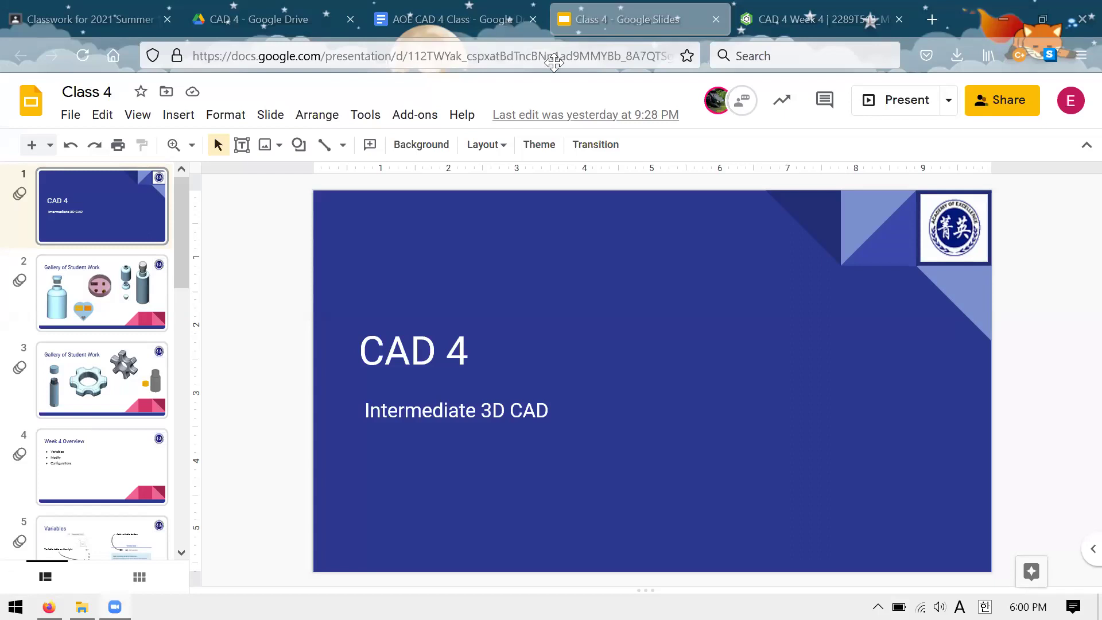
# Enter compact mode with Ctrl+Shift+F and advance to slide 2, Gallery of Student Work.
pyautogui.hotkey('ctrl', 'shift', 'f')
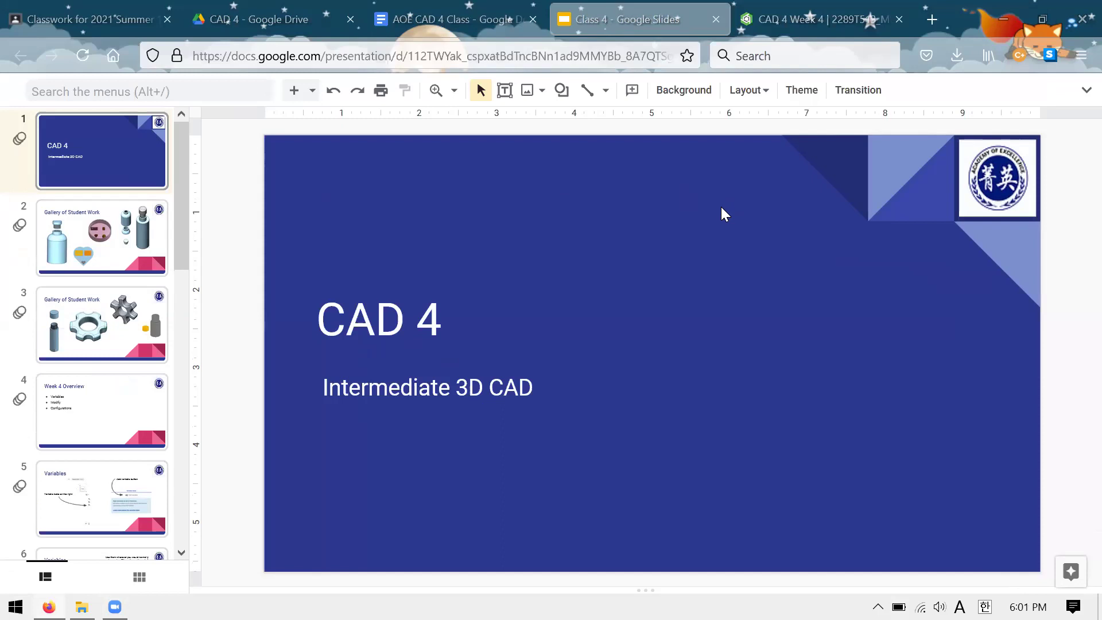
pyautogui.press('Down')
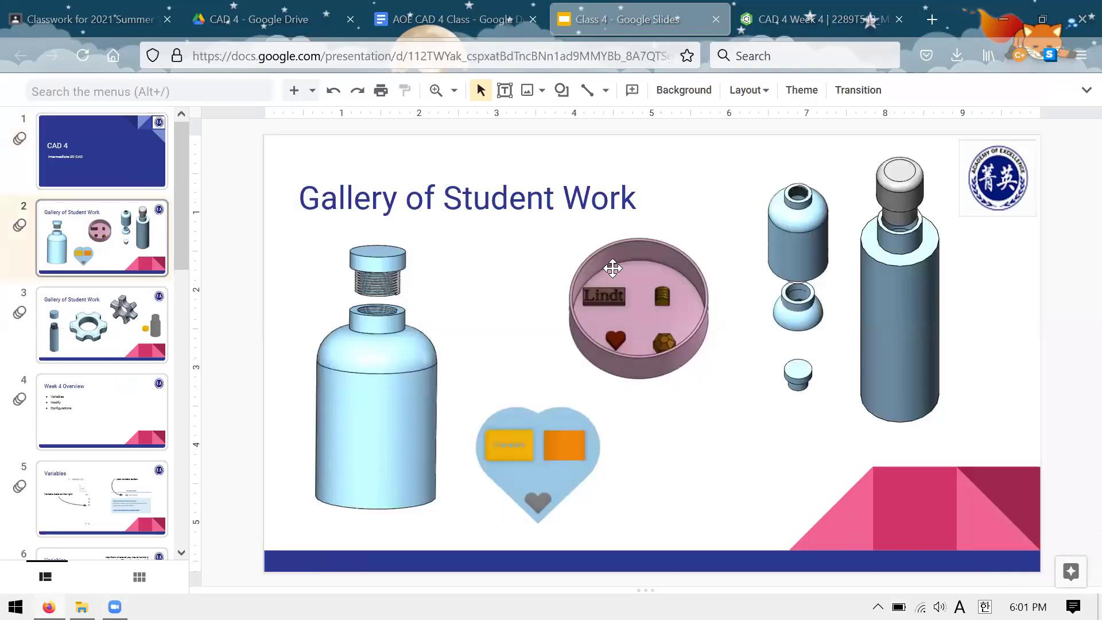
# Flip between the two Gallery of Student Work slides, ending on slide 3 with gear models.
pyautogui.press('Down')
pyautogui.press('Up')
pyautogui.press('Down')
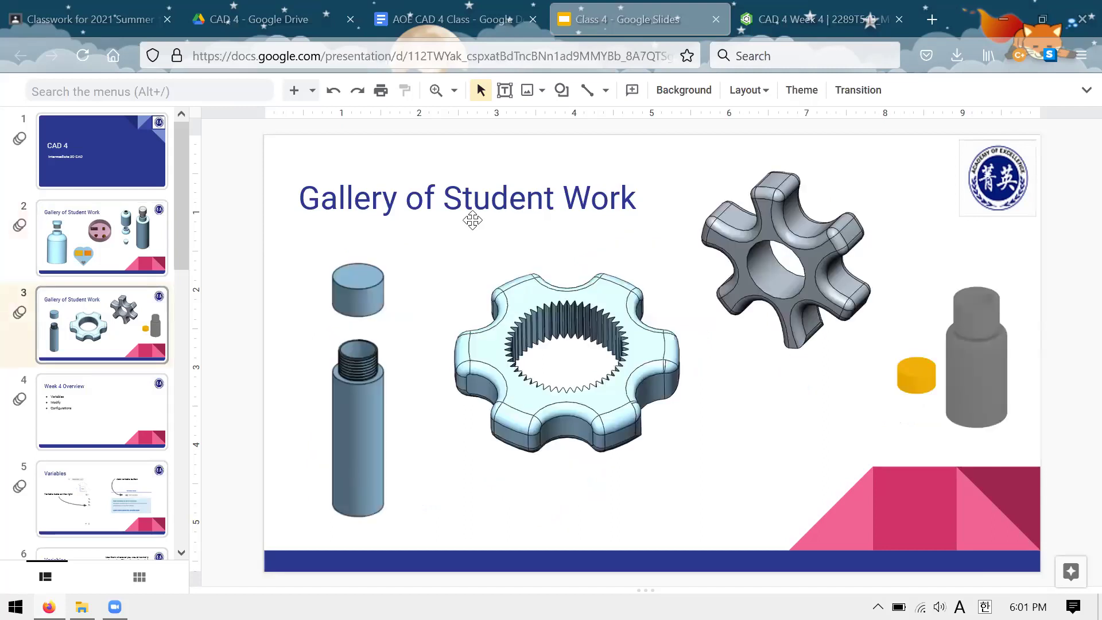
pyautogui.press('Up')
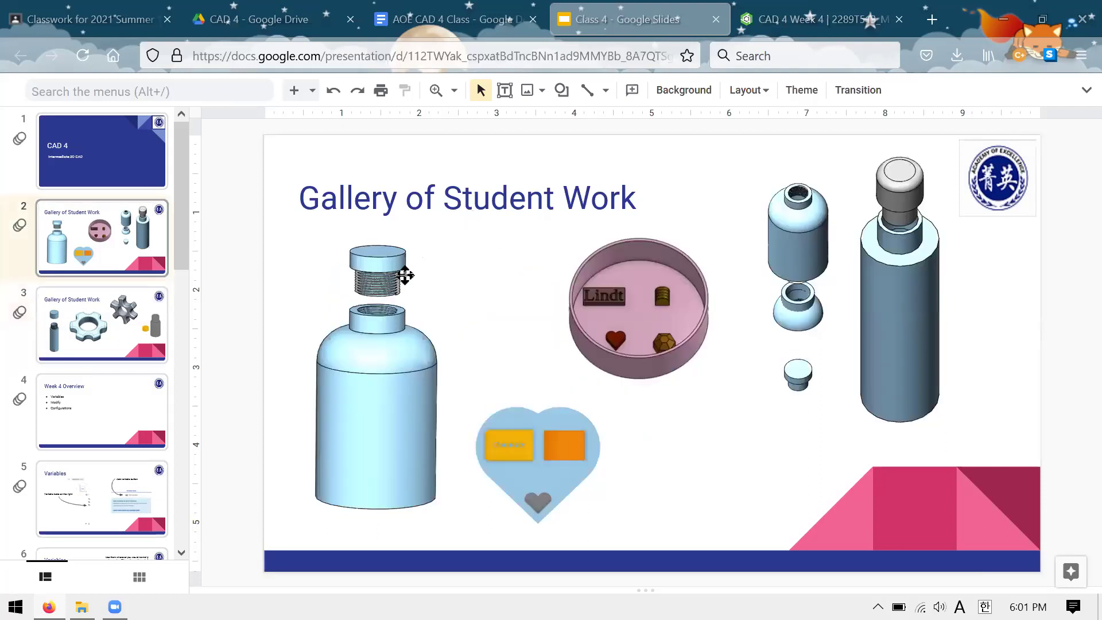
pyautogui.press('Down')
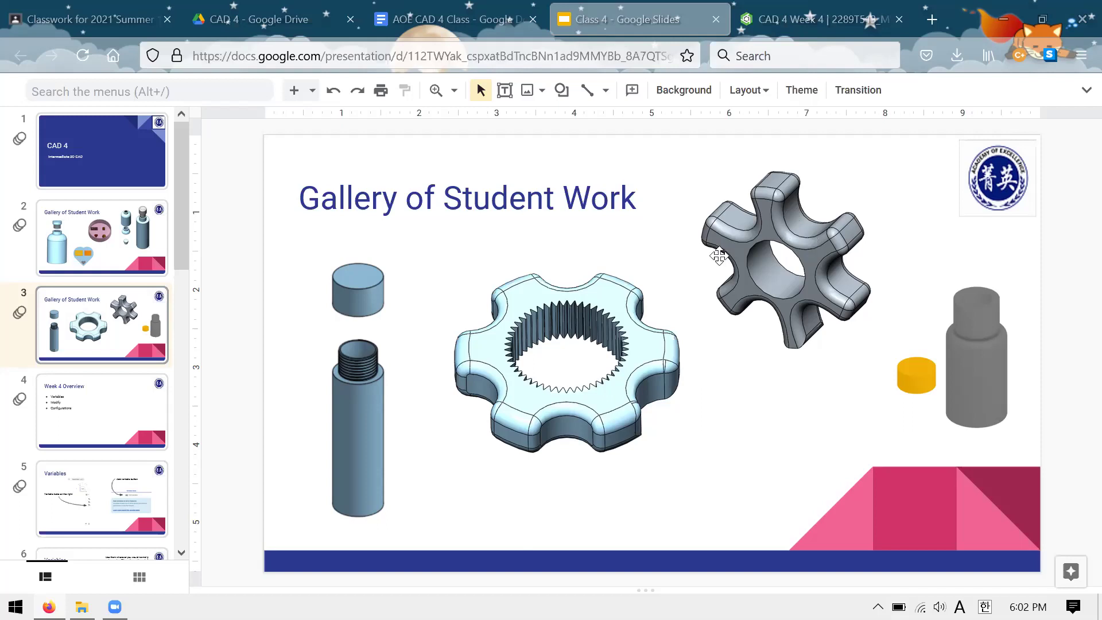
# Advance to slide 4, Week 4 Overview, listing Variables, Modify and Configurations.
pyautogui.press('Down')
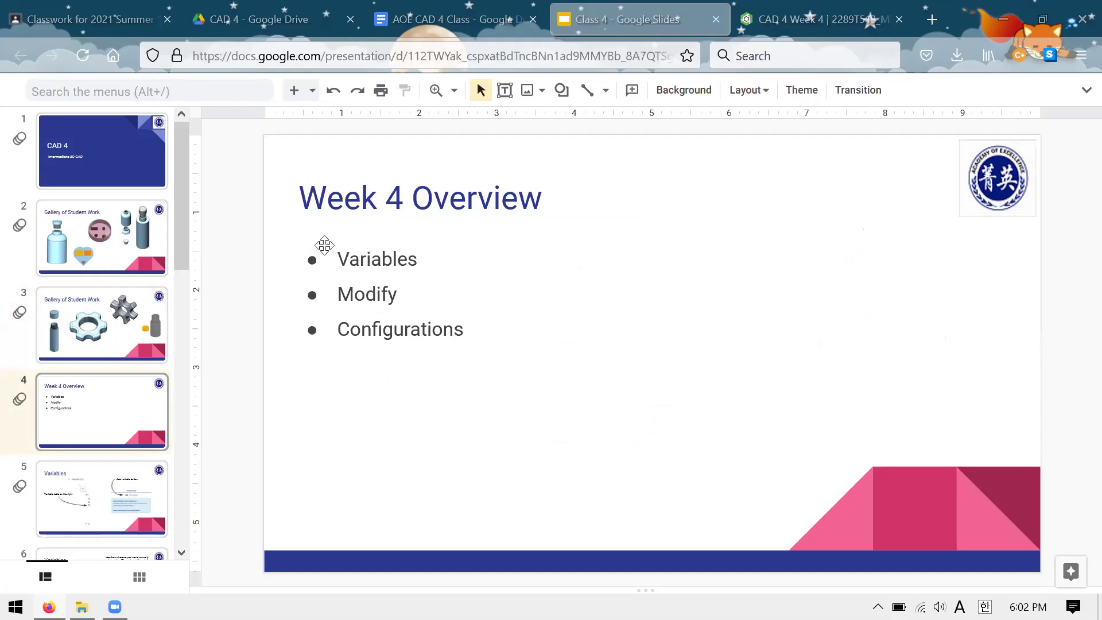
# Scroll the filmstrip and advance toward slide 5, the first Variables slide.
pyautogui.scroll(-3, 60, 304)
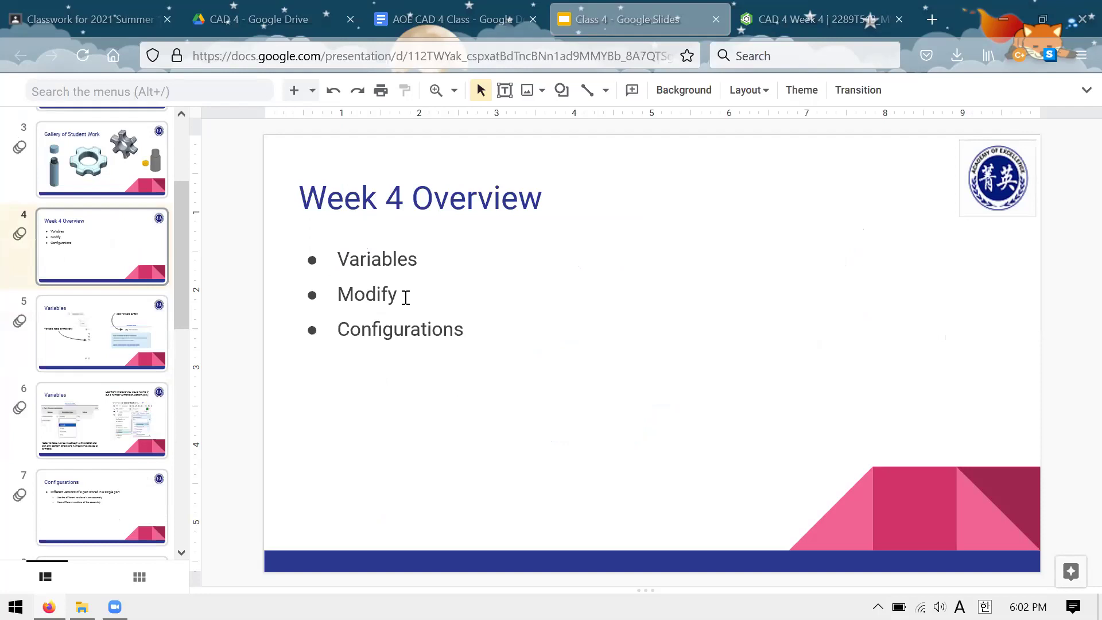
pyautogui.press('Down')
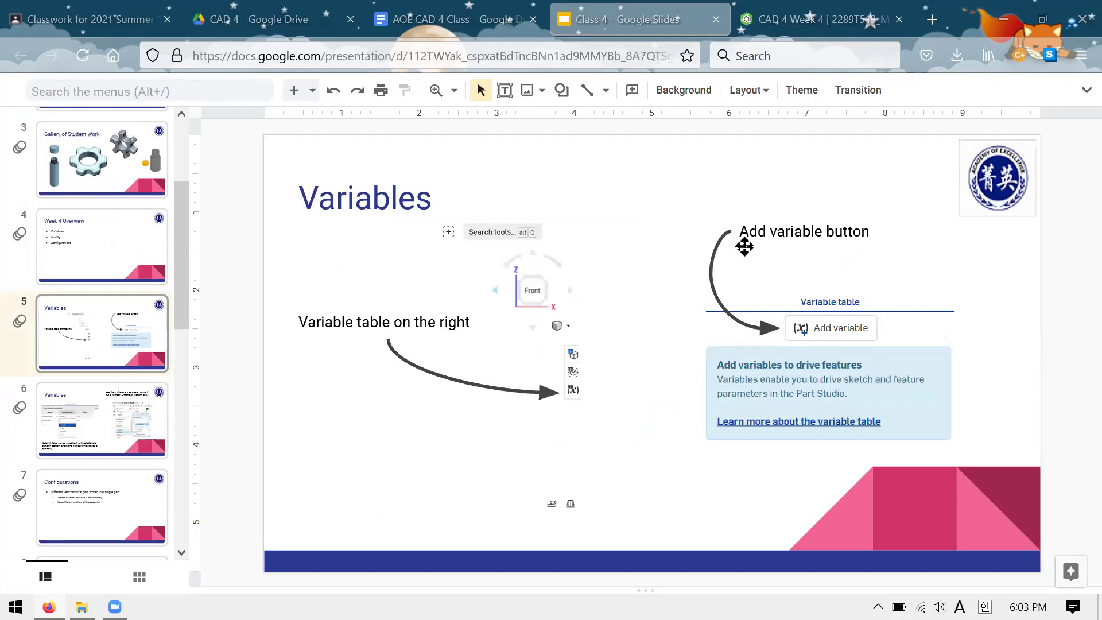
# Advance to slide 6, the variable table and naming-rules page.
pyautogui.press('Down')
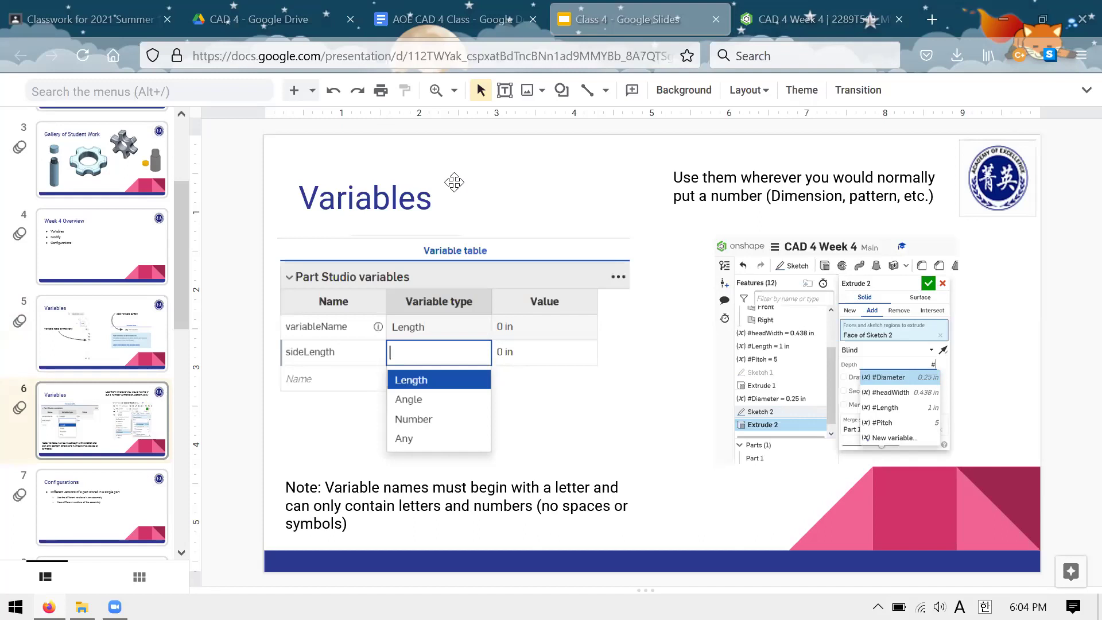
# Advance to slide 7, Configurations, and scroll the filmstrip down.
pyautogui.press('Down')
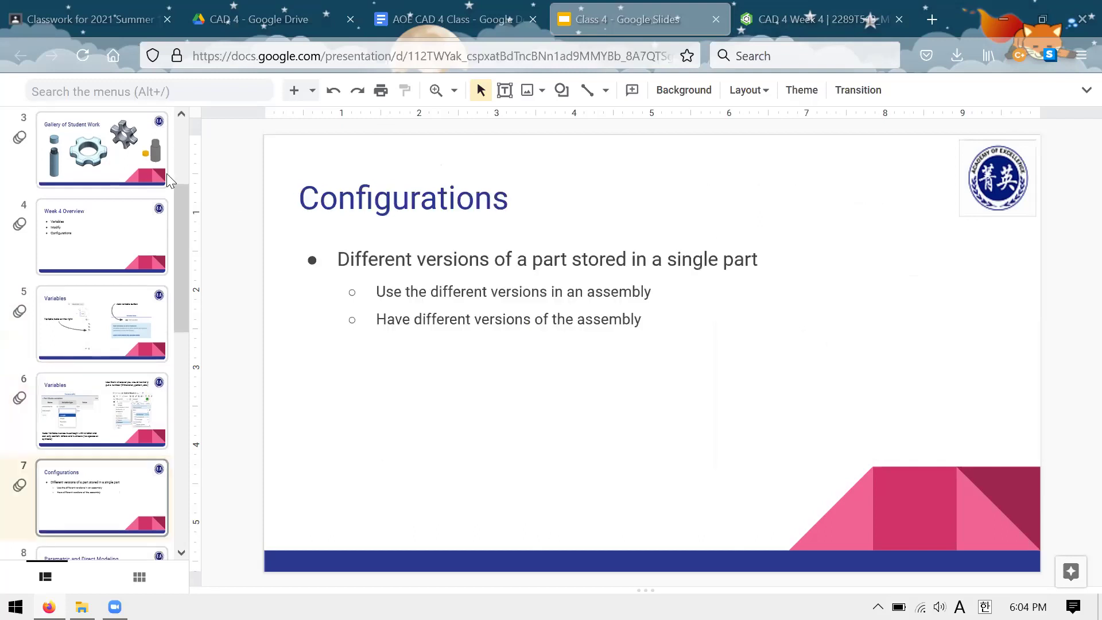
pyautogui.scroll(-1, 111, 237)
pyautogui.scroll(-1, 111, 236)
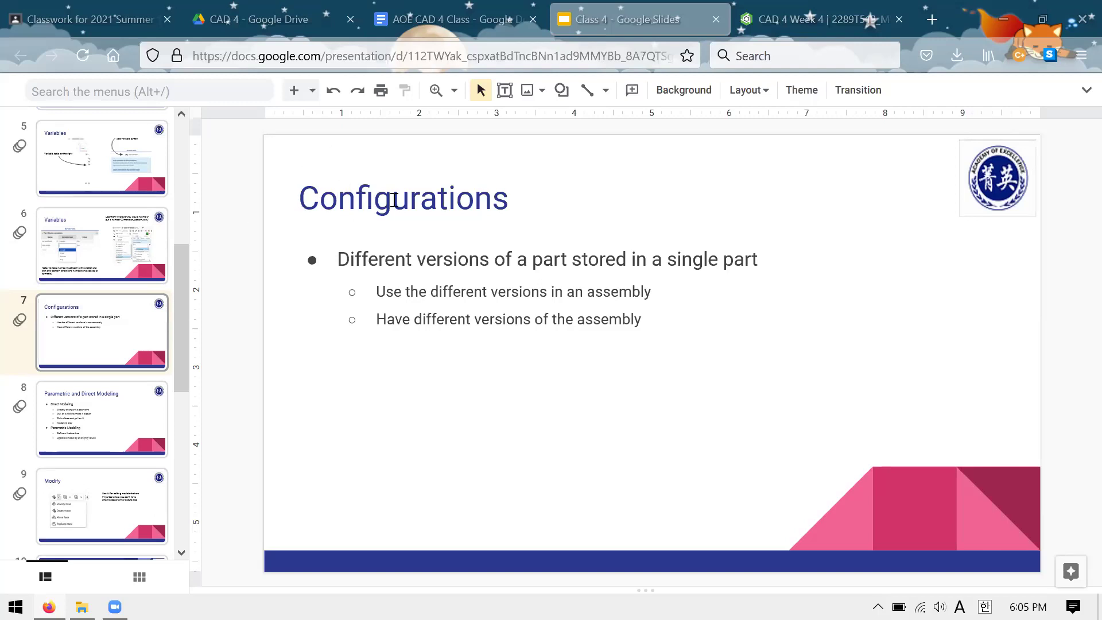
# Advance past Parametric and Direct Modeling to slide 9, Modify, then switch to CAD 4 Week 4.
pyautogui.press('Down')
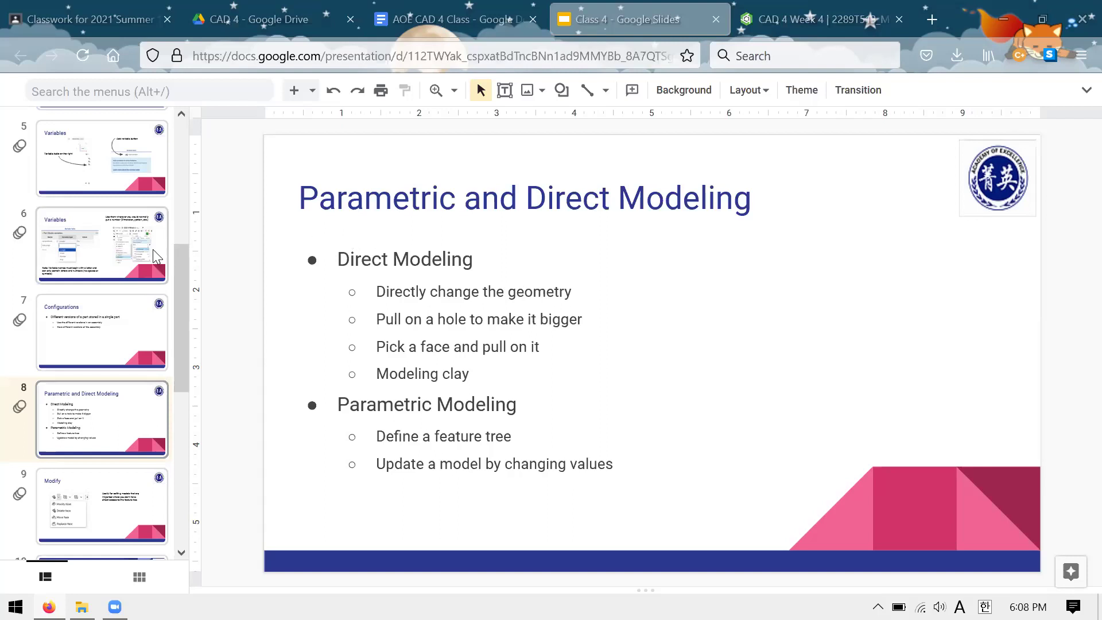
pyautogui.scroll(-3, 152, 257)
pyautogui.scroll(-1, 152, 257)
pyautogui.press('Down')
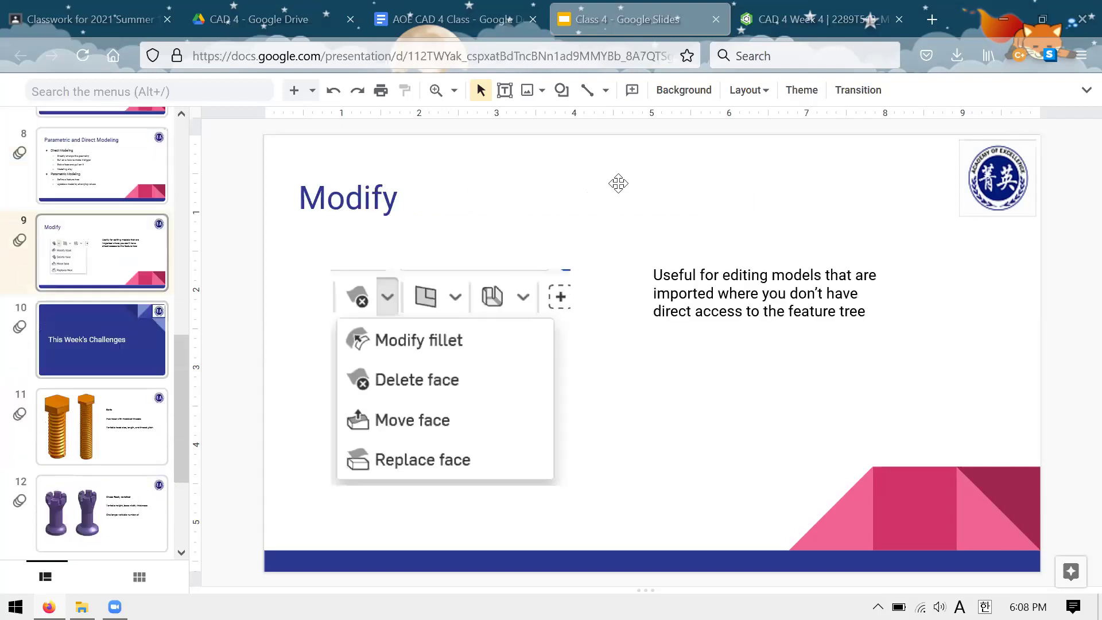
pyautogui.hotkey('ctrl', 'Tab')
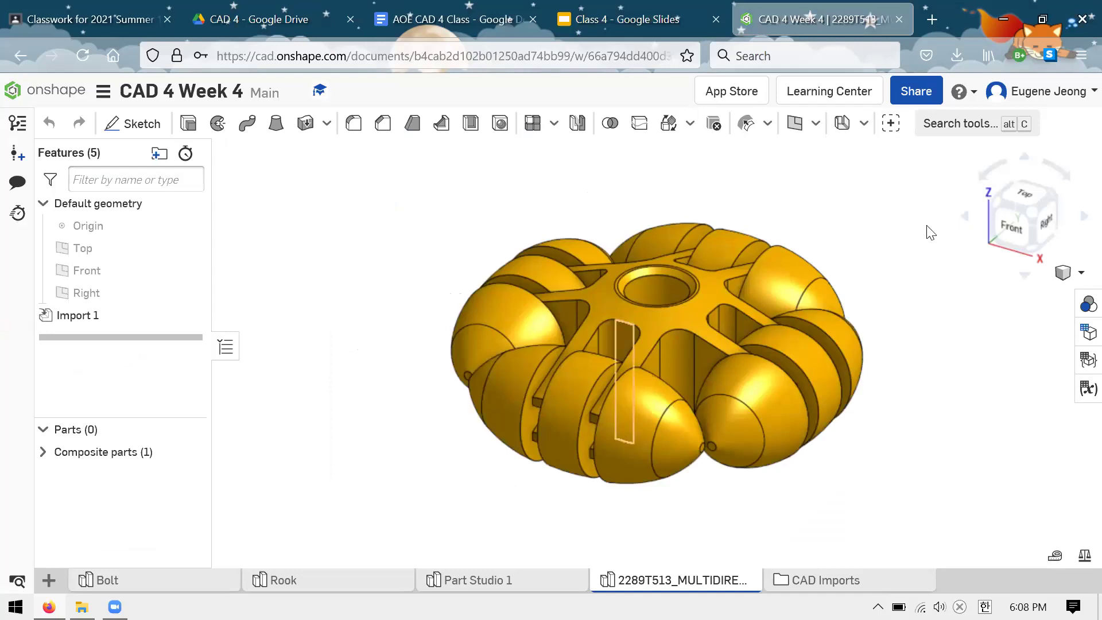
pyautogui.scroll(-2, 712, 446)
pyautogui.scroll(3, 757, 225)
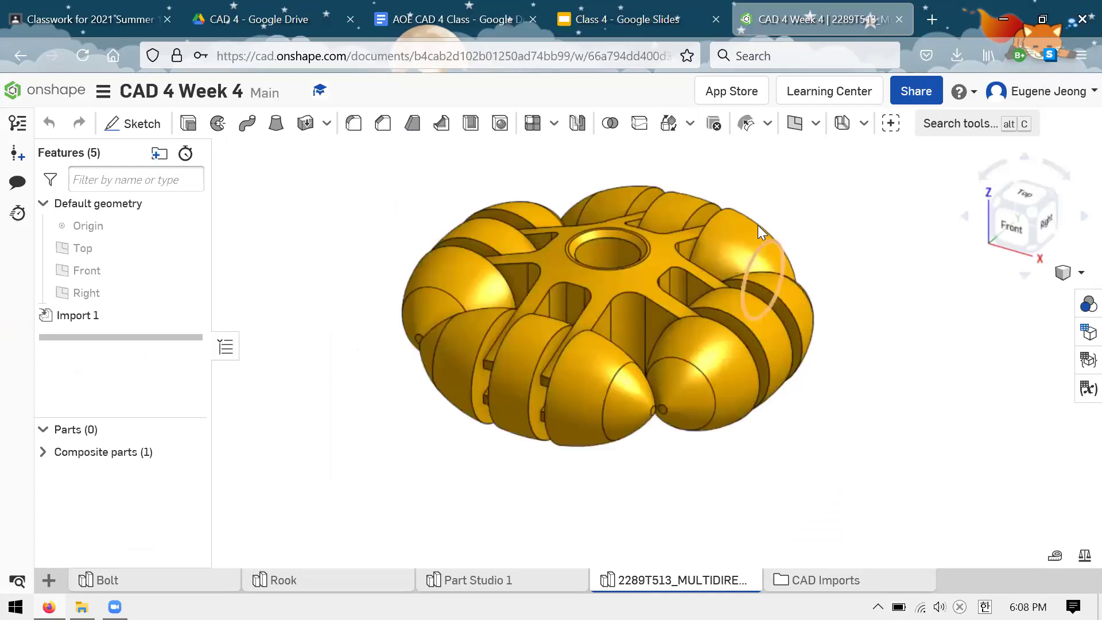
pyautogui.scroll(-2, 767, 411)
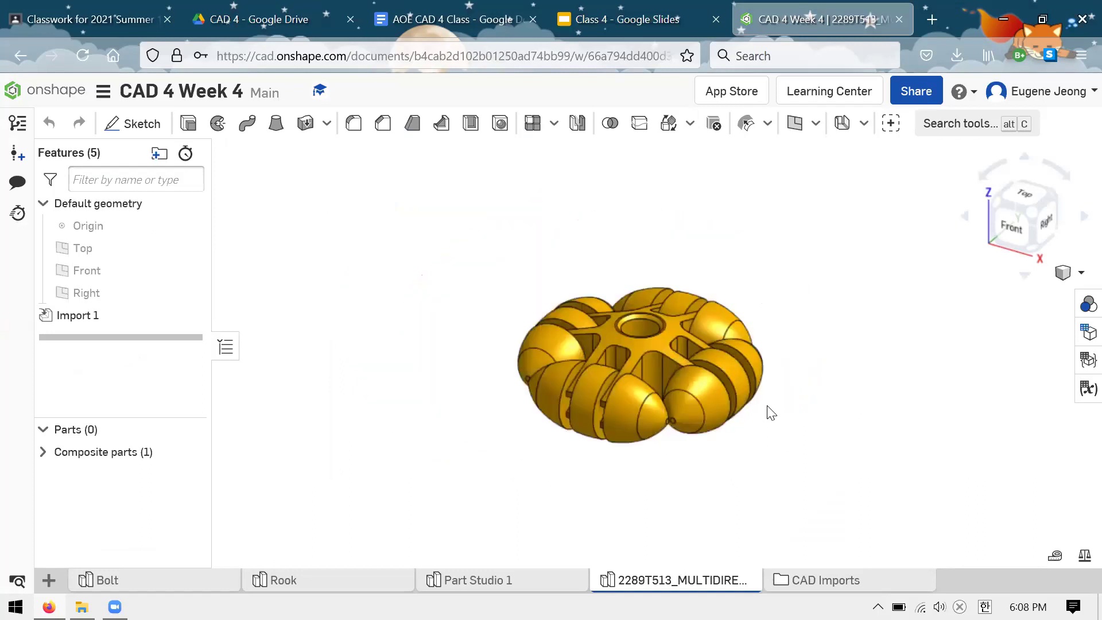
pyautogui.scroll(4, 758, 321)
pyautogui.scroll(-3, 766, 280)
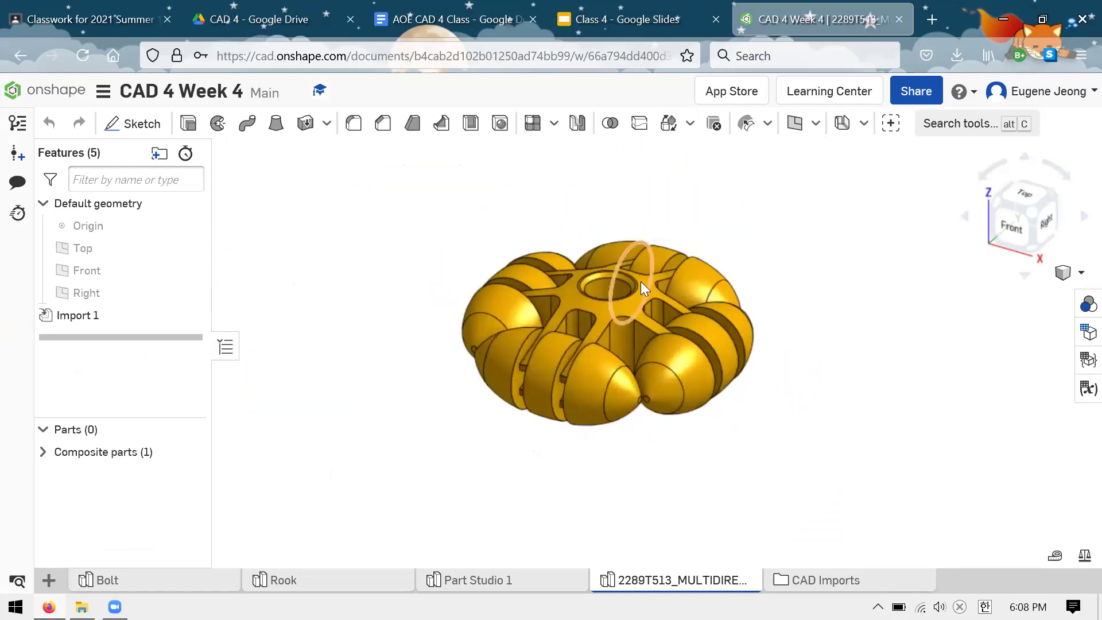
pyautogui.scroll(1, 640, 281)
pyautogui.scroll(-1, 721, 239)
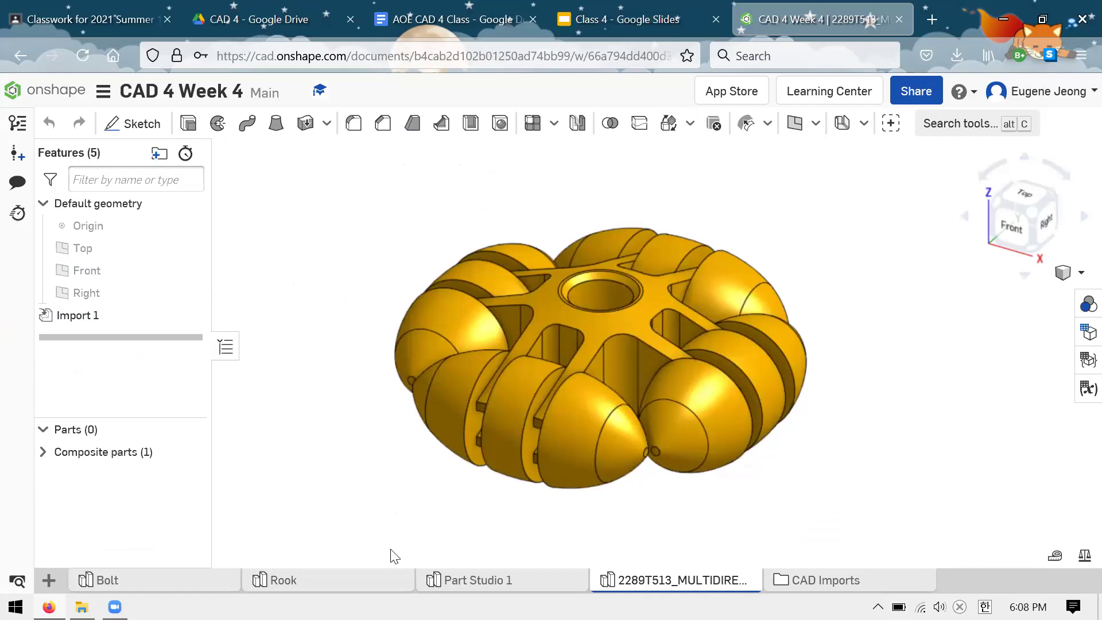
# Open the CAD 4 Week 3 document from the documents list and go to its CV Spider Part Studio.
pyautogui.click(56, 90)
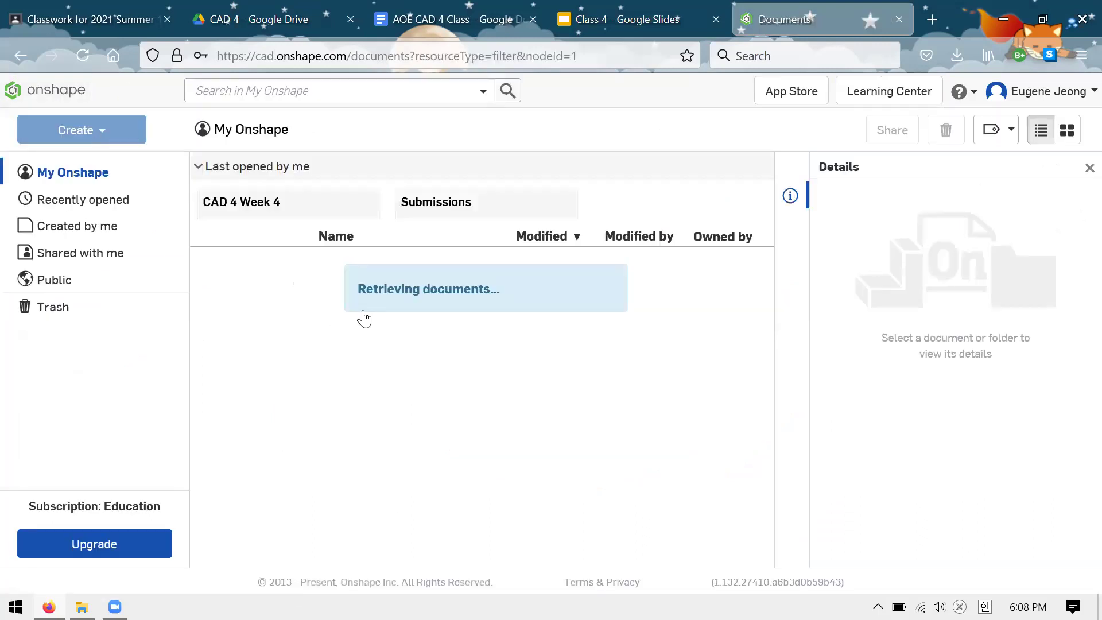
pyautogui.click(377, 409)
pyautogui.scroll(-3, 376, 416)
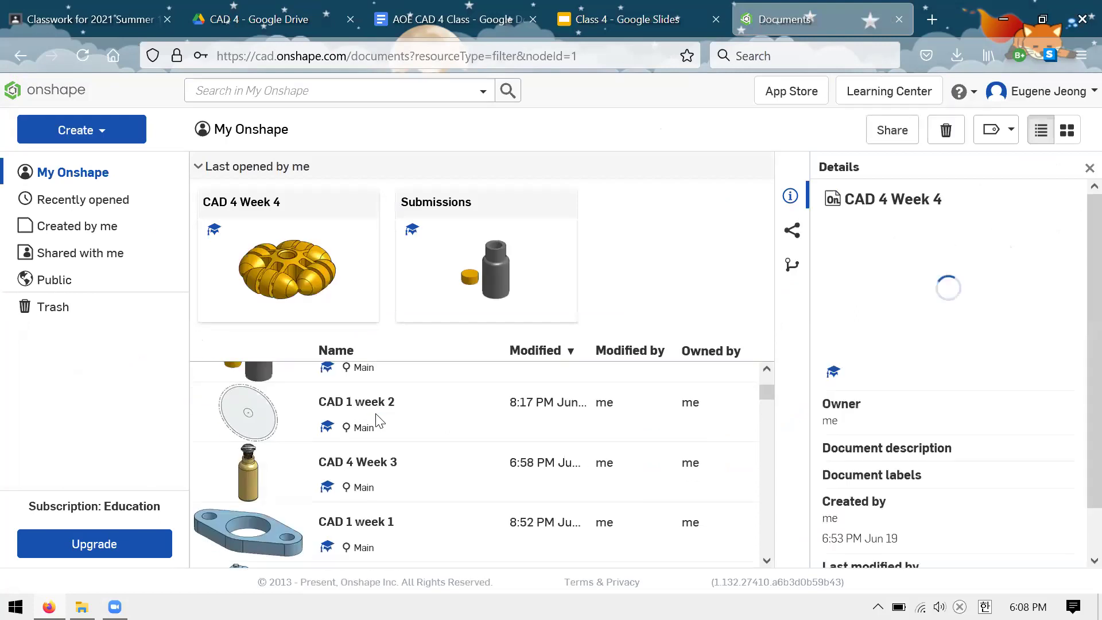
pyautogui.scroll(3, 381, 422)
pyautogui.scroll(-3, 406, 388)
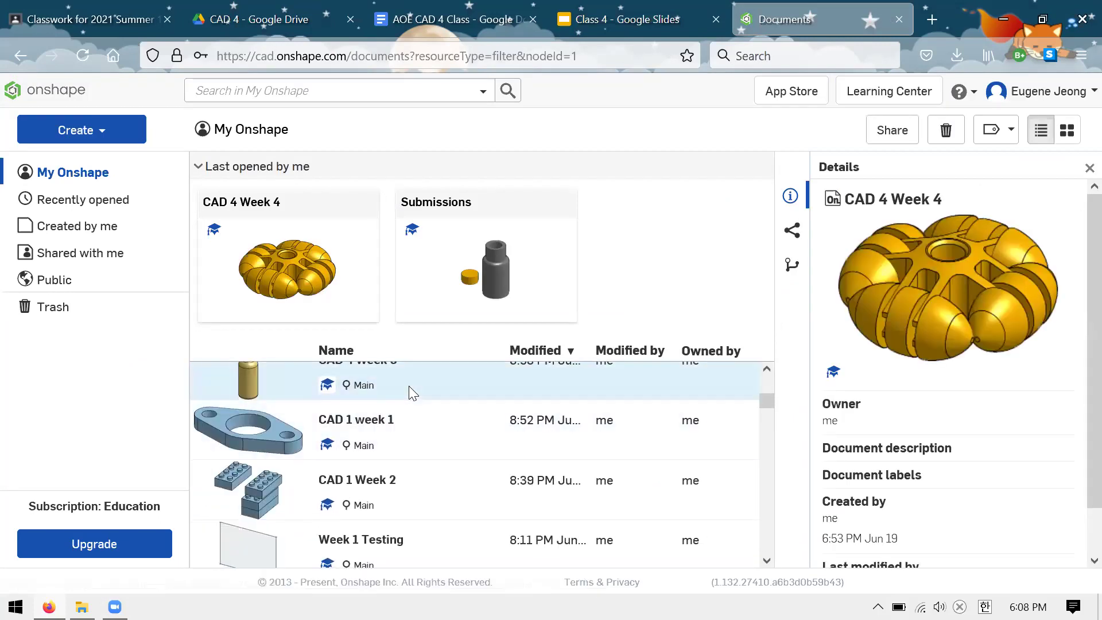
pyautogui.scroll(2, 396, 401)
pyautogui.click(373, 436)
pyautogui.click(360, 459)
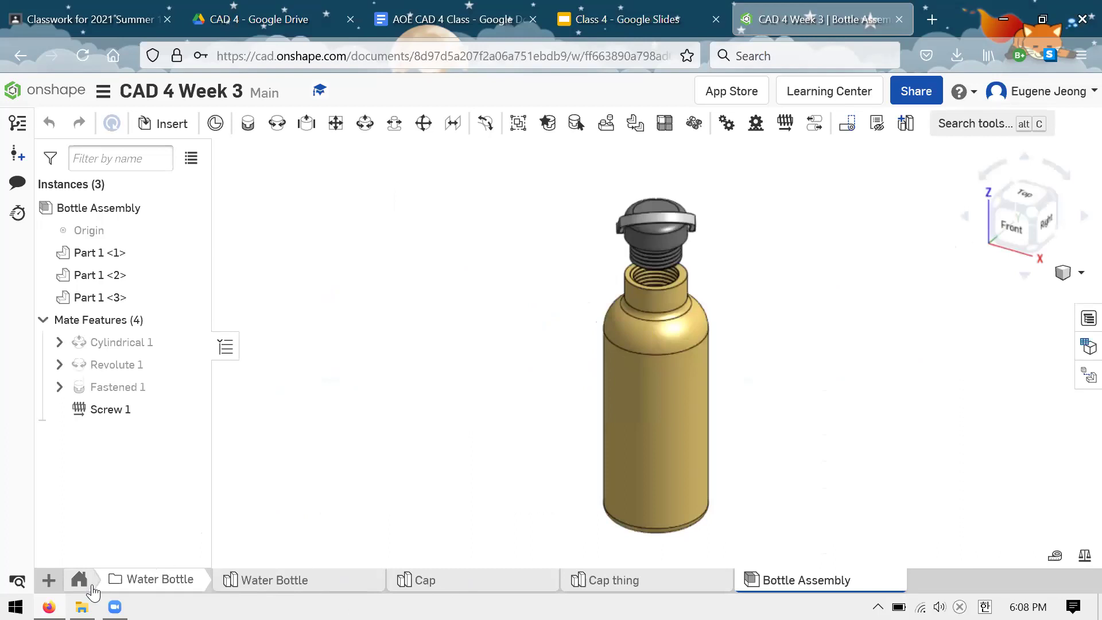
pyautogui.click(92, 590)
pyautogui.click(274, 579)
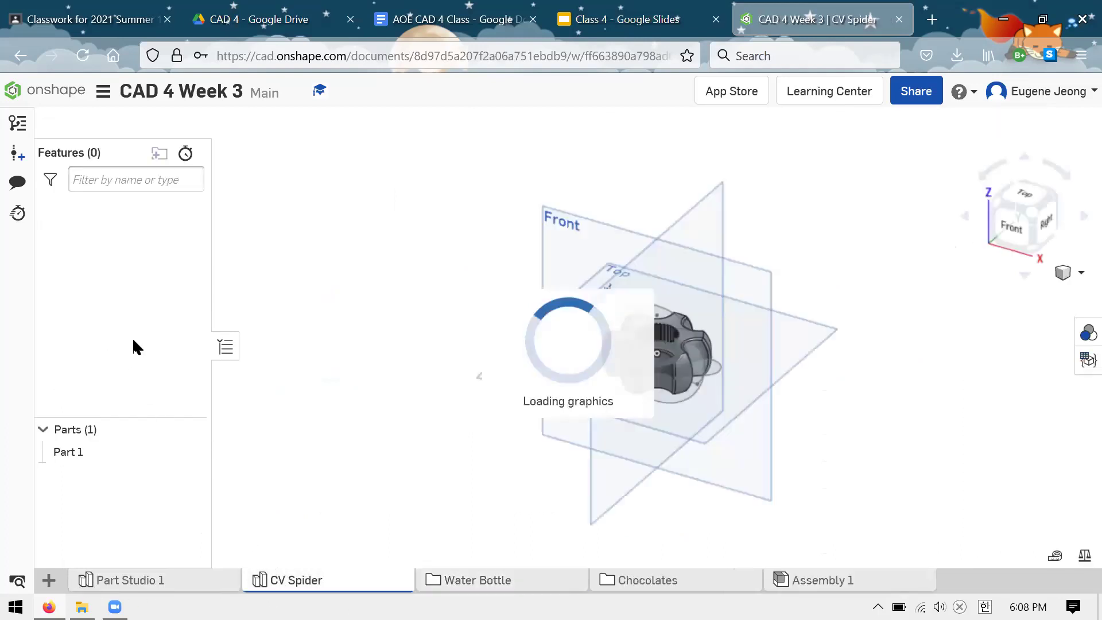
# Drag the rollback bar to just below Revolve 1, leaving only the plain ring body.
pyautogui.scroll(-4, 180, 312)
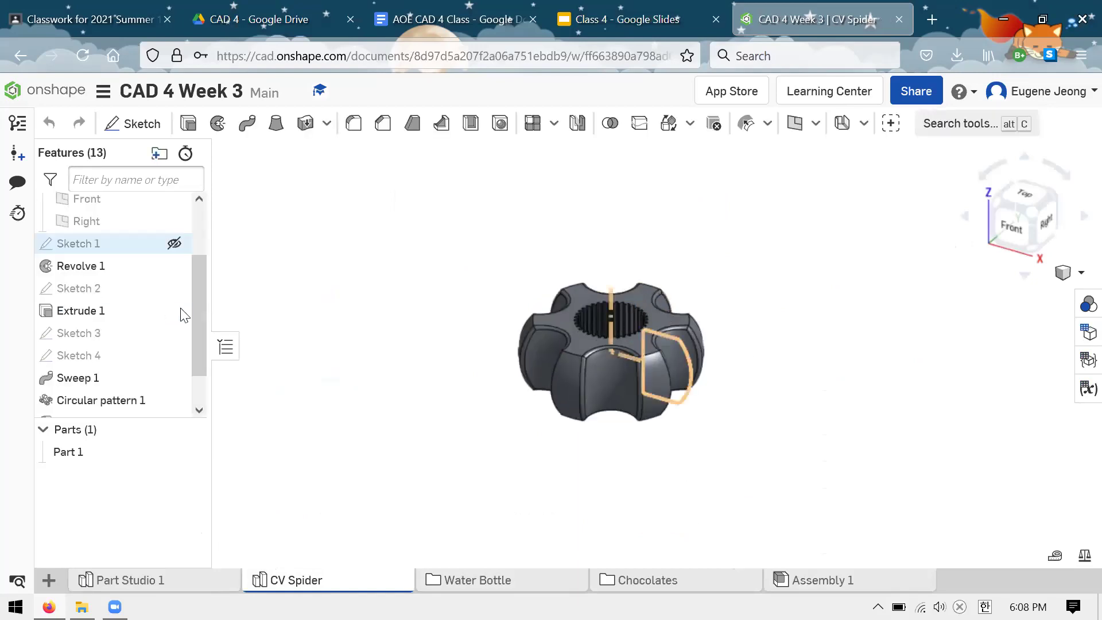
pyautogui.moveTo(213, 257); pyautogui.dragTo(384, 256)
pyautogui.scroll(5, 152, 299)
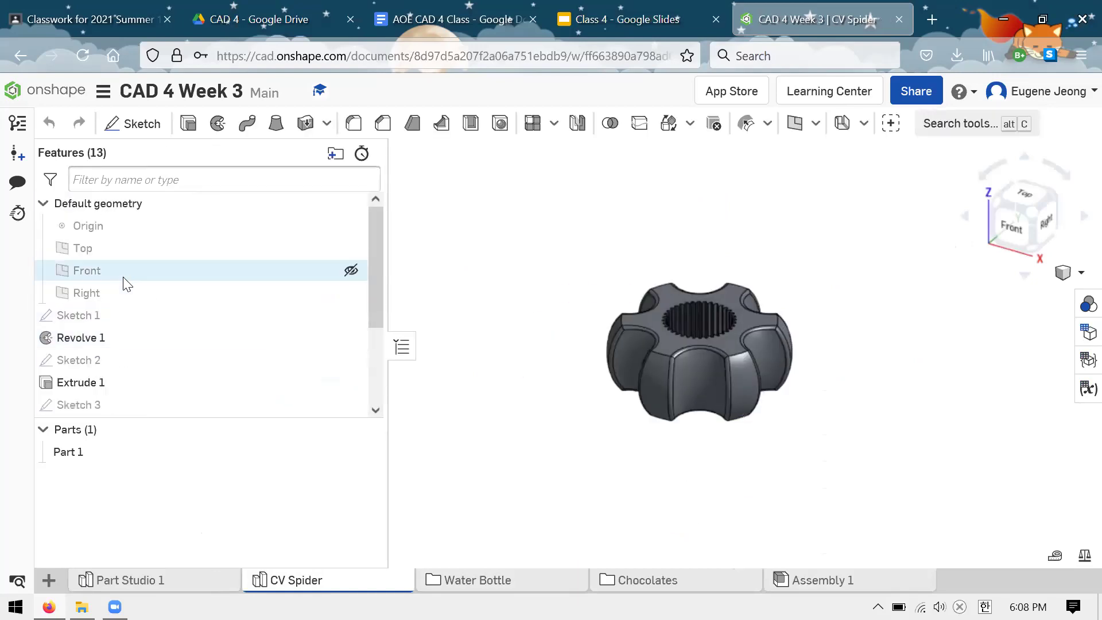
pyautogui.click(148, 340)
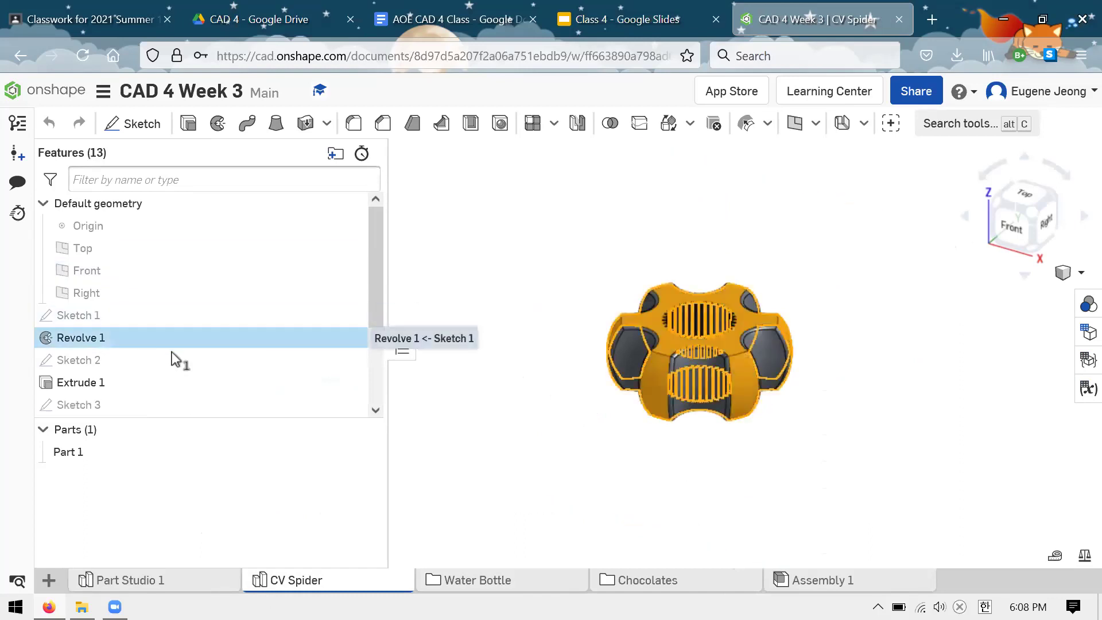
pyautogui.scroll(-3, 148, 308)
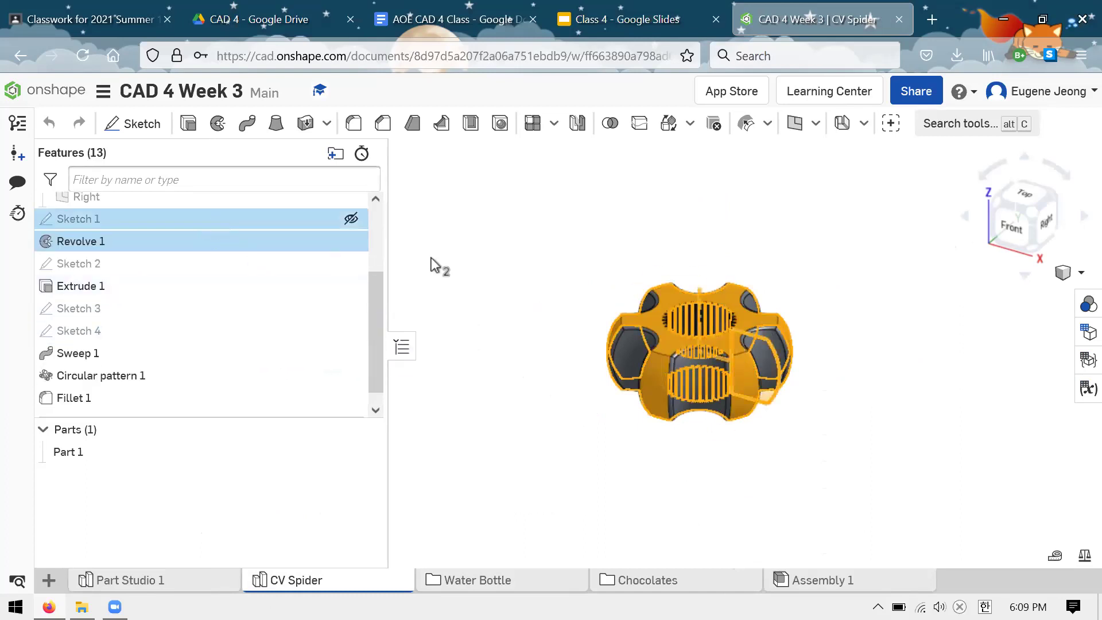
pyautogui.click(551, 249)
pyautogui.scroll(-1, 242, 327)
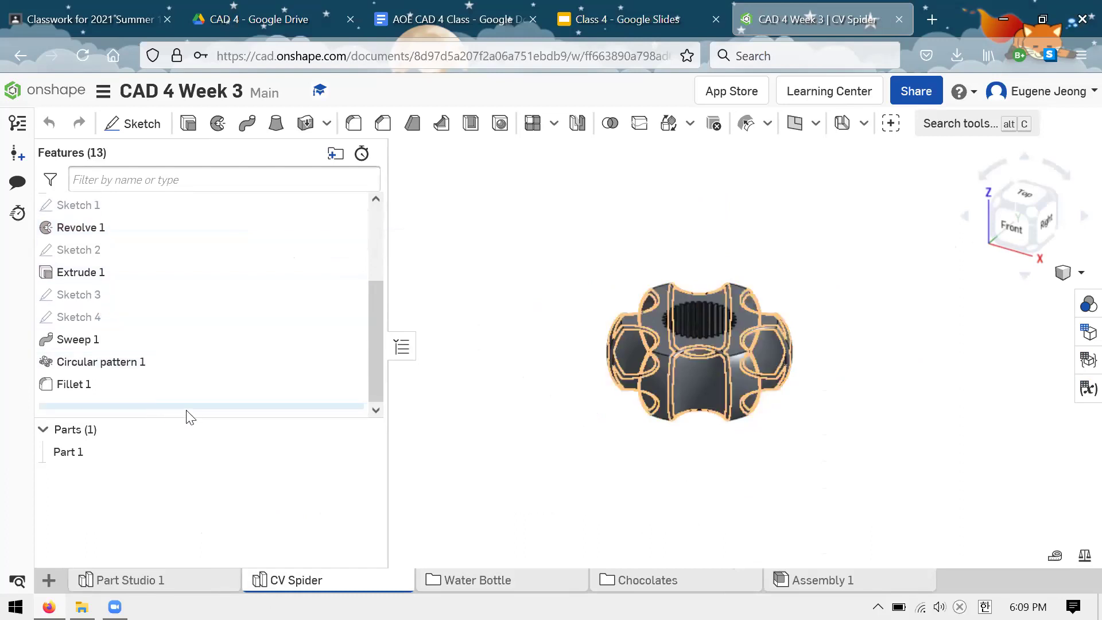
pyautogui.moveTo(192, 412); pyautogui.dragTo(227, 262)
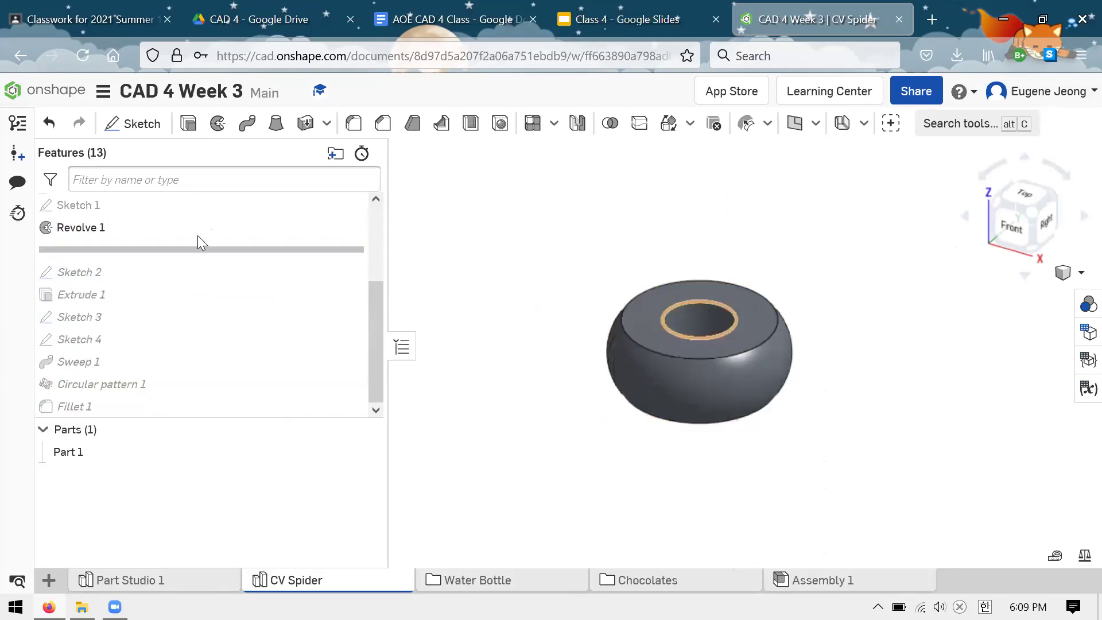
# Roll forward past Extrude 1, Sketch 3 and Sketch 4 to restore the splined hole.
pyautogui.scroll(3, 192, 273)
pyautogui.scroll(-2, 136, 317)
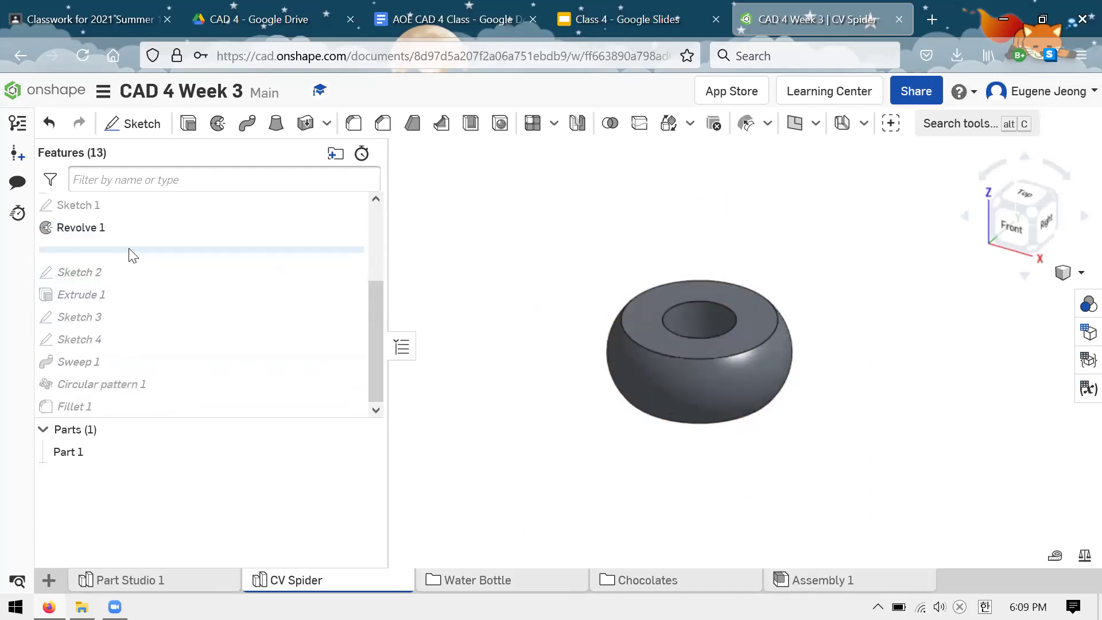
pyautogui.moveTo(131, 292); pyautogui.dragTo(127, 300)
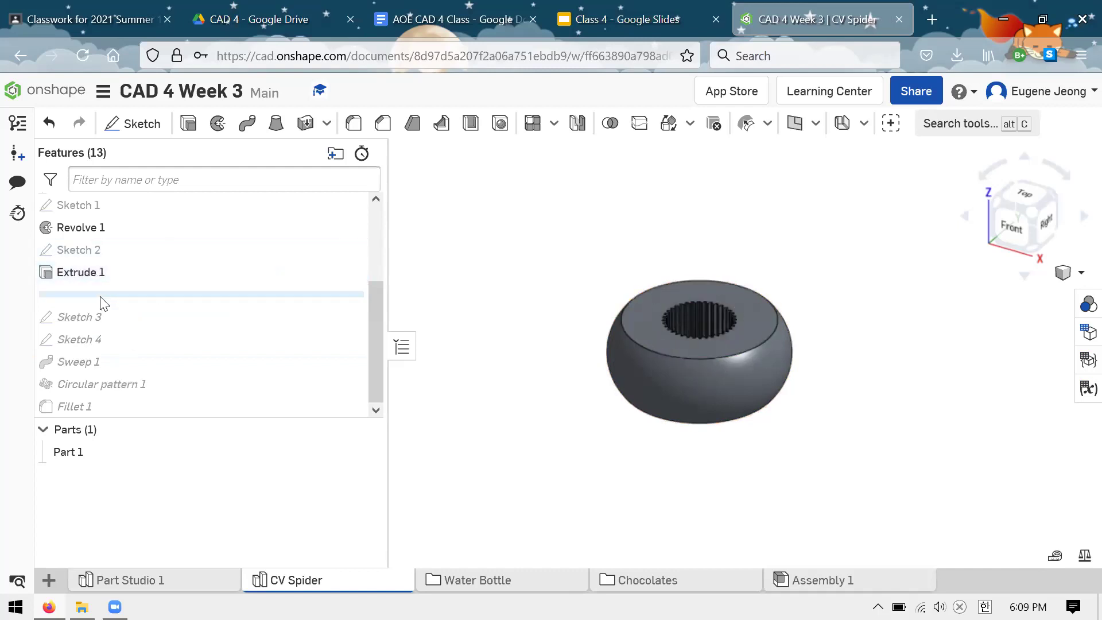
pyautogui.moveTo(108, 321)
pyautogui.mouseDown()
pyautogui.moveTo(105, 341)
pyautogui.moveTo(128, 316)
pyautogui.mouseUp()
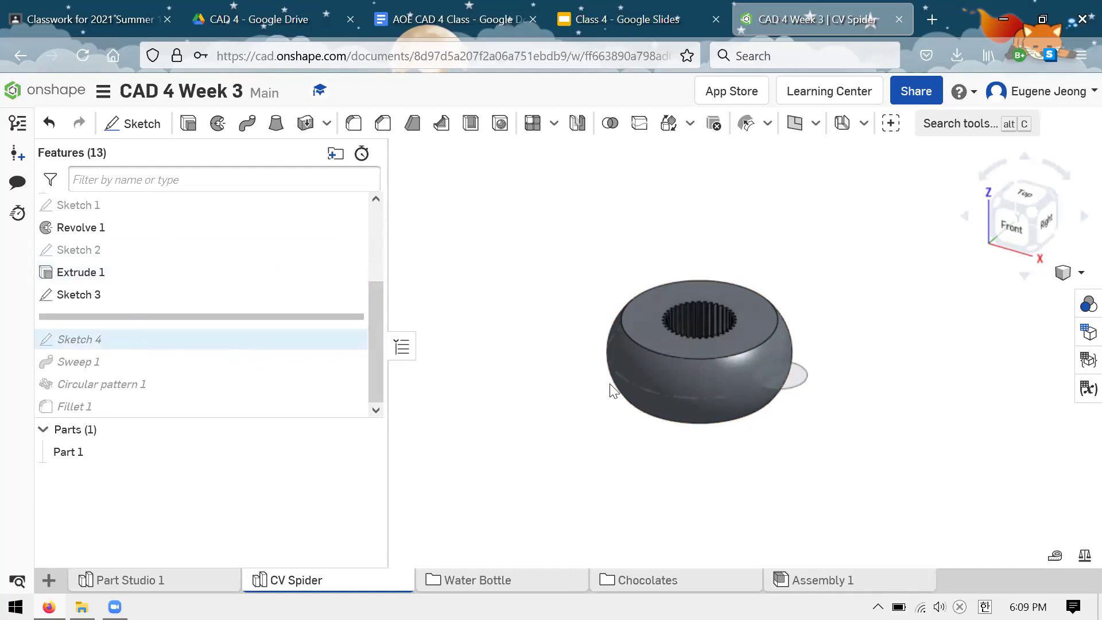
pyautogui.moveTo(802, 244); pyautogui.dragTo(801, 246, button='right')
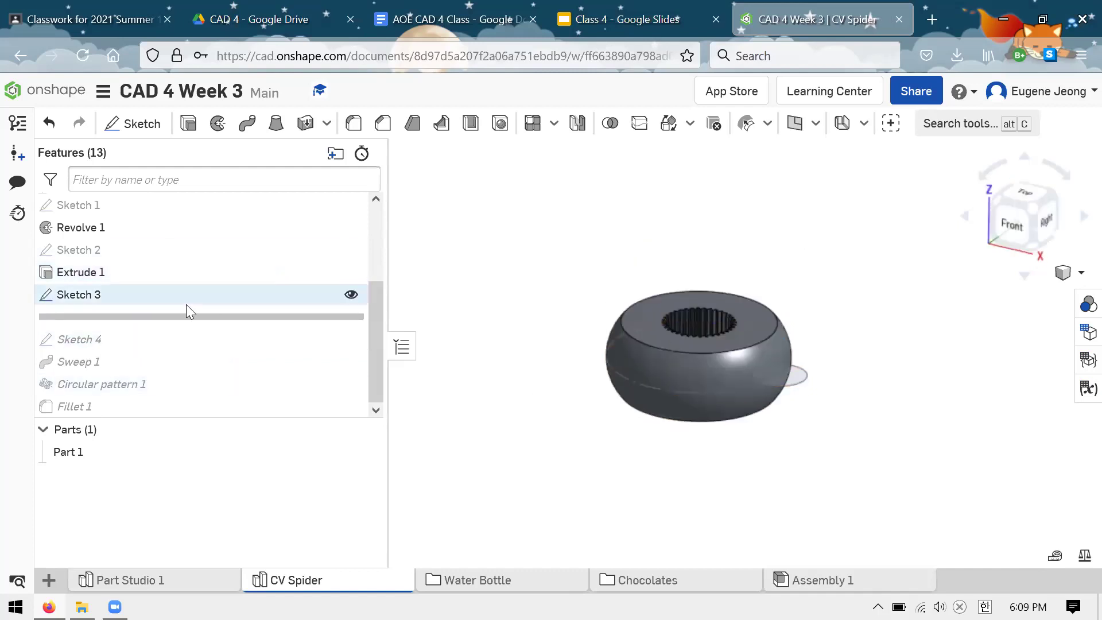
pyautogui.moveTo(188, 342); pyautogui.dragTo(185, 354)
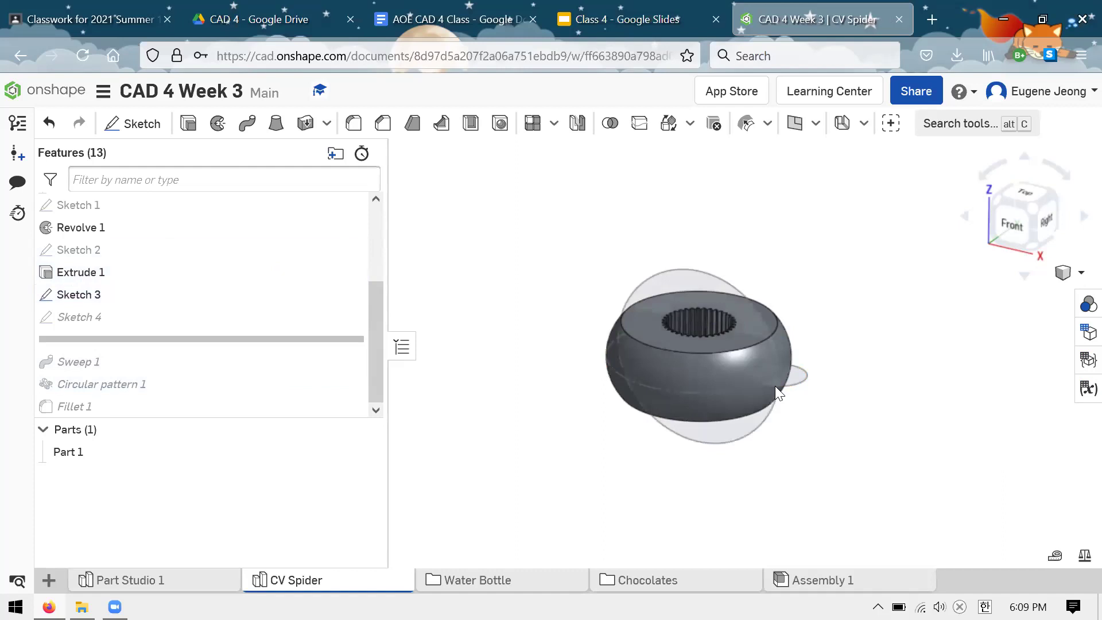
pyautogui.scroll(3, 801, 374)
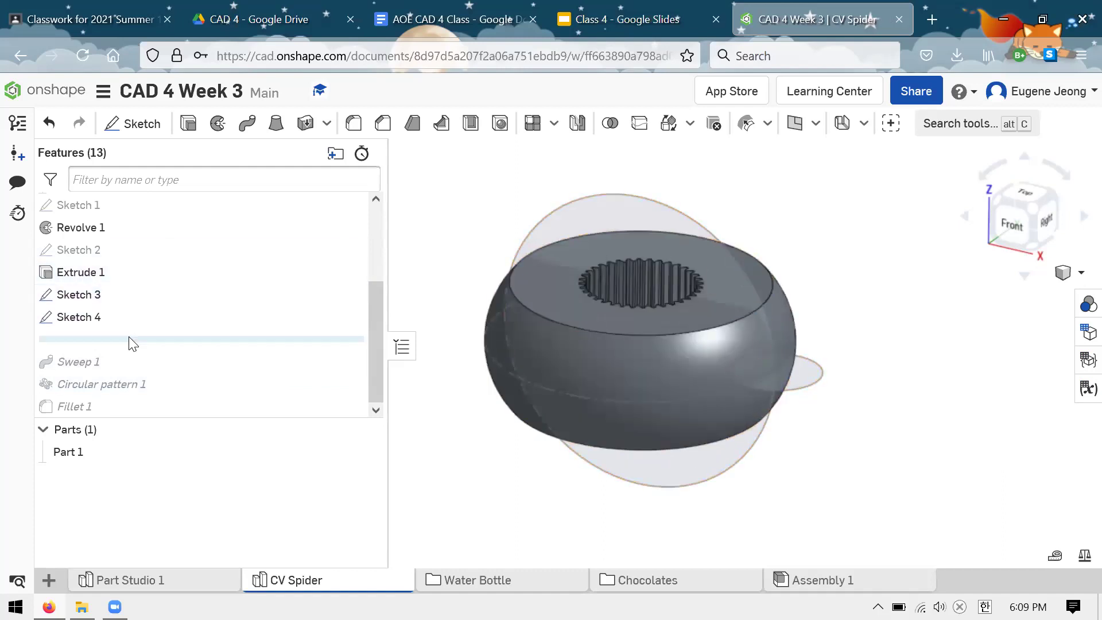
# Roll forward through Sweep 1 and inspect the sweep cut from several angles.
pyautogui.moveTo(143, 339); pyautogui.dragTo(143, 363)
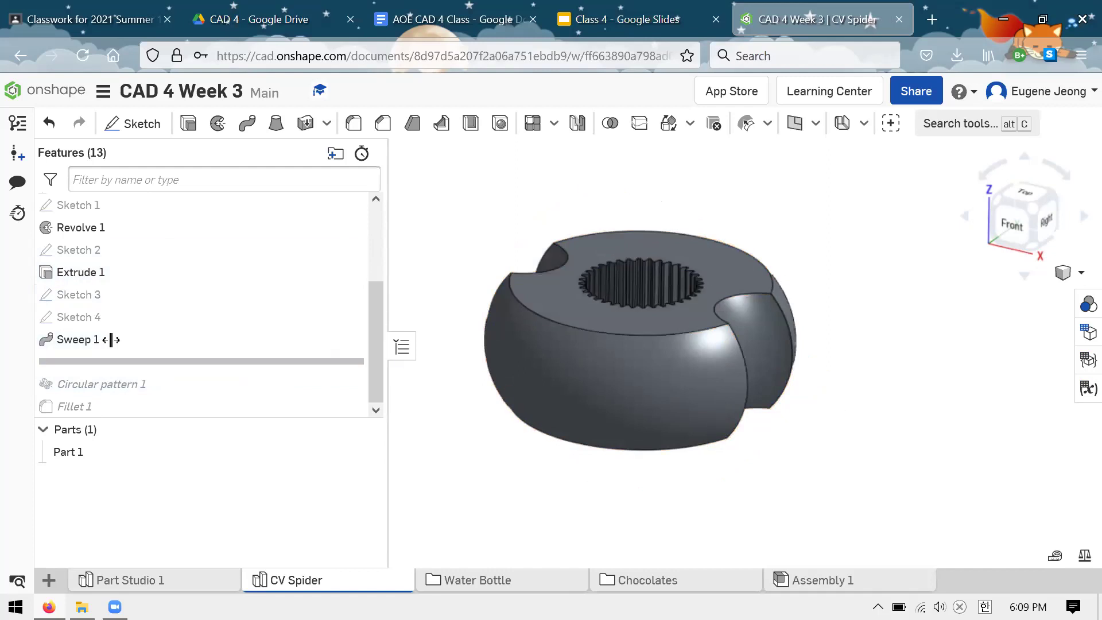
pyautogui.moveTo(865, 249); pyautogui.dragTo(746, 321, button='right')
pyautogui.click(694, 307)
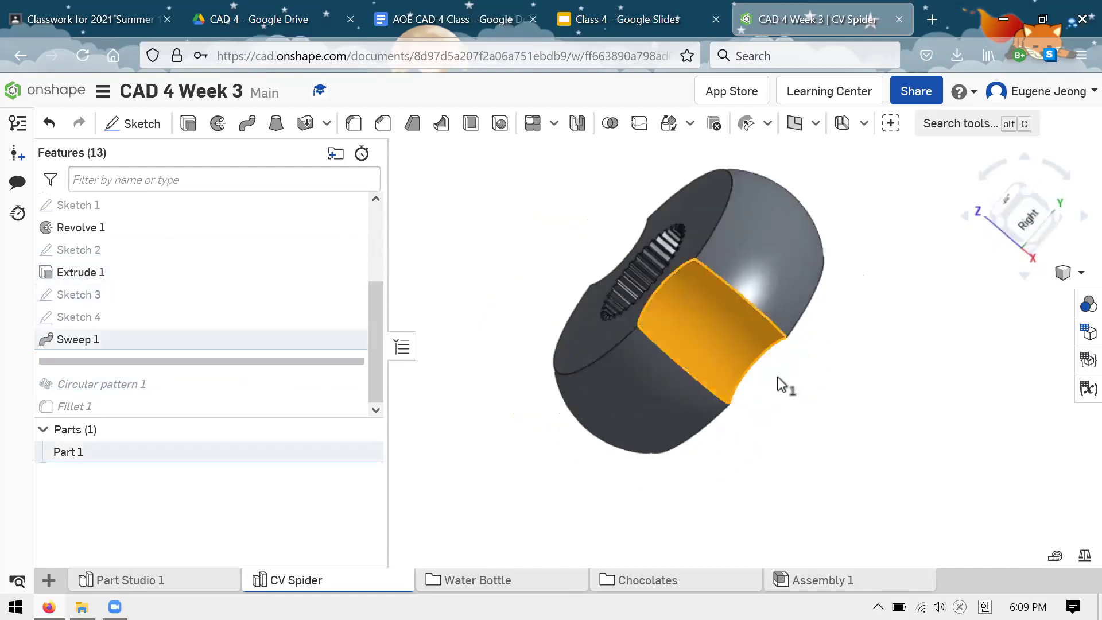
pyautogui.moveTo(821, 343); pyautogui.dragTo(134, 364, button='right')
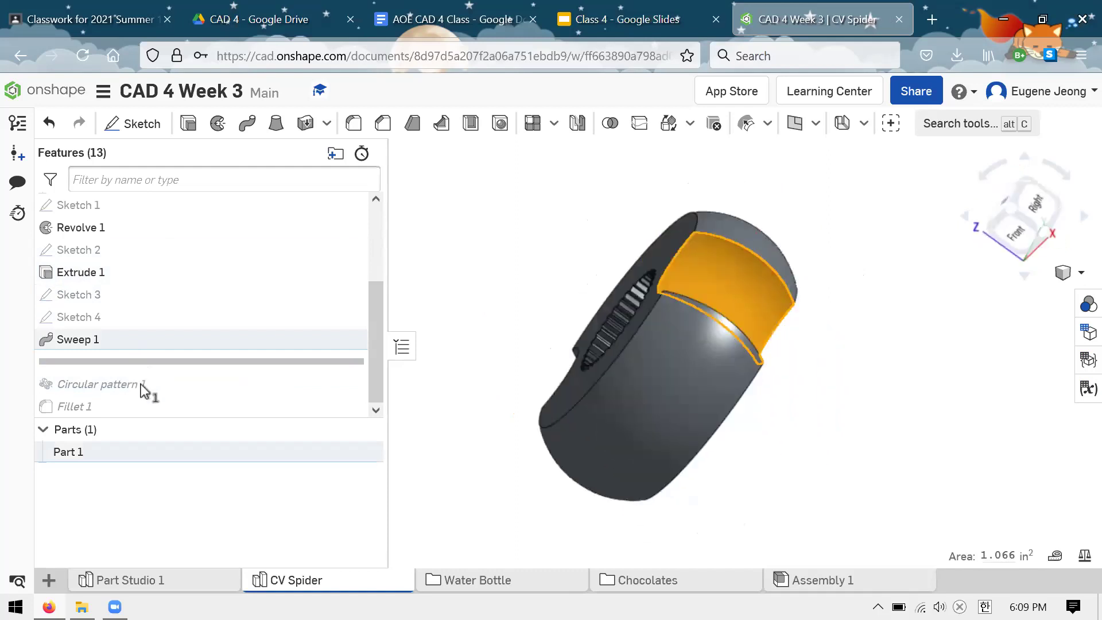
# Roll to the end to restore the pattern and fillet, then return to the documents list.
pyautogui.moveTo(190, 361); pyautogui.dragTo(221, 381)
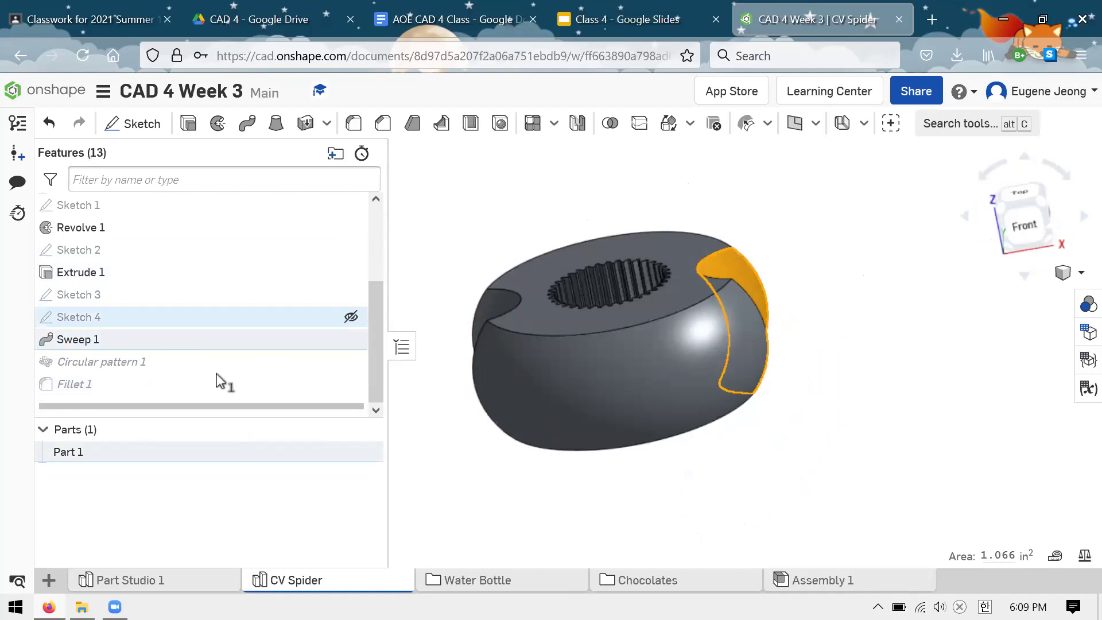
pyautogui.moveTo(771, 253); pyautogui.dragTo(690, 234, button='right')
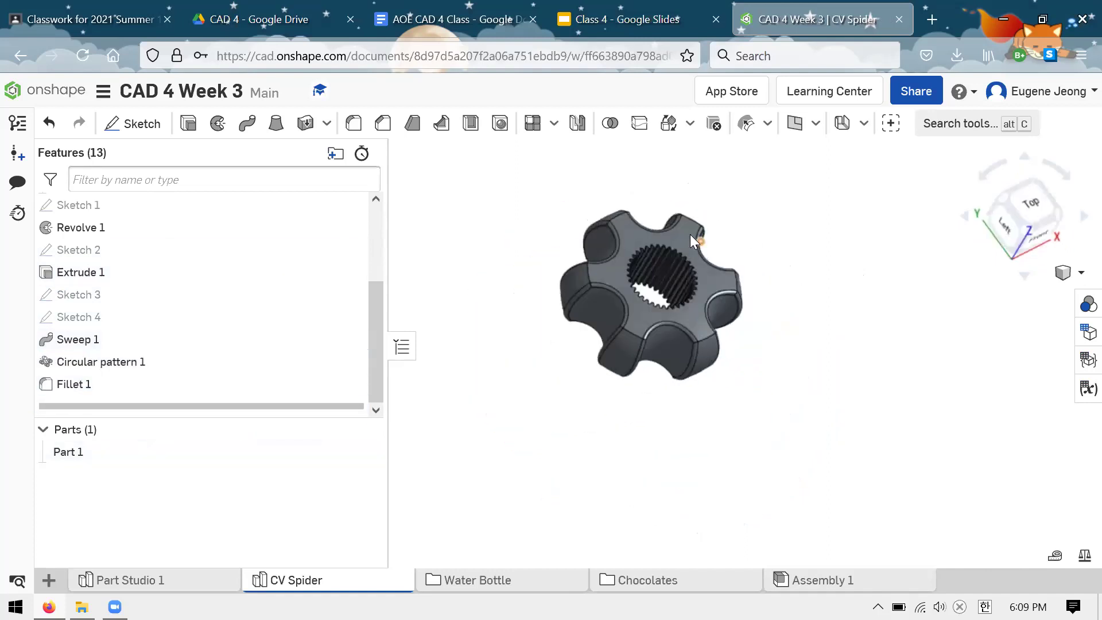
pyautogui.scroll(3, 800, 327)
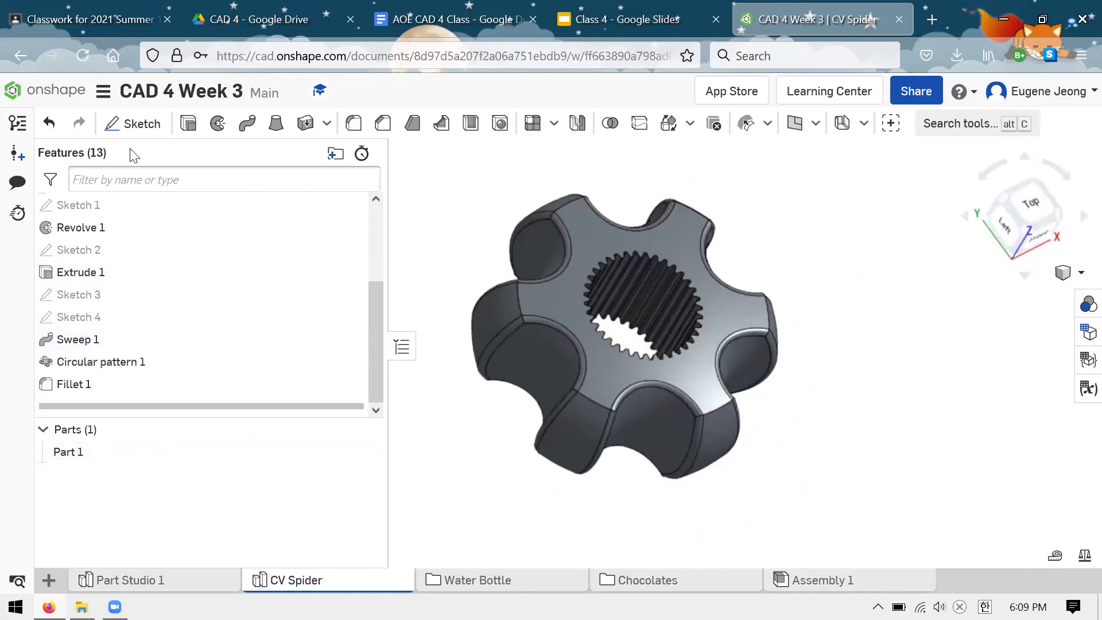
pyautogui.click(63, 90)
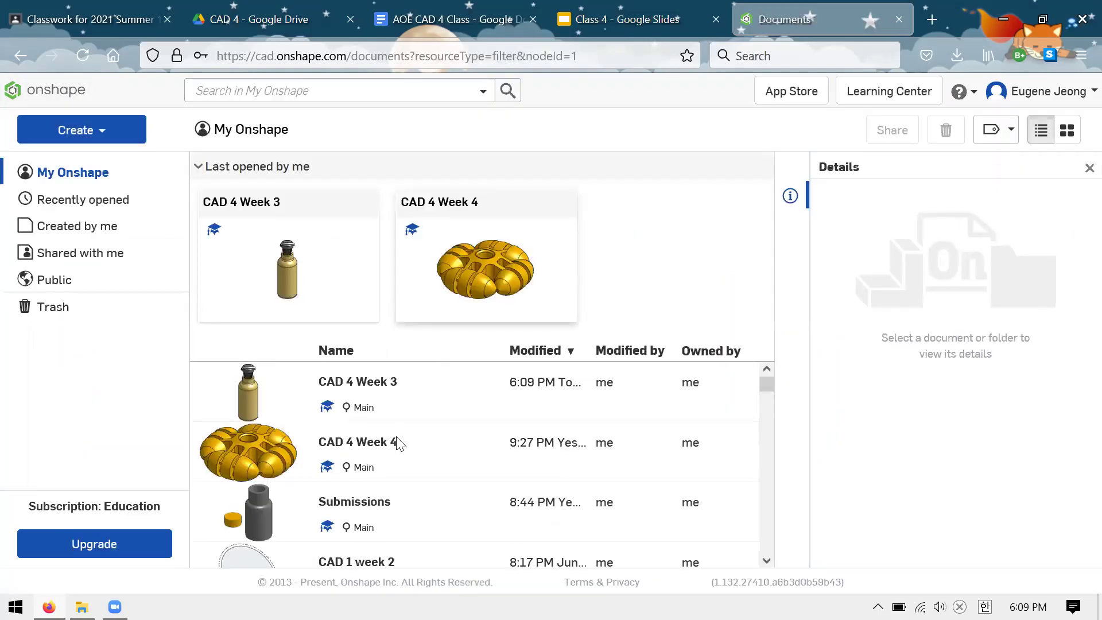
# Open the CAD 4 Week 4 document and fit the yellow multidirectional wheel in view.
pyautogui.scroll(-2, 394, 443)
pyautogui.scroll(2, 394, 436)
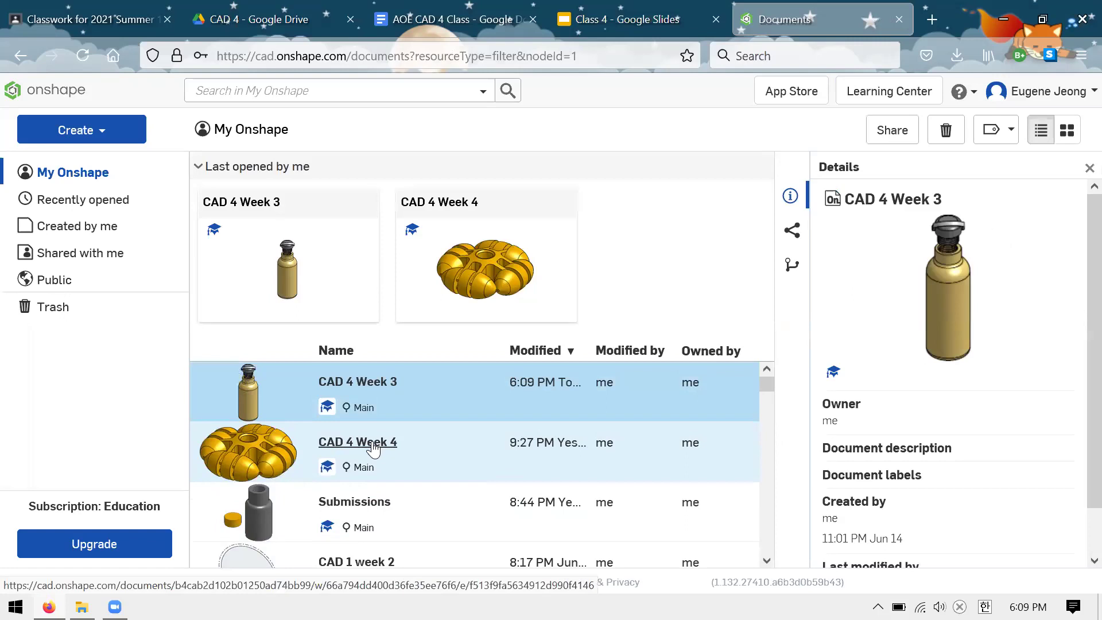
pyautogui.click(373, 447)
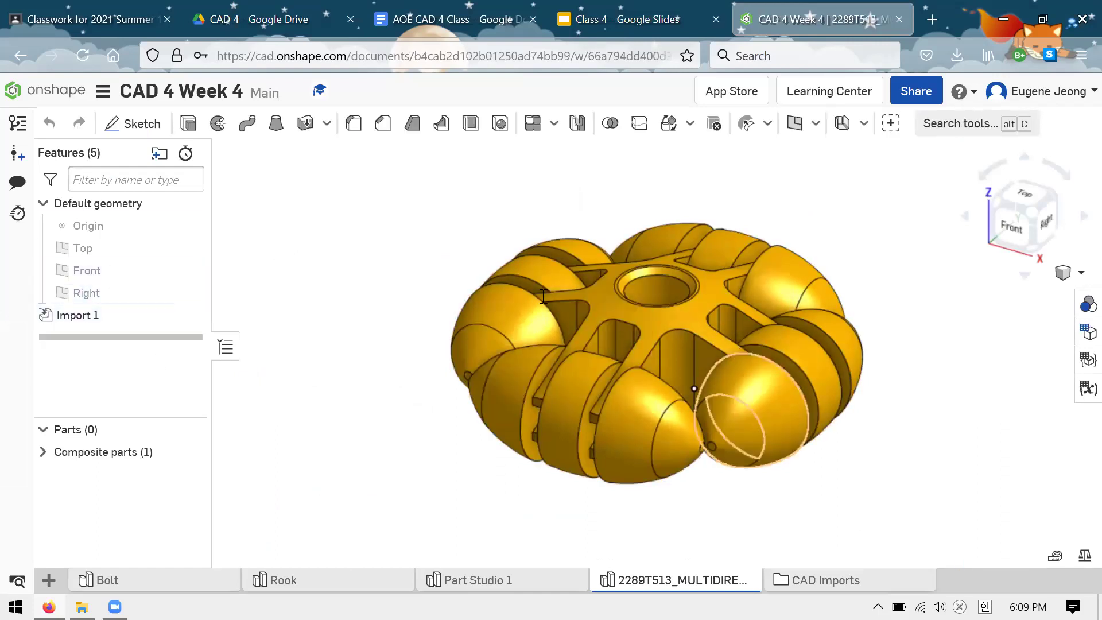
pyautogui.scroll(-2, 645, 282)
pyautogui.scroll(3, 645, 281)
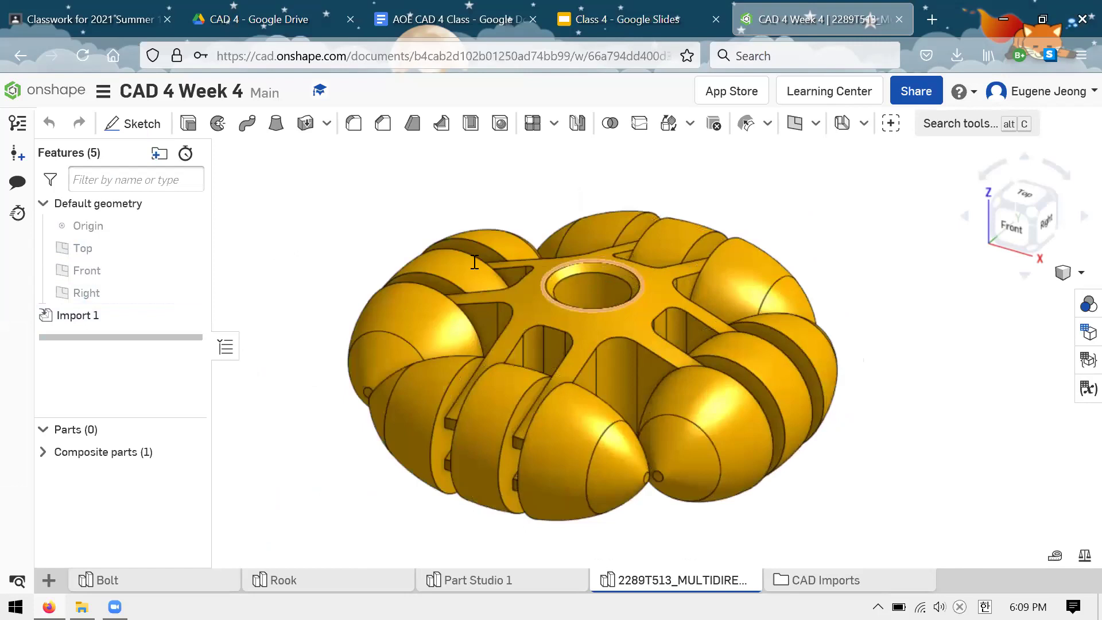
pyautogui.scroll(1, 616, 253)
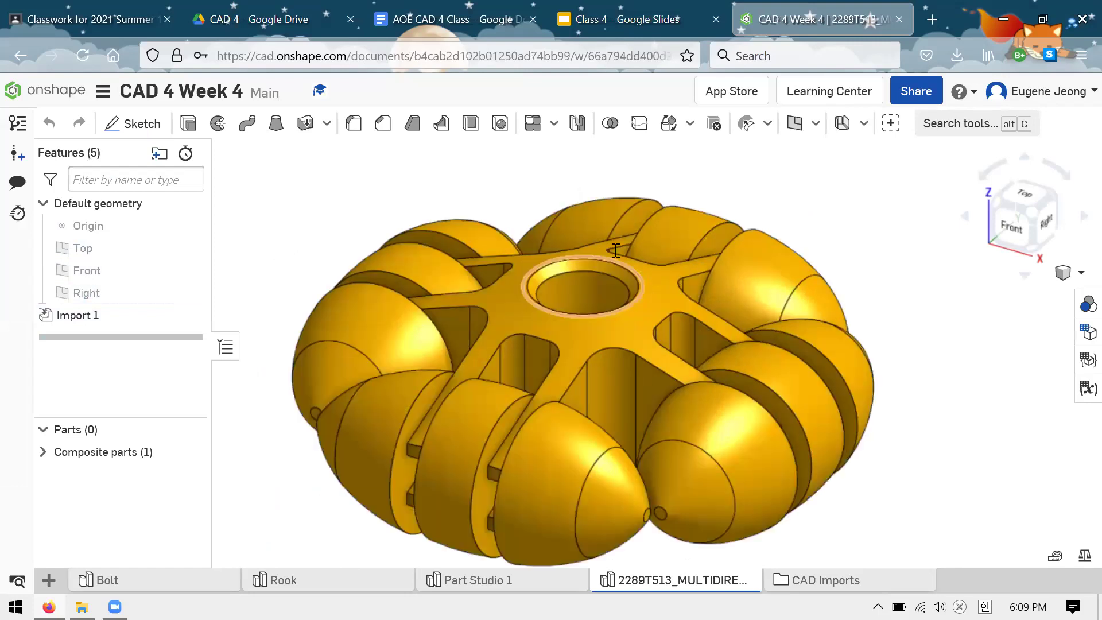
pyautogui.scroll(2, 563, 312)
pyautogui.scroll(-3, 627, 323)
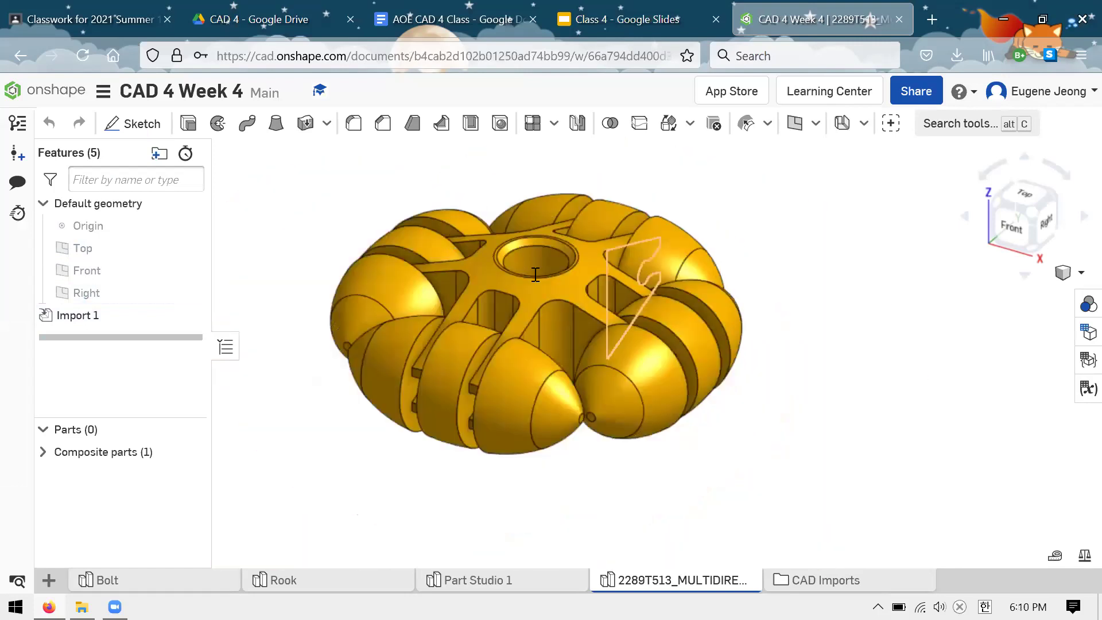
pyautogui.scroll(3, 536, 275)
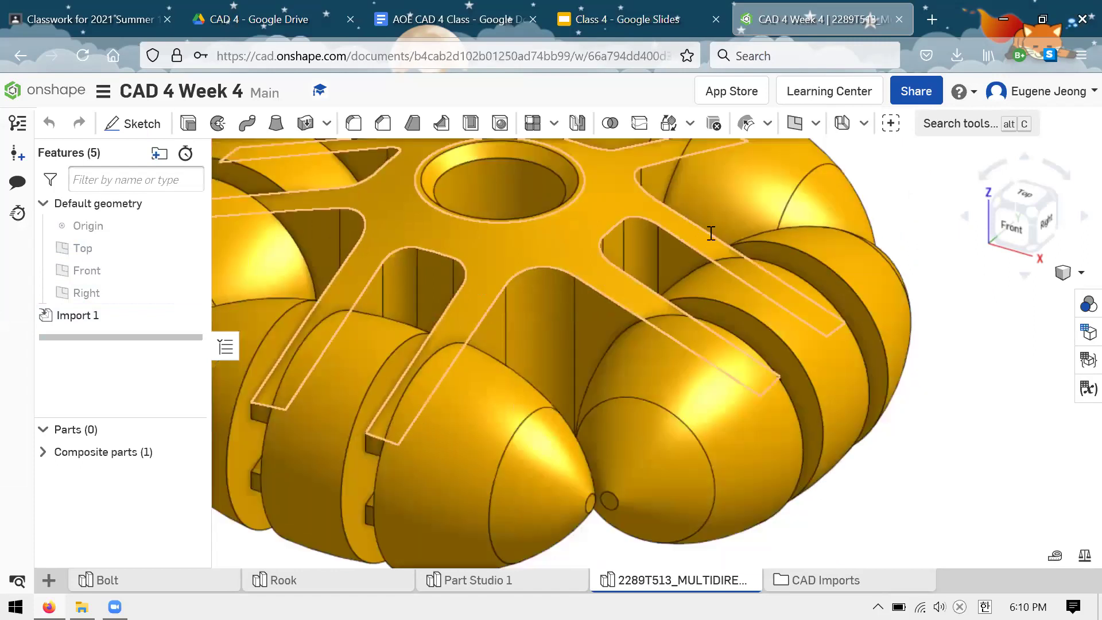
pyautogui.press('f')
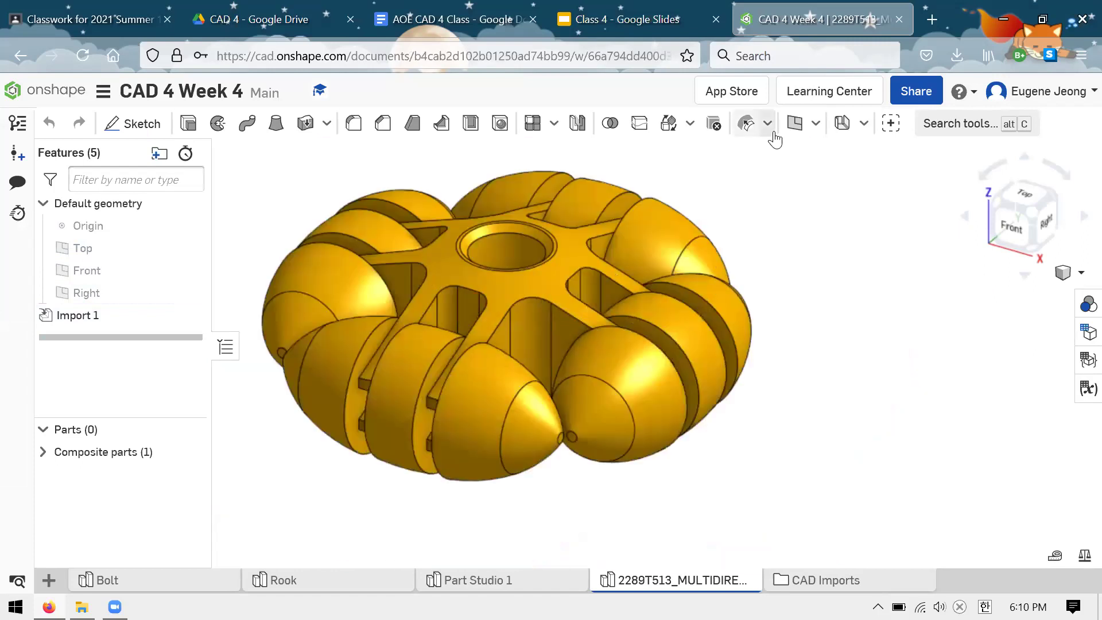
# Browse the direct-editing tools and start a Modify fillet feature.
pyautogui.click(768, 124)
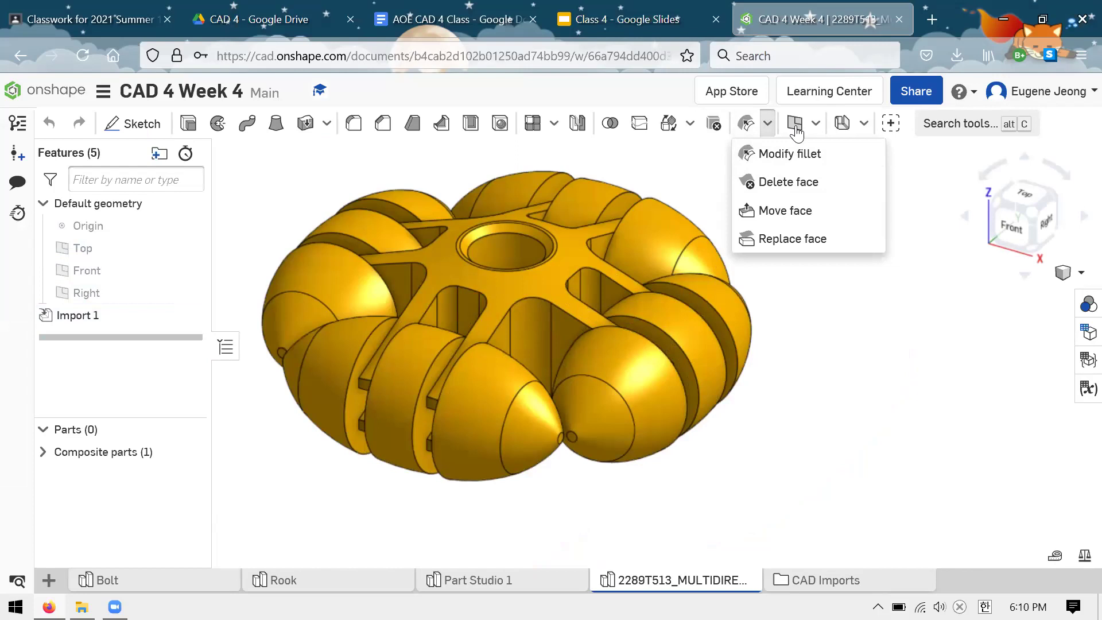
pyautogui.click(815, 124)
pyautogui.click(762, 151)
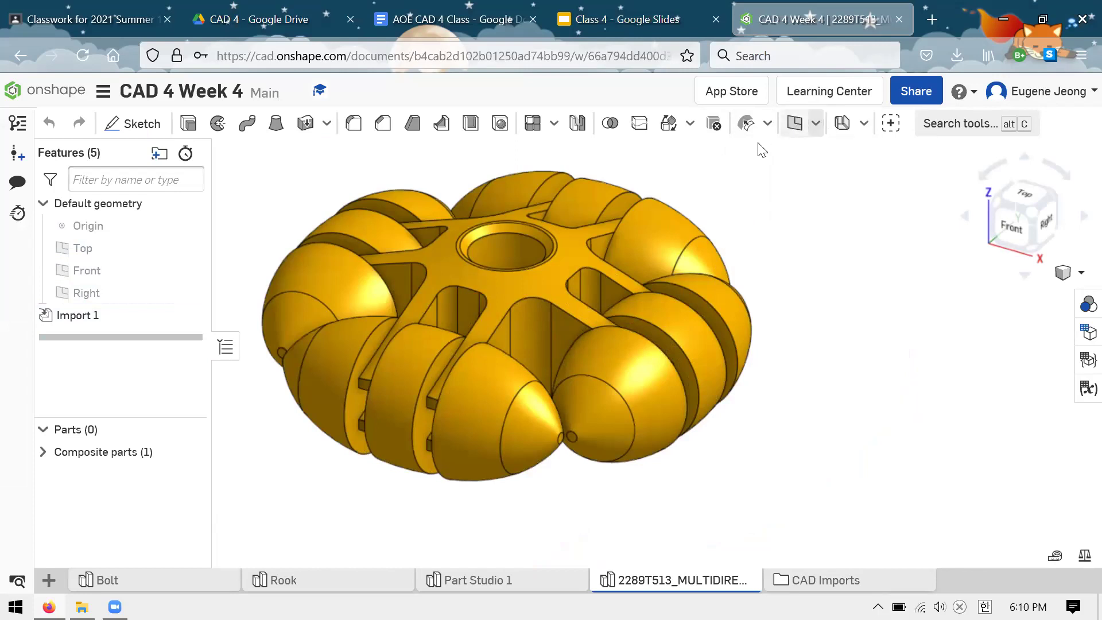
pyautogui.click(768, 124)
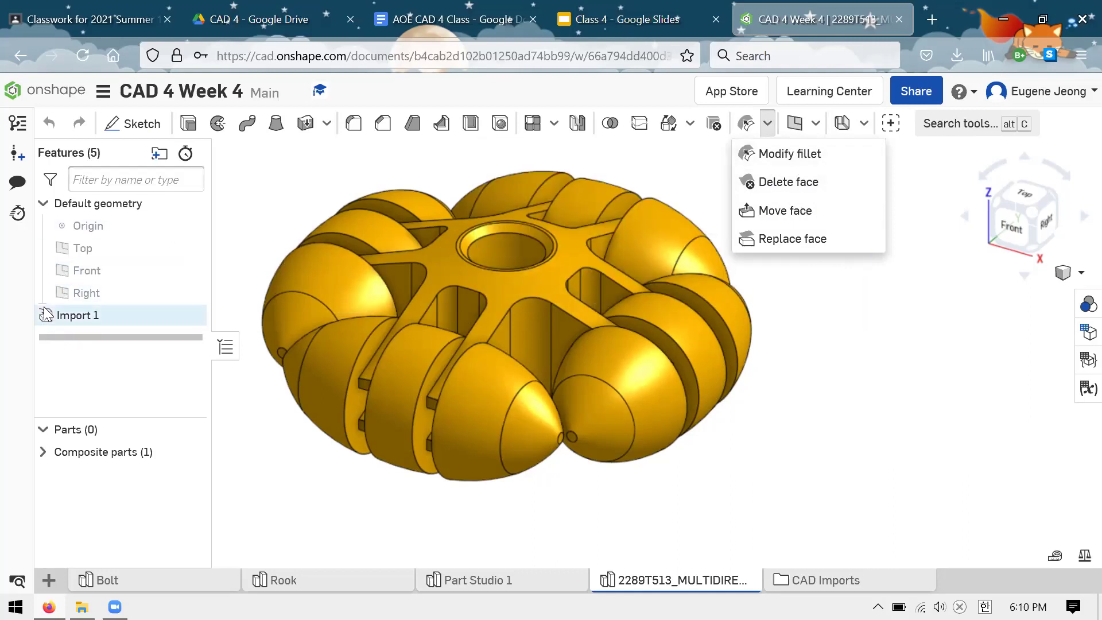
pyautogui.click(801, 158)
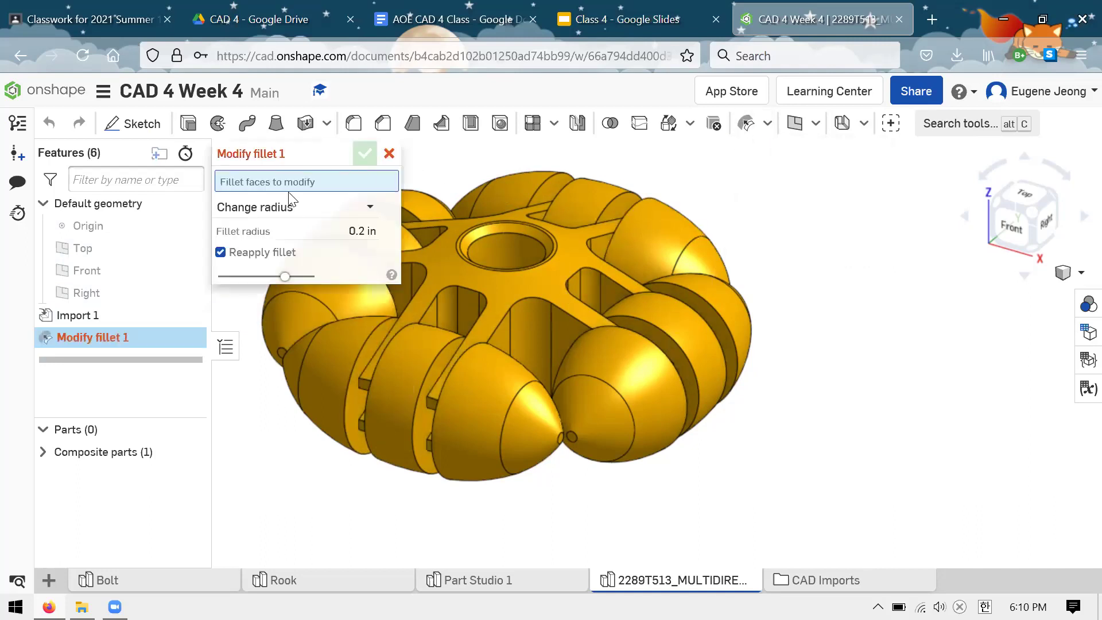
# Select the wheel's cutout fillet face and try a 0.05 in radius.
pyautogui.click(527, 339)
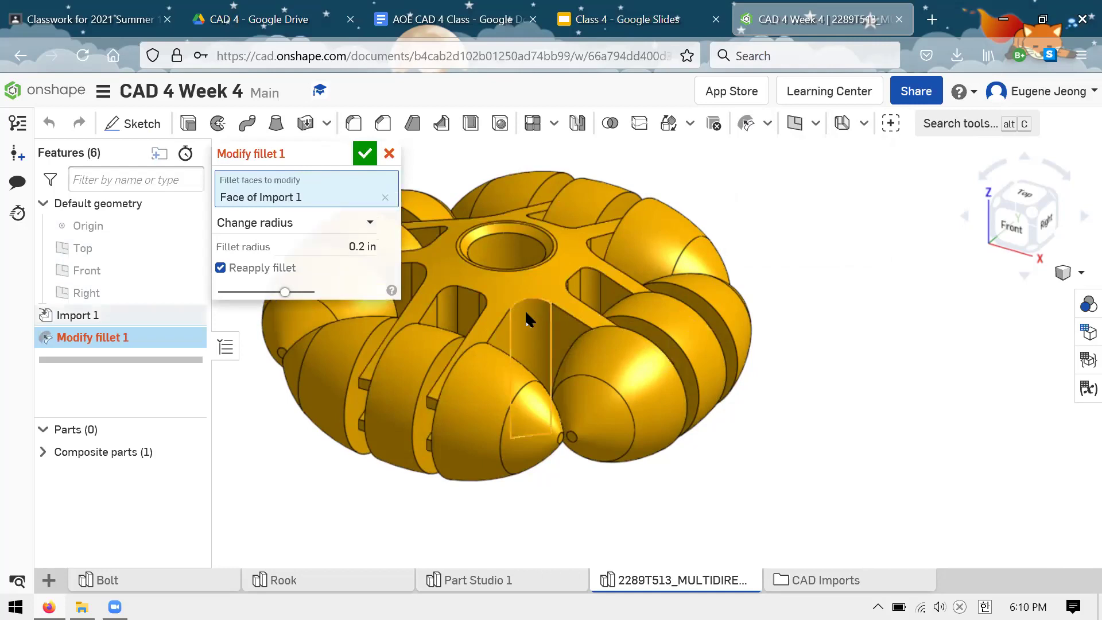
pyautogui.moveTo(560, 331); pyautogui.dragTo(515, 294, button='right')
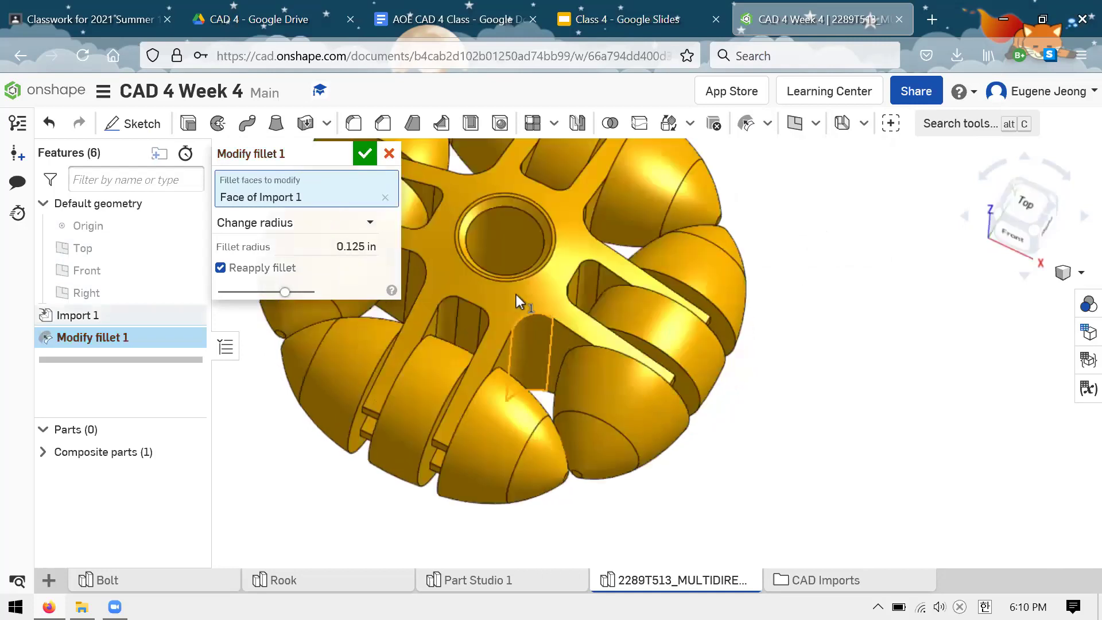
pyautogui.scroll(5, 383, 255)
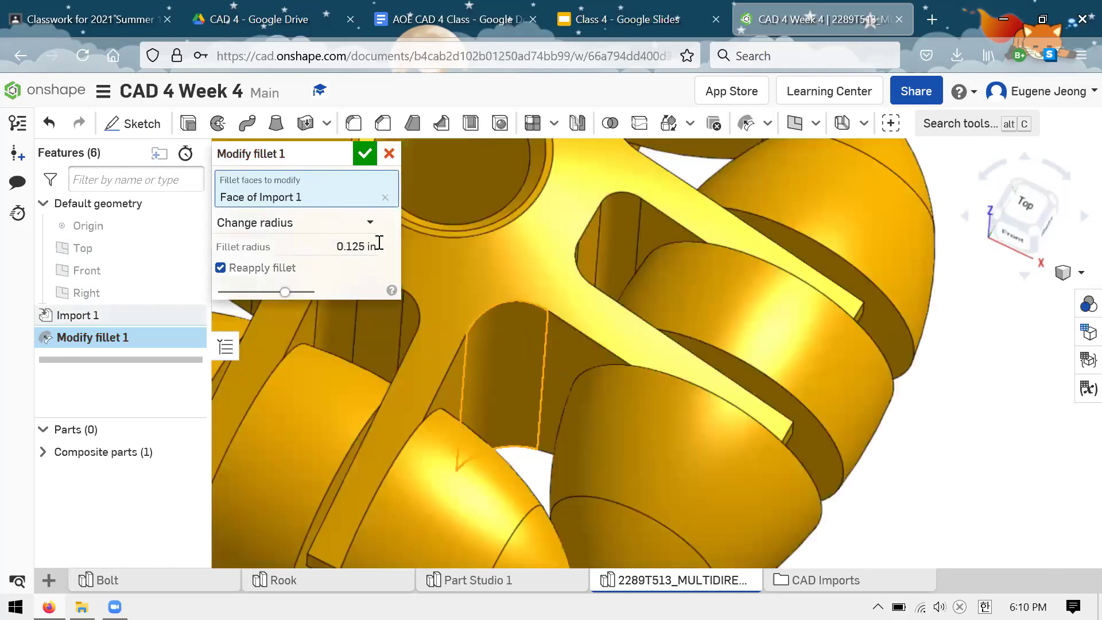
pyautogui.click(346, 251)
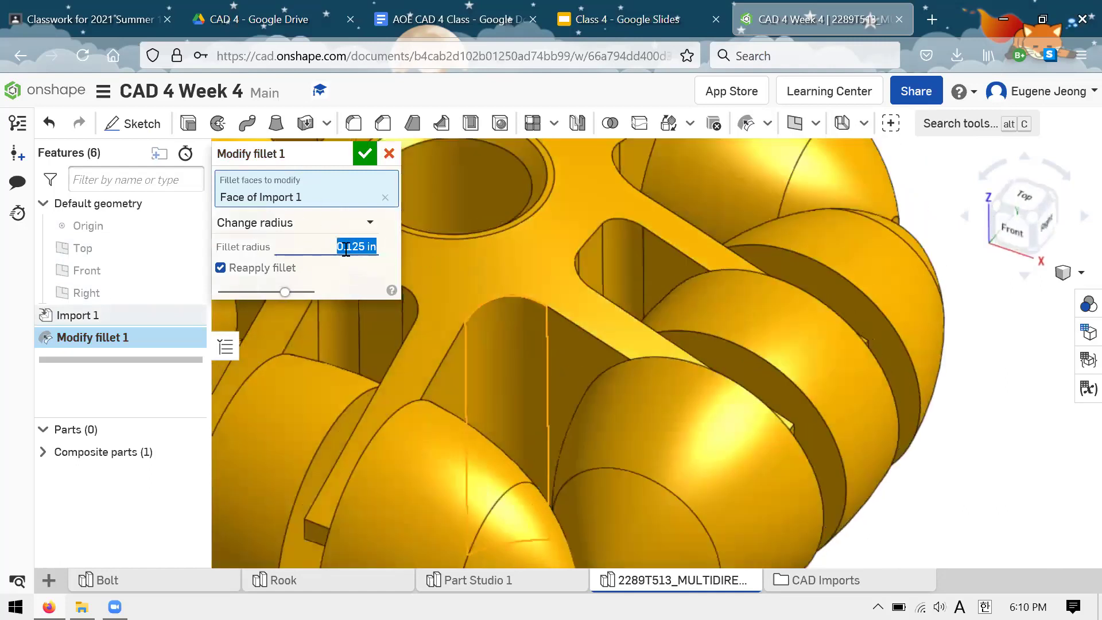
pyautogui.write('0.05')
pyautogui.press('Return')
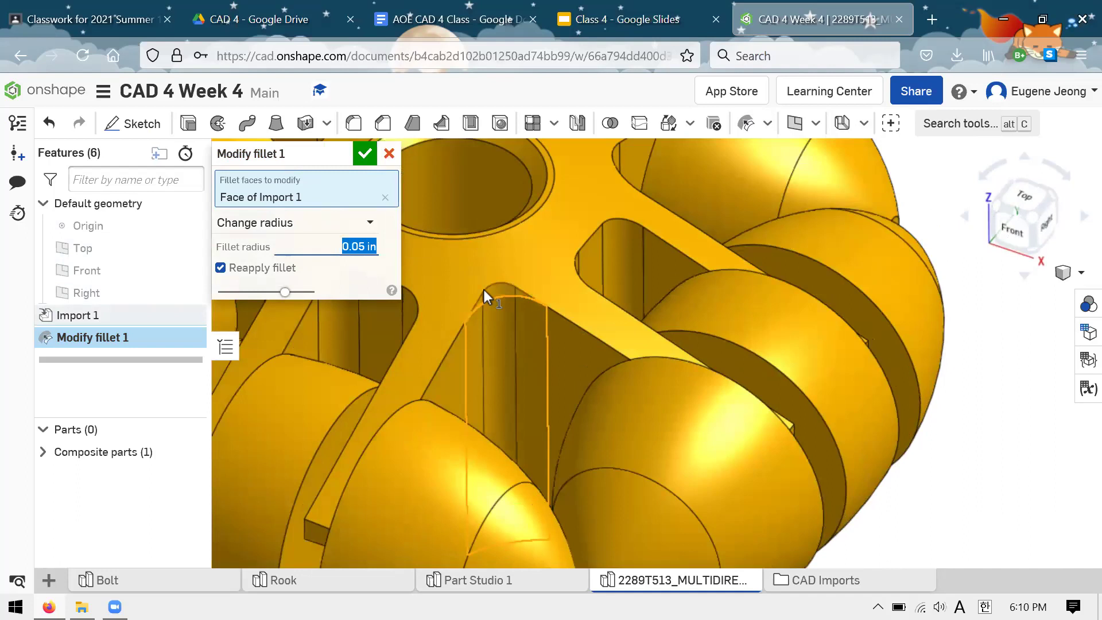
# Change the fillet radius to 0.2 in and accept Modify fillet 1.
pyautogui.scroll(2, 594, 274)
pyautogui.scroll(-4, 464, 280)
pyautogui.scroll(4, 421, 243)
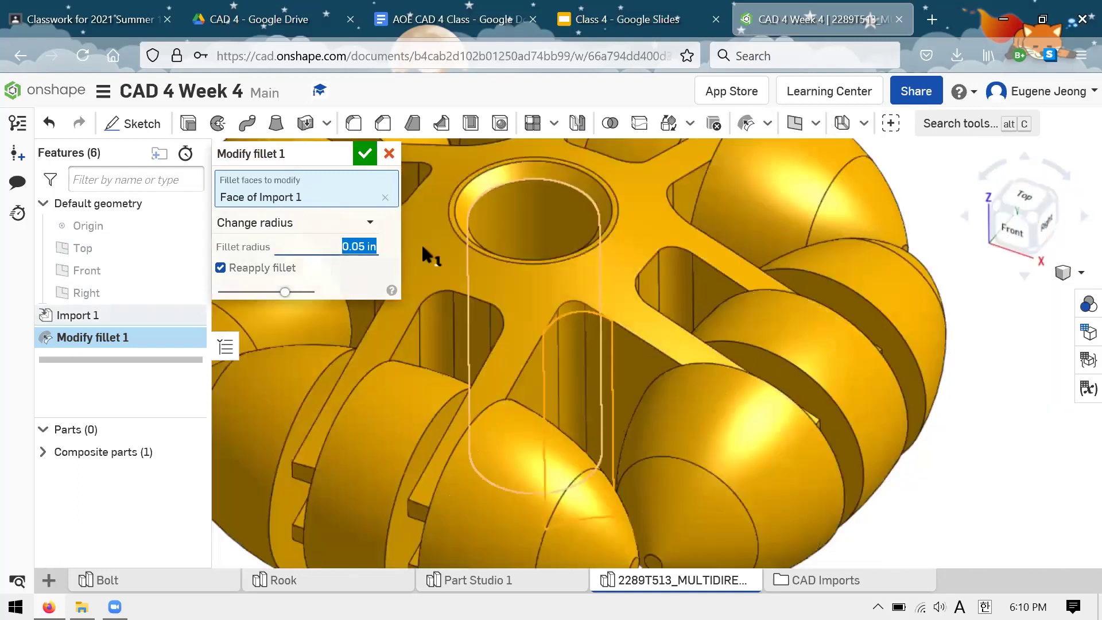
pyautogui.write('0.2')
pyautogui.press('Return')
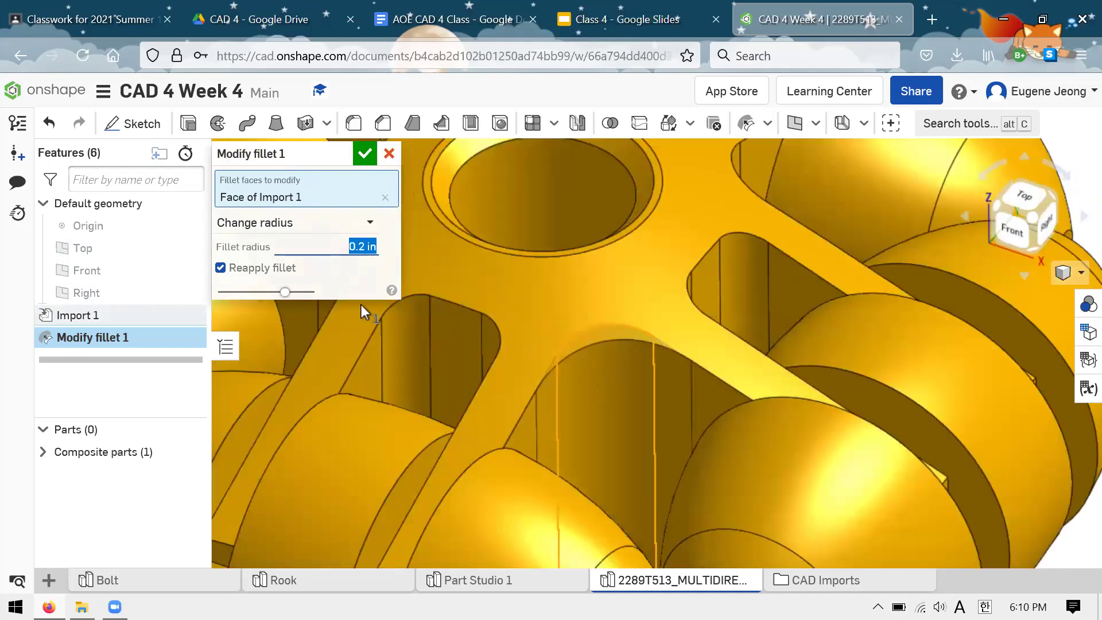
pyautogui.click(365, 161)
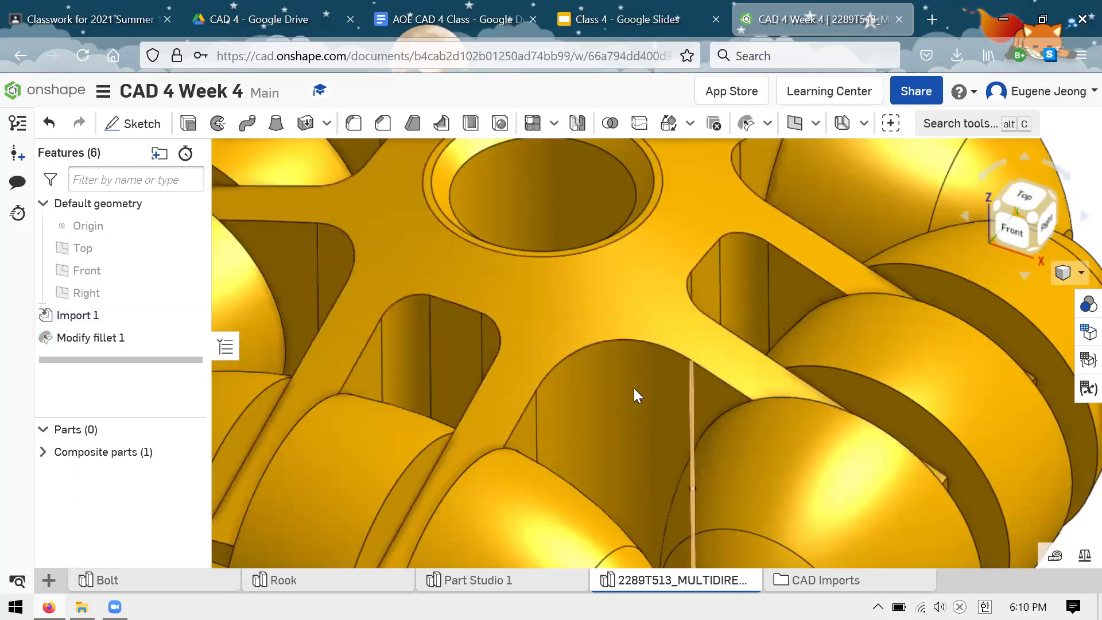
pyautogui.scroll(2, 631, 378)
pyautogui.press('f')
pyautogui.scroll(2, 563, 424)
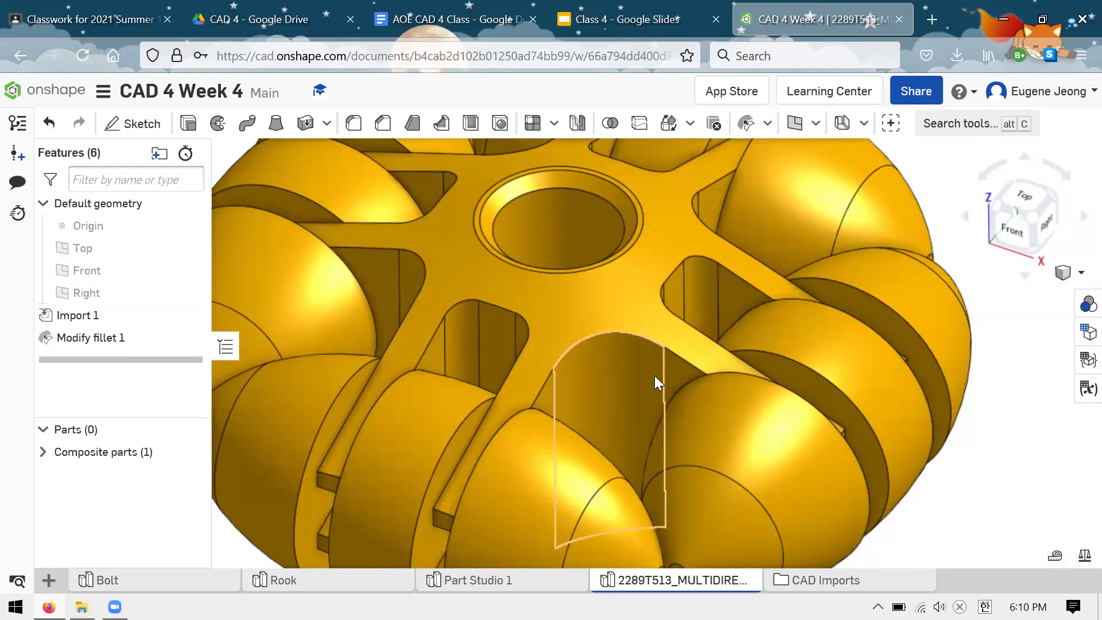
pyautogui.scroll(-3, 631, 368)
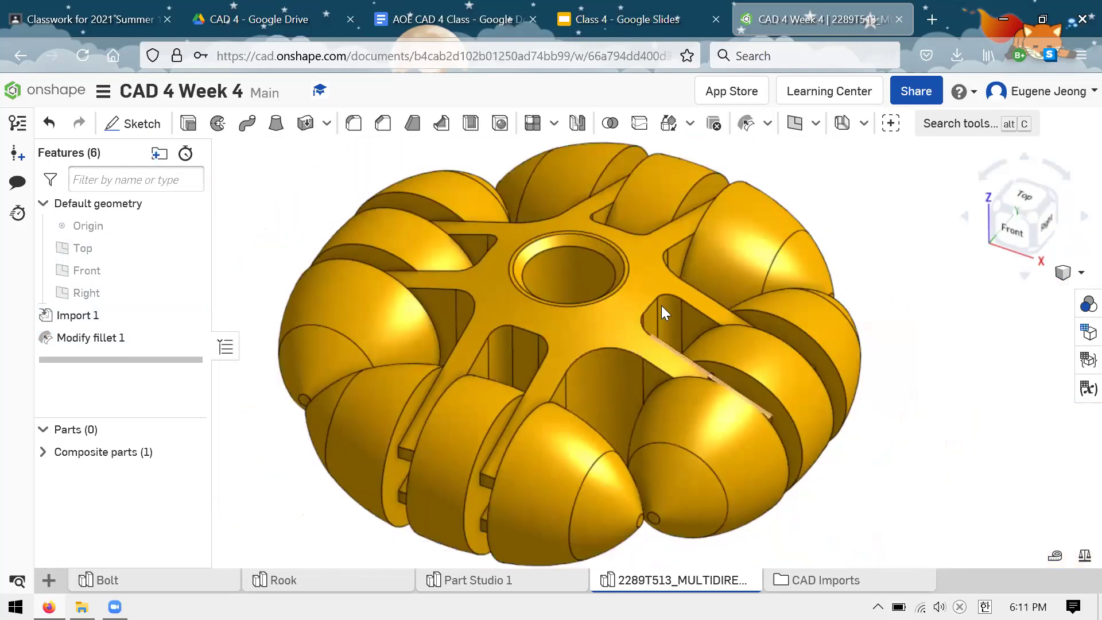
pyautogui.scroll(3, 693, 316)
pyautogui.moveTo(692, 315); pyautogui.dragTo(660, 241, button='right')
# Use Delete face on the rounded cutout face so that corner heals sharp.
pyautogui.click(769, 128)
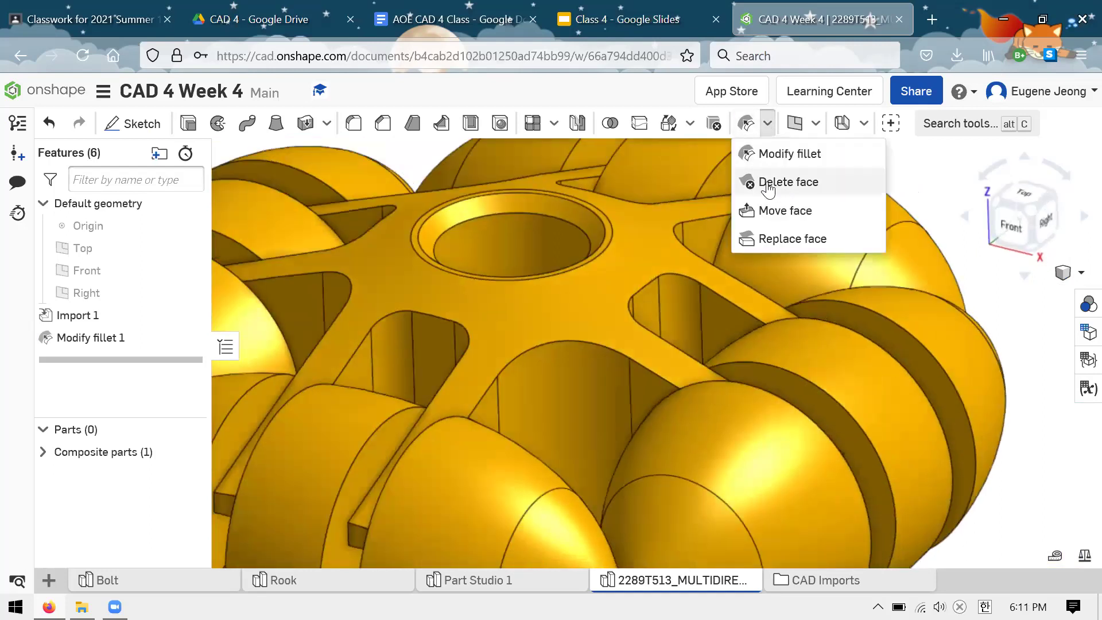
pyautogui.click(768, 182)
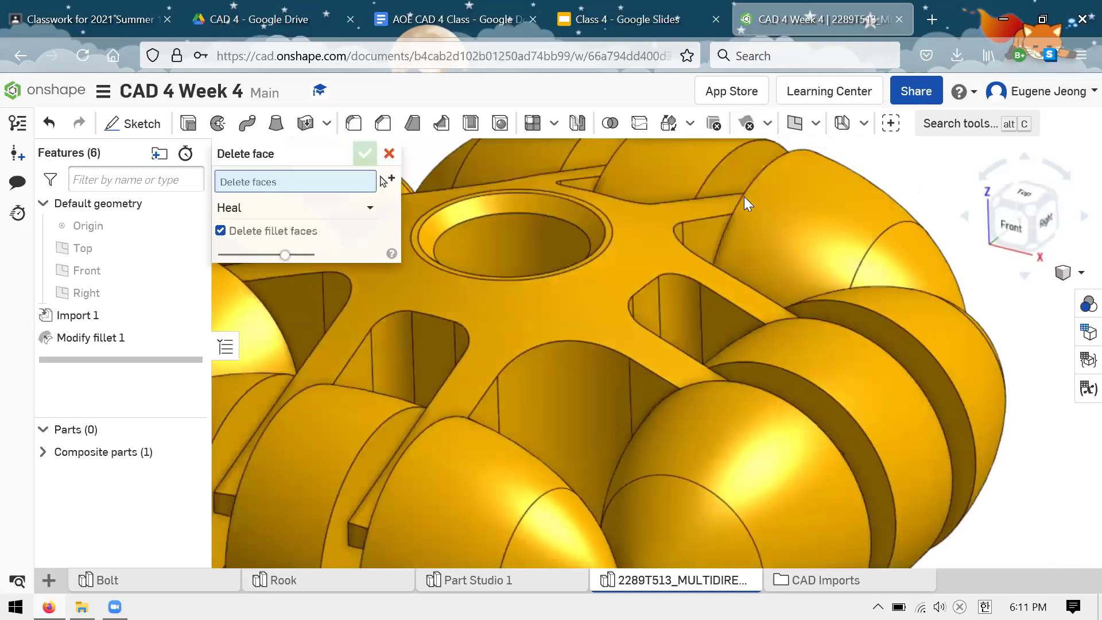
pyautogui.click(559, 382)
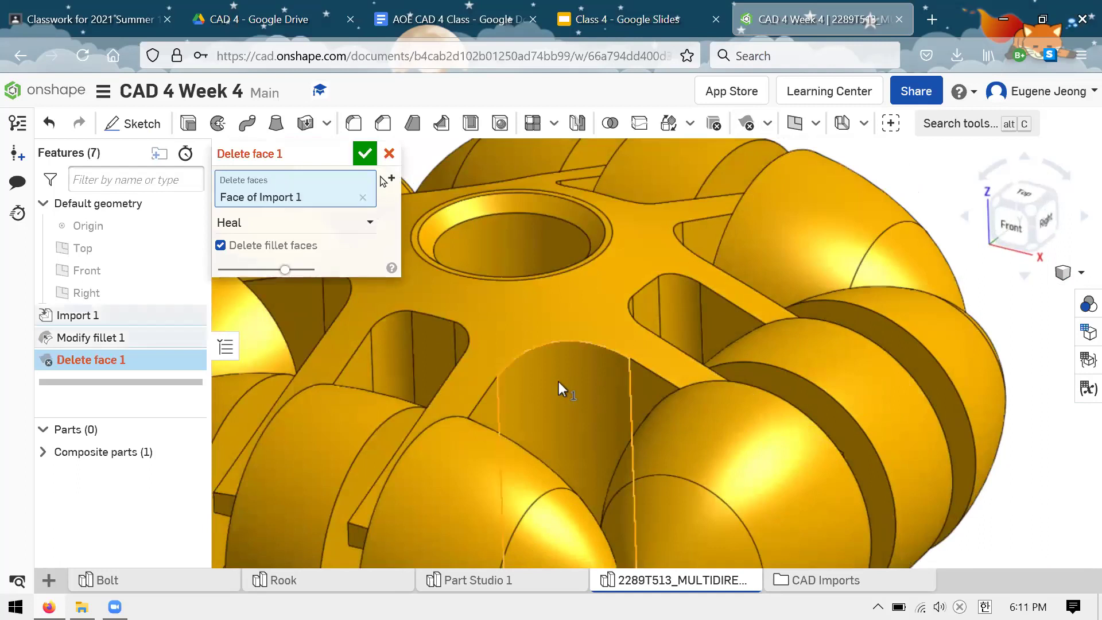
pyautogui.click(365, 155)
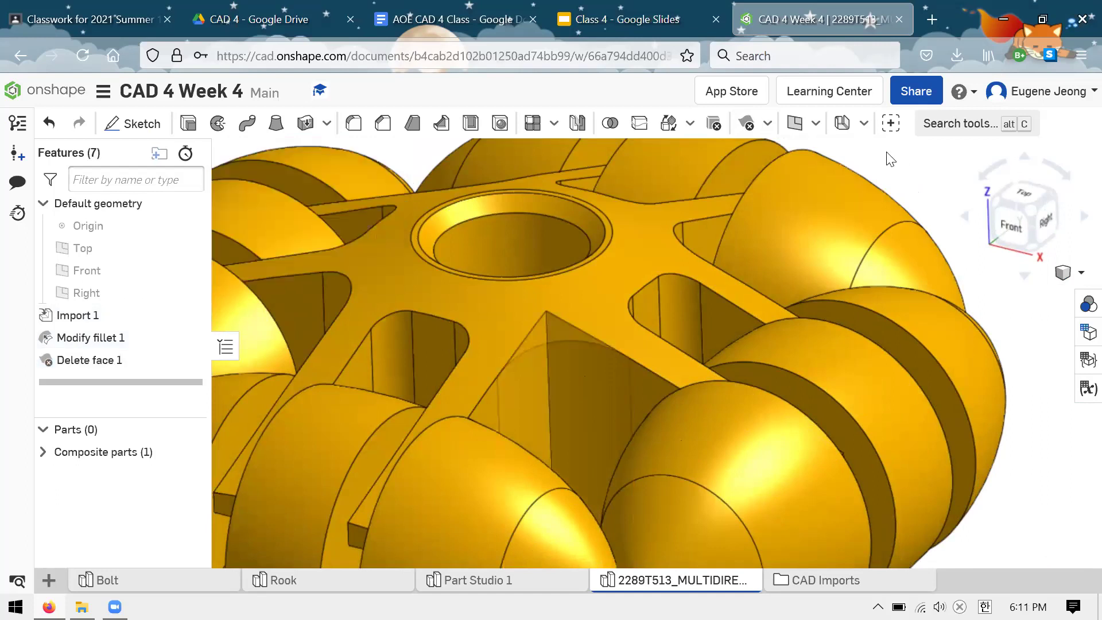
pyautogui.click(550, 350)
pyautogui.moveTo(631, 389); pyautogui.dragTo(636, 346, button='right')
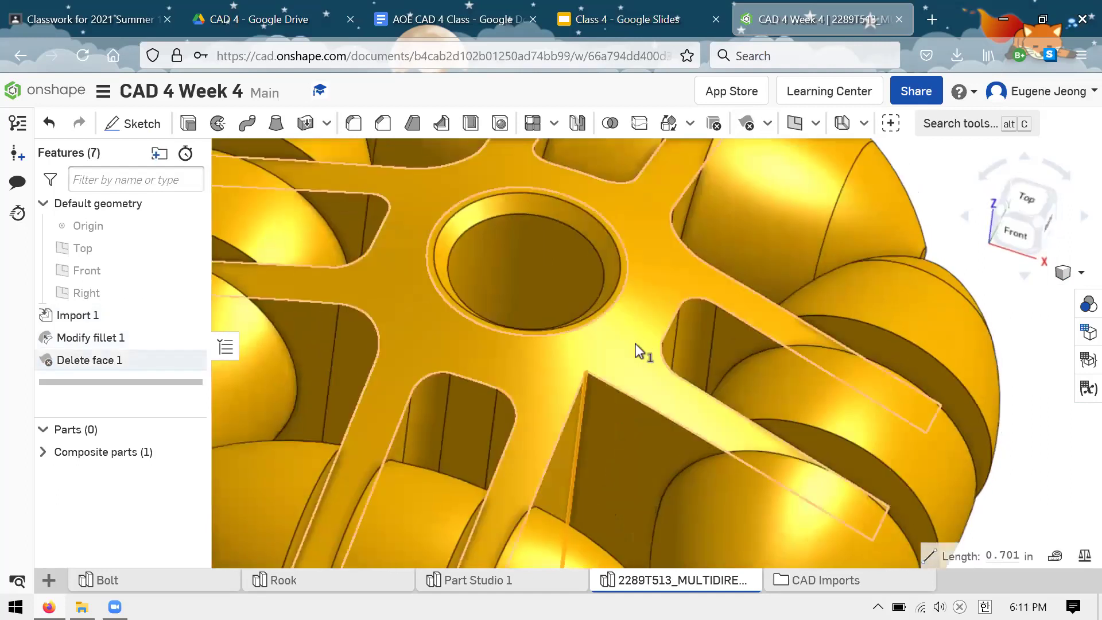
pyautogui.hotkey('shift', '7')
pyautogui.click(816, 123)
pyautogui.click(767, 123)
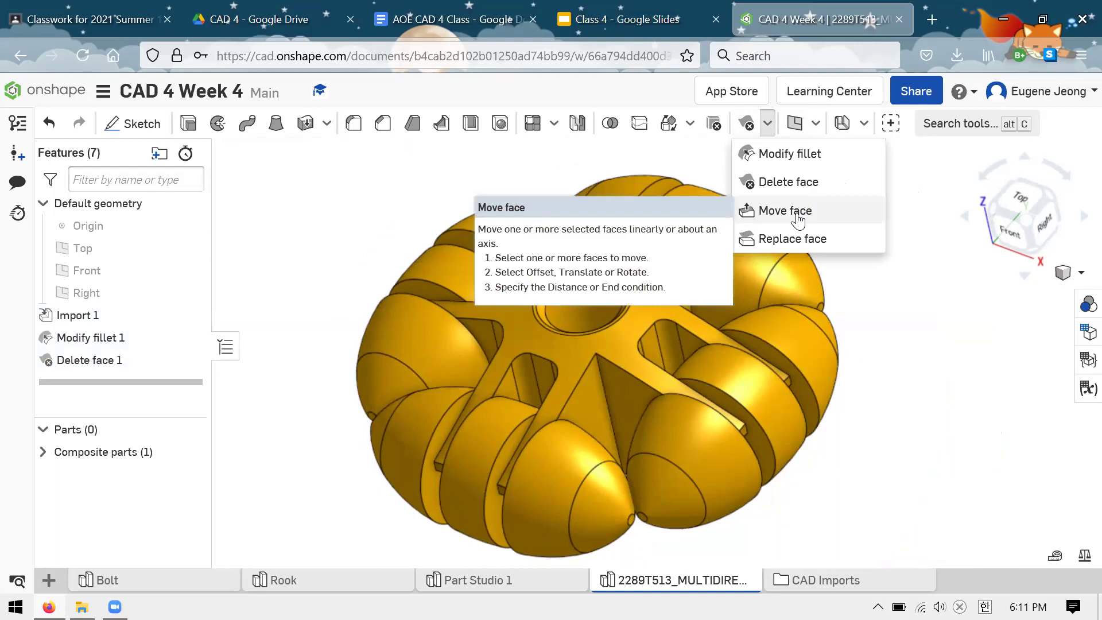
# Offset the spokes' top face upward by 0.66 in with Move face.
pyautogui.click(797, 219)
pyautogui.moveTo(889, 202); pyautogui.dragTo(667, 261, button='right')
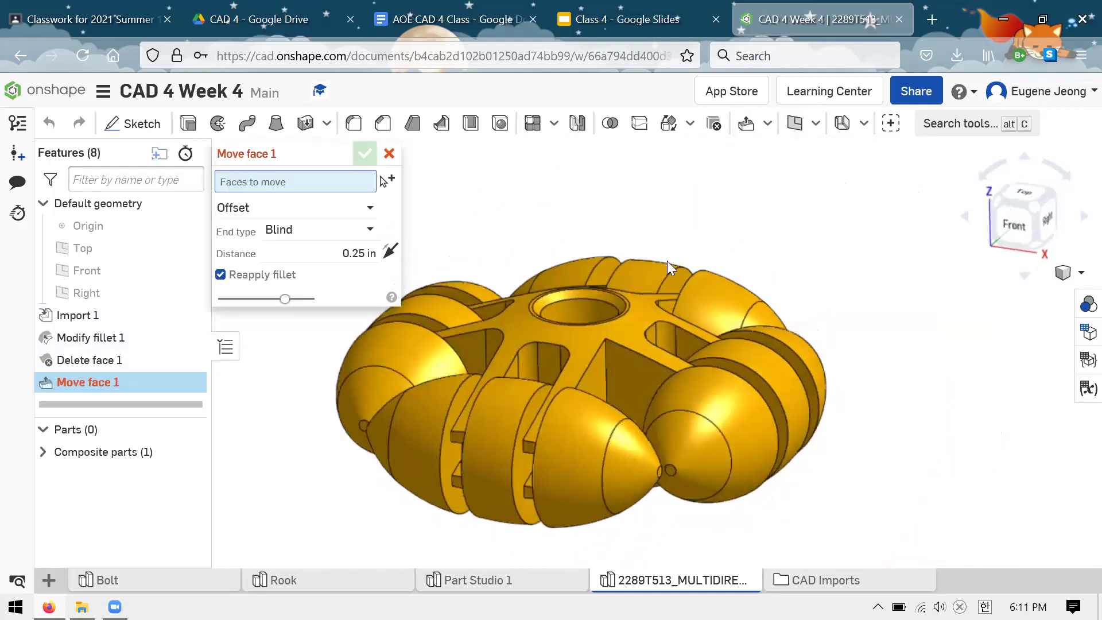
pyautogui.click(591, 325)
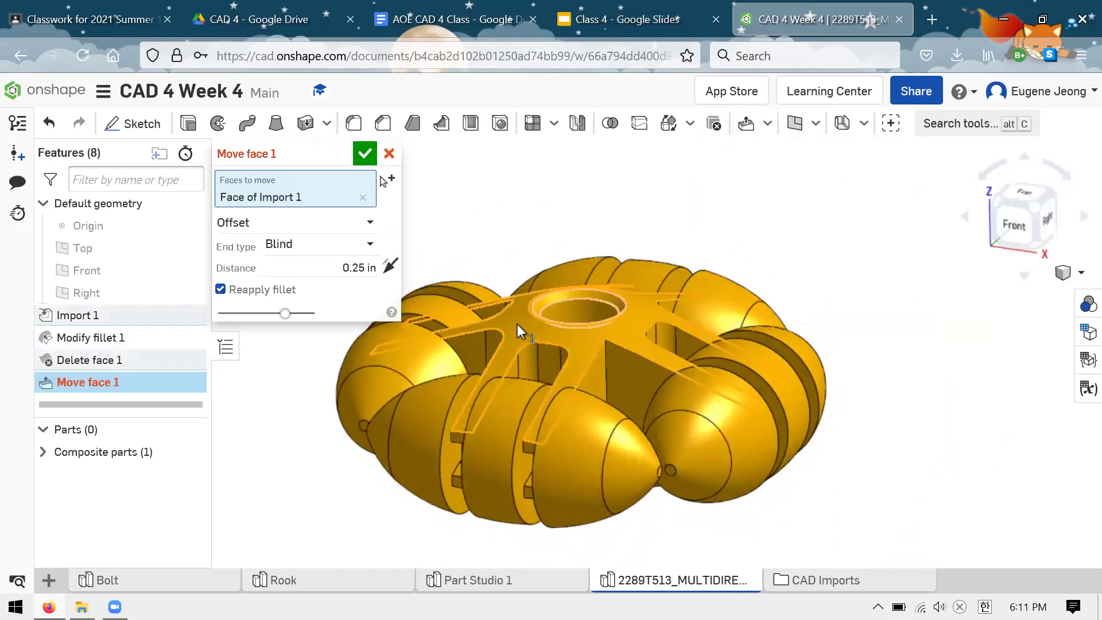
pyautogui.moveTo(510, 313); pyautogui.dragTo(495, 238)
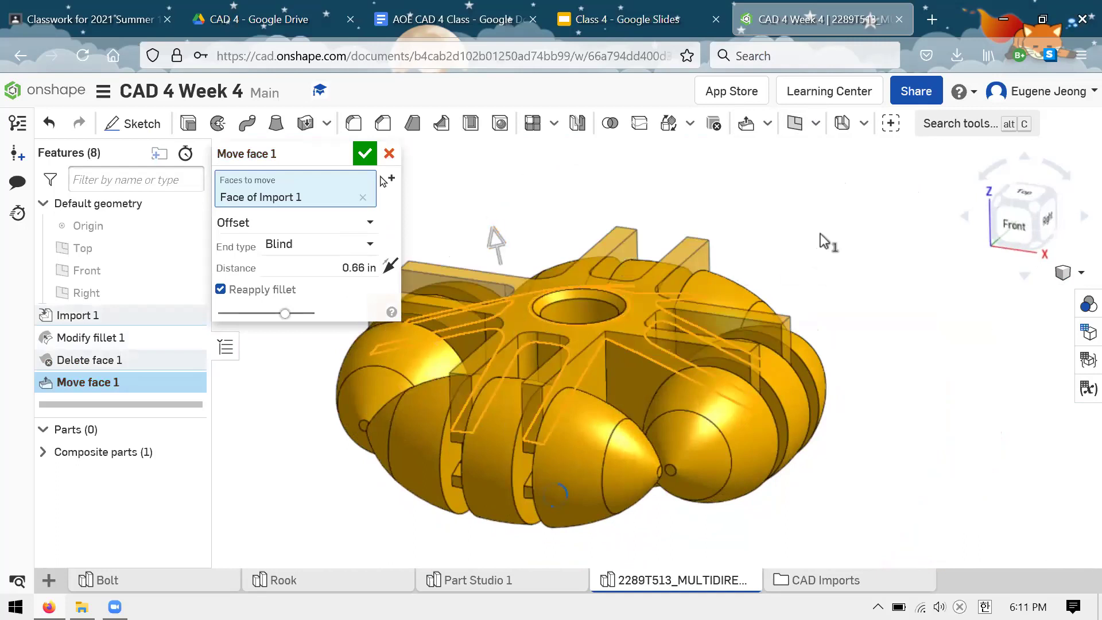
pyautogui.click(365, 153)
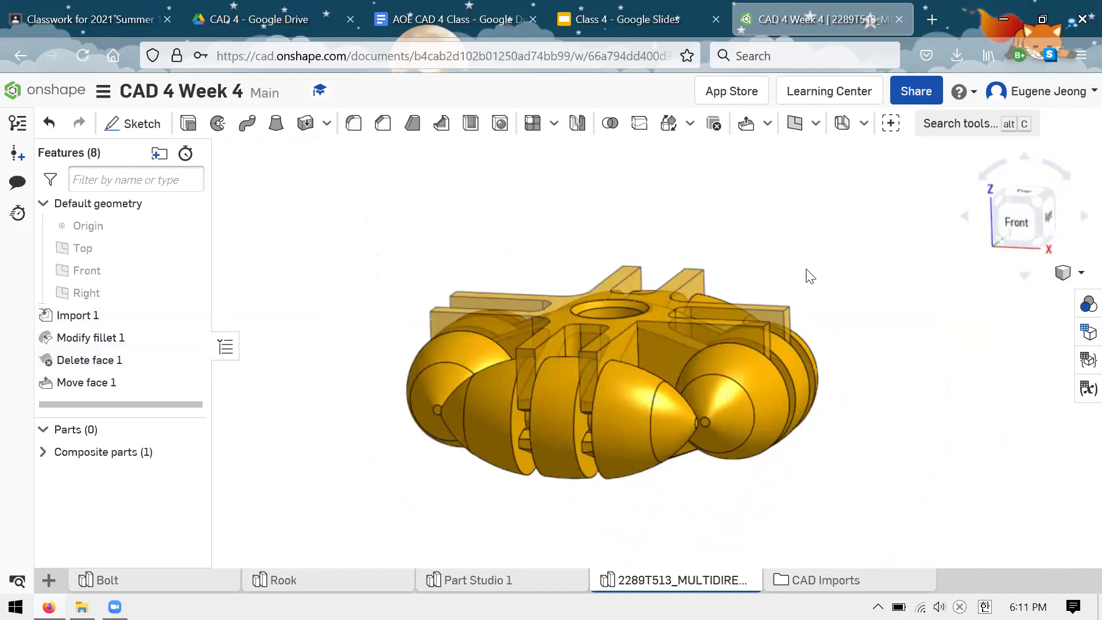
pyautogui.moveTo(835, 266); pyautogui.dragTo(753, 221, button='right')
pyautogui.moveTo(644, 264); pyautogui.dragTo(667, 261, button='right')
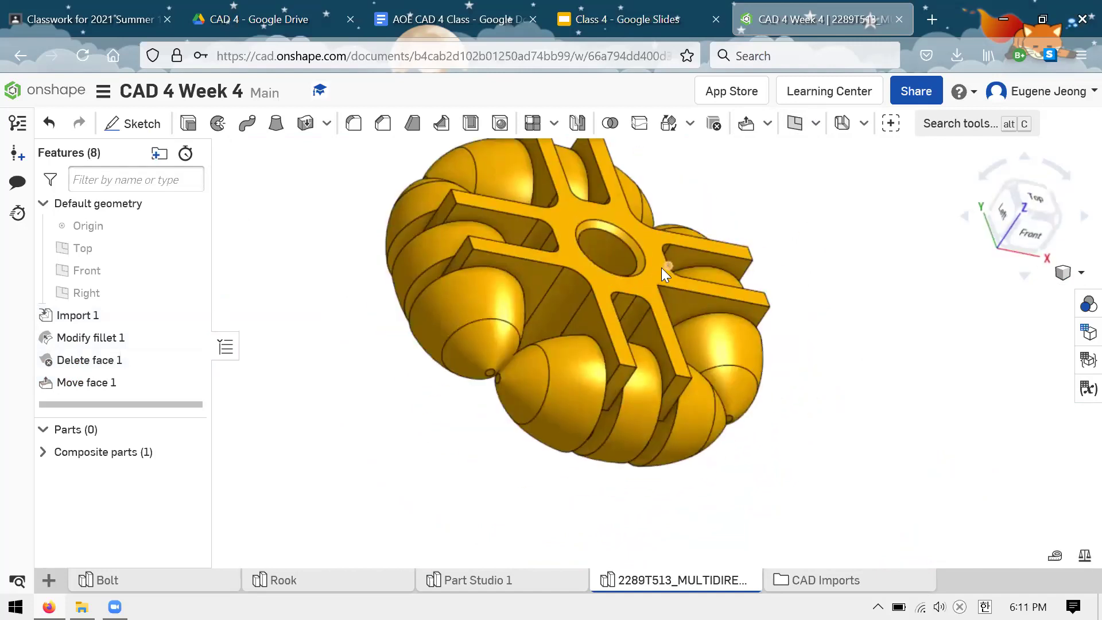
pyautogui.moveTo(826, 256); pyautogui.dragTo(755, 147, button='right')
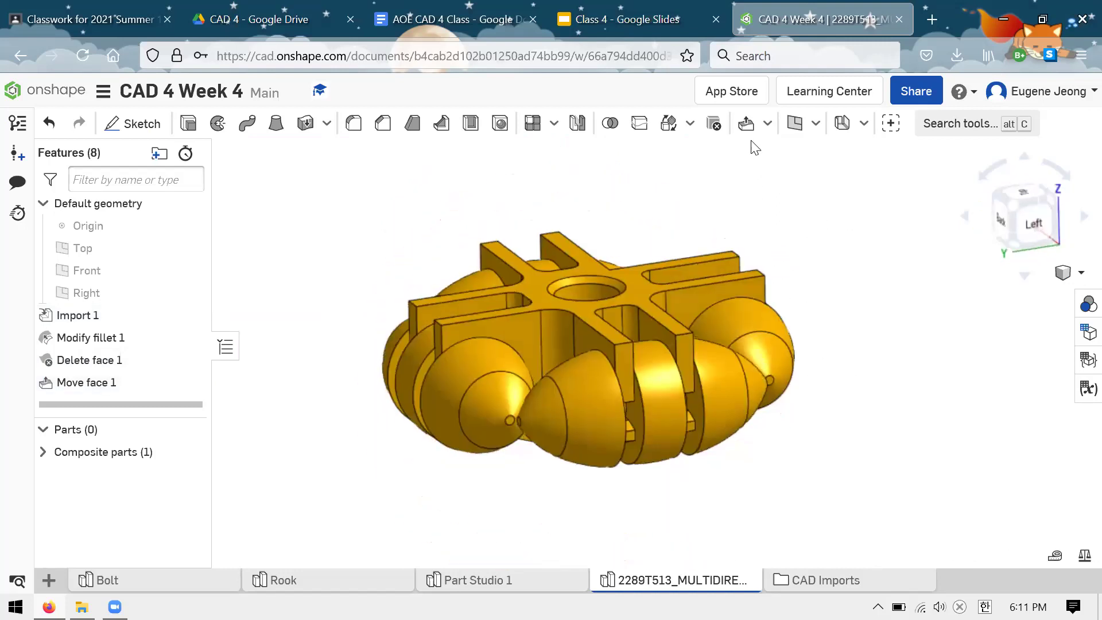
# Read the Replace face description in the direct-editing tools list, then review the wheel.
pyautogui.click(767, 124)
pyautogui.click(767, 124)
pyautogui.click(768, 122)
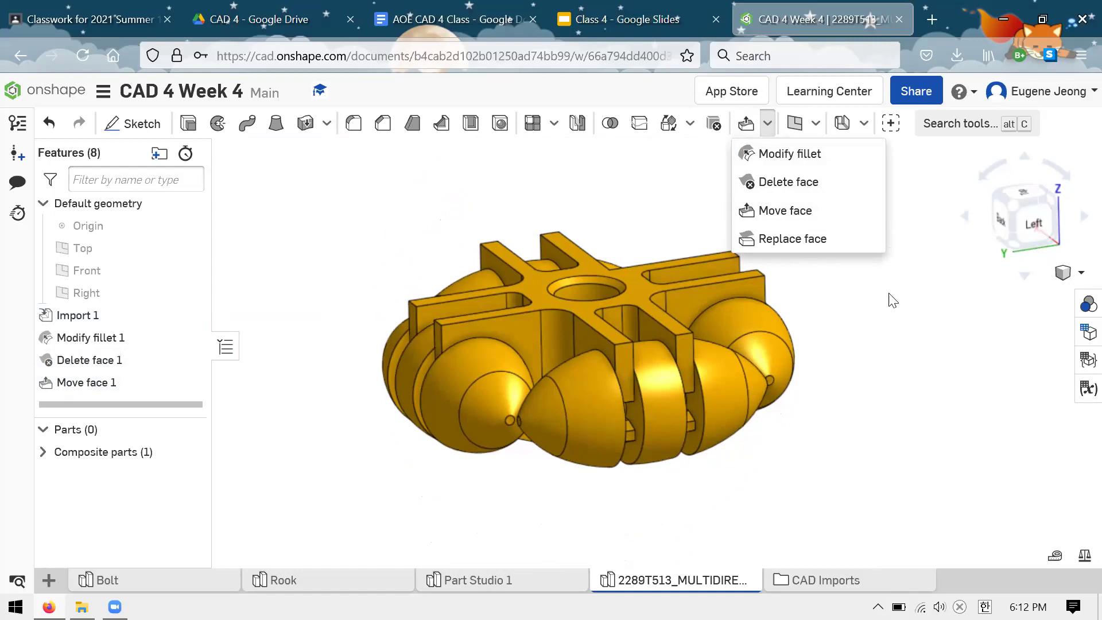
pyautogui.click(858, 309)
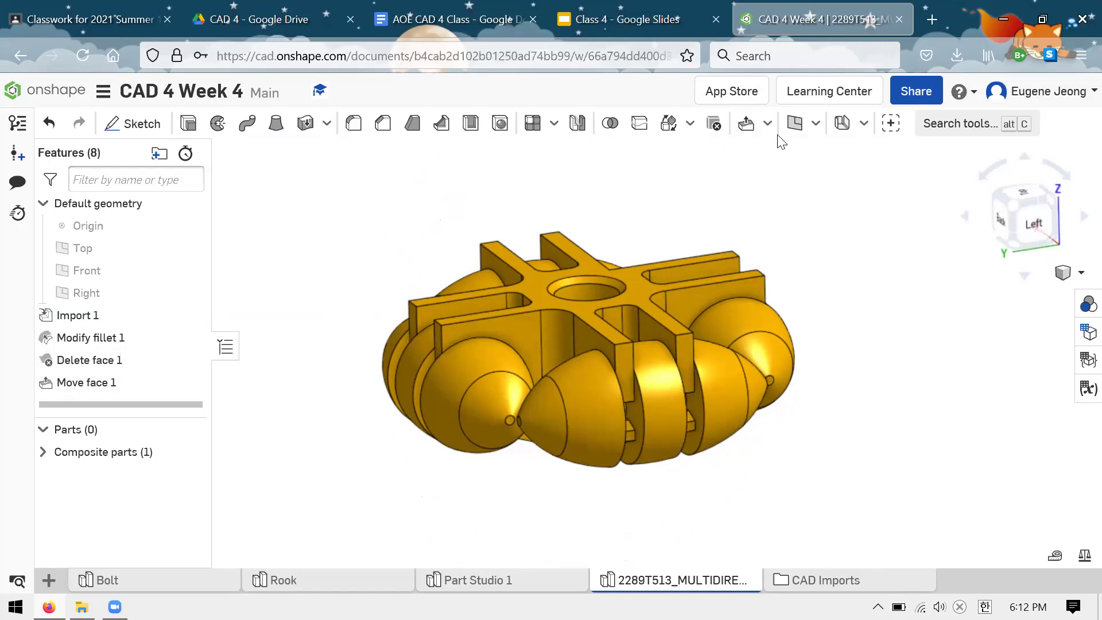
pyautogui.scroll(-2, 578, 210)
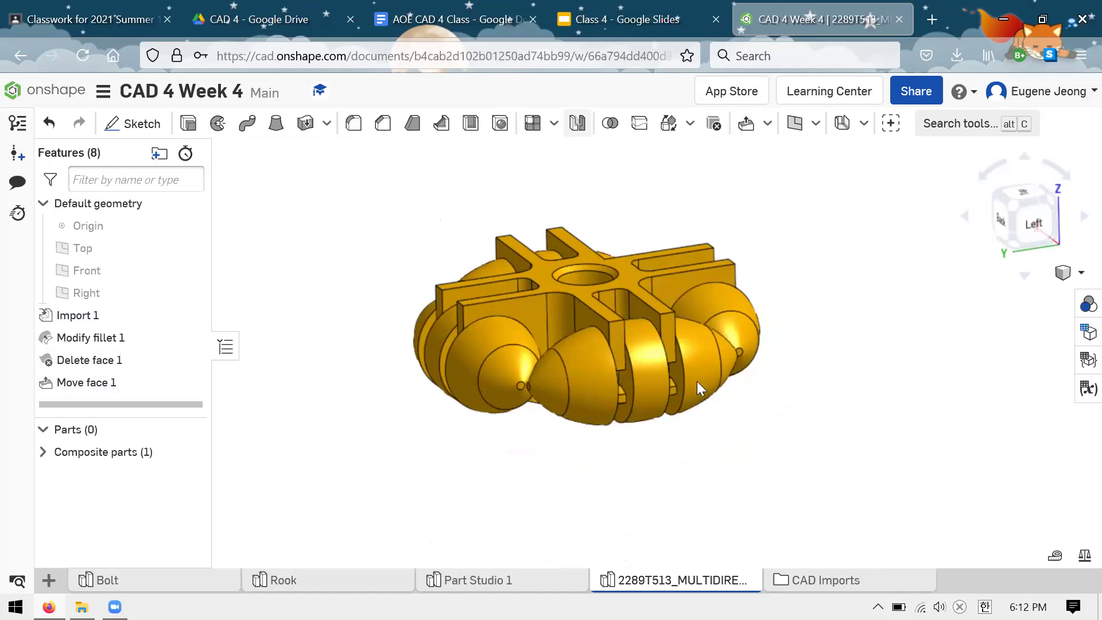
pyautogui.scroll(3, 696, 310)
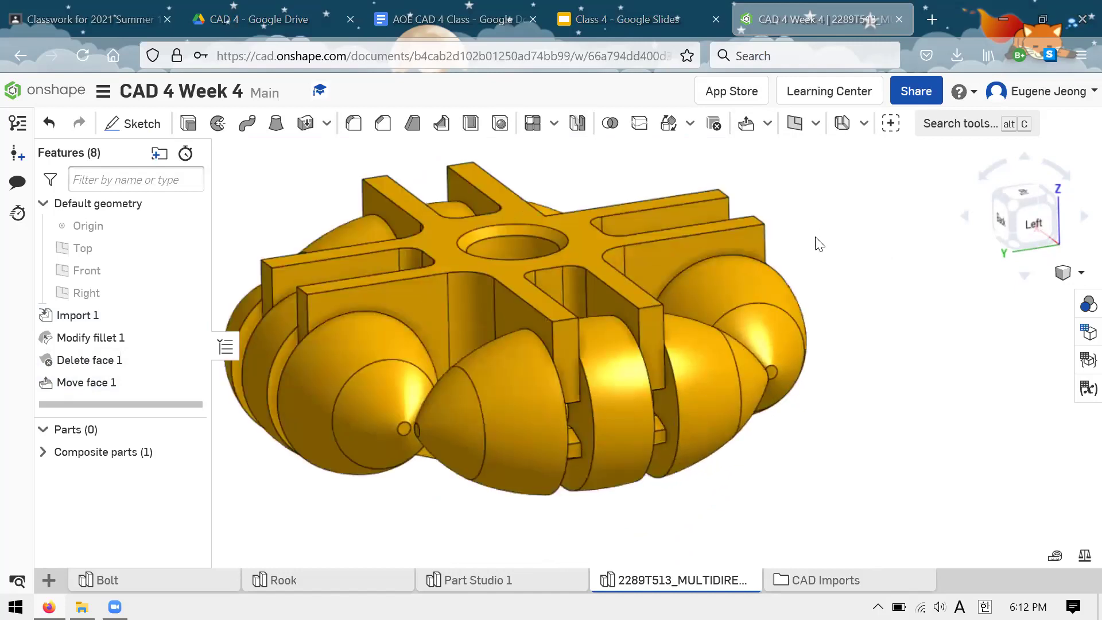
pyautogui.scroll(-5, 824, 241)
pyautogui.scroll(6, 723, 186)
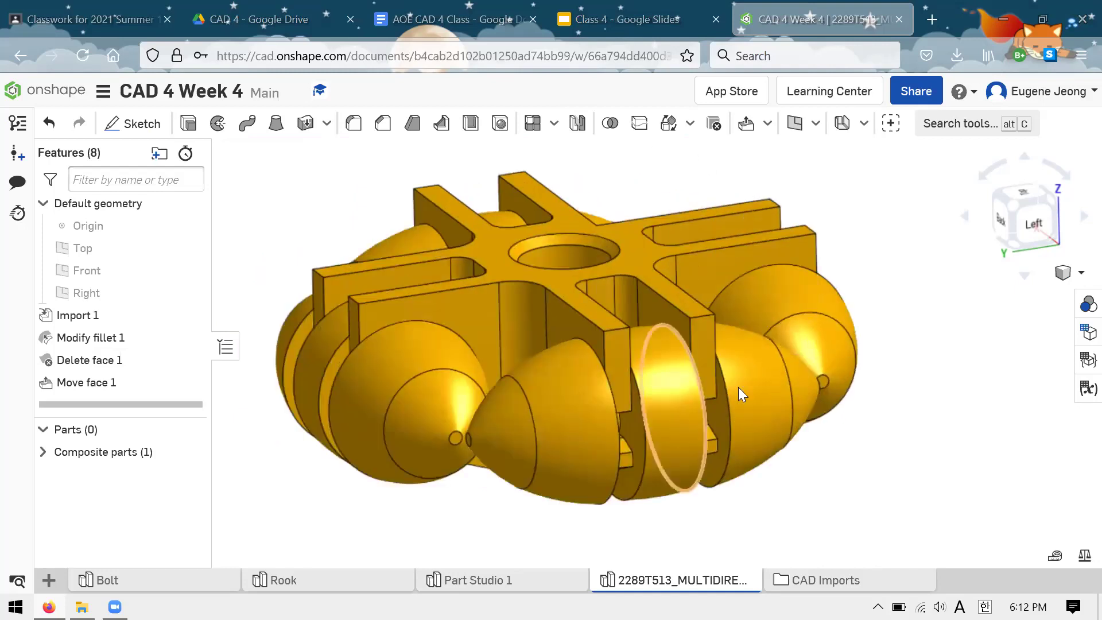
pyautogui.scroll(-2, 656, 389)
pyautogui.scroll(2, 681, 309)
pyautogui.scroll(-2, 787, 226)
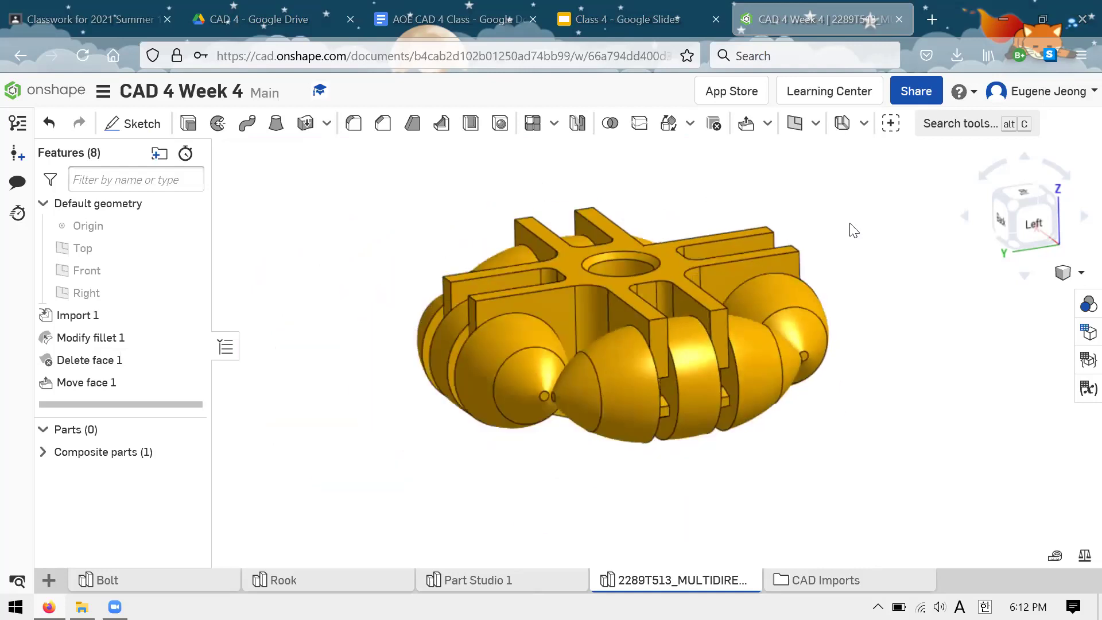
pyautogui.scroll(2, 685, 236)
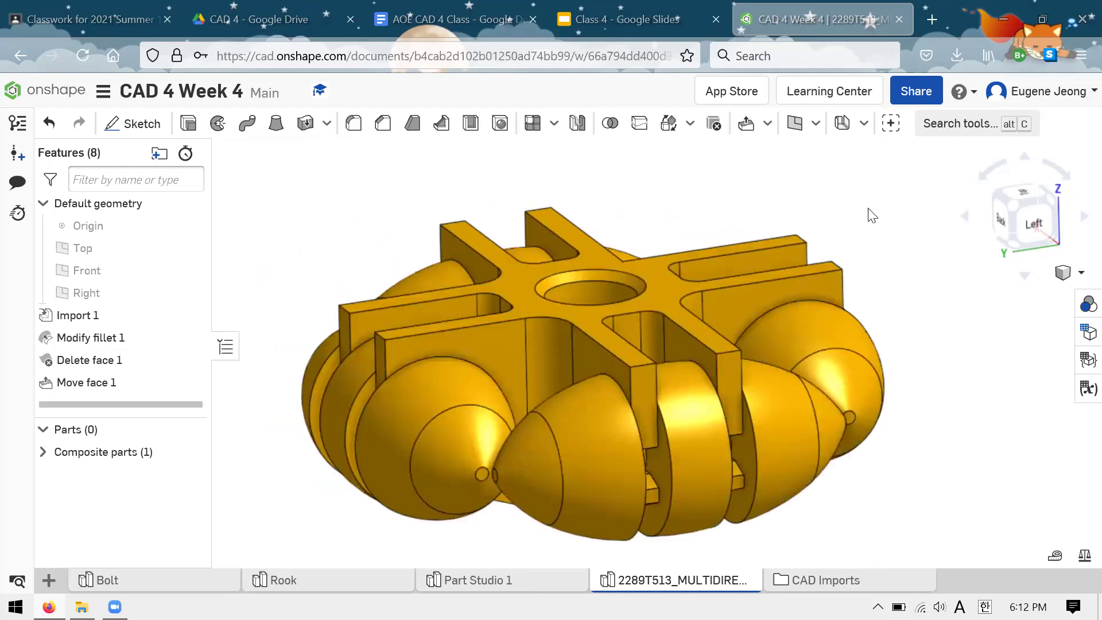
pyautogui.press('Down')
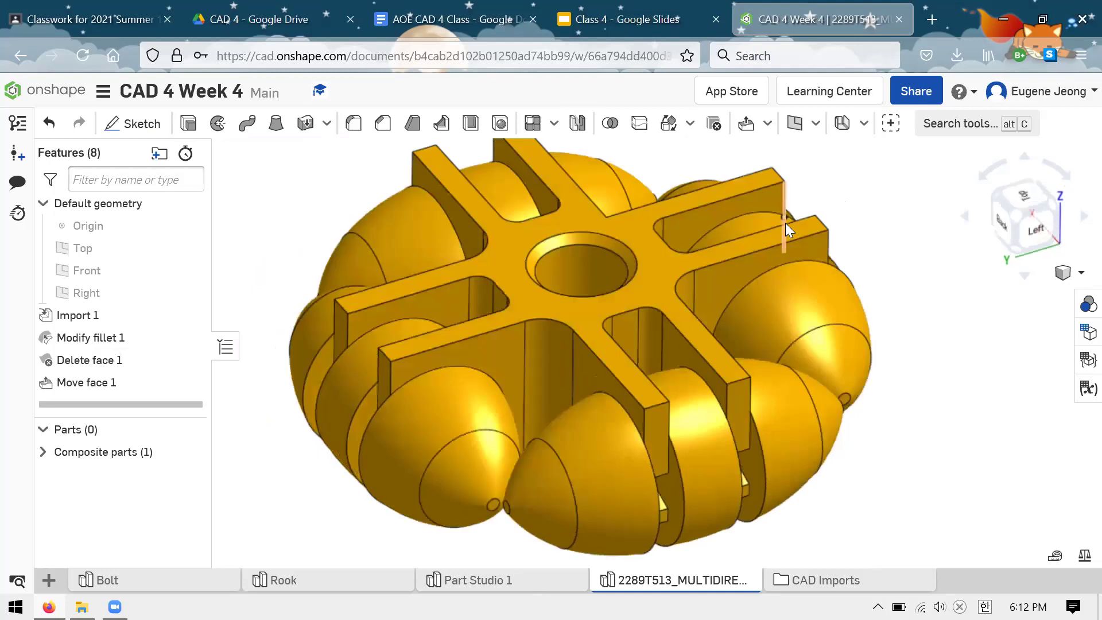
pyautogui.scroll(-2, 815, 317)
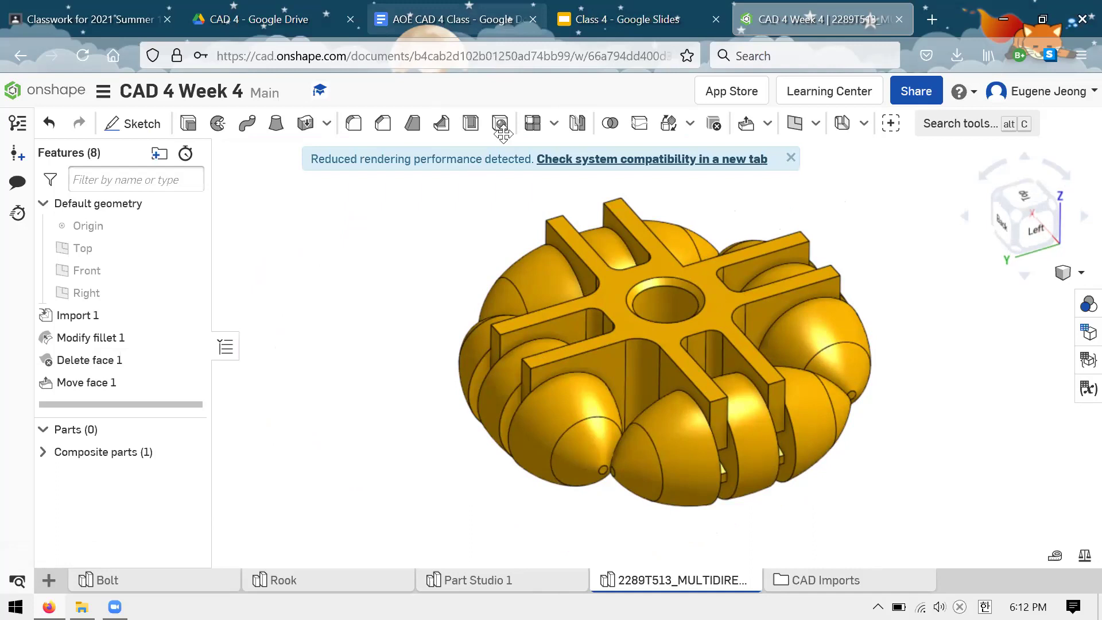
# Switch to the class slides and show slide 10, This Week's Challenges.
pyautogui.hotkey('ctrl', 'shift', 'Tab')
pyautogui.scroll(-2, 94, 345)
pyautogui.click(92, 340)
# Step through slides 11–13 (Bolts, Chess Rook, Stool), then return to the Onshape wheel tab.
pyautogui.scroll(-2, 92, 340)
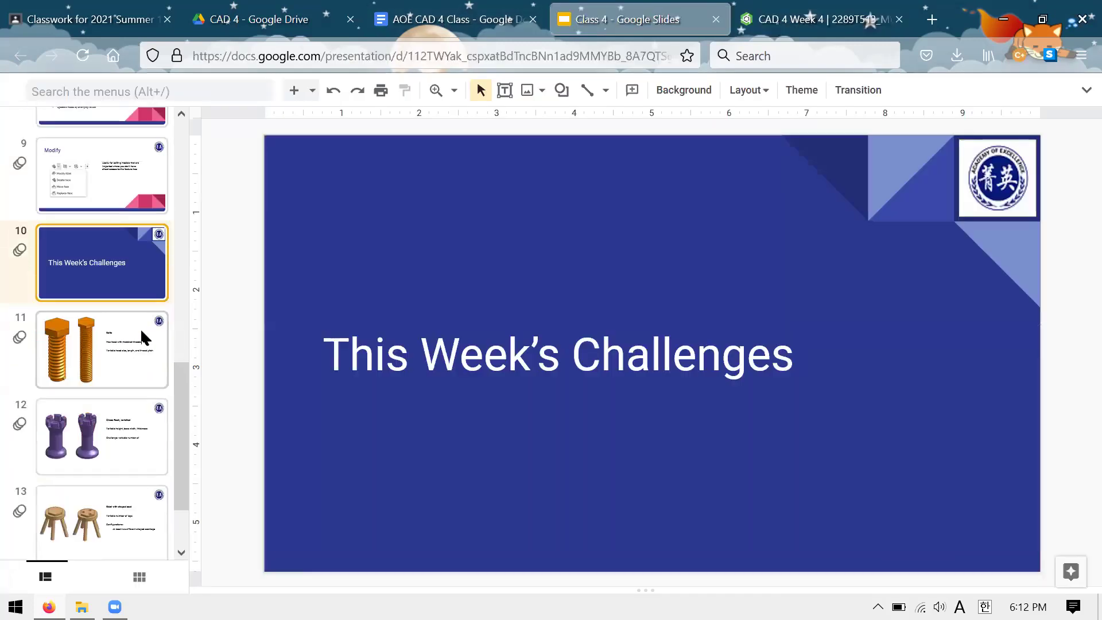
pyautogui.click(92, 367)
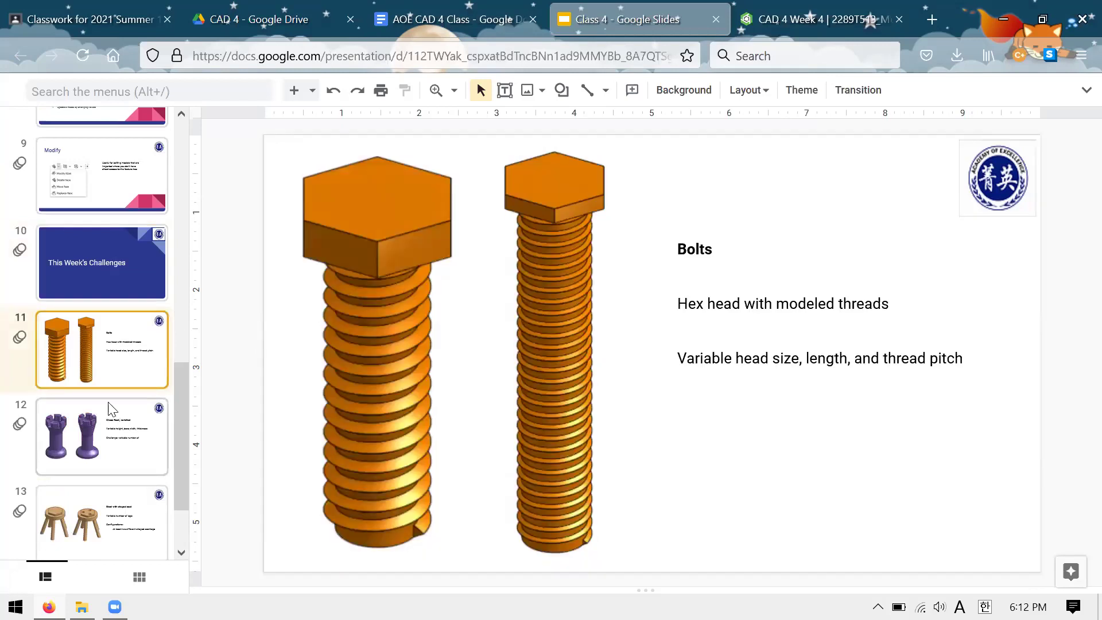
pyautogui.scroll(-2, 112, 410)
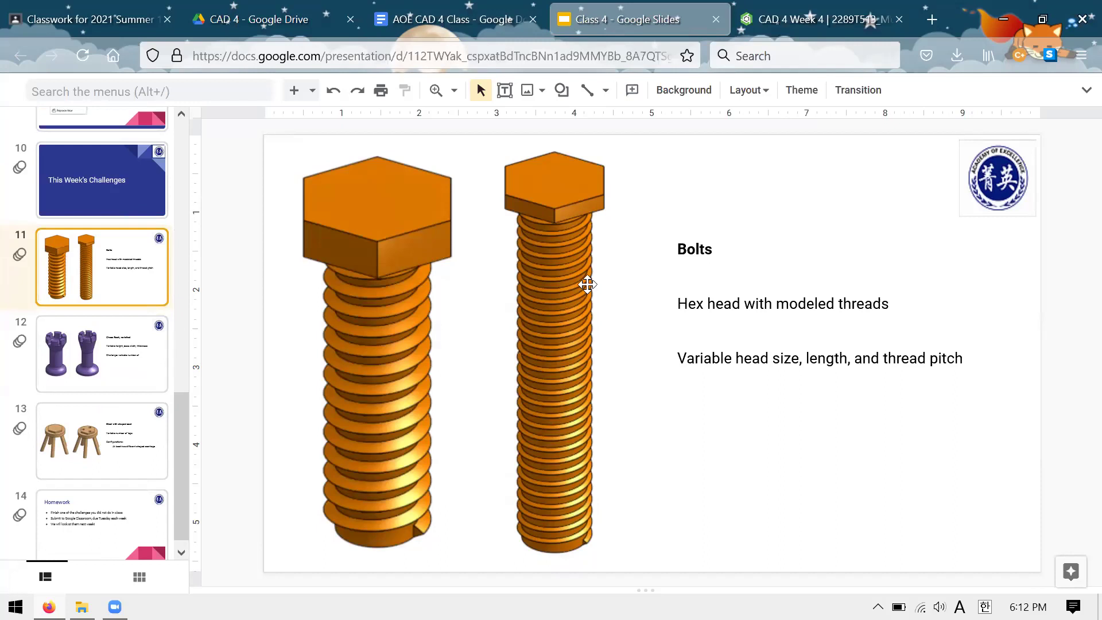
pyautogui.press('Down')
pyautogui.press('Down')
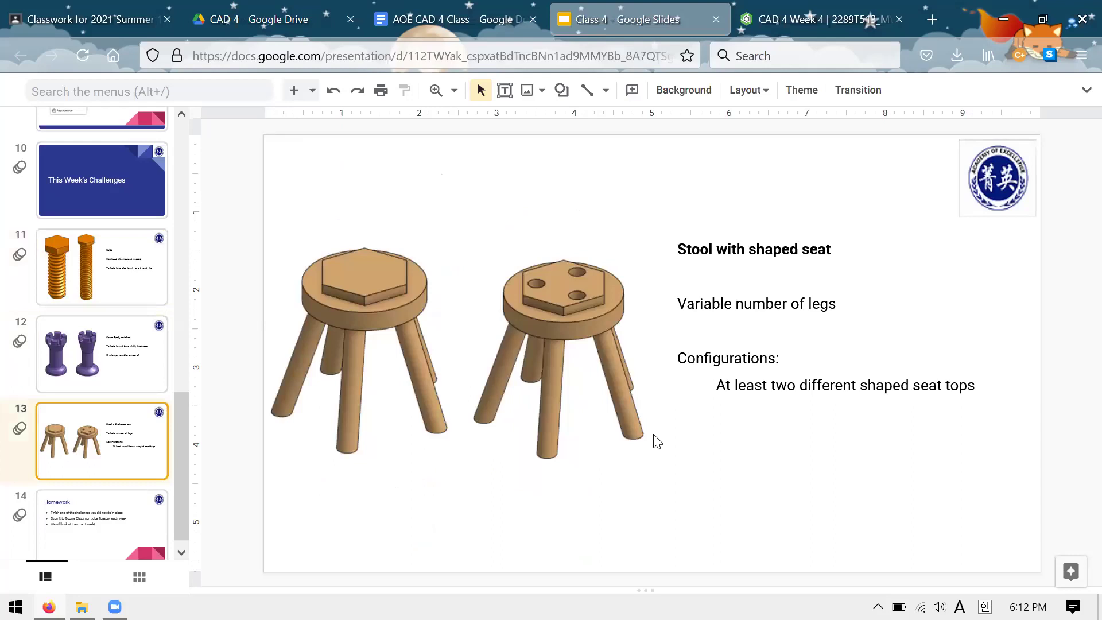
pyautogui.press('Up')
pyautogui.press('Up')
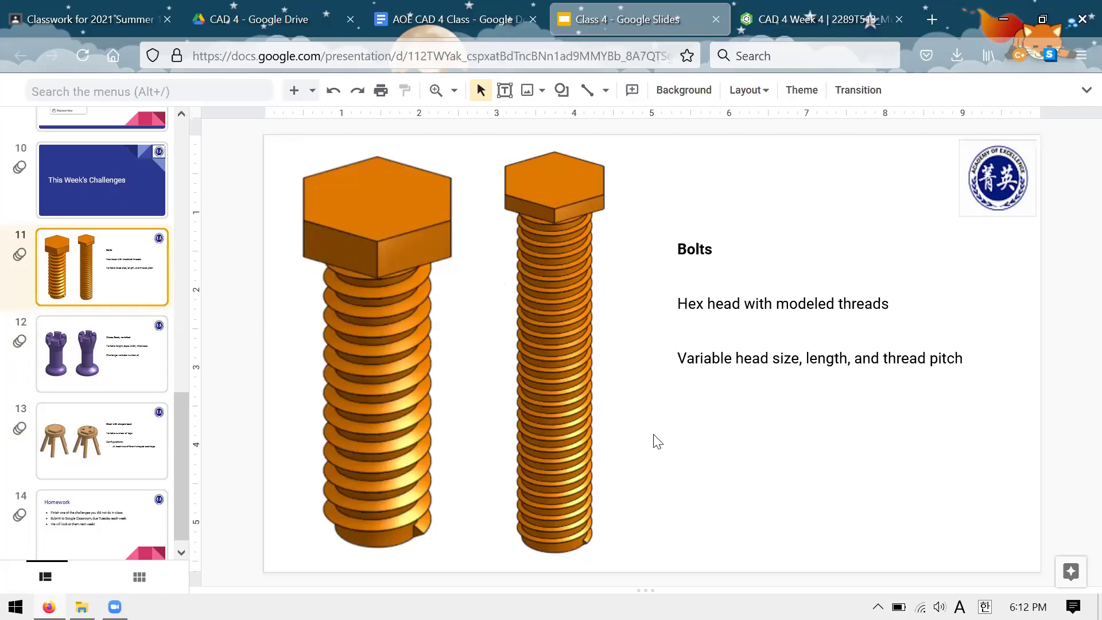
pyautogui.press('Down')
pyautogui.press('Down')
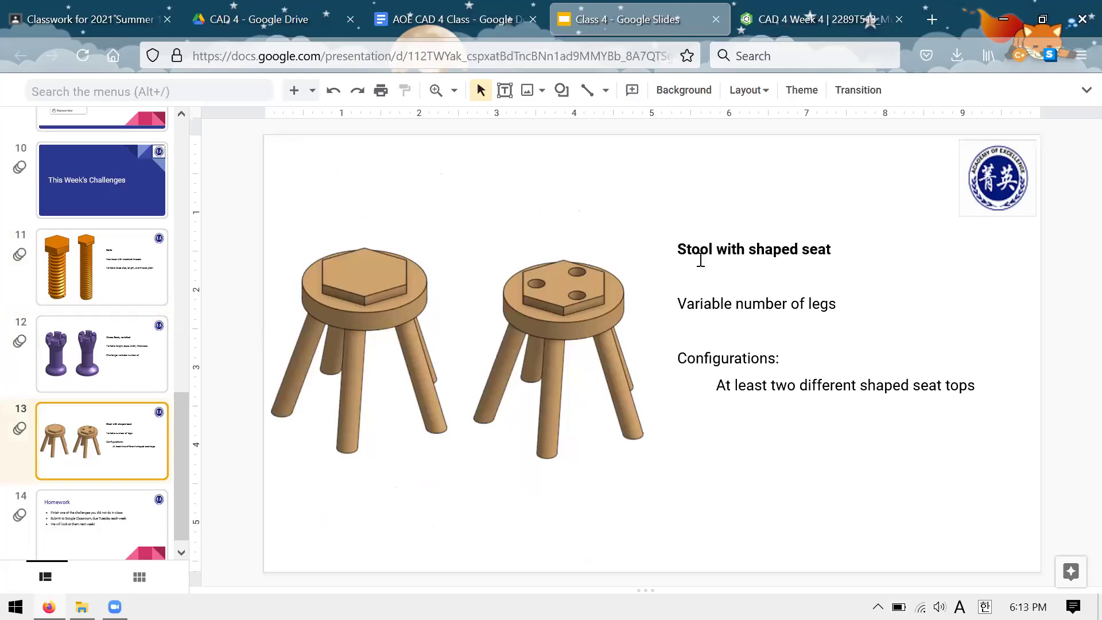
pyautogui.press('Up')
pyautogui.press('Up')
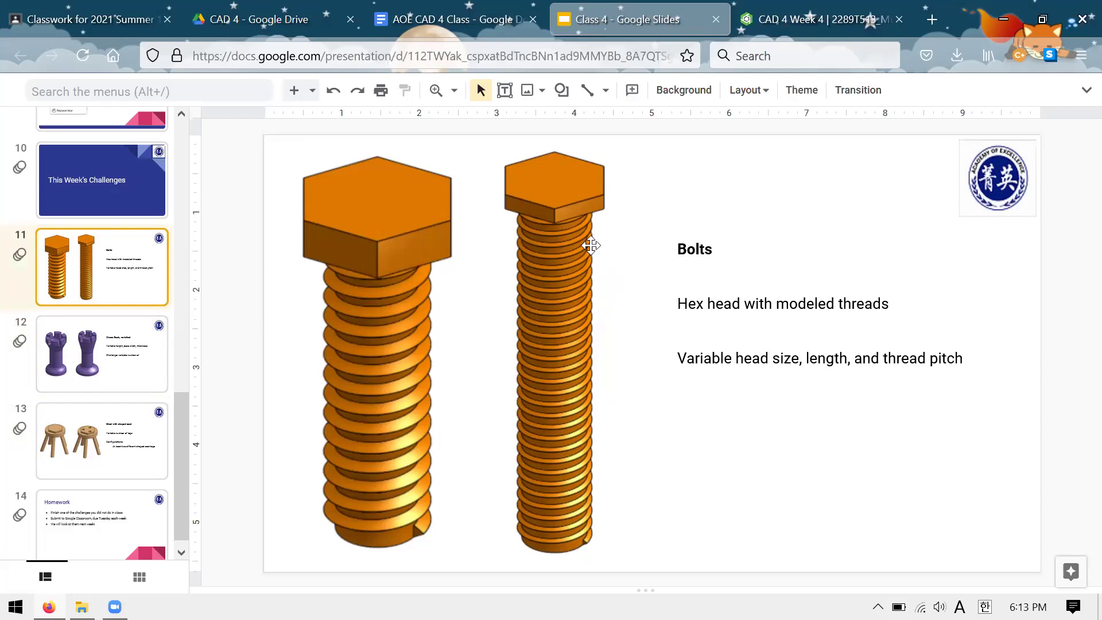
pyautogui.press('Down')
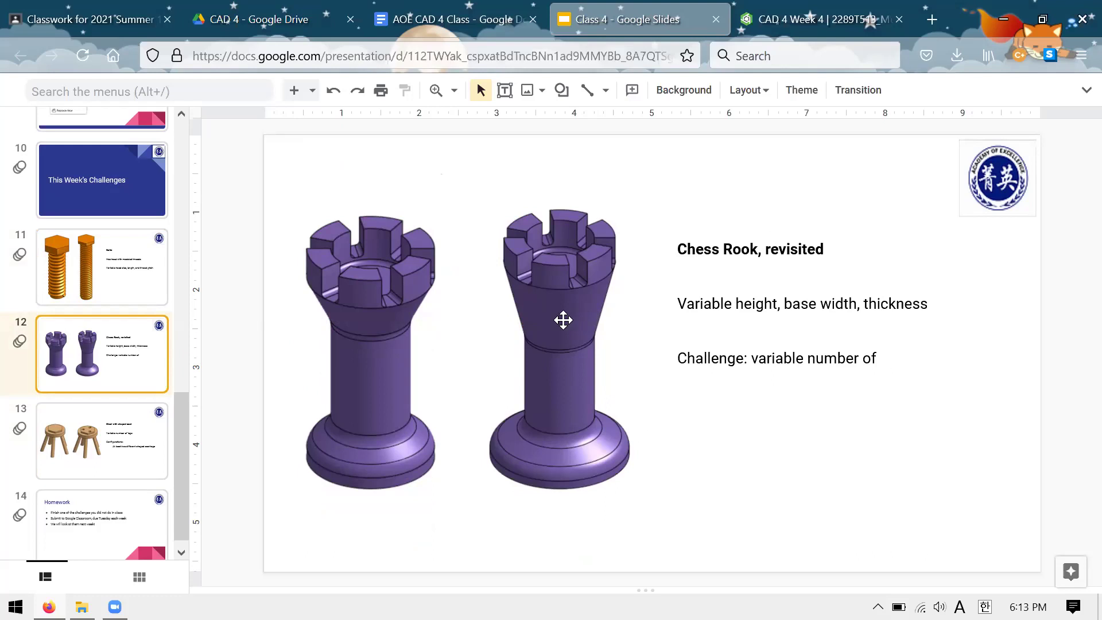
pyautogui.press('Down')
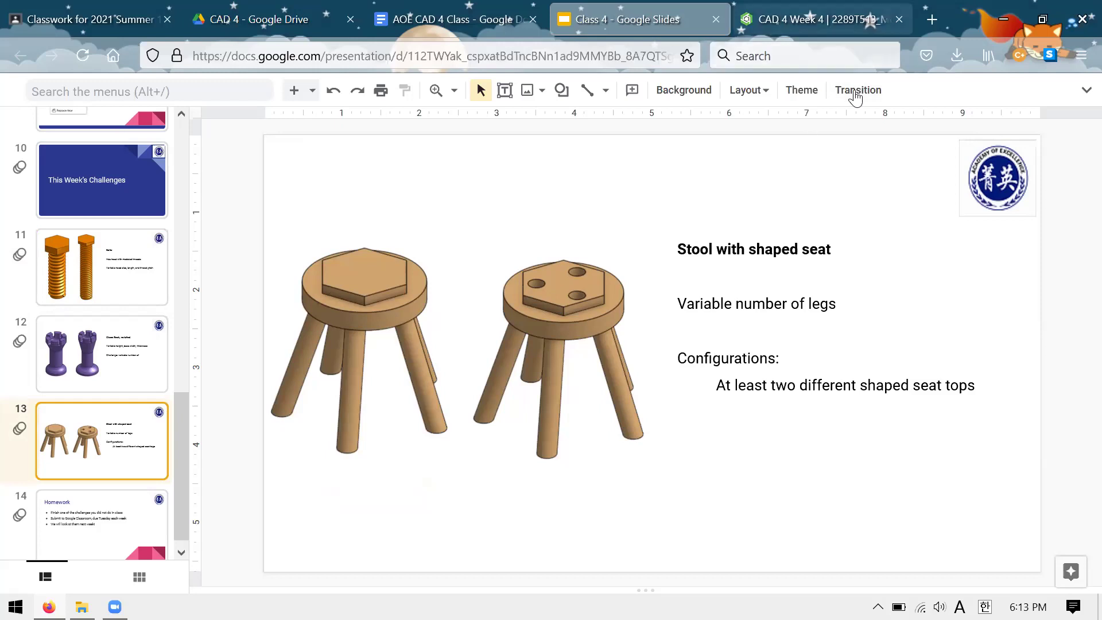
pyautogui.press('Up')
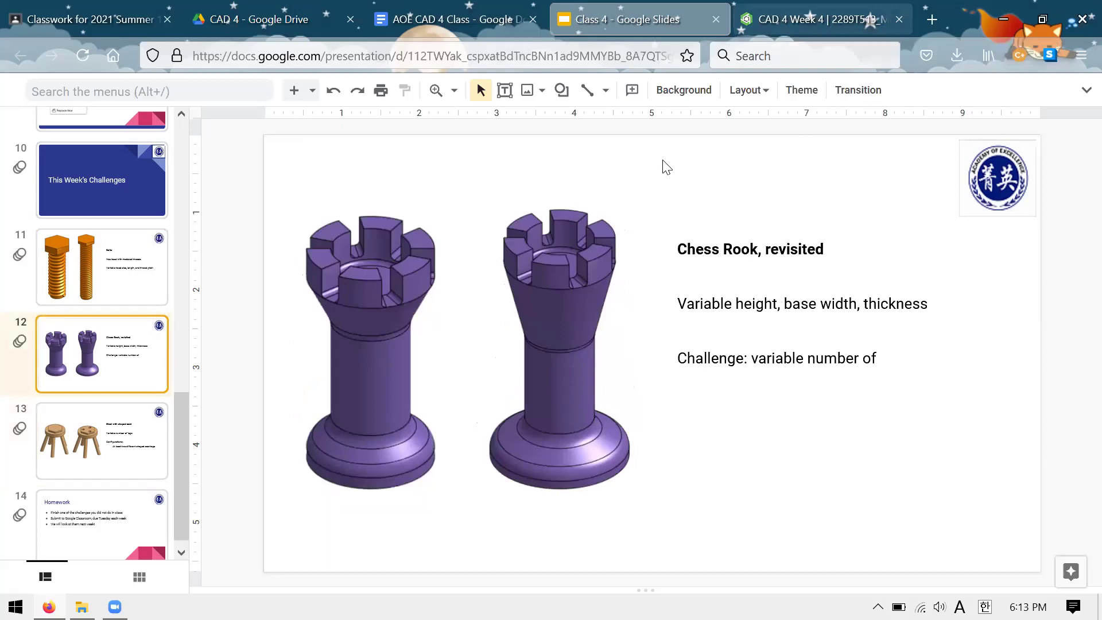
pyautogui.hotkey('ctrl', 'Tab')
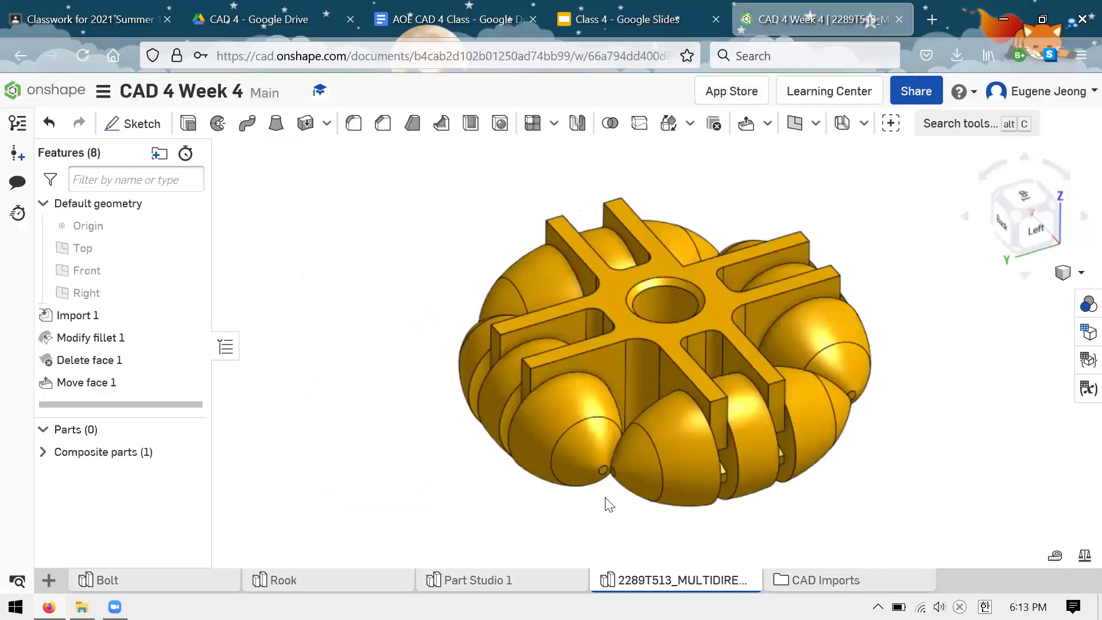
# Create a new Part Studio, recheck the Bolts and Stool slides, then open Part Studio 2.
pyautogui.click(49, 580)
pyautogui.click(492, 528)
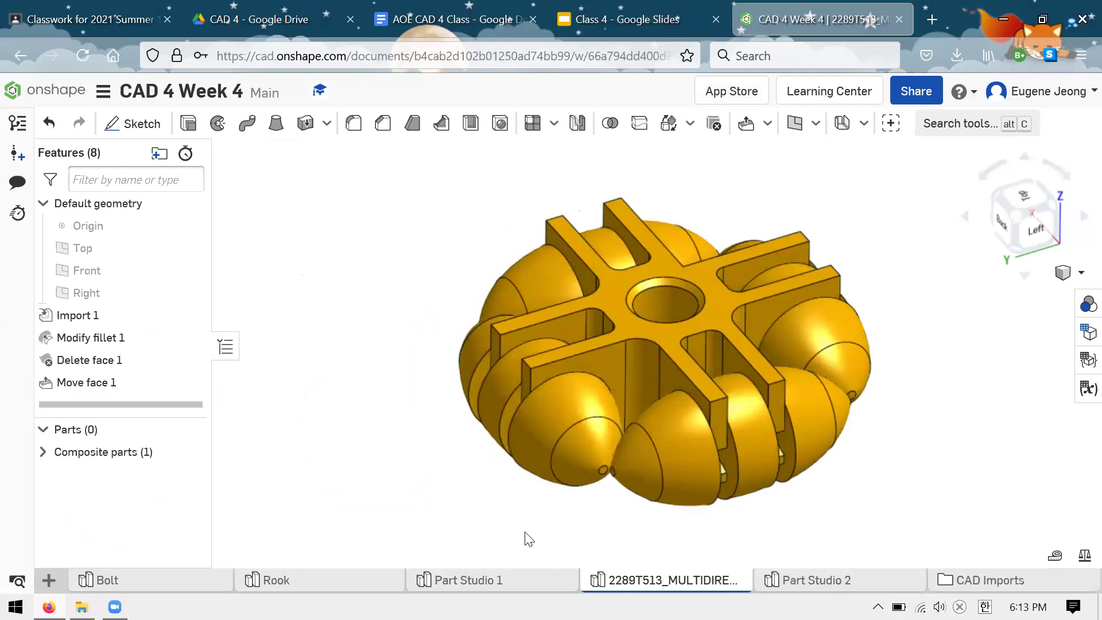
pyautogui.click(761, 581)
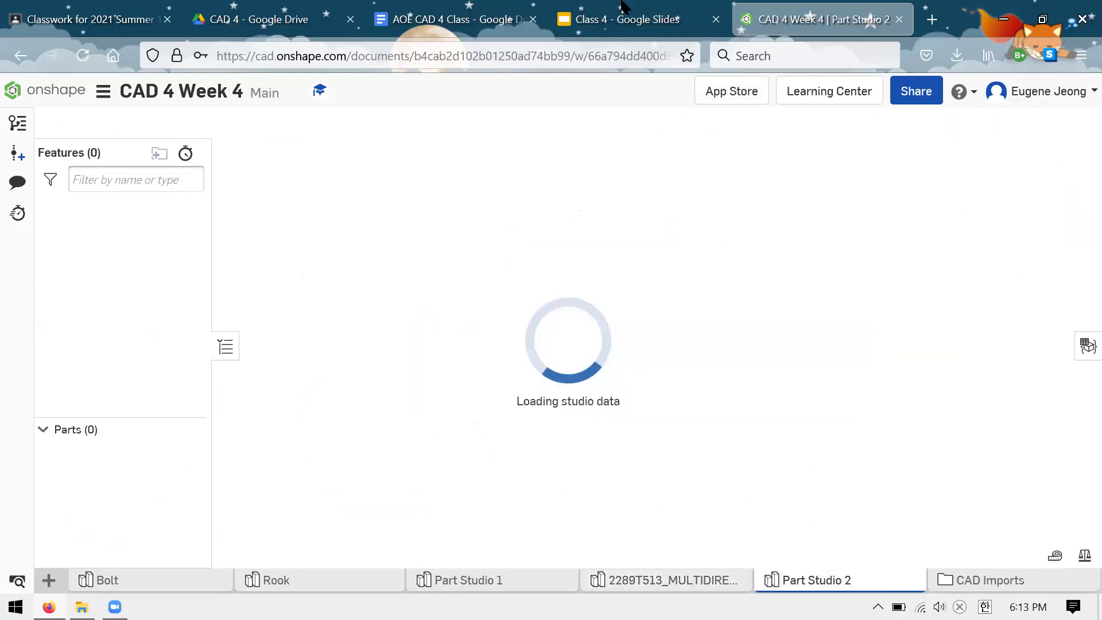
pyautogui.click(109, 275)
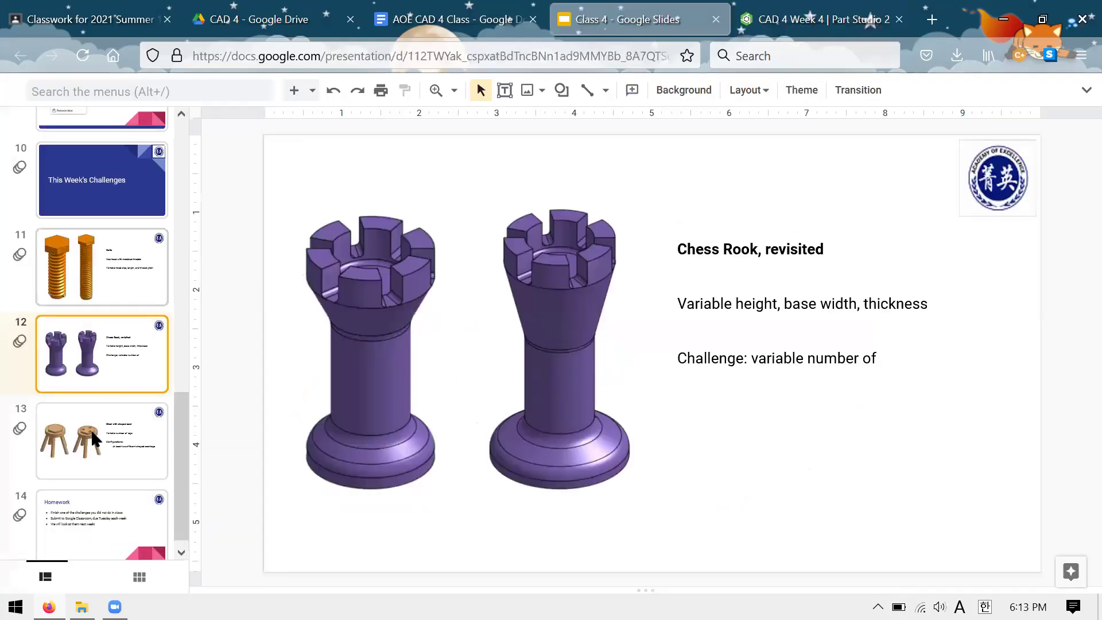
pyautogui.click(88, 469)
pyautogui.click(62, 339)
pyautogui.press('Up')
pyautogui.click(835, 7)
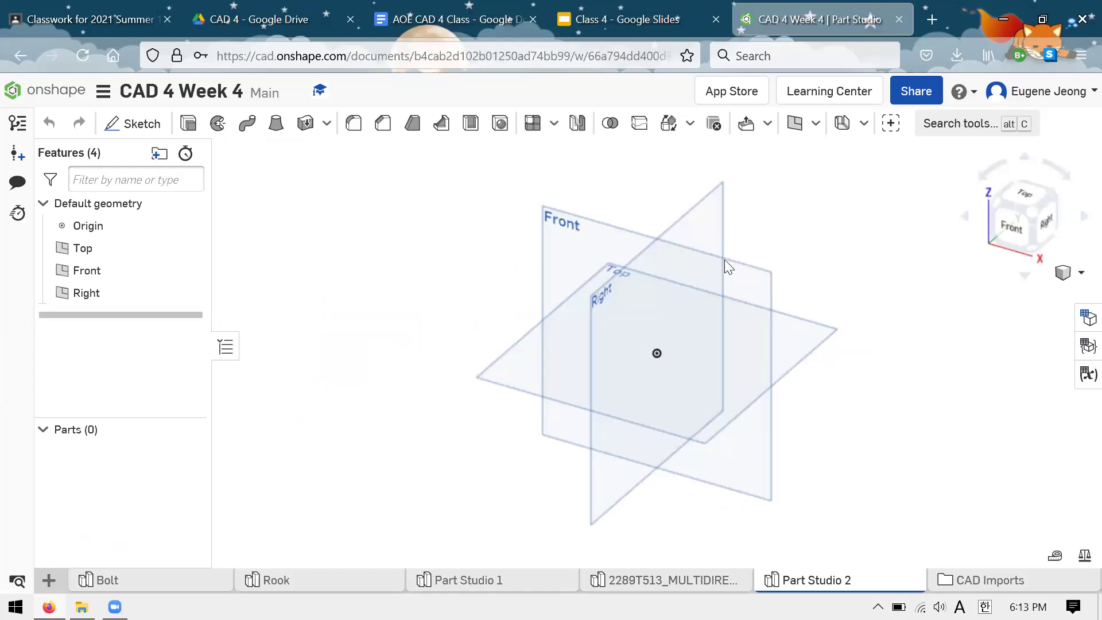
# Create Sketch 1 on the Front plane and reopen it for editing.
pyautogui.hotkey('shift', '1')
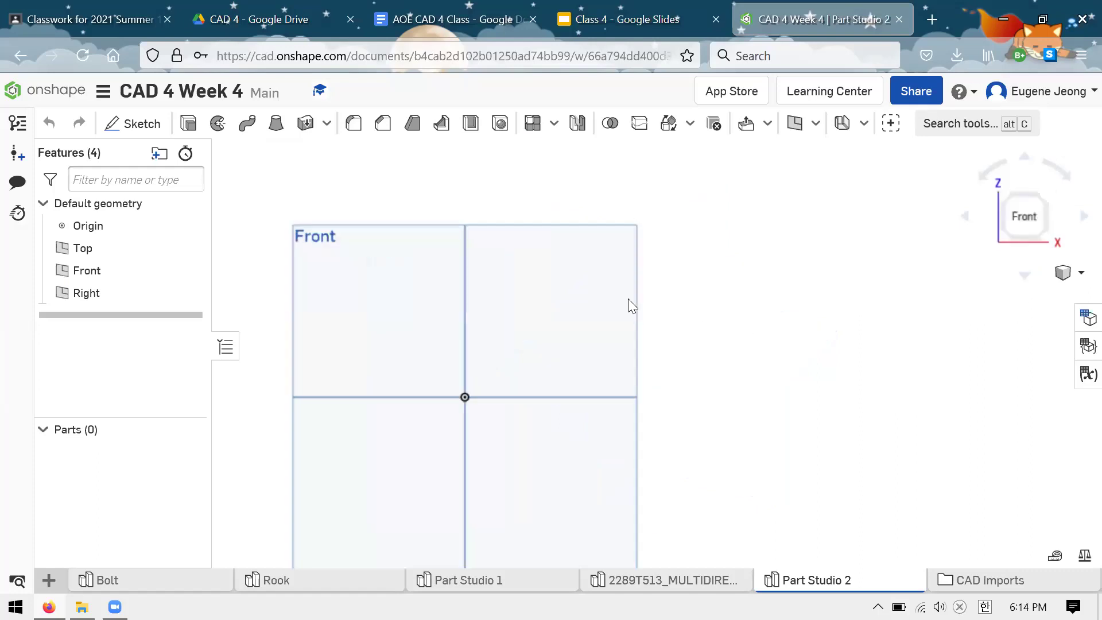
pyautogui.scroll(5, 517, 303)
pyautogui.scroll(-3, 637, 346)
pyautogui.scroll(2, 620, 320)
pyautogui.scroll(-2, 572, 209)
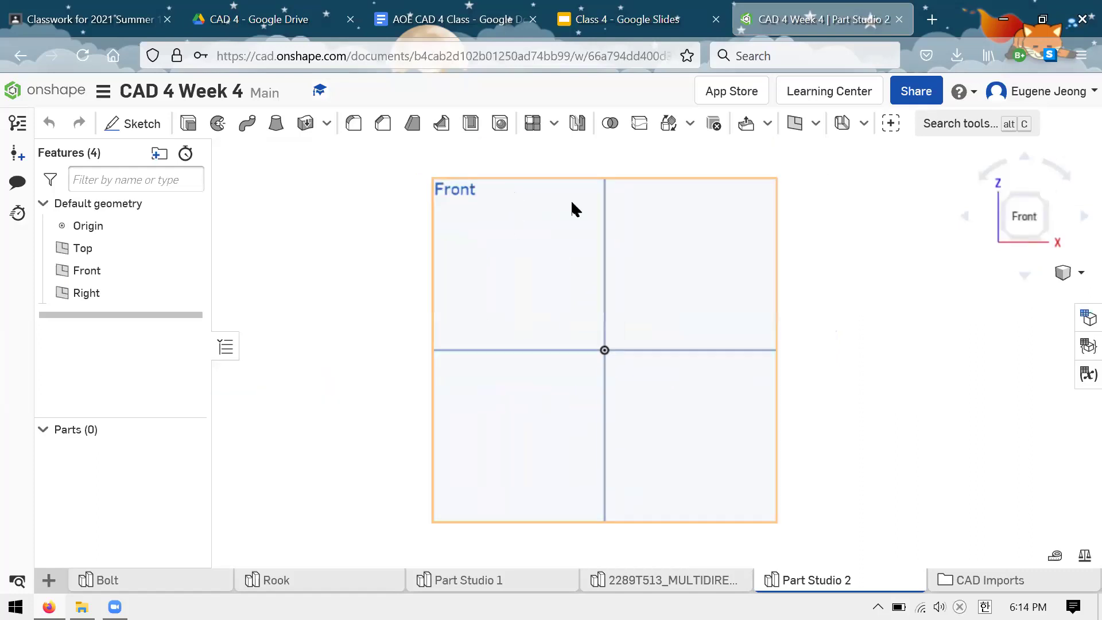
pyautogui.click(133, 124)
pyautogui.click(546, 352)
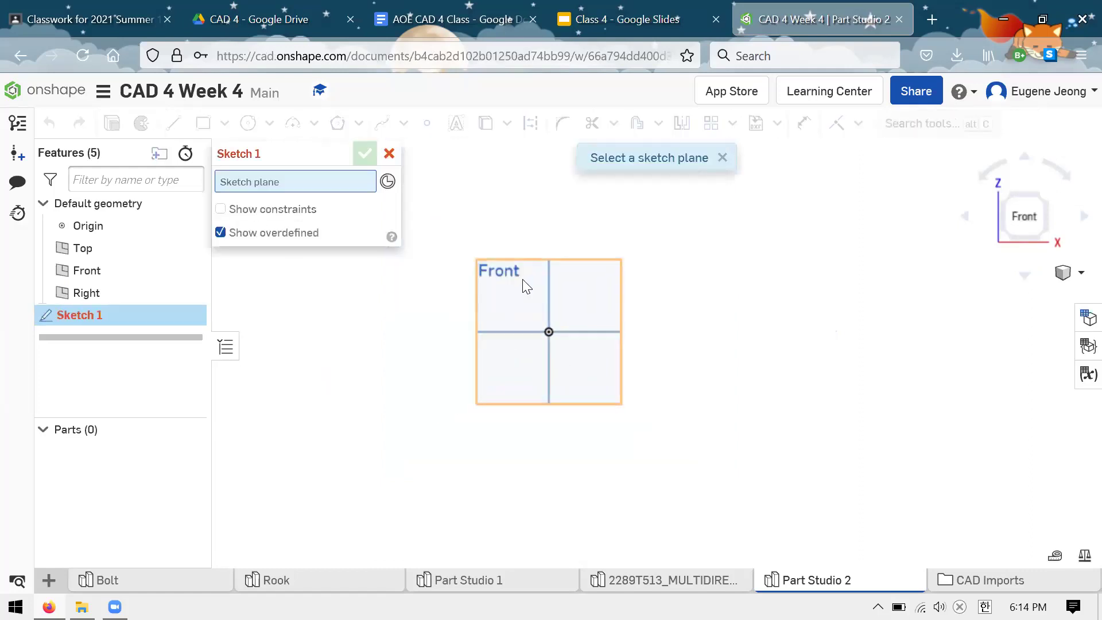
pyautogui.click(365, 157)
pyautogui.scroll(3, 556, 318)
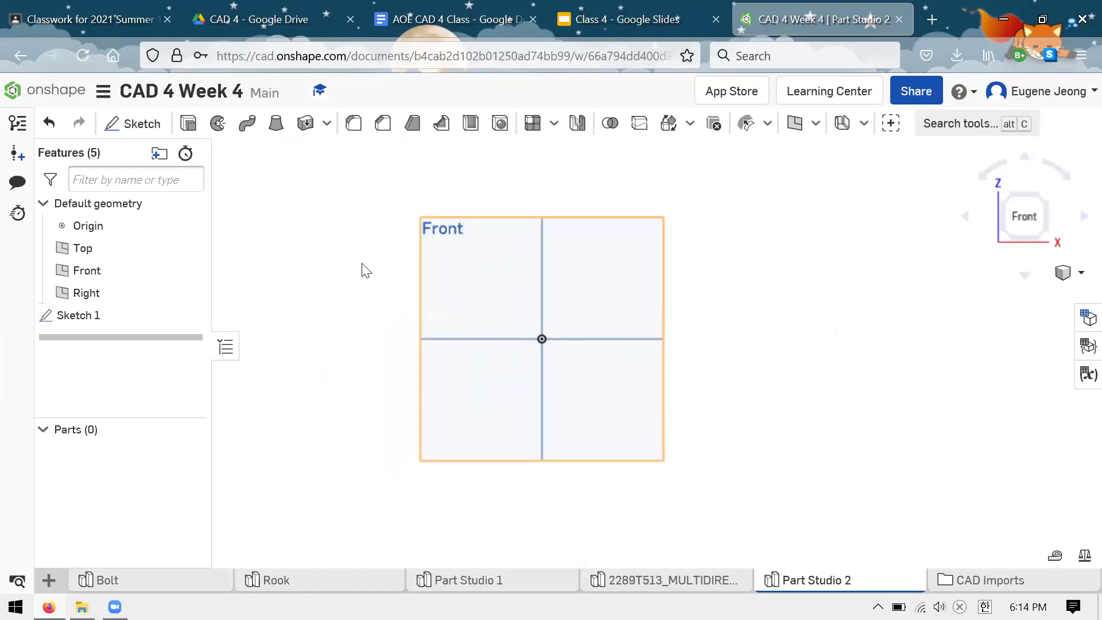
pyautogui.rightClick(161, 315)
pyautogui.click(224, 348)
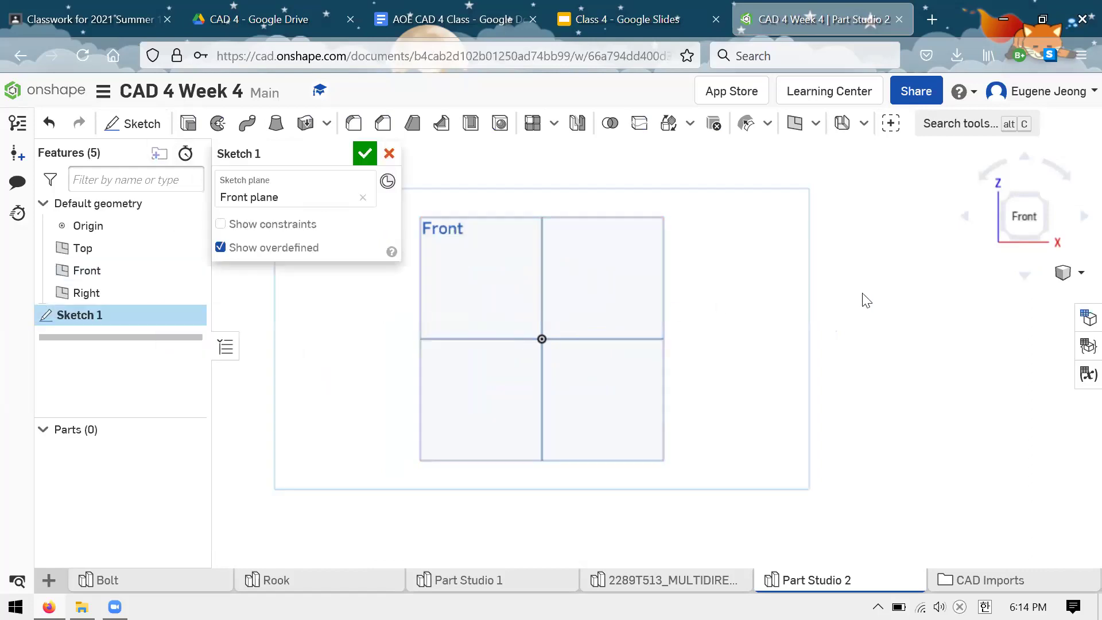
# Draw a Ø9.32 disc circle at the origin and a Ø1.644 hole circle above it.
pyautogui.click(248, 122)
pyautogui.click(542, 338)
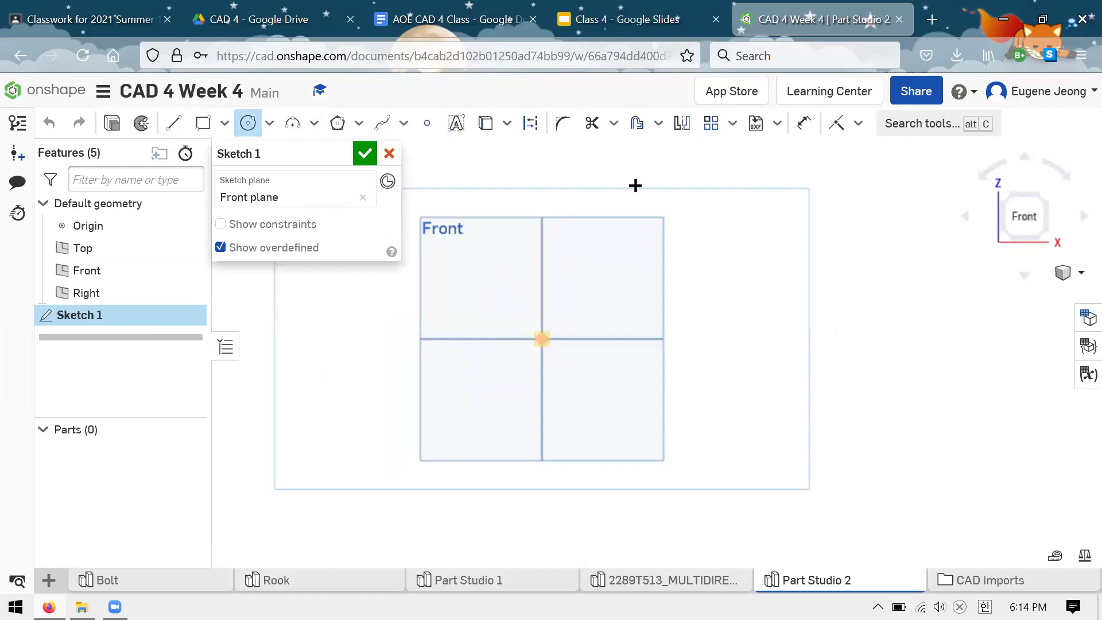
pyautogui.click(647, 182)
pyautogui.scroll(-2, 566, 418)
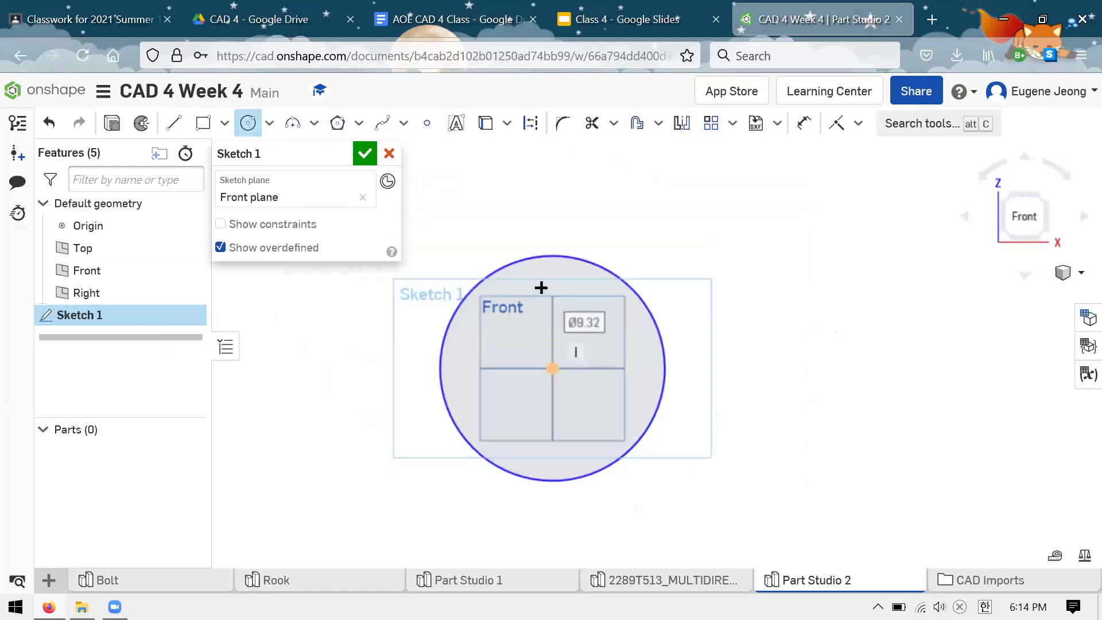
pyautogui.scroll(3, 551, 298)
pyautogui.scroll(1, 554, 291)
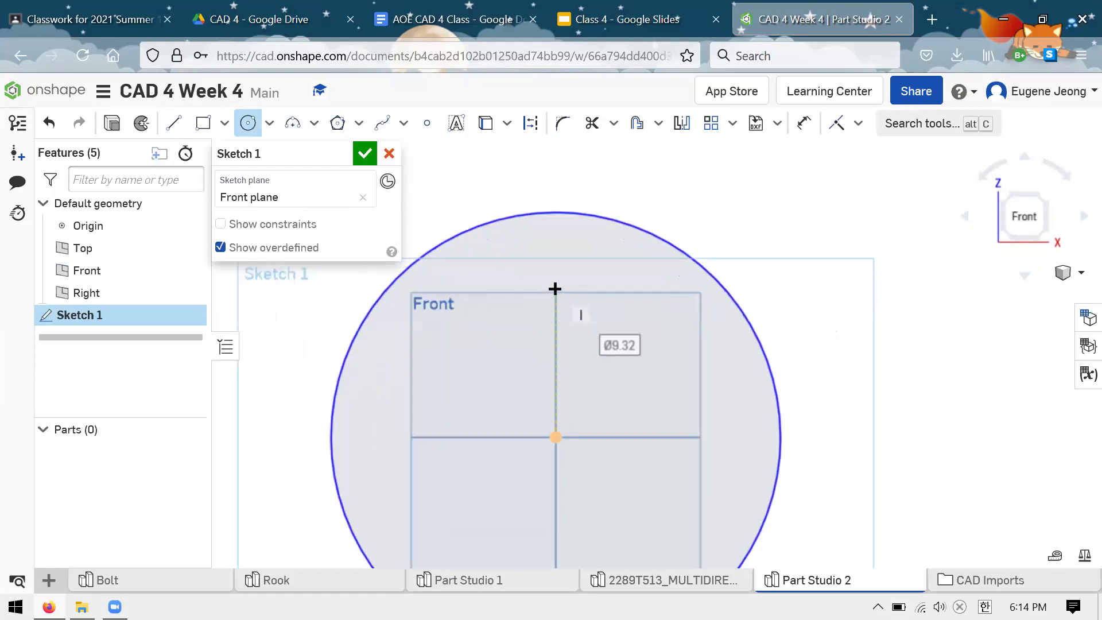
pyautogui.click(556, 318)
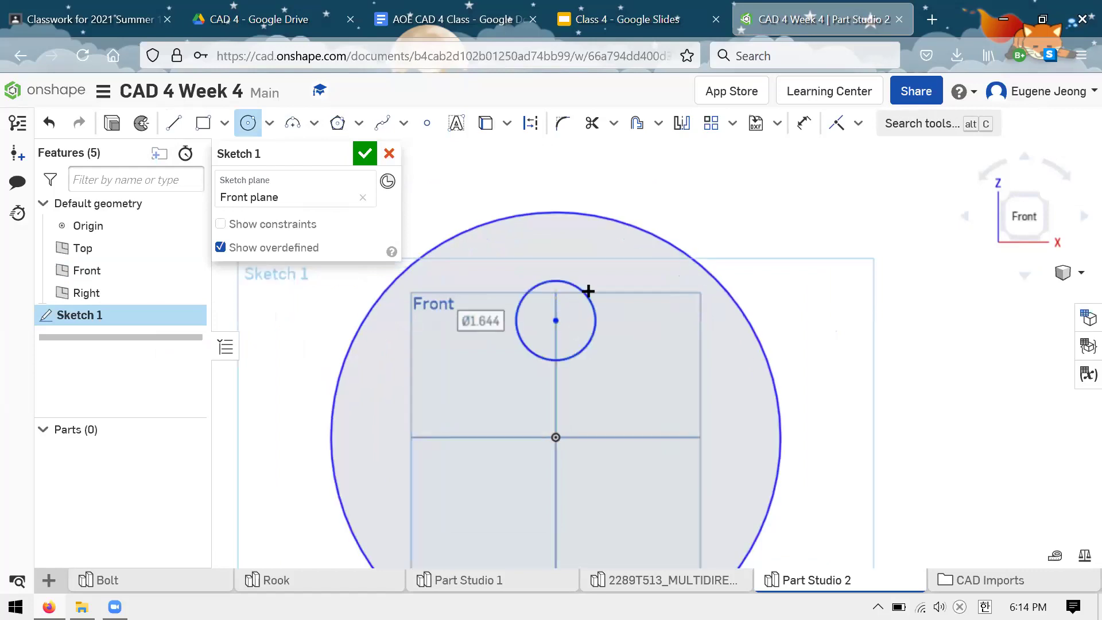
pyautogui.click(587, 293)
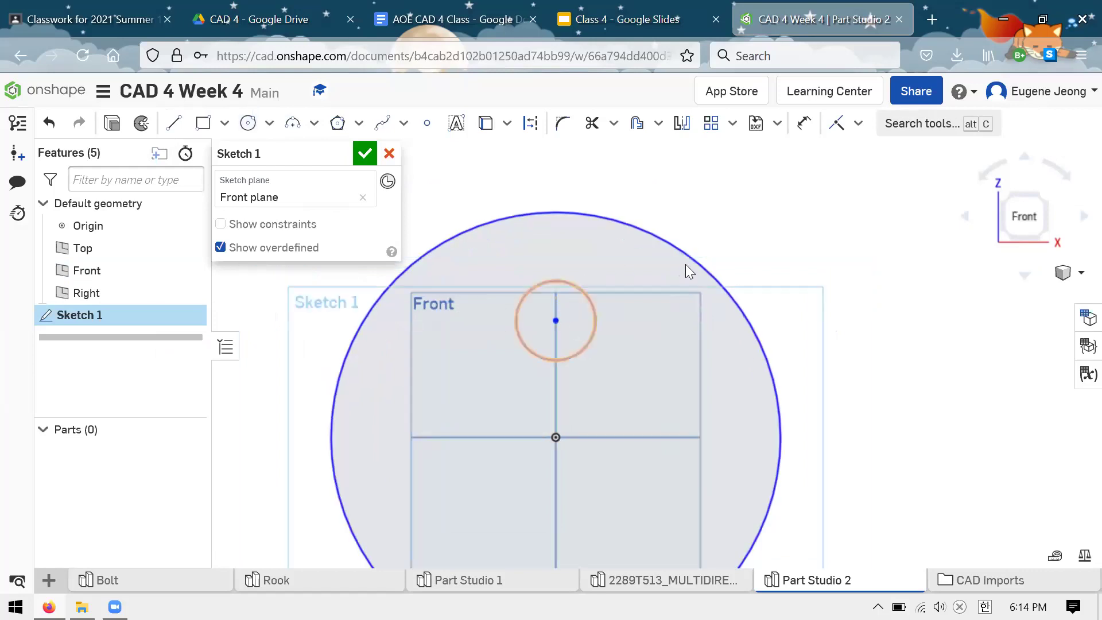
# Circularly pattern the hole circle three times around the origin and finish Sketch 1.
pyautogui.scroll(-1, 746, 184)
pyautogui.click(732, 122)
pyautogui.click(717, 180)
pyautogui.click(603, 326)
pyautogui.click(588, 400)
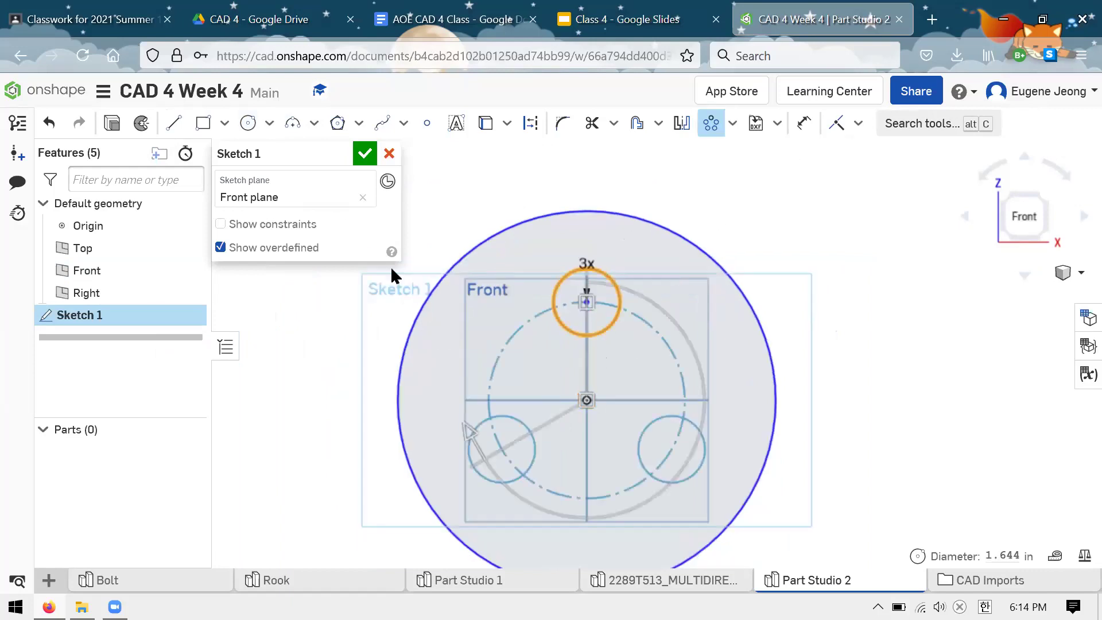
pyautogui.click(364, 155)
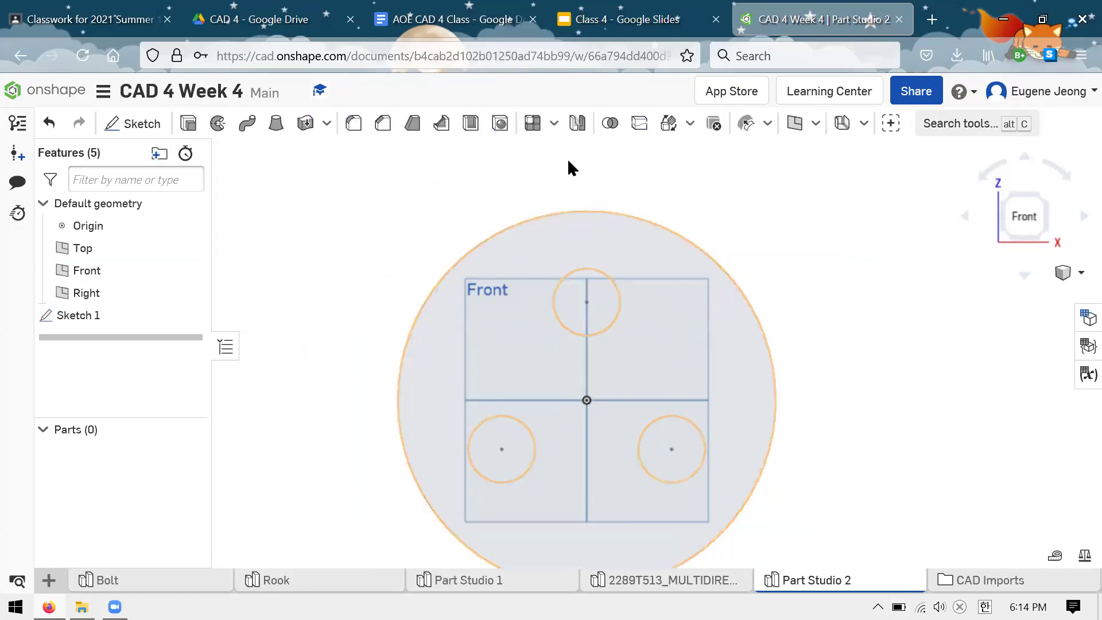
# Cancel the unwanted new sketches started on the disc face.
pyautogui.scroll(2, 631, 275)
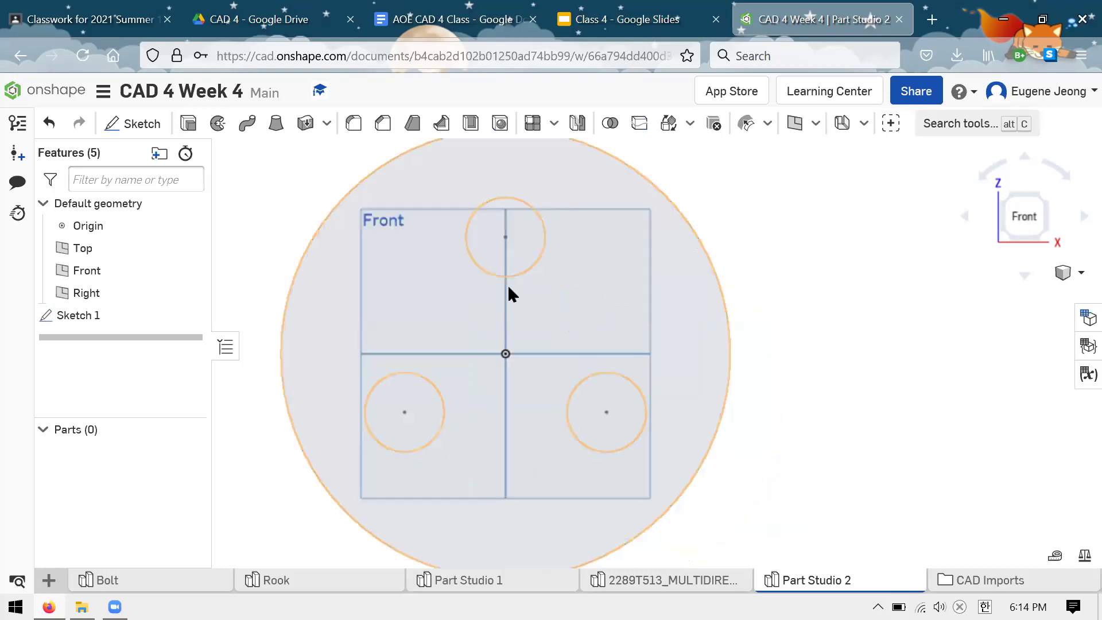
pyautogui.scroll(-1, 597, 259)
pyautogui.scroll(2, 494, 228)
pyautogui.scroll(-1, 614, 260)
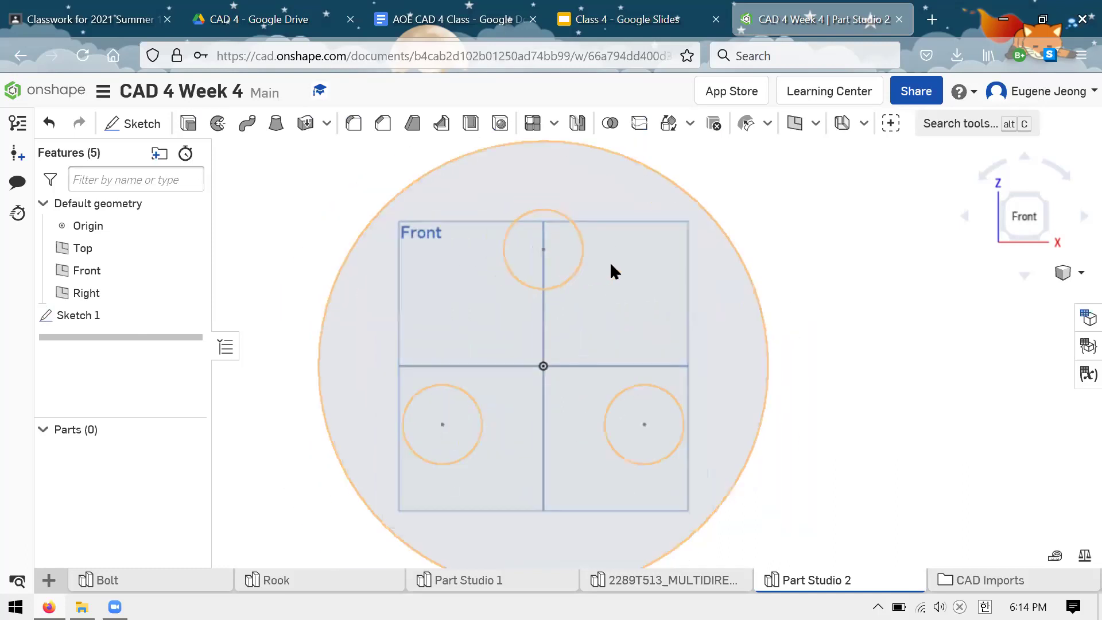
pyautogui.click(132, 123)
pyautogui.click(669, 252)
pyautogui.click(389, 151)
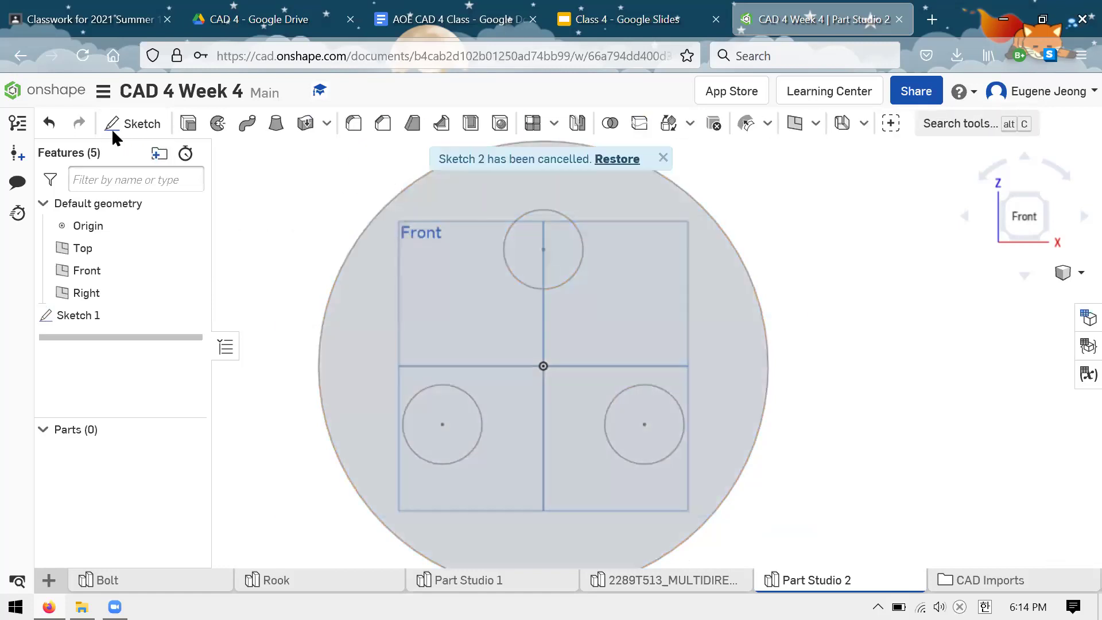
pyautogui.click(115, 125)
pyautogui.click(389, 152)
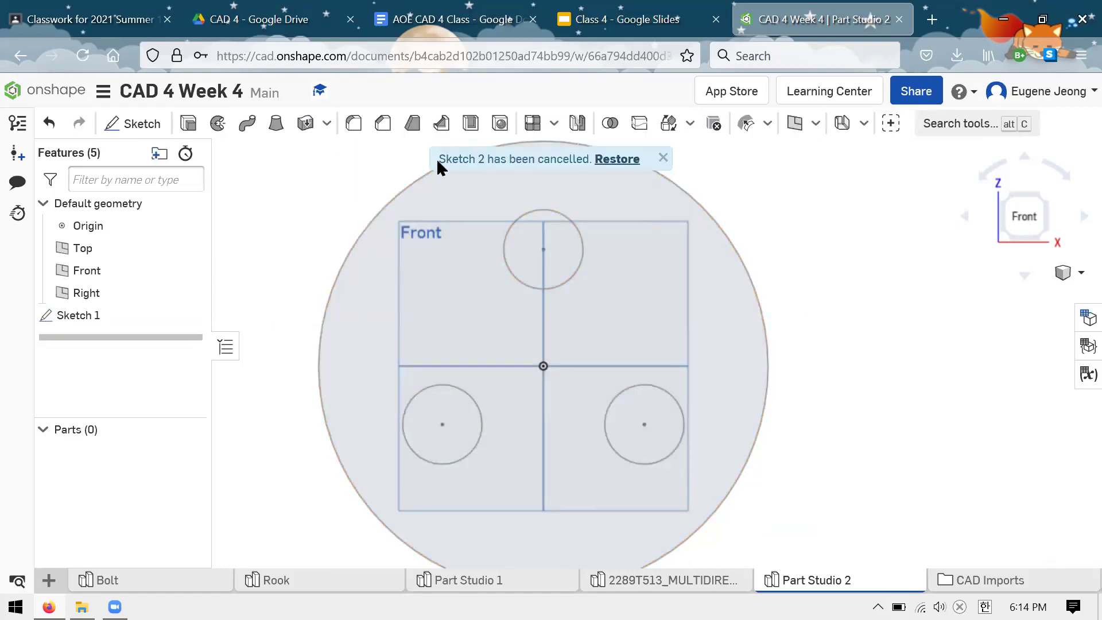
# Extrude Sketch 1 to a 0.25 in deep plate with three holes.
pyautogui.click(189, 124)
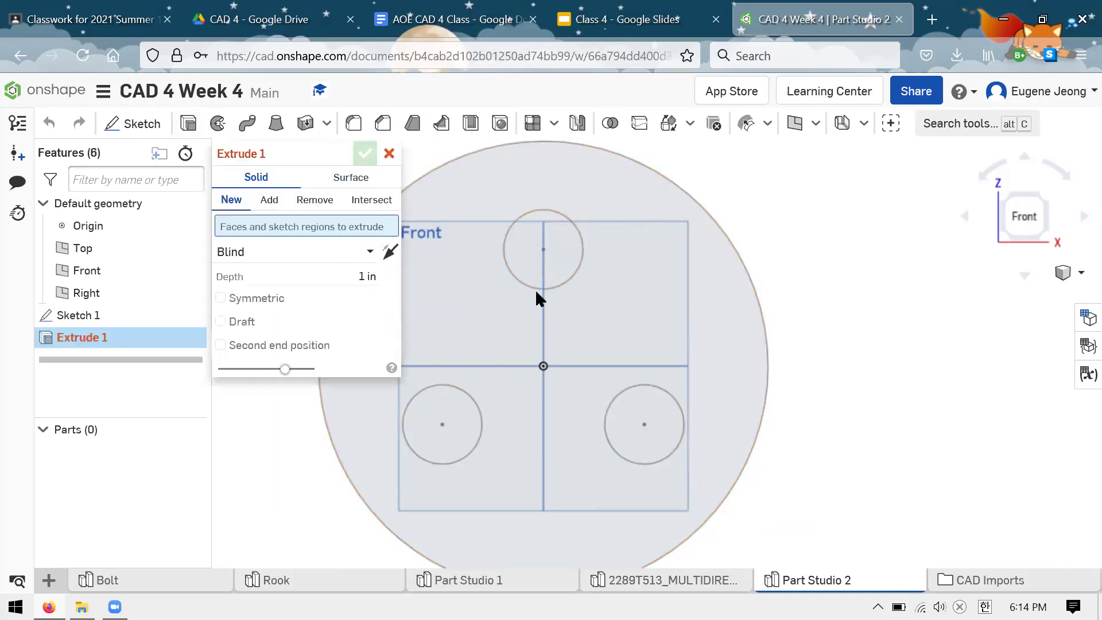
pyautogui.click(565, 316)
pyautogui.click(378, 291)
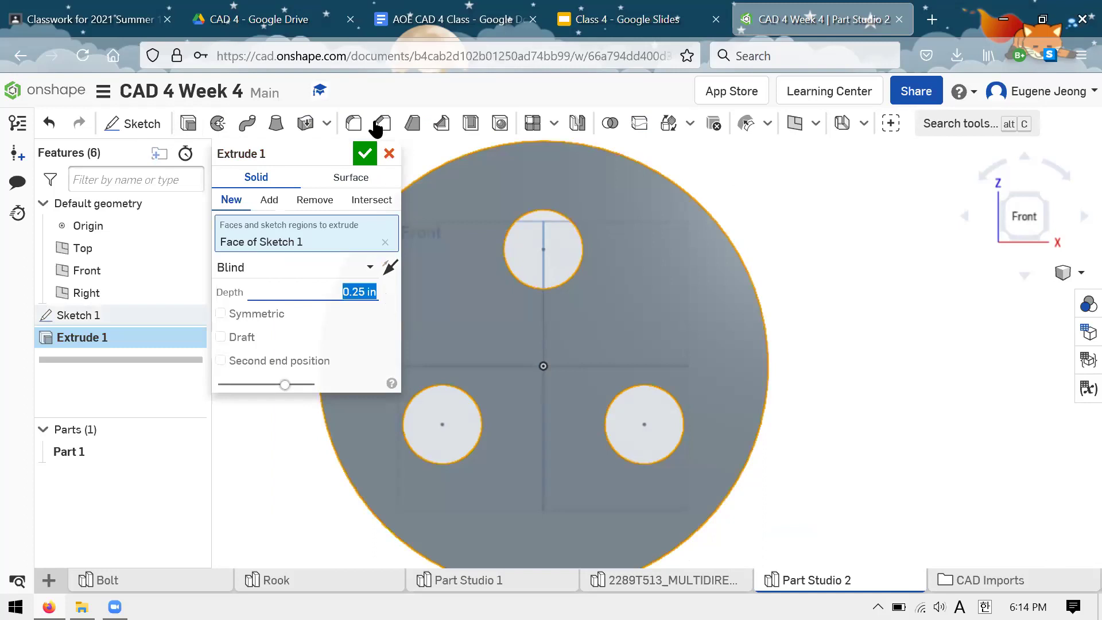
pyautogui.click(365, 153)
pyautogui.moveTo(605, 244)
pyautogui.mouseDown(button='right')
pyautogui.moveTo(597, 193)
pyautogui.moveTo(600, 236)
pyautogui.mouseUp(button='right')
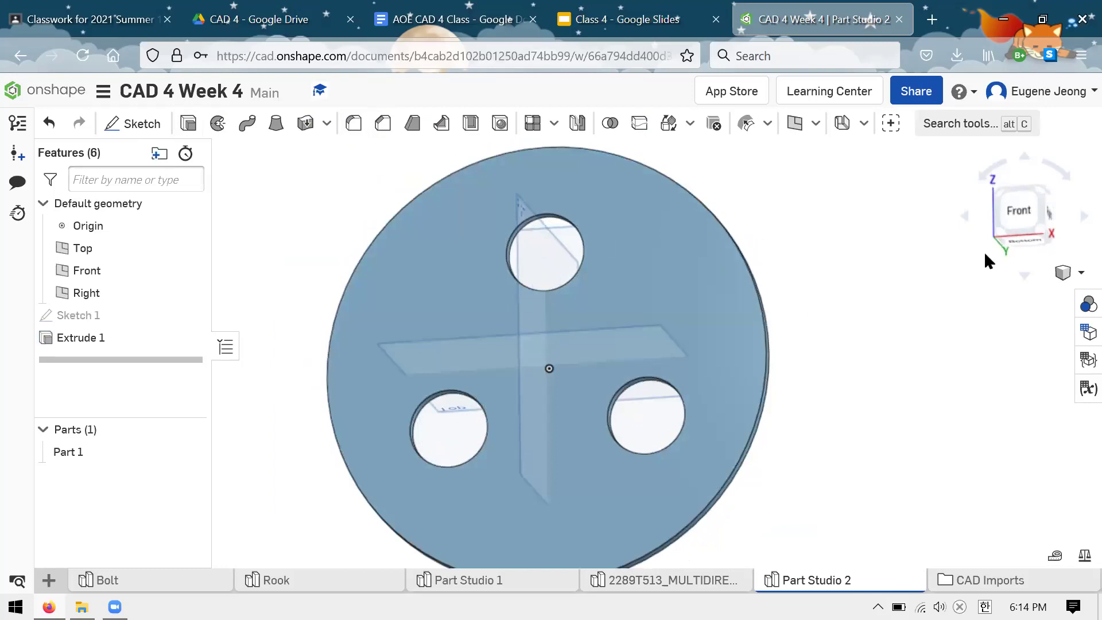
pyautogui.hotkey('shift', '1')
# Reopen Sketch 1 and dimension the outer circle Ø10 and the top hole Ø2.
pyautogui.rightClick(98, 314)
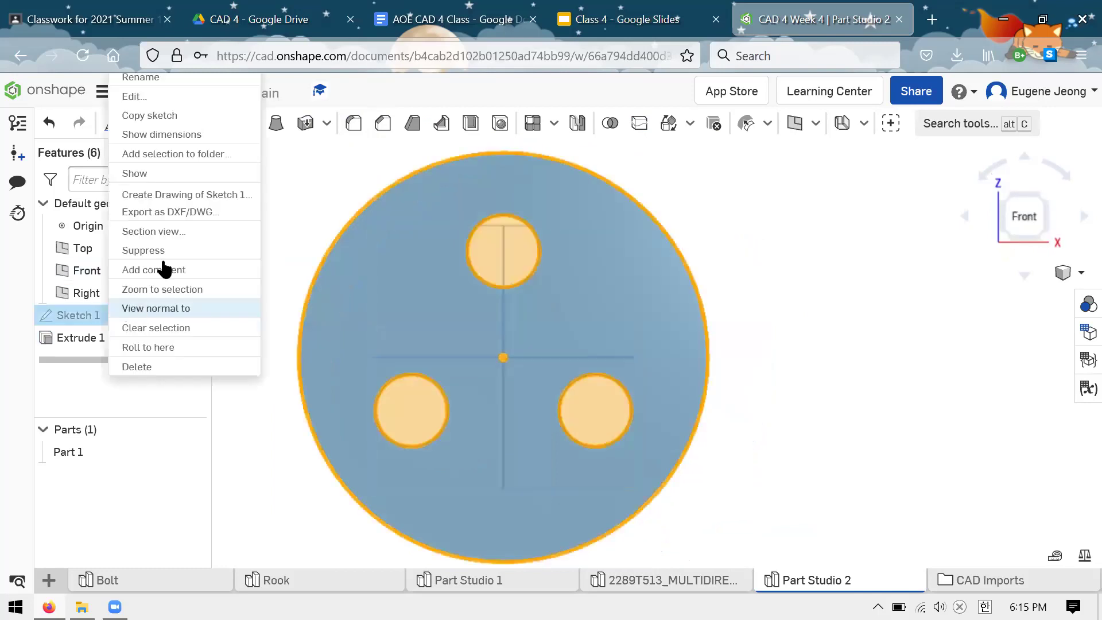
pyautogui.click(169, 97)
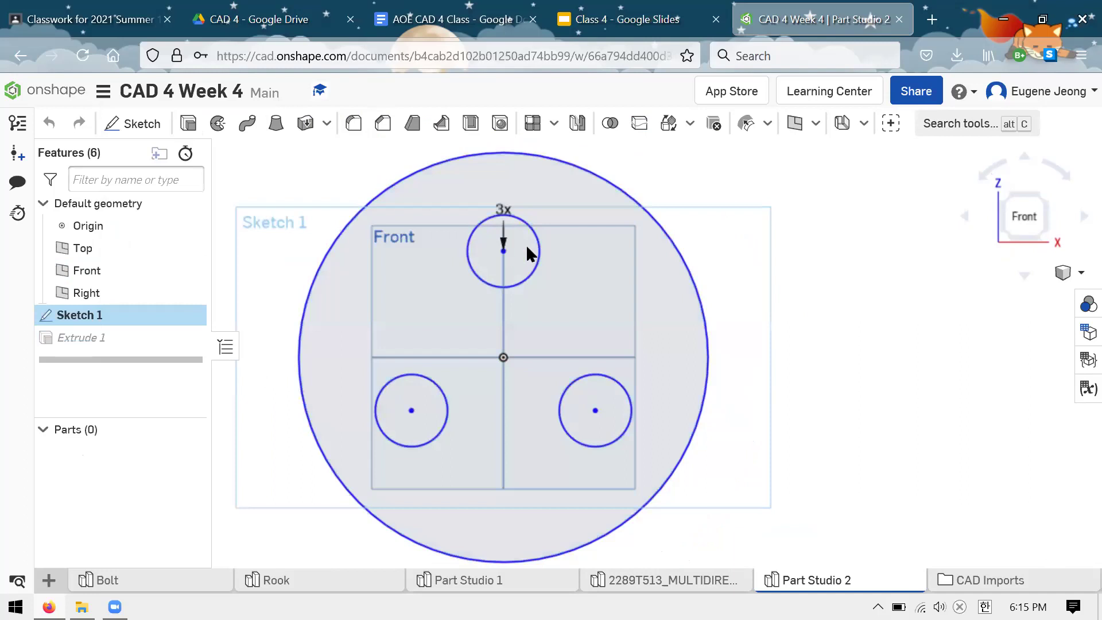
pyautogui.click(675, 241)
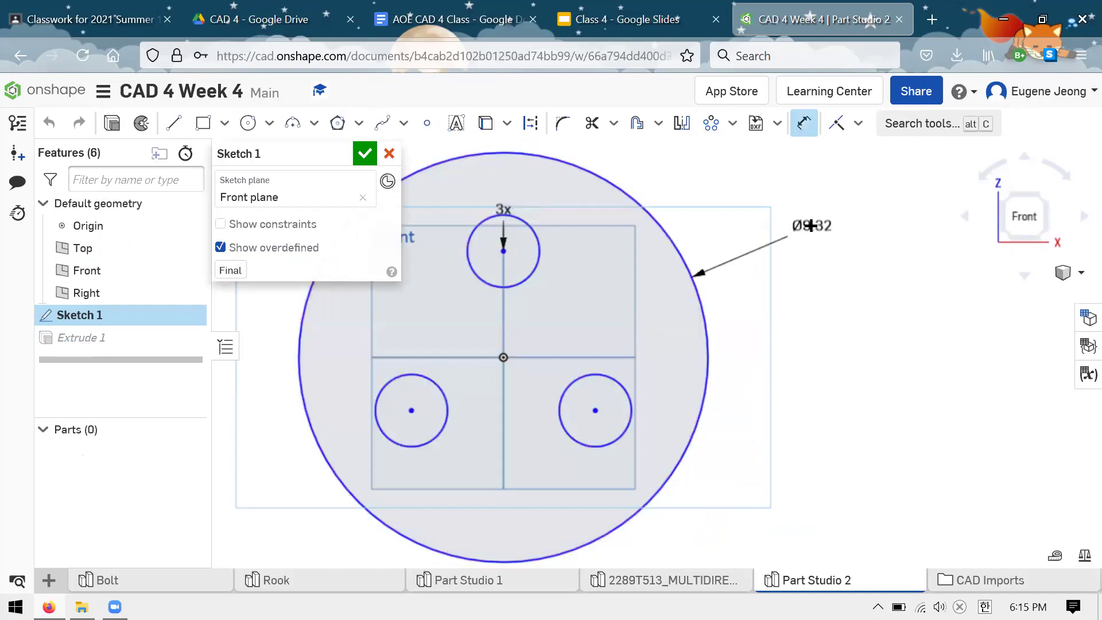
pyautogui.click(812, 227)
pyautogui.write('10')
pyautogui.press('Return')
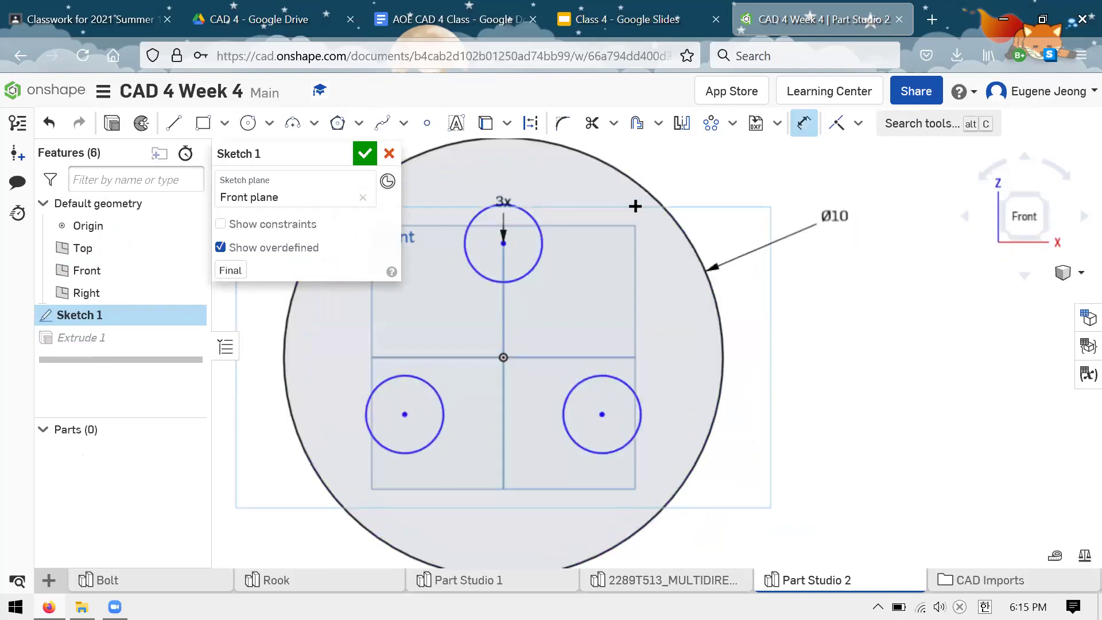
pyautogui.click(537, 265)
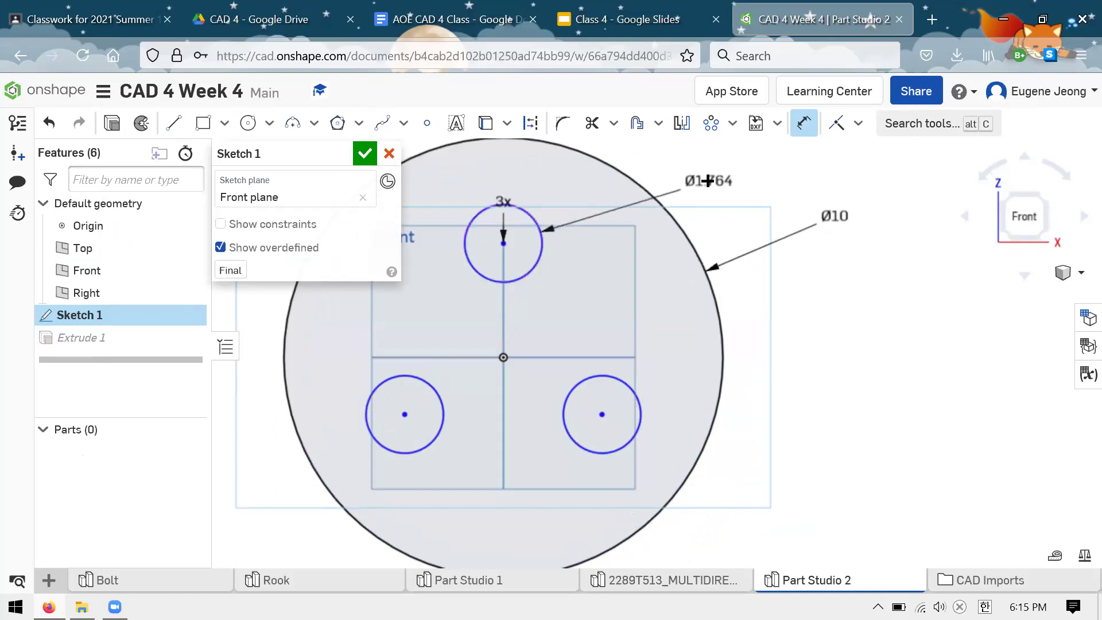
pyautogui.click(739, 173)
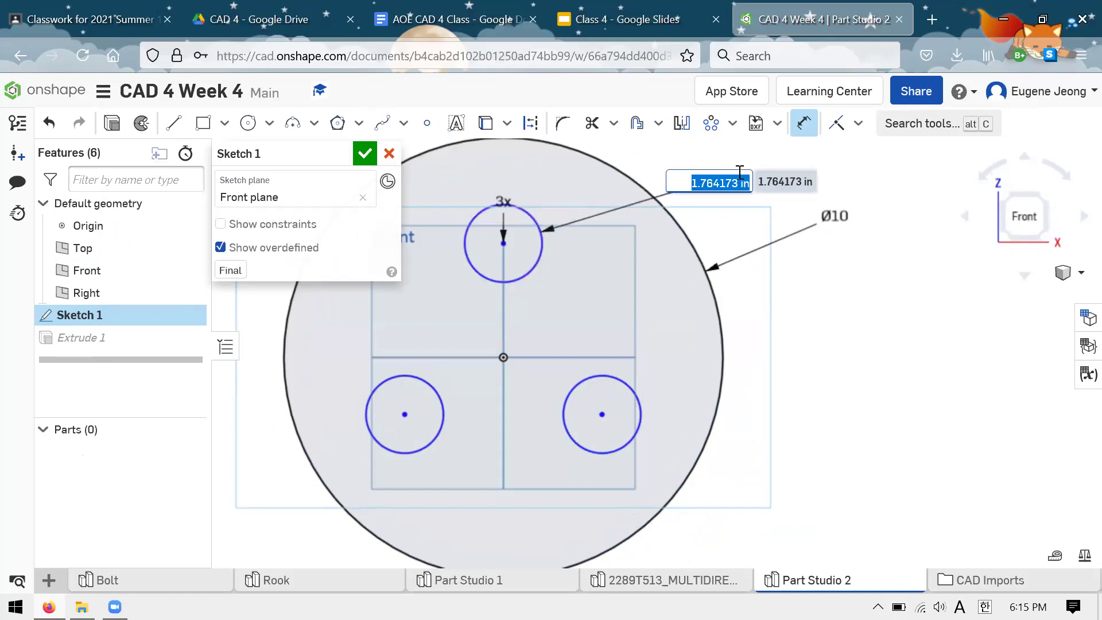
pyautogui.write('2')
pyautogui.press('Return')
# Dimension the top hole's centre 2 above the origin.
pyautogui.click(504, 245)
pyautogui.click(503, 357)
pyautogui.press('d')
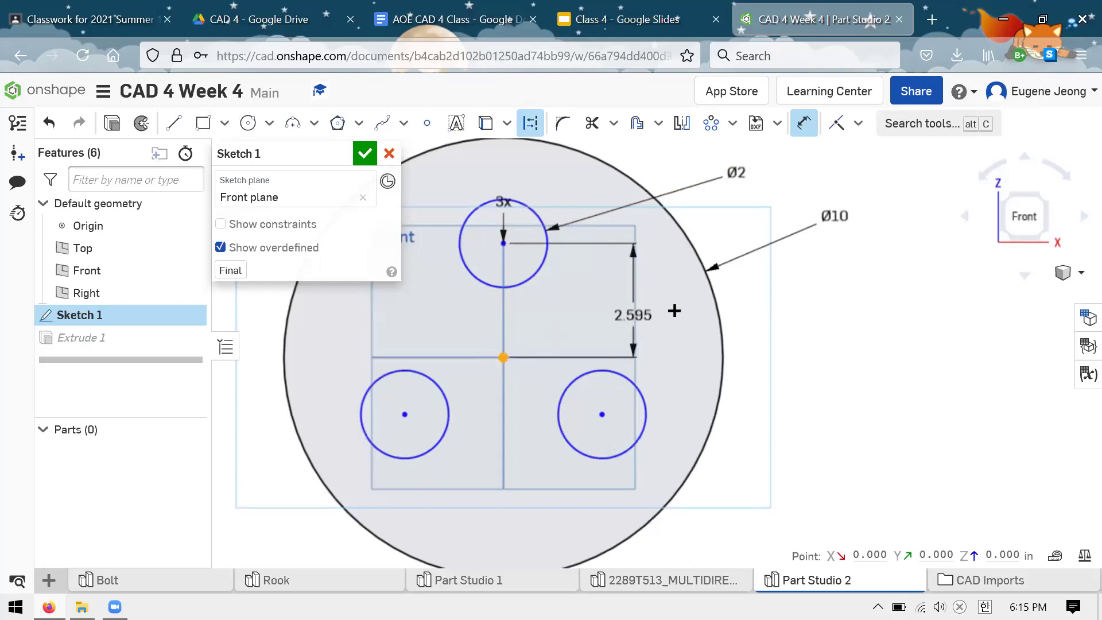
pyautogui.click(675, 311)
pyautogui.press('Escape')
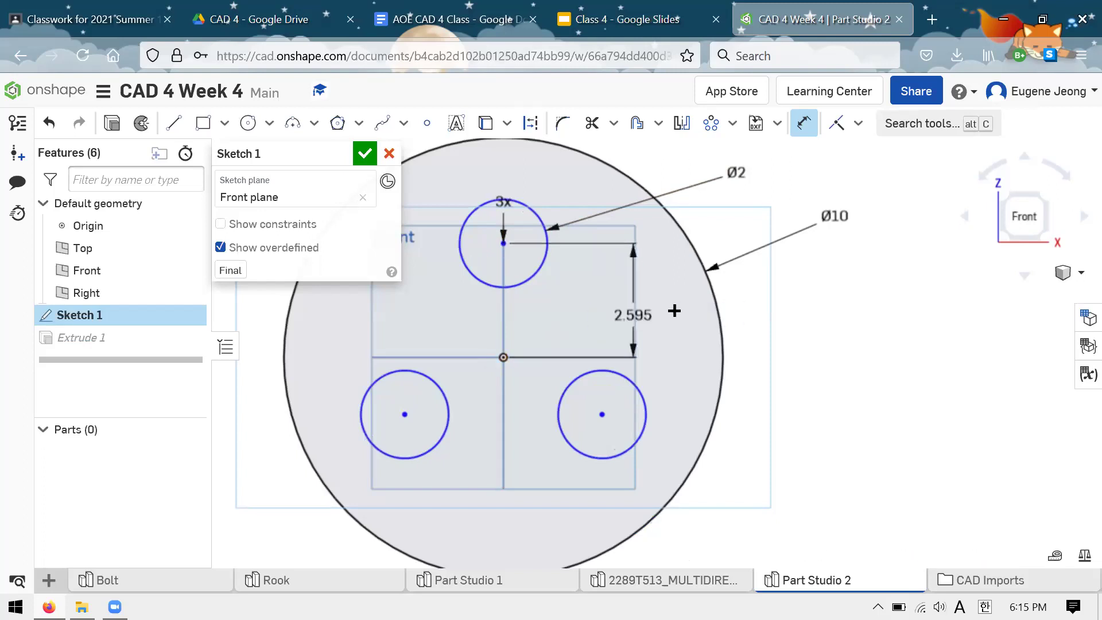
pyautogui.doubleClick(633, 315)
pyautogui.write('2')
pyautogui.press('Return')
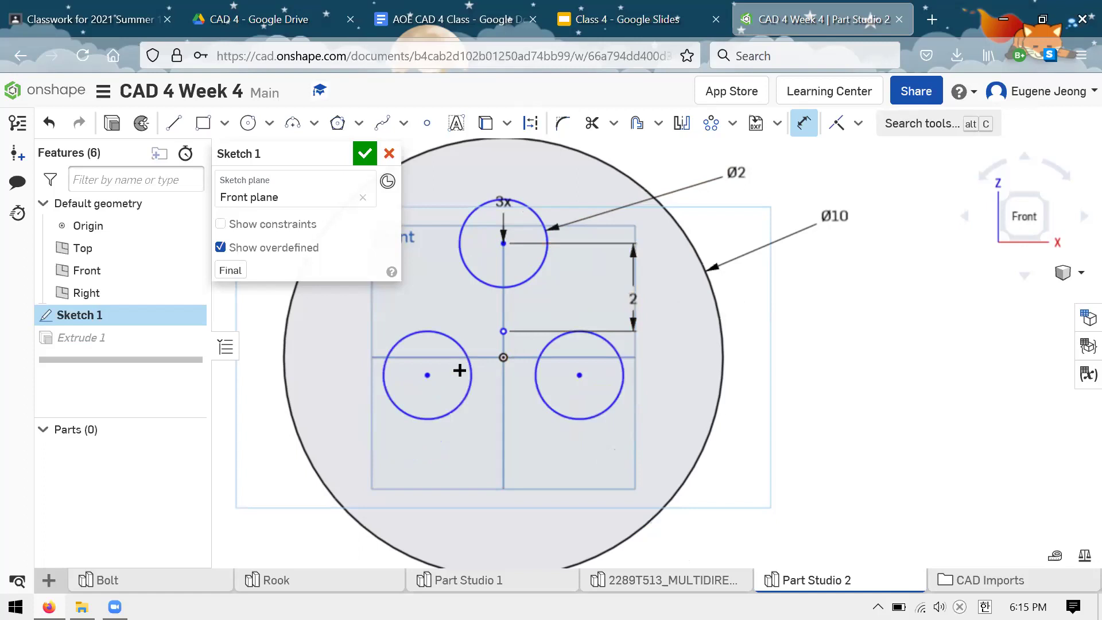
pyautogui.press('Escape')
# Make the hole centre coincident with the centre line and accept the sketch.
pyautogui.click(559, 357)
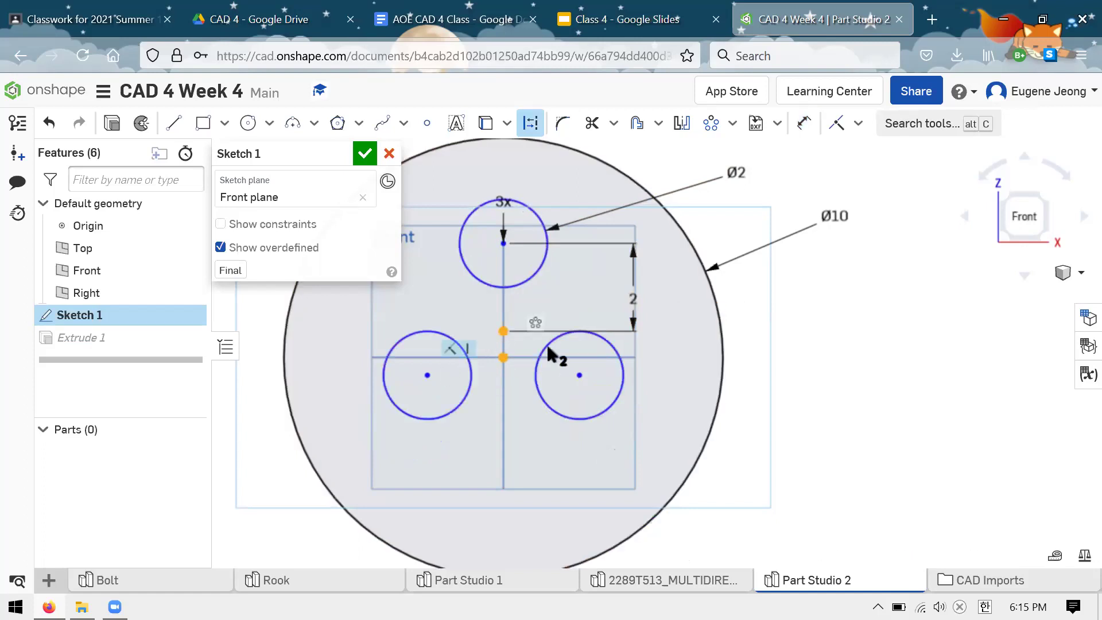
pyautogui.press('i')
pyautogui.press('Escape')
pyautogui.scroll(-2, 714, 304)
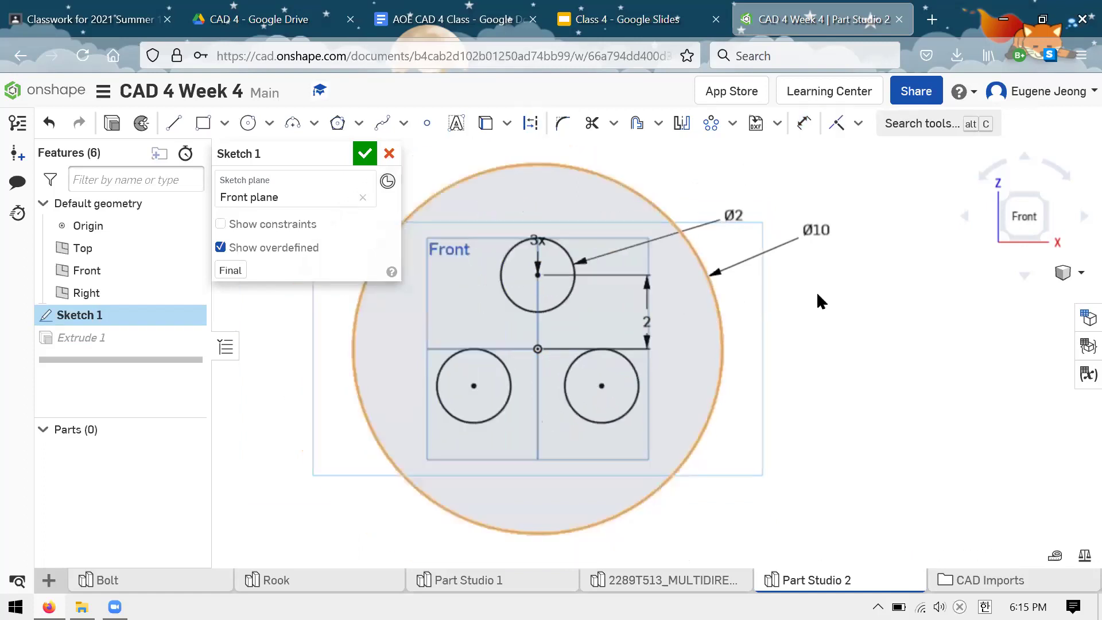
pyautogui.click(354, 155)
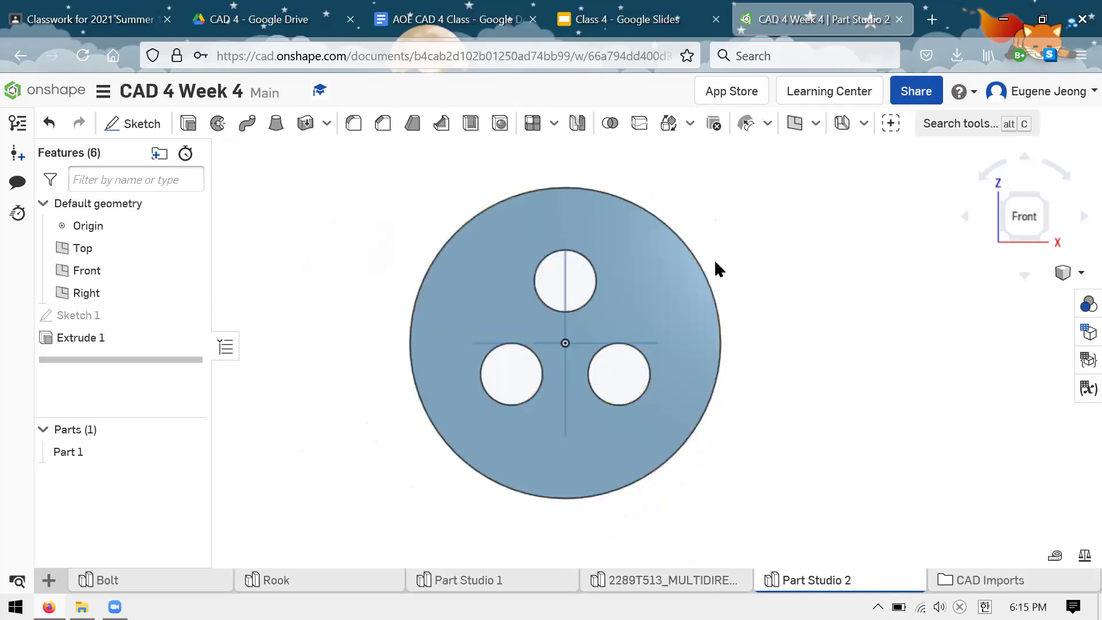
pyautogui.moveTo(692, 260); pyautogui.dragTo(715, 233, button='right')
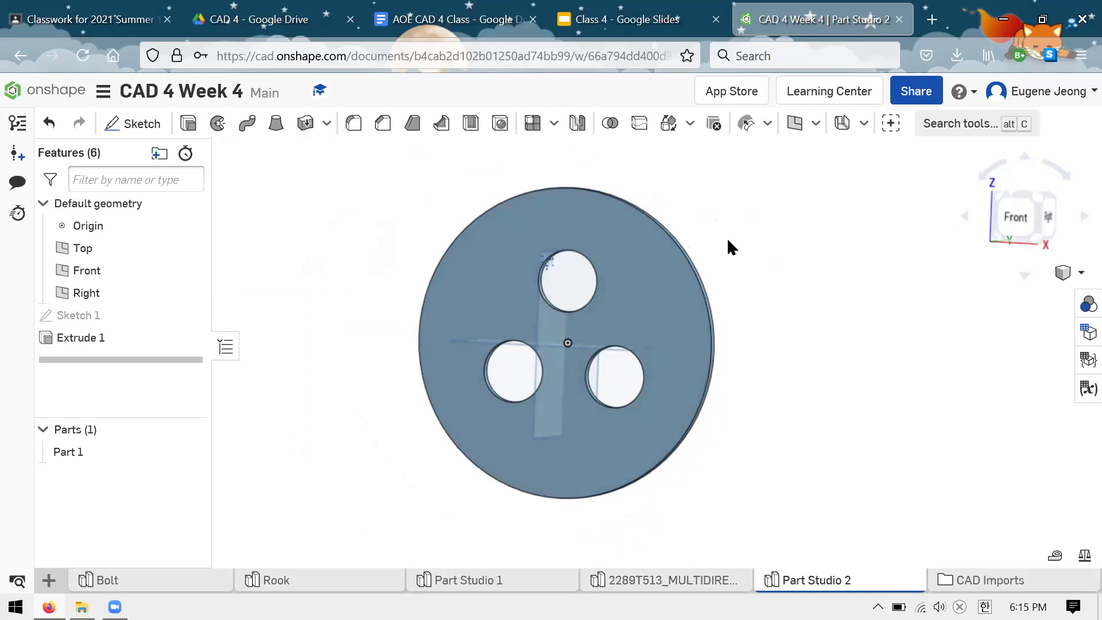
pyautogui.moveTo(727, 238); pyautogui.dragTo(663, 280, button='right')
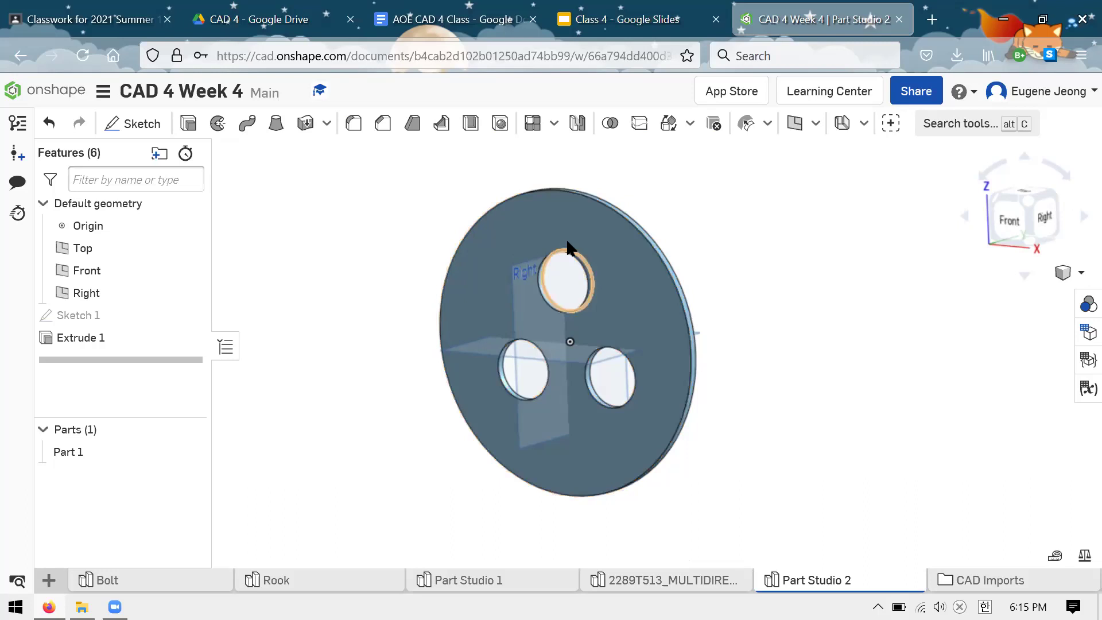
pyautogui.moveTo(725, 277); pyautogui.dragTo(768, 277, button='right')
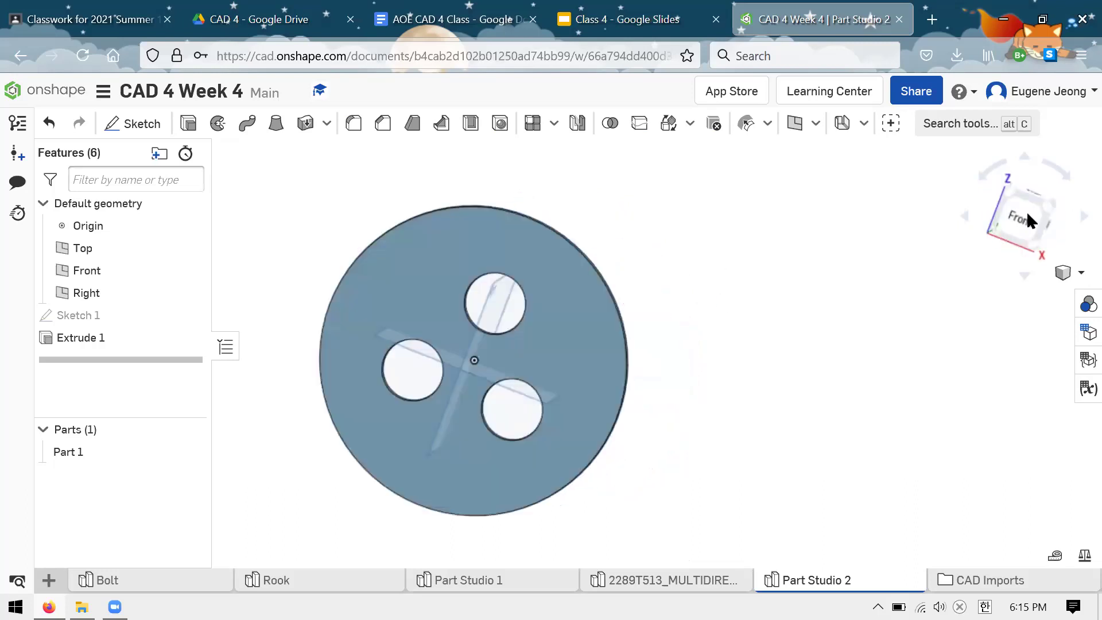
pyautogui.hotkey('shift', '1')
pyautogui.scroll(2, 566, 321)
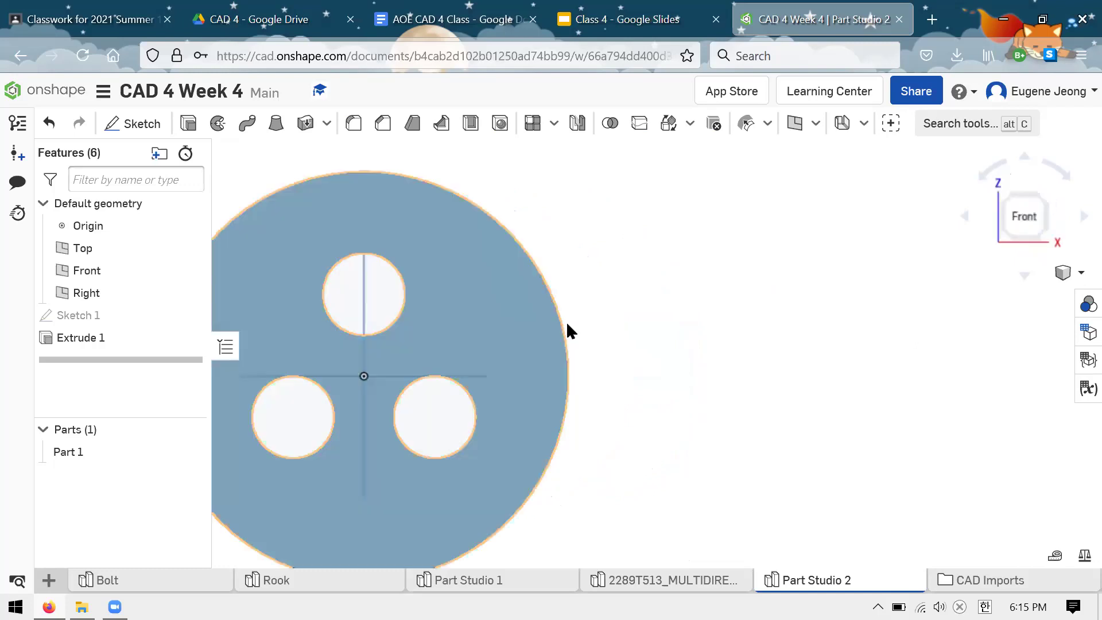
pyautogui.scroll(-3, 435, 370)
pyautogui.scroll(3, 620, 265)
pyautogui.scroll(-2, 478, 215)
pyautogui.scroll(1, 479, 215)
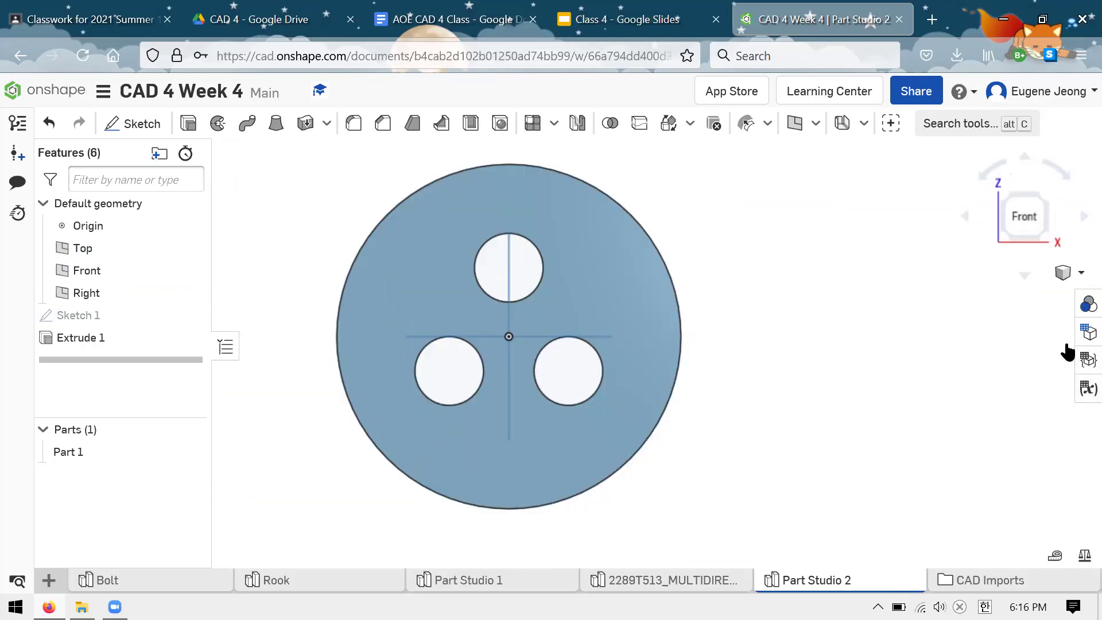
# Bring up the Part Studio variable table and add a new variable.
pyautogui.click(1087, 388)
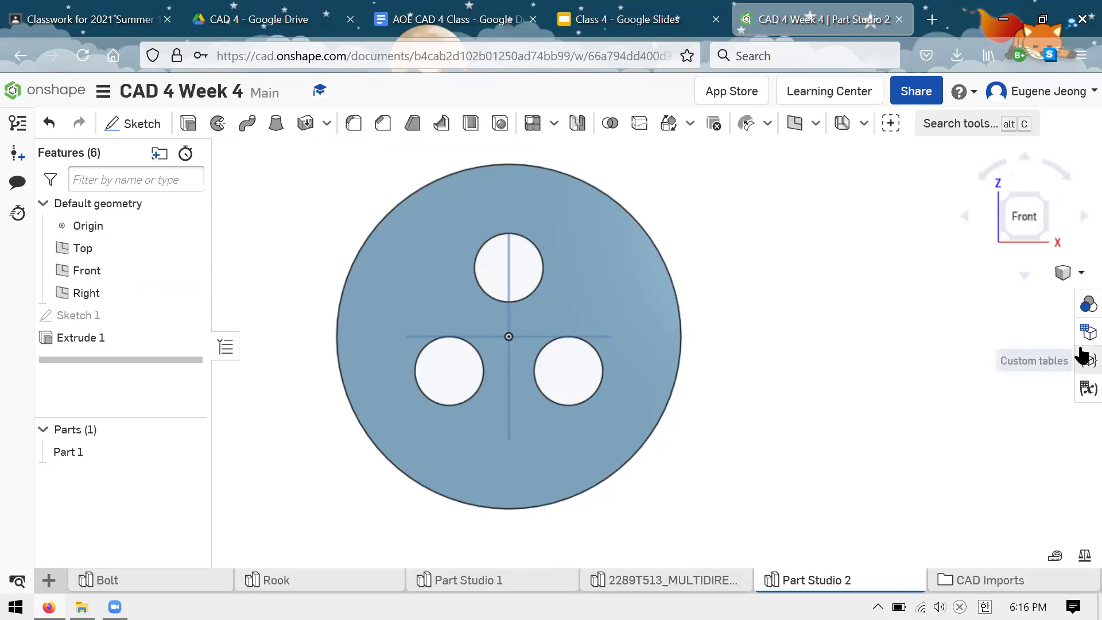
pyautogui.click(1075, 388)
pyautogui.click(680, 388)
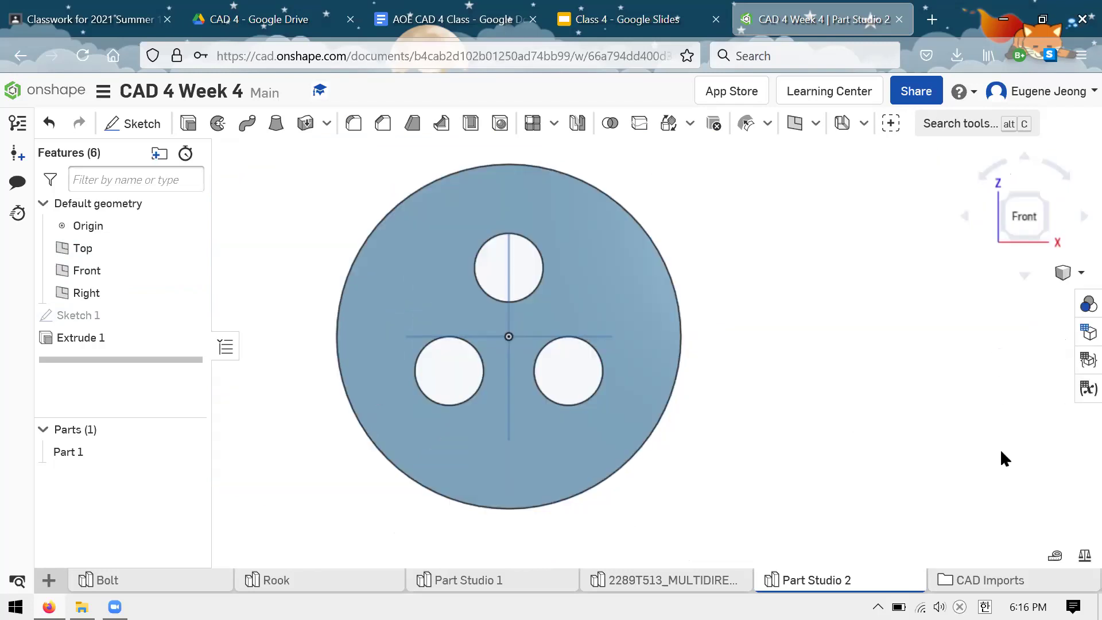
pyautogui.click(1084, 388)
pyautogui.click(680, 388)
pyautogui.click(1083, 389)
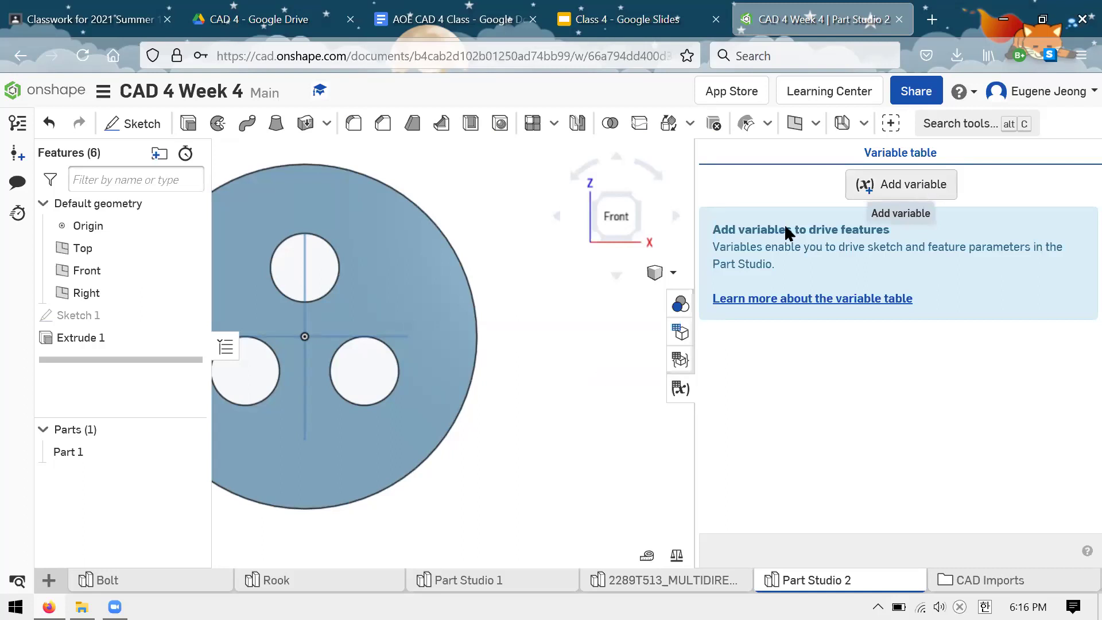
pyautogui.scroll(-3, 503, 256)
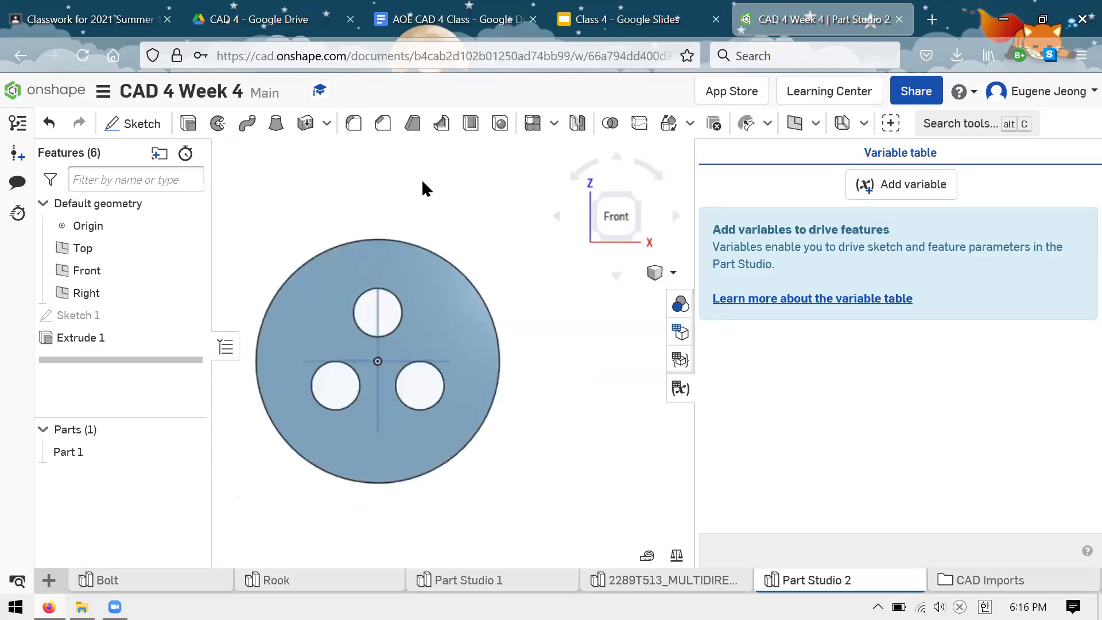
pyautogui.click(878, 194)
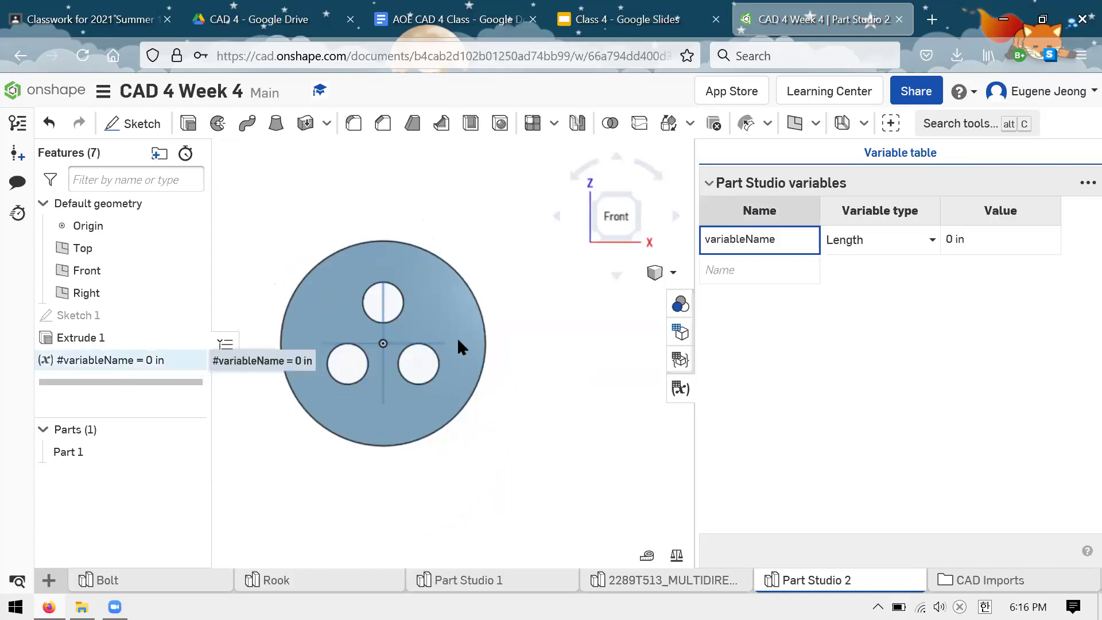
# Rename the placeholder variable to Thickness and add NumHoles and Diameter variables.
pyautogui.doubleClick(743, 241)
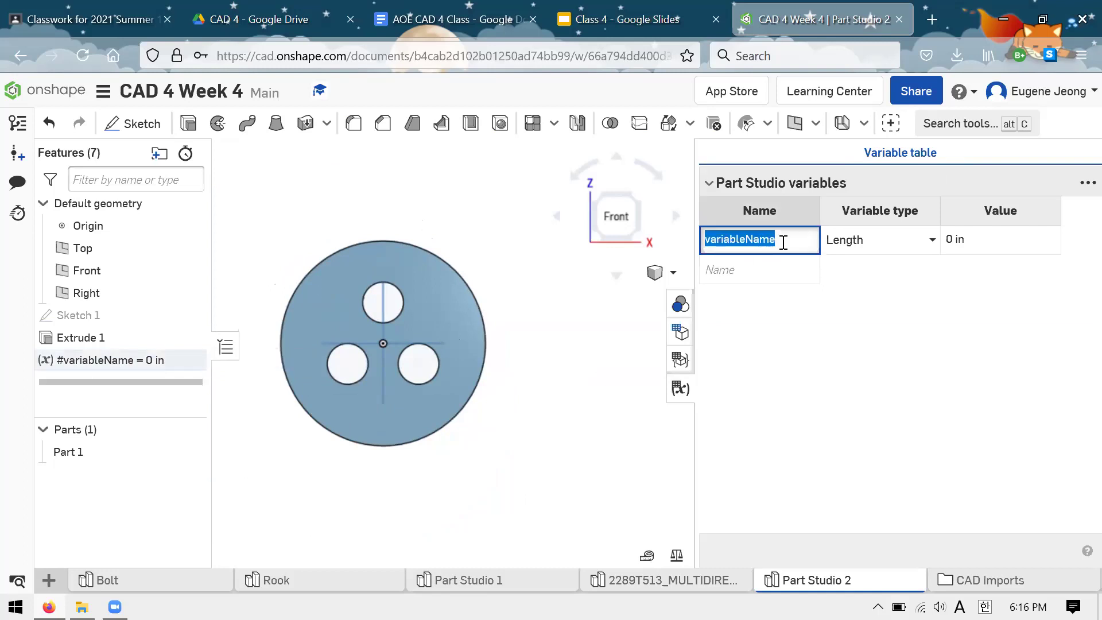
pyautogui.write('Thickness')
pyautogui.press('Return')
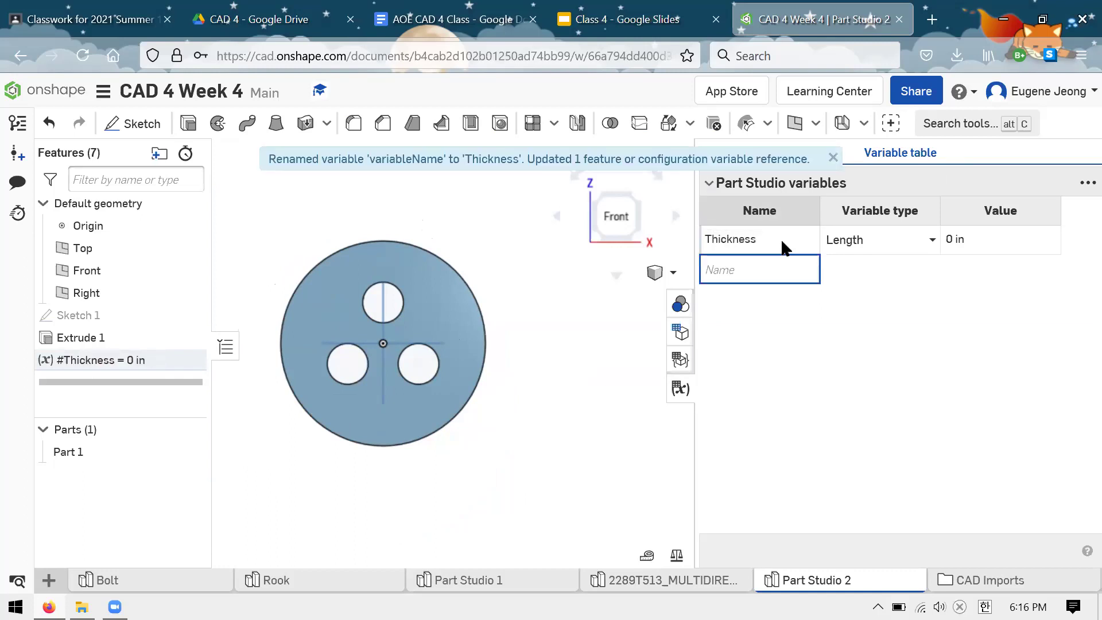
pyautogui.write('NumHoles')
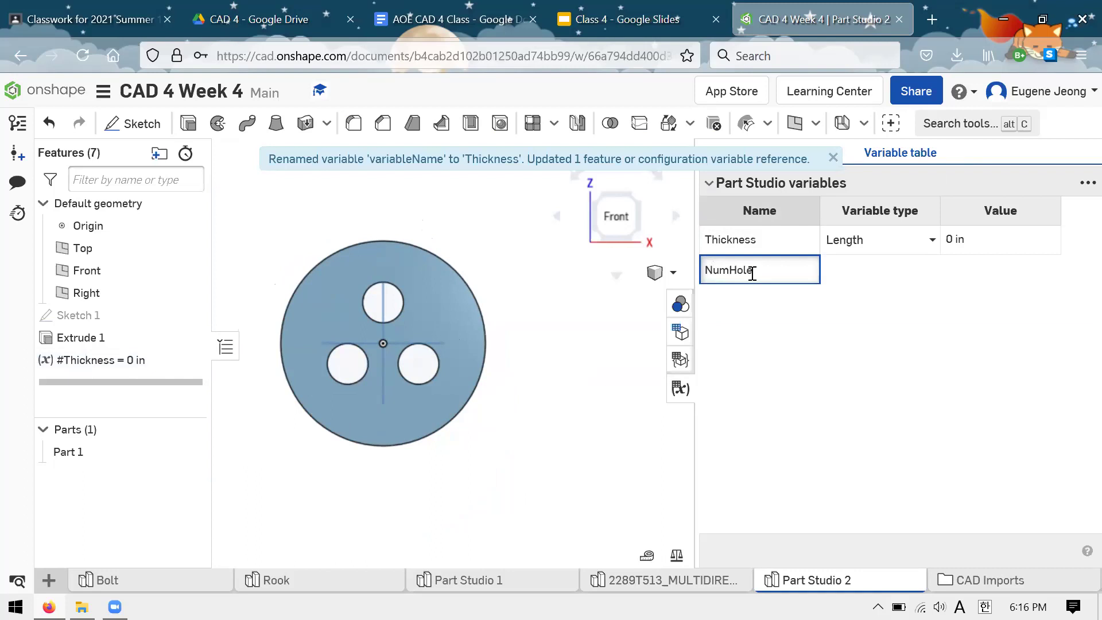
pyautogui.press('Return')
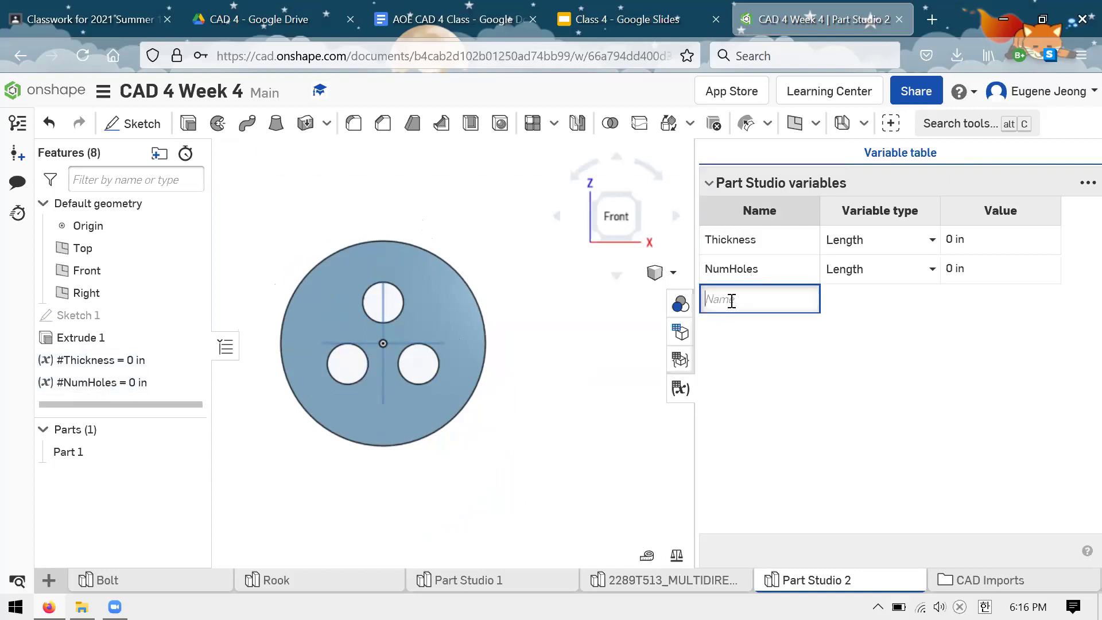
pyautogui.write('as')
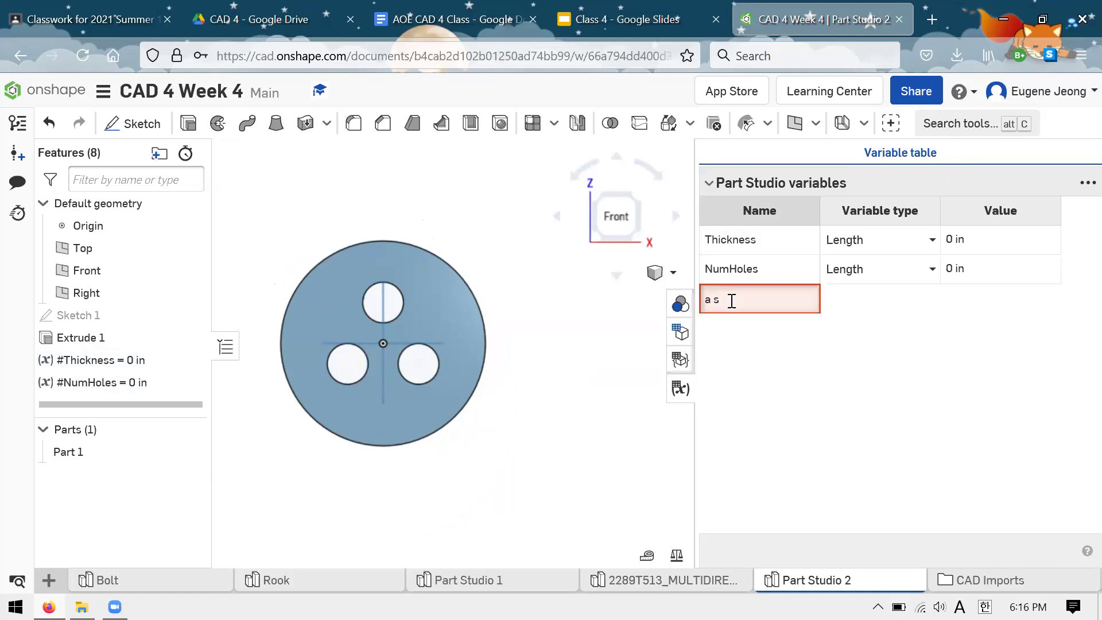
pyautogui.press('BackSpace')
pyautogui.press('BackSpace')
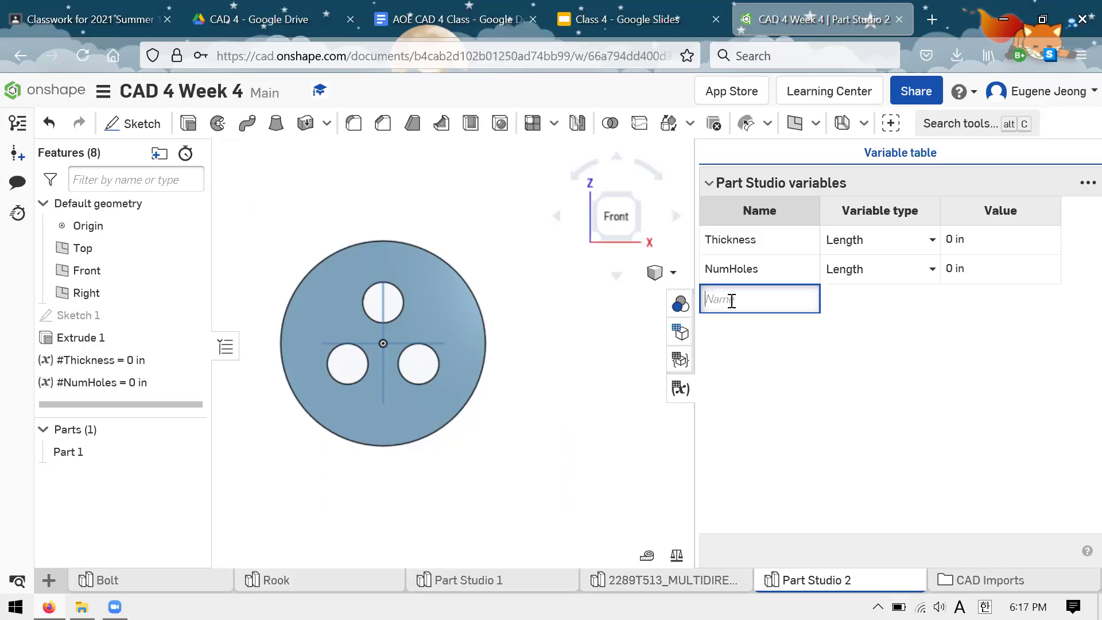
pyautogui.write('Diameter')
pyautogui.press('Return')
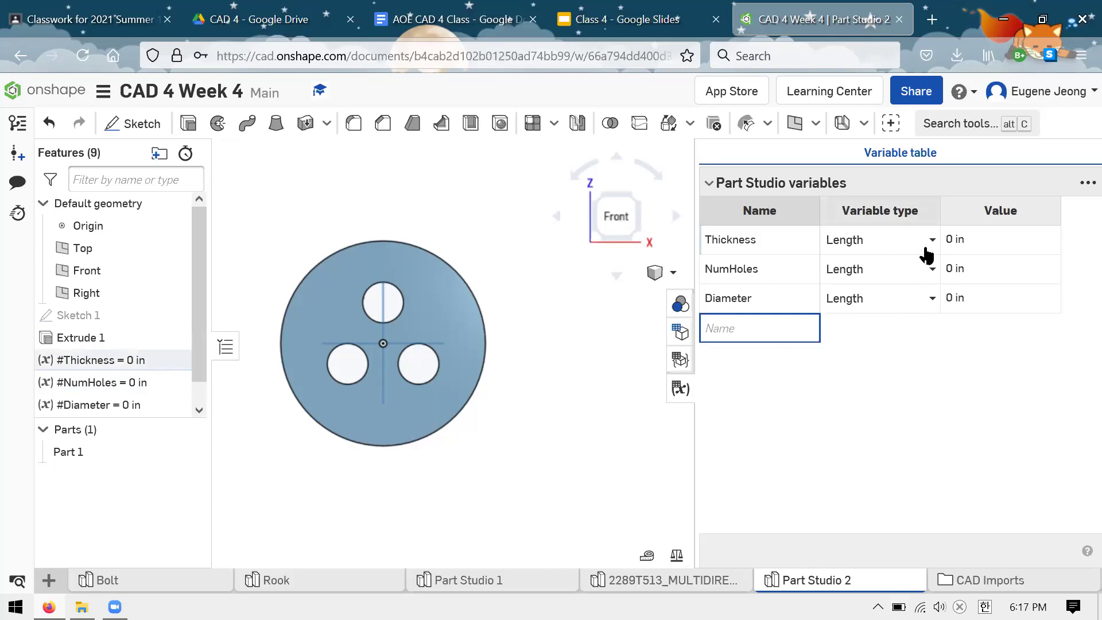
# Keep Thickness as a Length and change NumHoles to a Number variable.
pyautogui.click(927, 246)
pyautogui.press('Return')
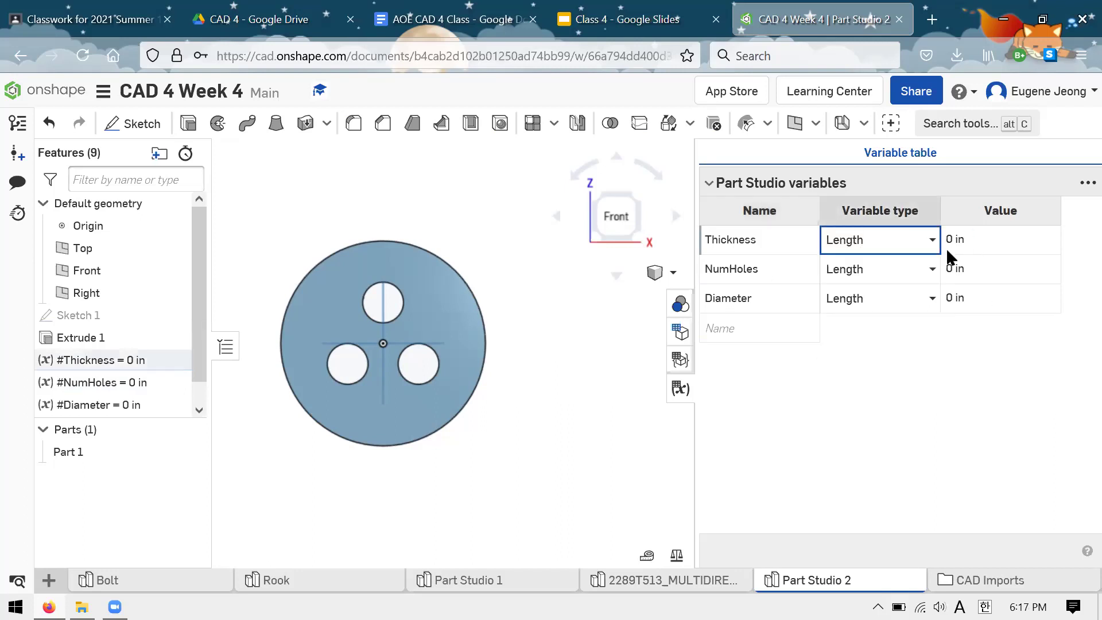
pyautogui.click(920, 269)
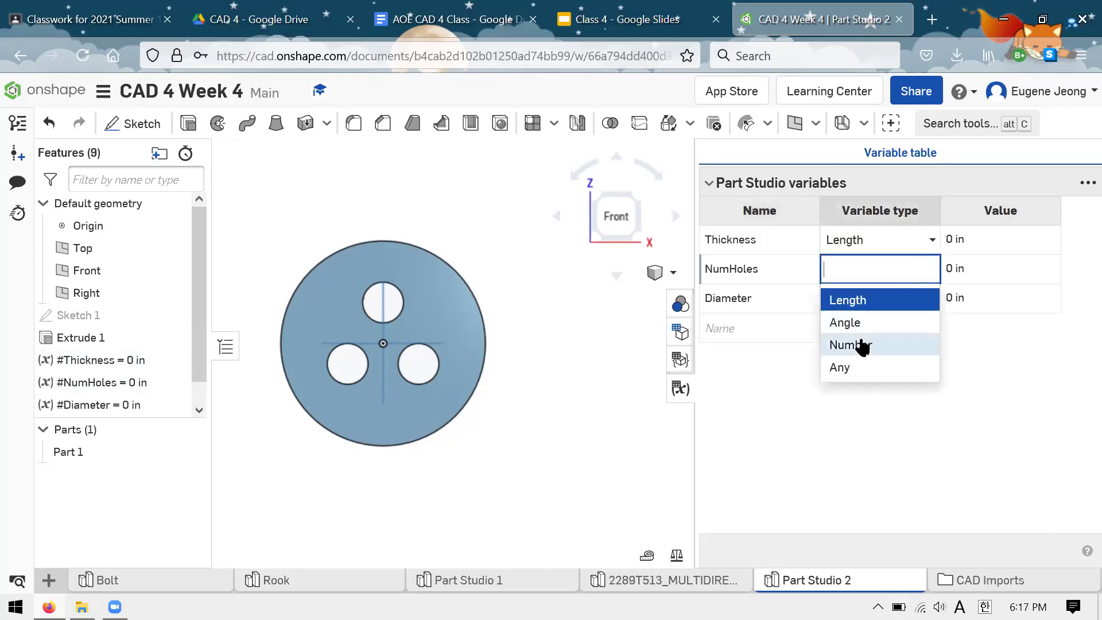
pyautogui.click(862, 345)
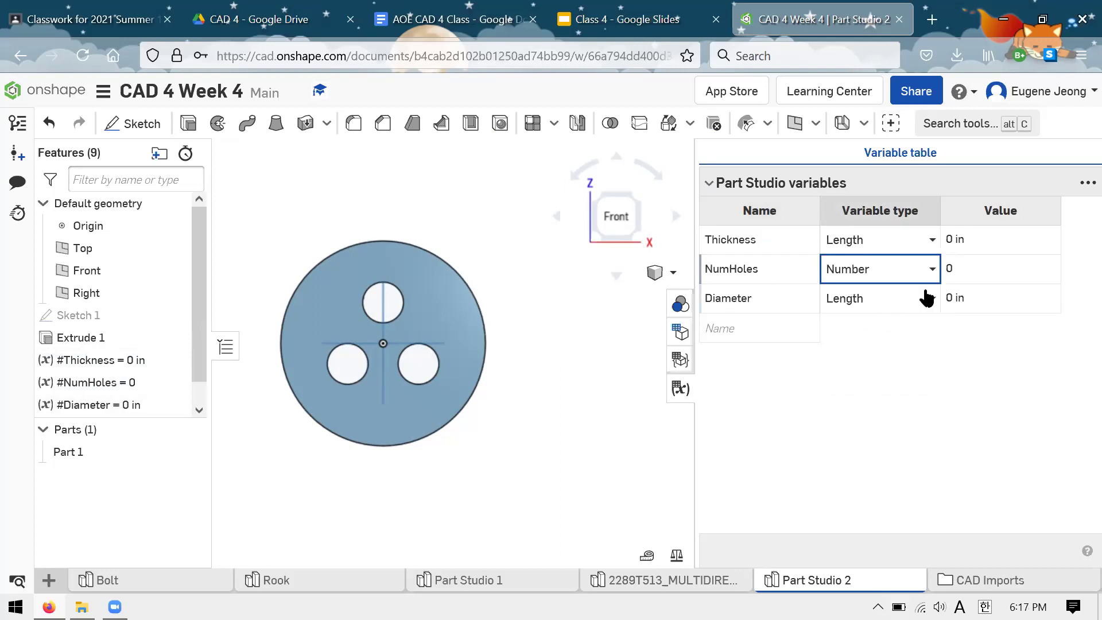
# Enter values: Thickness 0.25 in, NumHoles 3, Diameter 10 in.
pyautogui.click(985, 239)
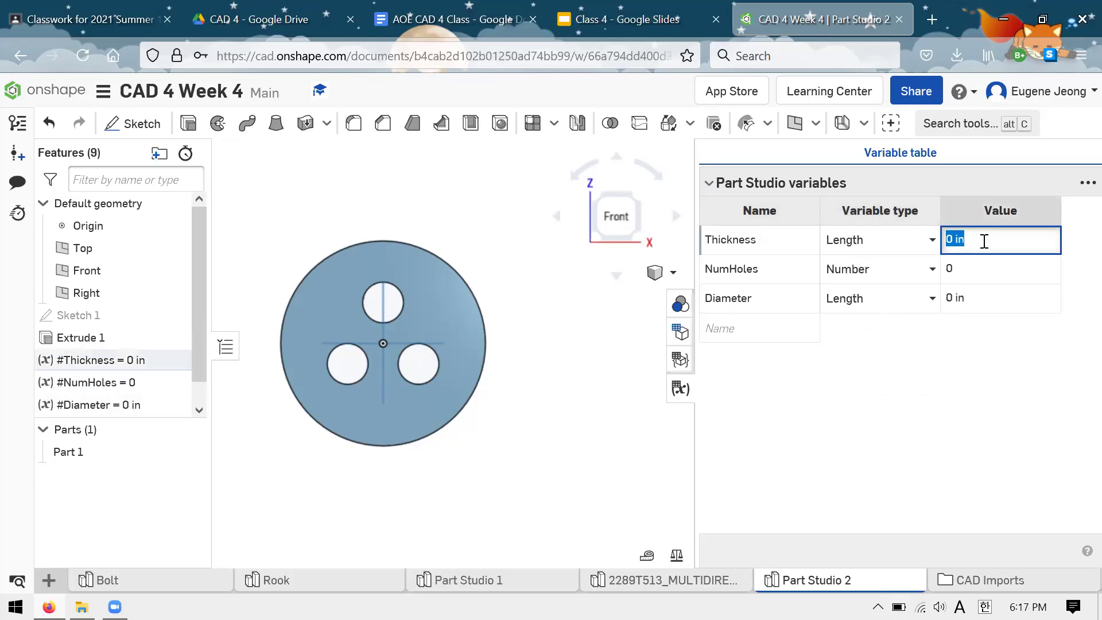
pyautogui.write('0.25')
pyautogui.press('Tab')
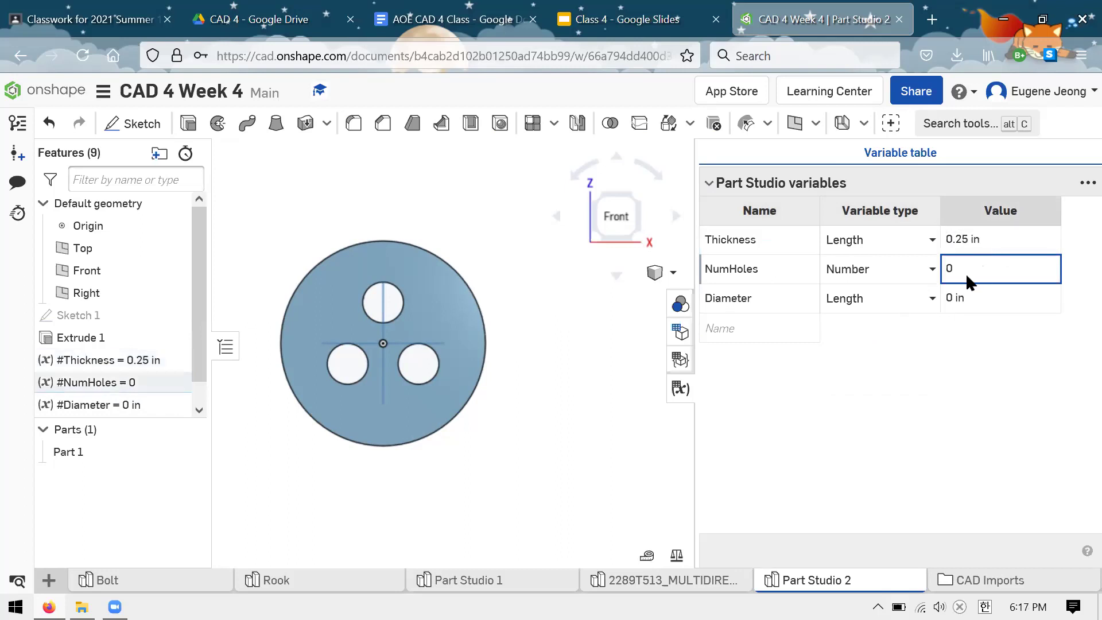
pyautogui.write('3')
pyautogui.press('Tab')
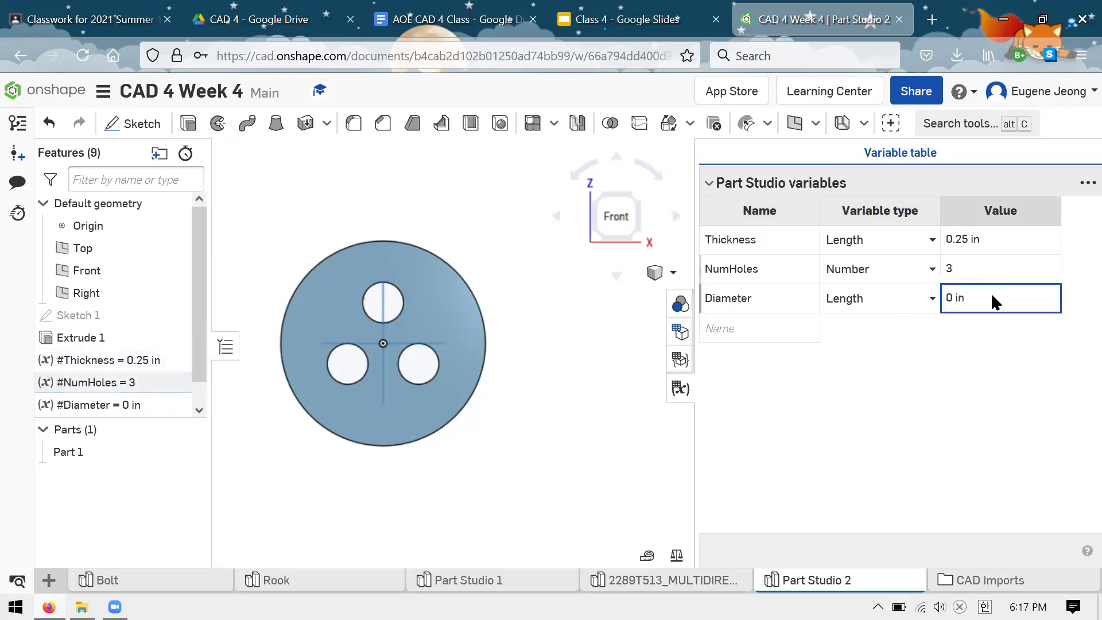
pyautogui.write('10')
pyautogui.press('Return')
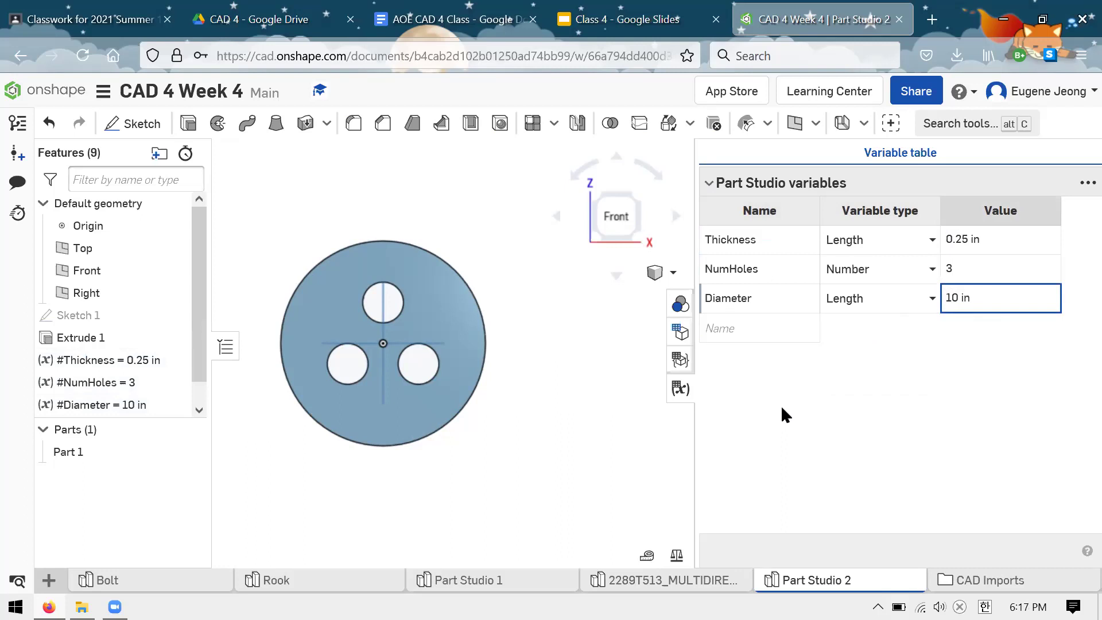
pyautogui.scroll(-1, 132, 352)
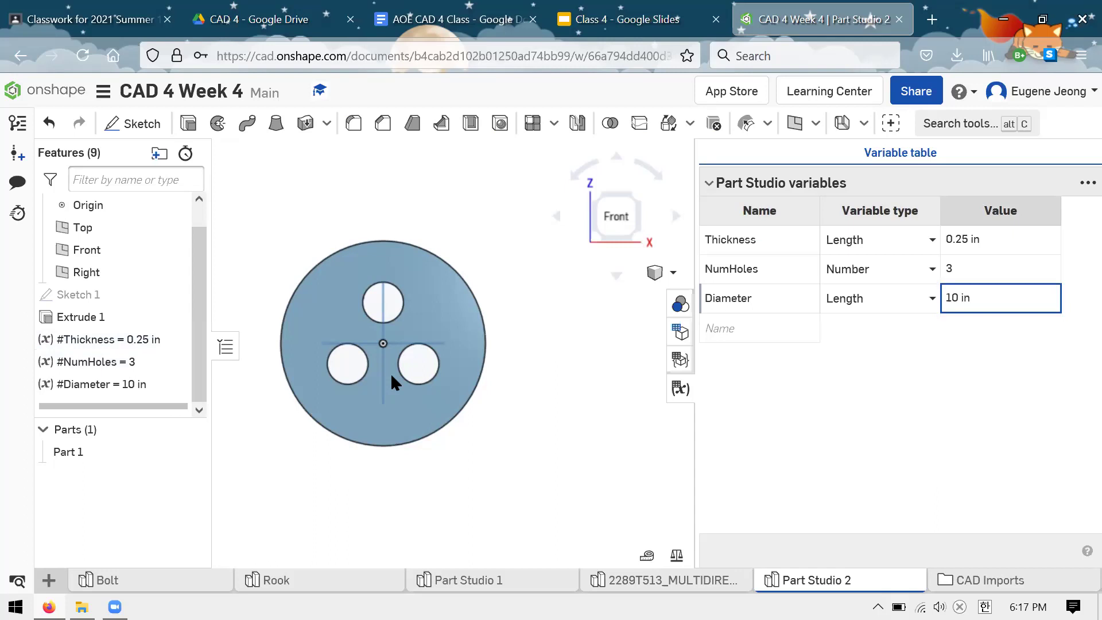
# Edit the NumHoles name, trying variants such as Num_Holes.
pyautogui.click(740, 270)
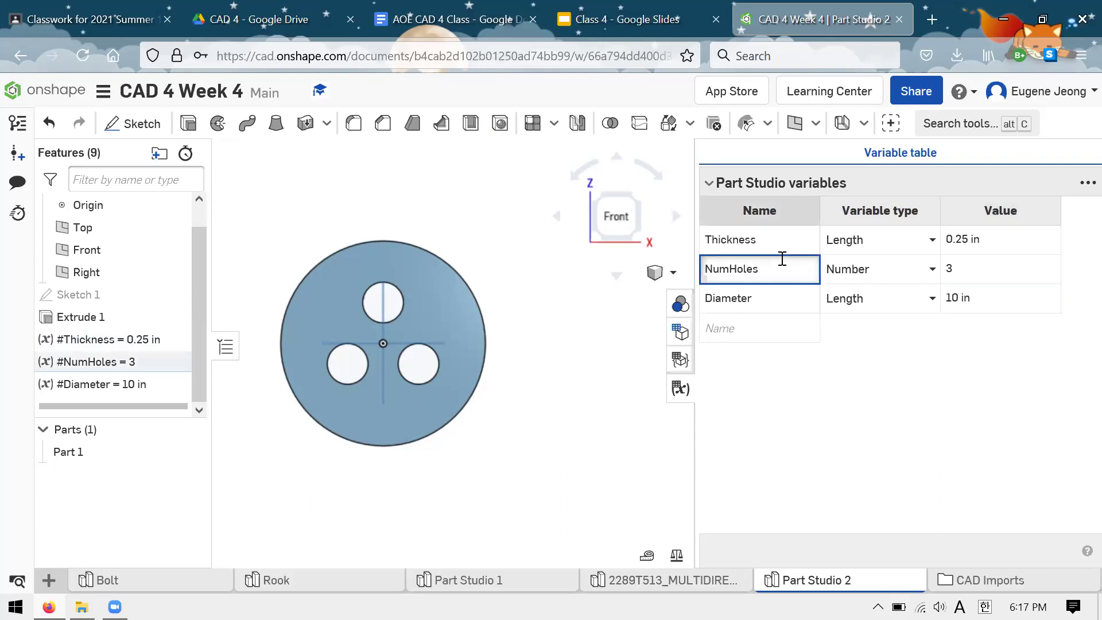
pyautogui.write('_')
pyautogui.press('Return')
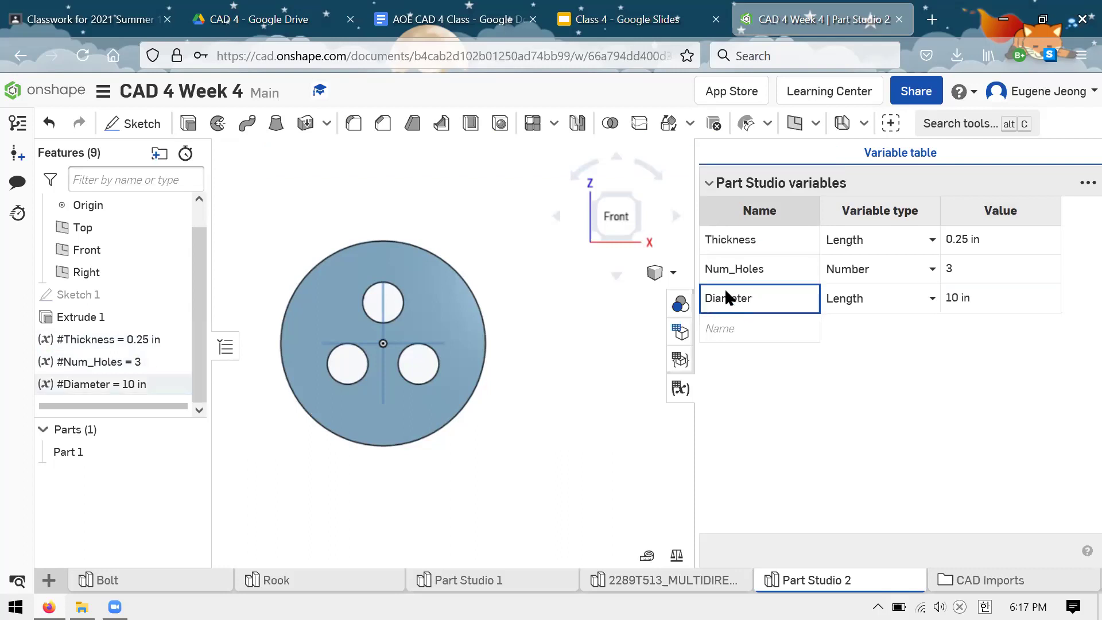
pyautogui.click(732, 270)
pyautogui.click(732, 270)
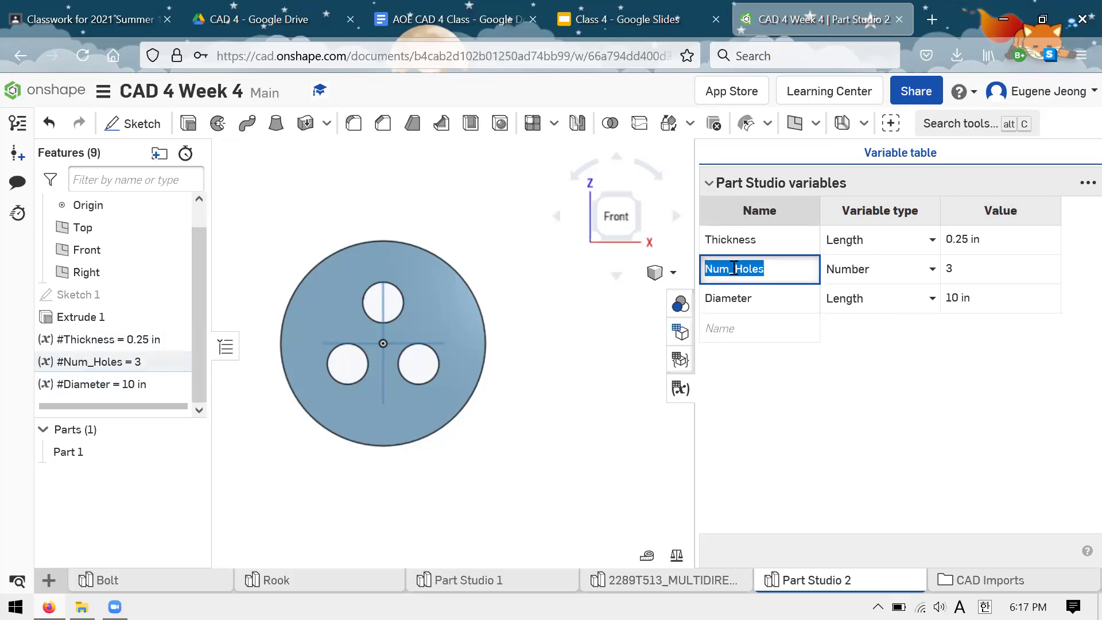
pyautogui.click(732, 270)
pyautogui.press('BackSpace')
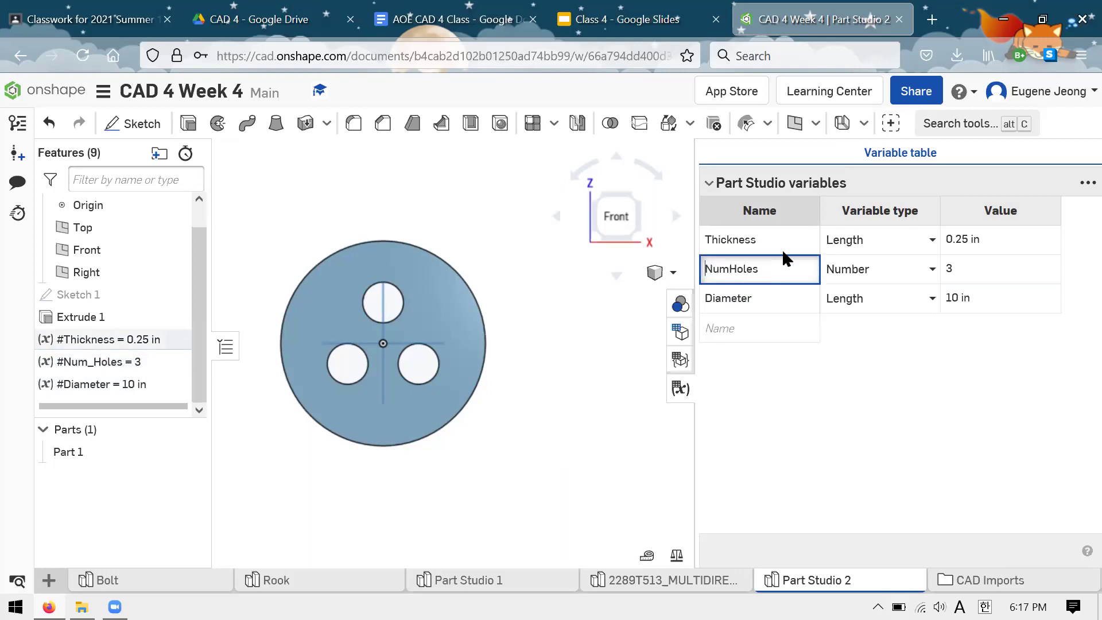
pyautogui.press('Home')
pyautogui.press('Delete')
pyautogui.write('n')
pyautogui.write('NUM')
# Retype the variable name as num_holes and dismiss the rename notification.
pyautogui.hotkey('ctrl', 'a')
pyautogui.write('NUM_HO')
pyautogui.click(752, 309)
pyautogui.doubleClick(754, 276)
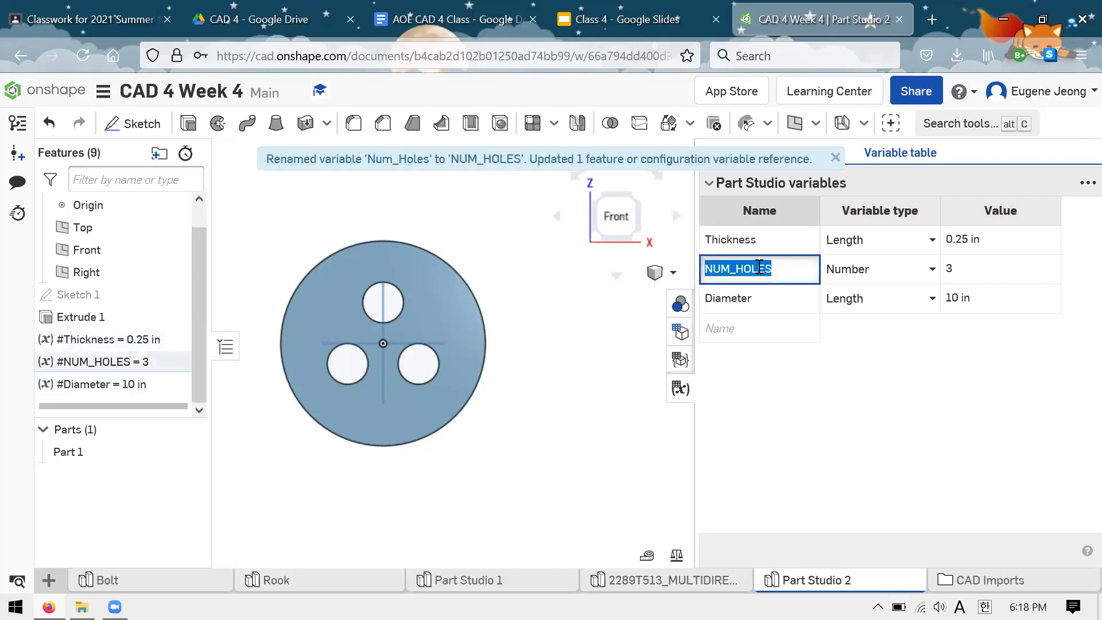
pyautogui.write('num_holes')
pyautogui.press('Return')
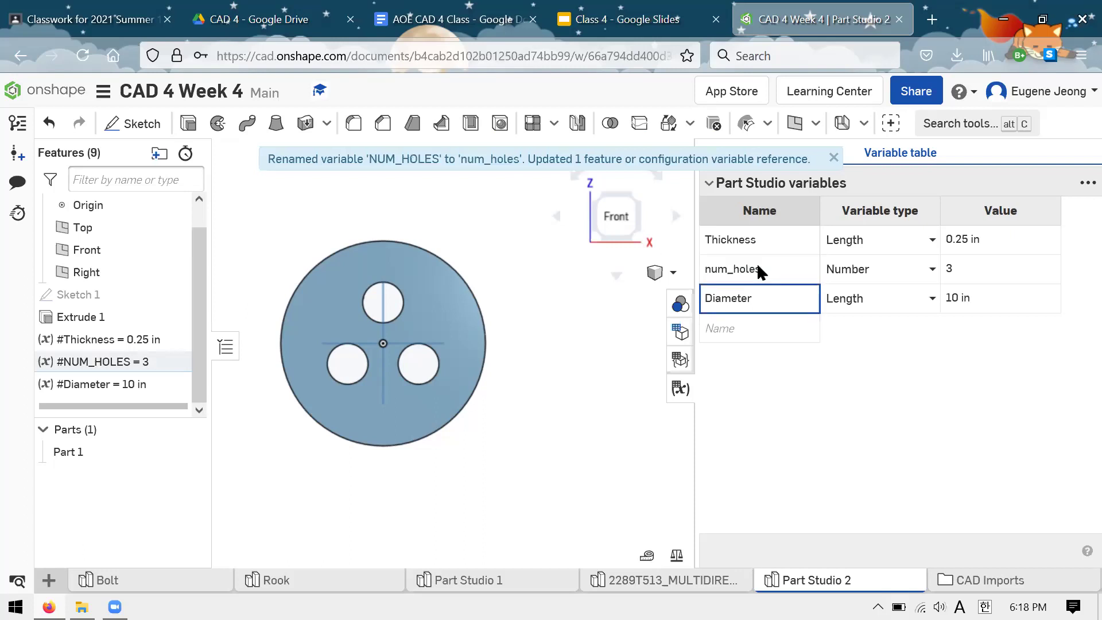
pyautogui.click(833, 158)
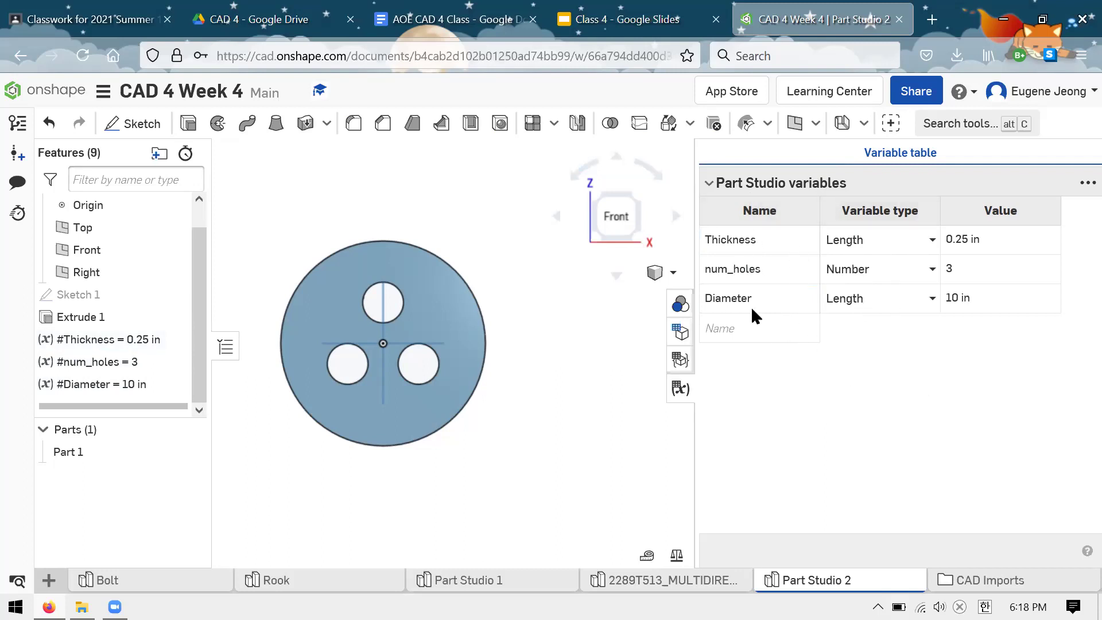
# Close the variable table and drag #Thickness, #num_holes and #Diameter above Sketch 1.
pyautogui.click(680, 390)
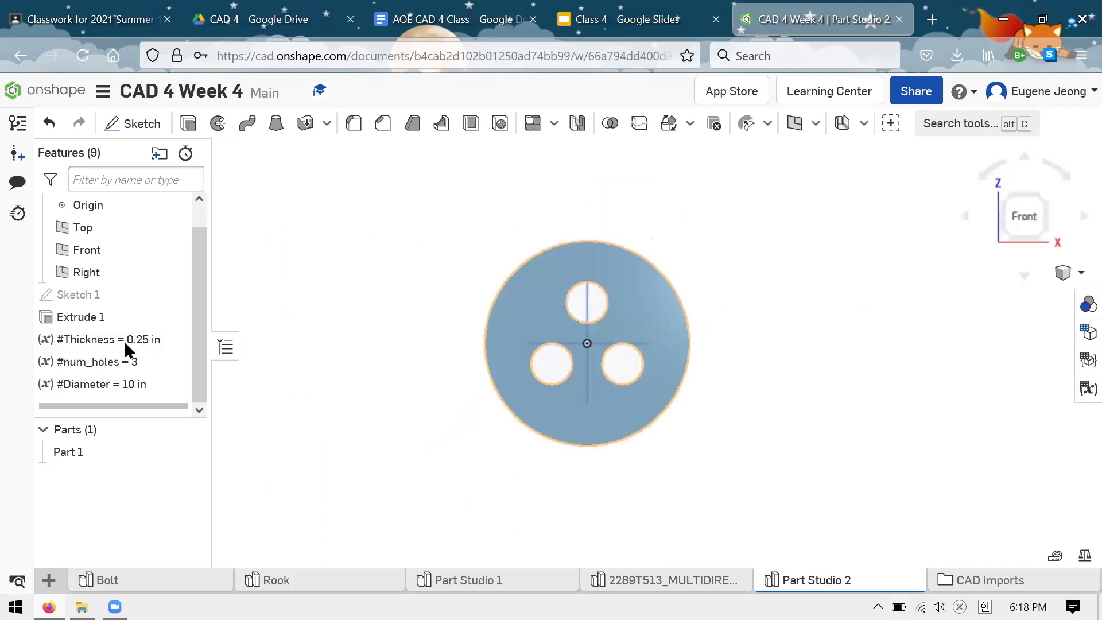
pyautogui.rightClick(116, 294)
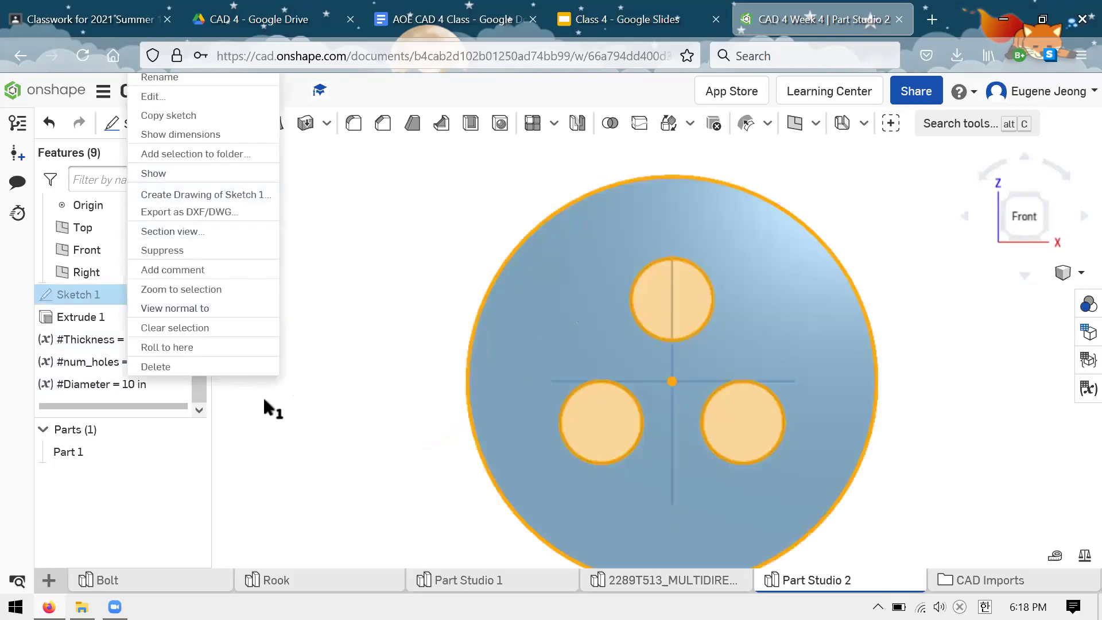
pyautogui.click(230, 426)
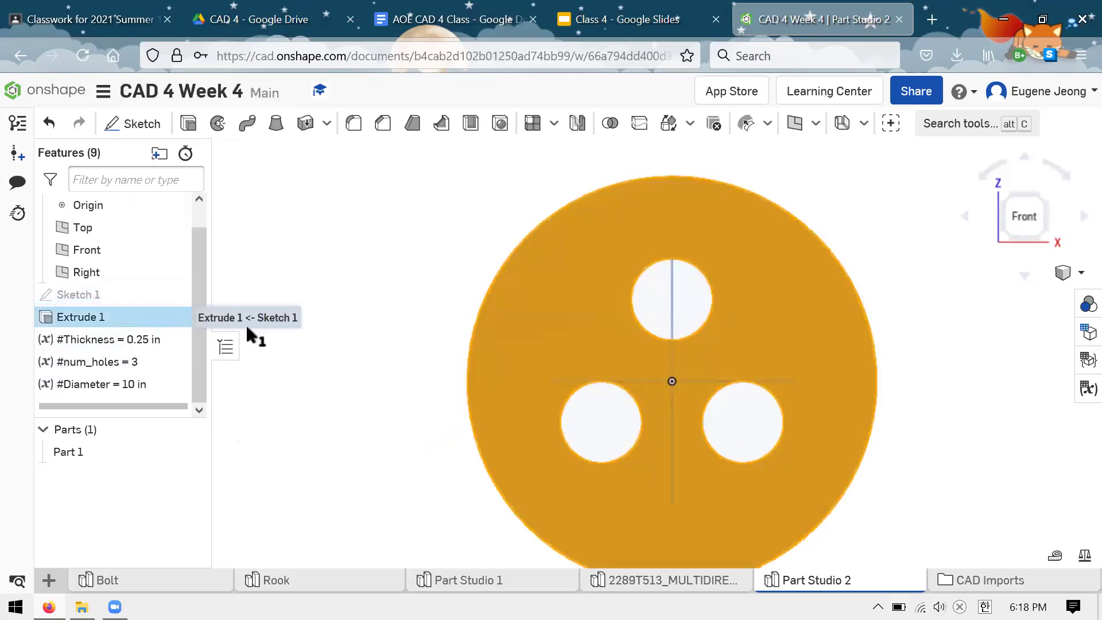
pyautogui.click(106, 339)
pyautogui.keyDown('shift'); pyautogui.click(120, 383); pyautogui.keyUp('shift')
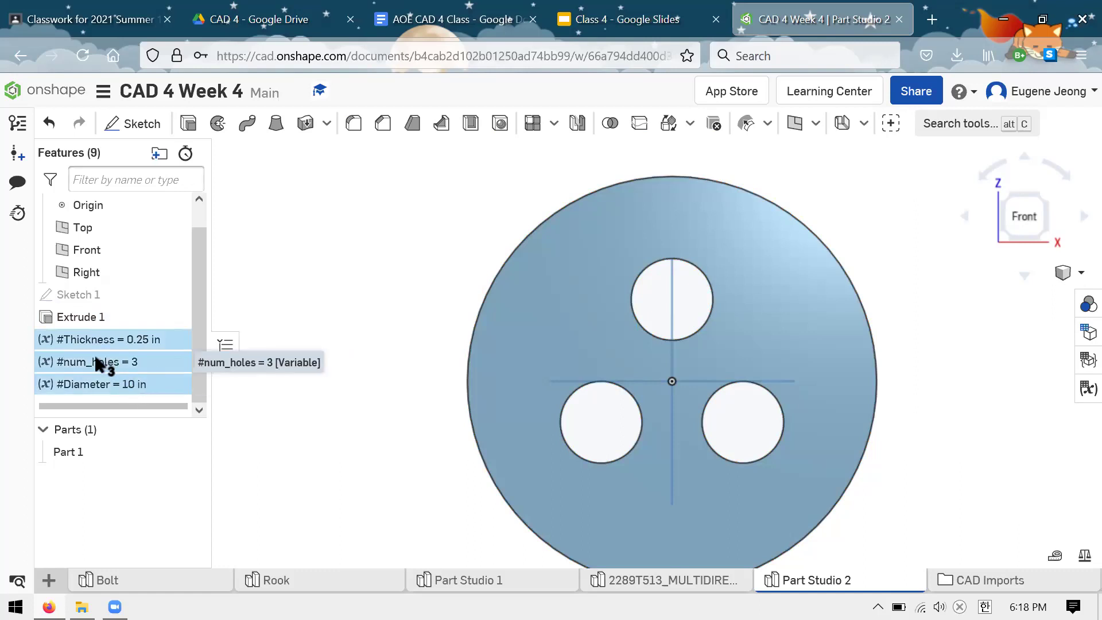
pyautogui.moveTo(89, 383); pyautogui.dragTo(115, 280)
# Rearrange Sketch 1 and the variables in the Features list, then bring up Sketch 1's context menu.
pyautogui.click(229, 291)
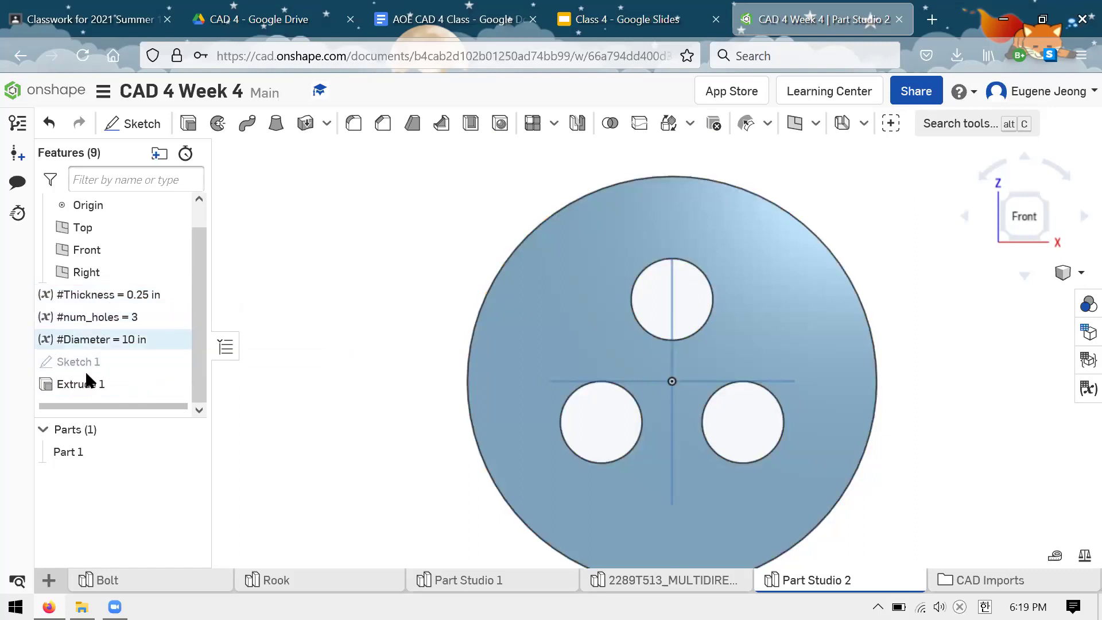
pyautogui.moveTo(63, 356)
pyautogui.mouseDown()
pyautogui.moveTo(128, 367)
pyautogui.moveTo(142, 319)
pyautogui.moveTo(98, 299)
pyautogui.moveTo(134, 332)
pyautogui.moveTo(110, 313)
pyautogui.moveTo(140, 364)
pyautogui.moveTo(106, 241)
pyautogui.moveTo(114, 339)
pyautogui.moveTo(121, 318)
pyautogui.moveTo(249, 302)
pyautogui.moveTo(128, 294)
pyautogui.mouseUp()
pyautogui.doubleClick(128, 317)
pyautogui.moveTo(129, 337); pyautogui.dragTo(418, 260)
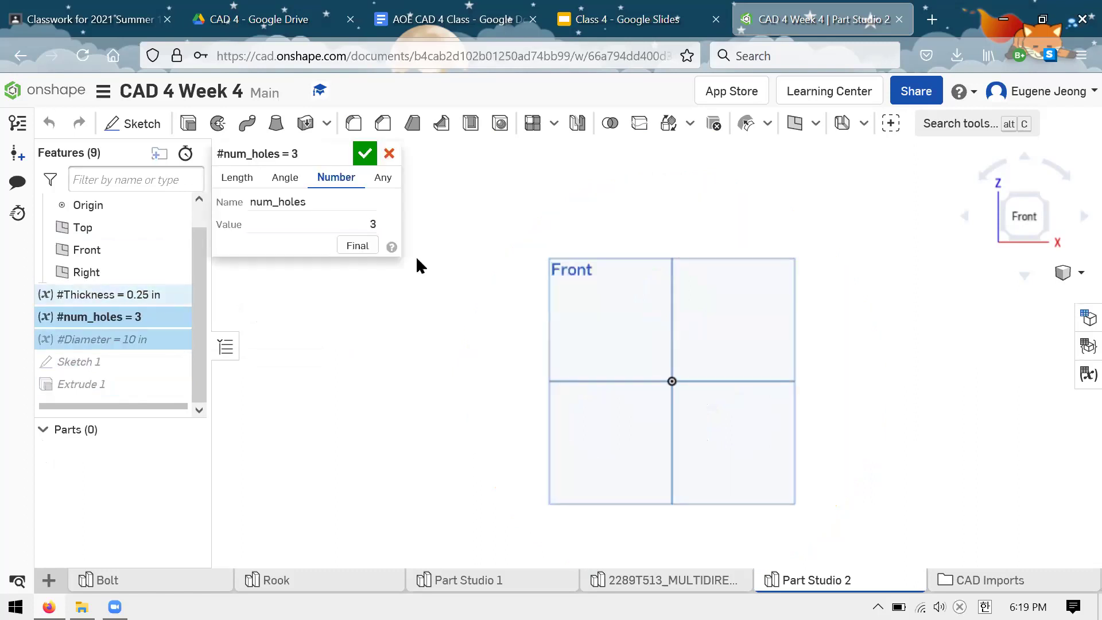
pyautogui.moveTo(568, 373)
pyautogui.mouseDown()
pyautogui.moveTo(115, 364)
pyautogui.moveTo(56, 301)
pyautogui.mouseUp()
pyautogui.rightClick(115, 362)
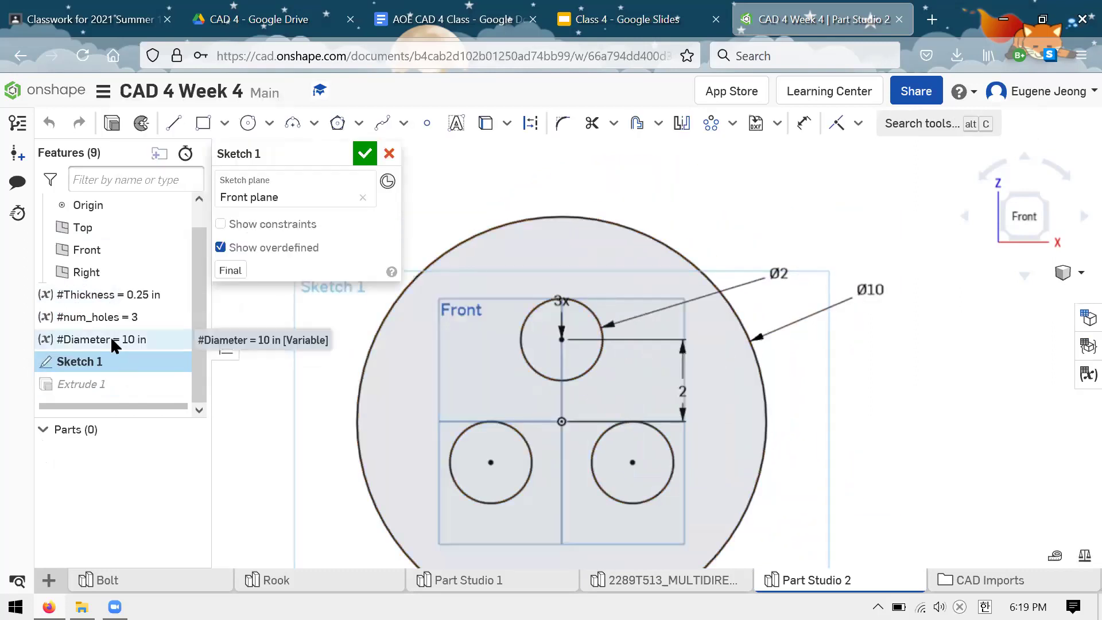
# Set the Ø10 disc dimension to #Diameter and move the 3x pattern label aside.
pyautogui.doubleClick(870, 290)
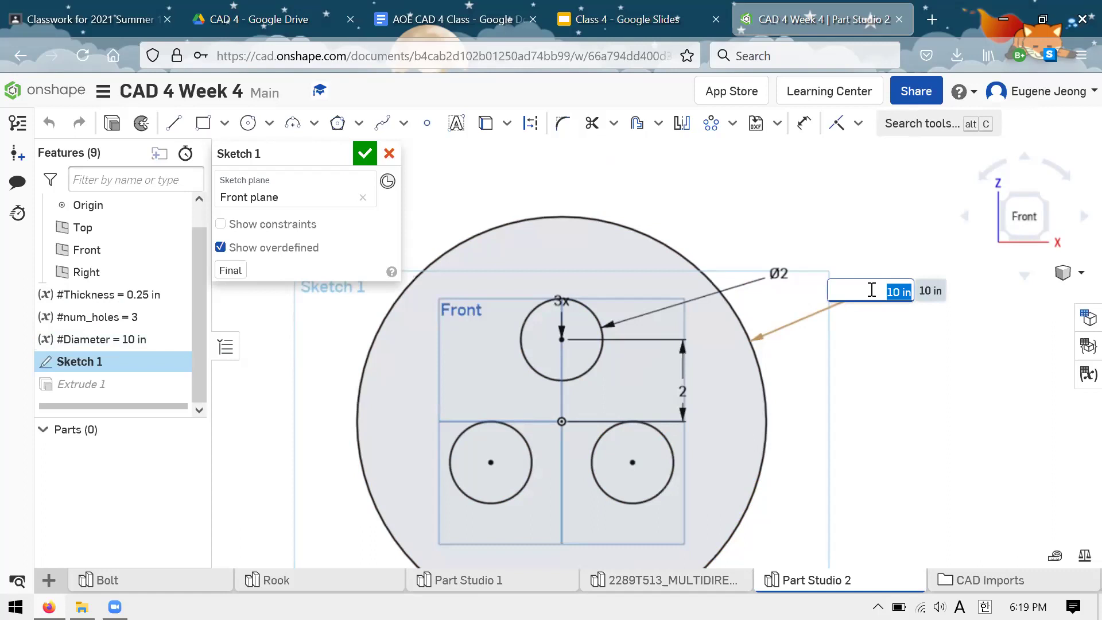
pyautogui.write('#')
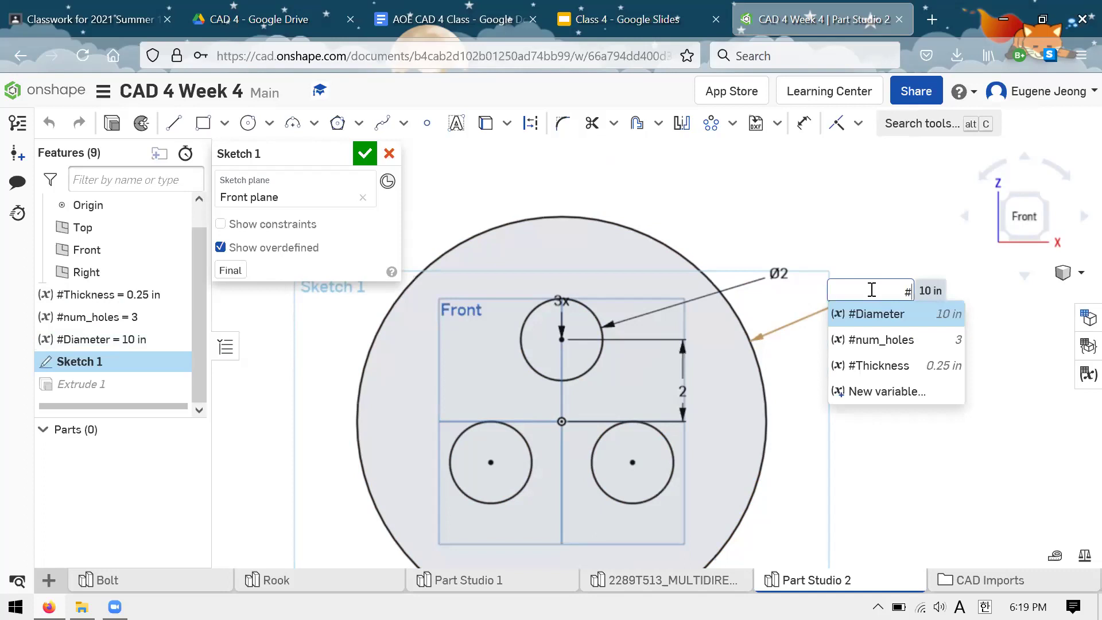
pyautogui.write('D')
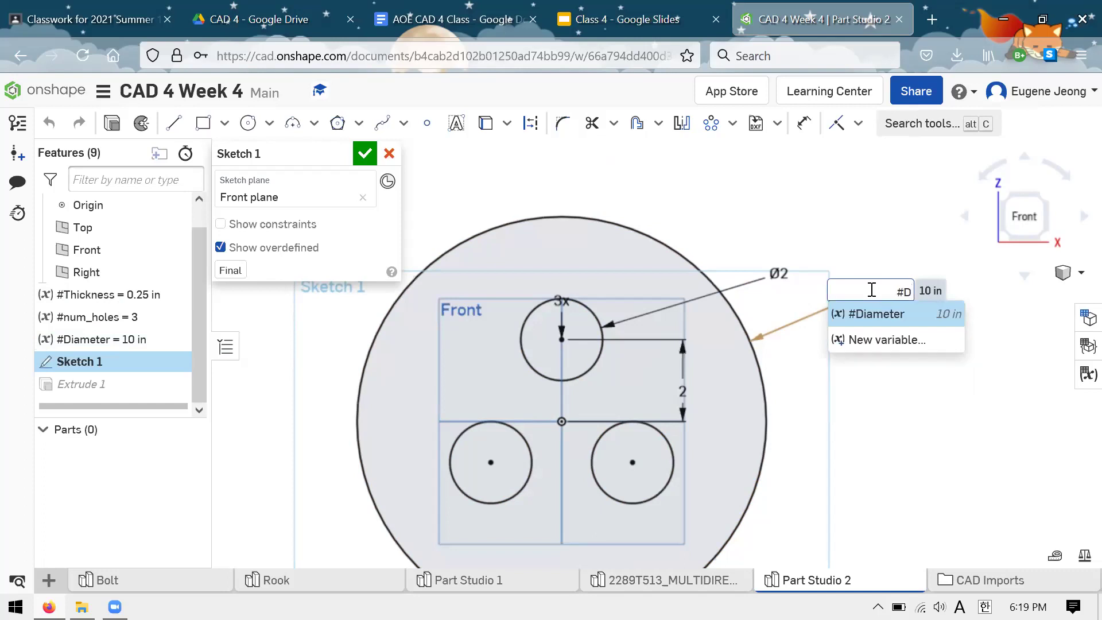
pyautogui.write('iameter')
pyautogui.press('Return')
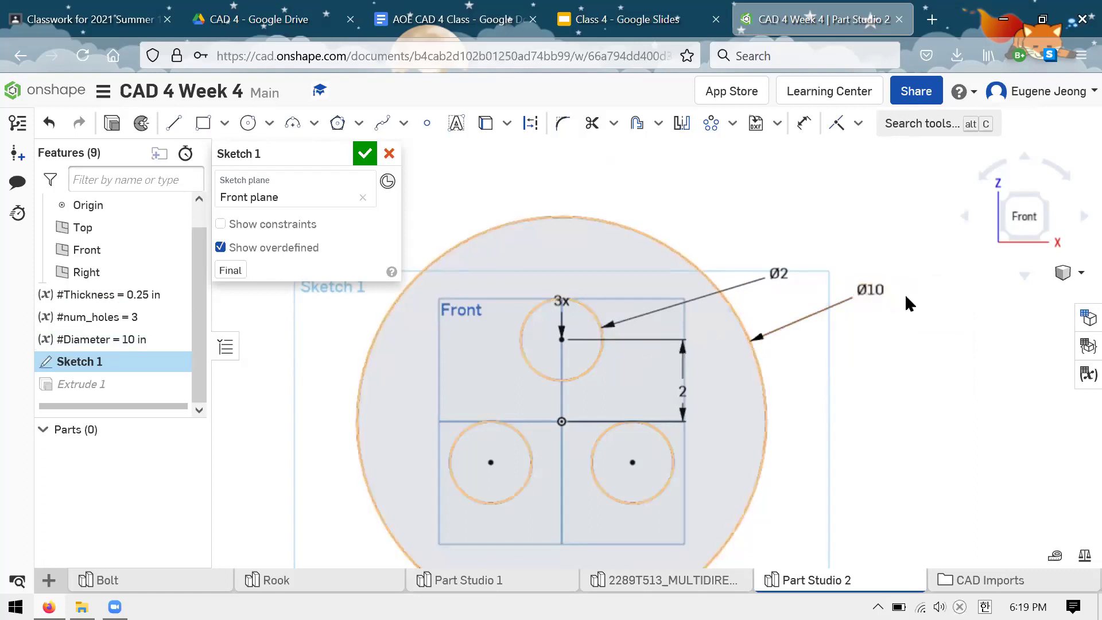
pyautogui.click(865, 289)
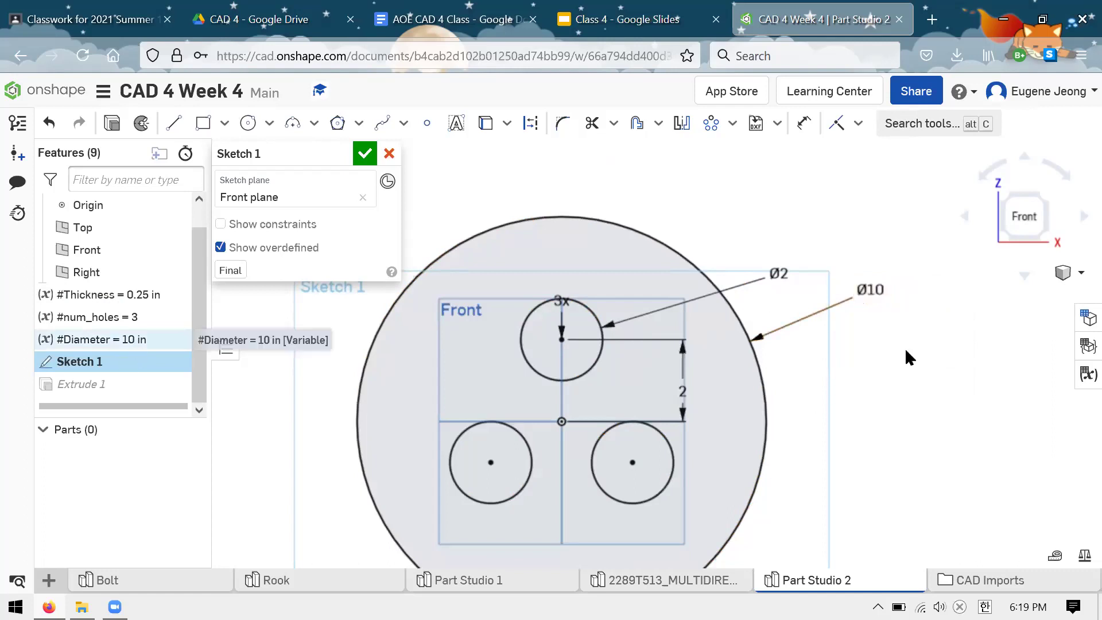
pyautogui.scroll(2, 660, 321)
pyautogui.moveTo(656, 300)
pyautogui.mouseDown()
pyautogui.moveTo(696, 249)
pyautogui.moveTo(739, 259)
pyautogui.mouseUp()
pyautogui.doubleClick(740, 259)
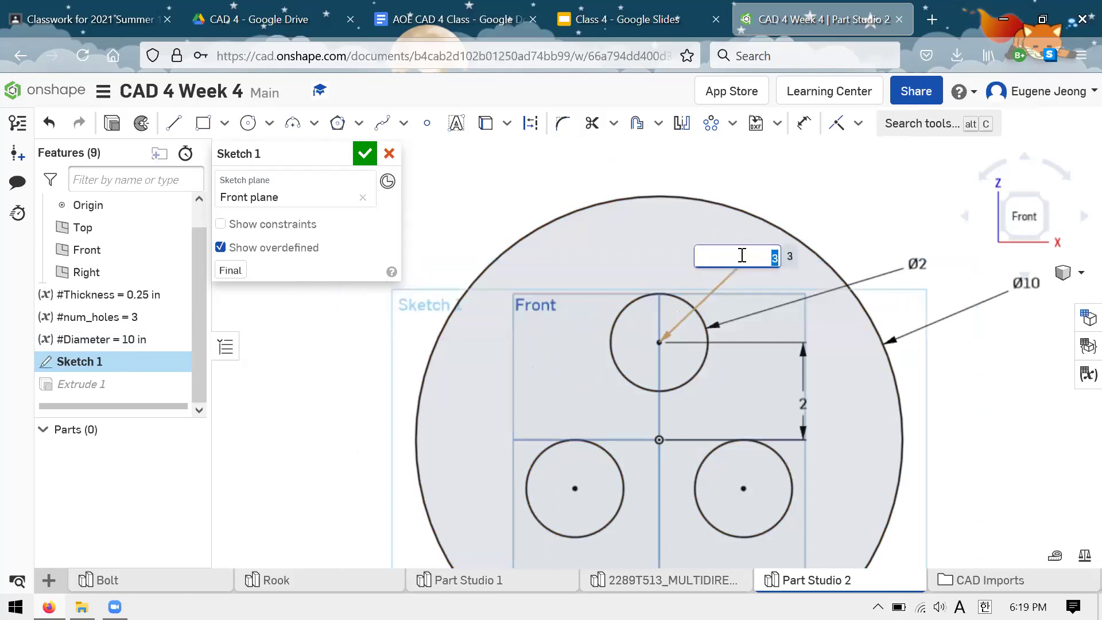
pyautogui.write('#')
pyautogui.write('num_')
pyautogui.write('ho')
pyautogui.press('BackSpace')
pyautogui.write('oles')
pyautogui.press('Return')
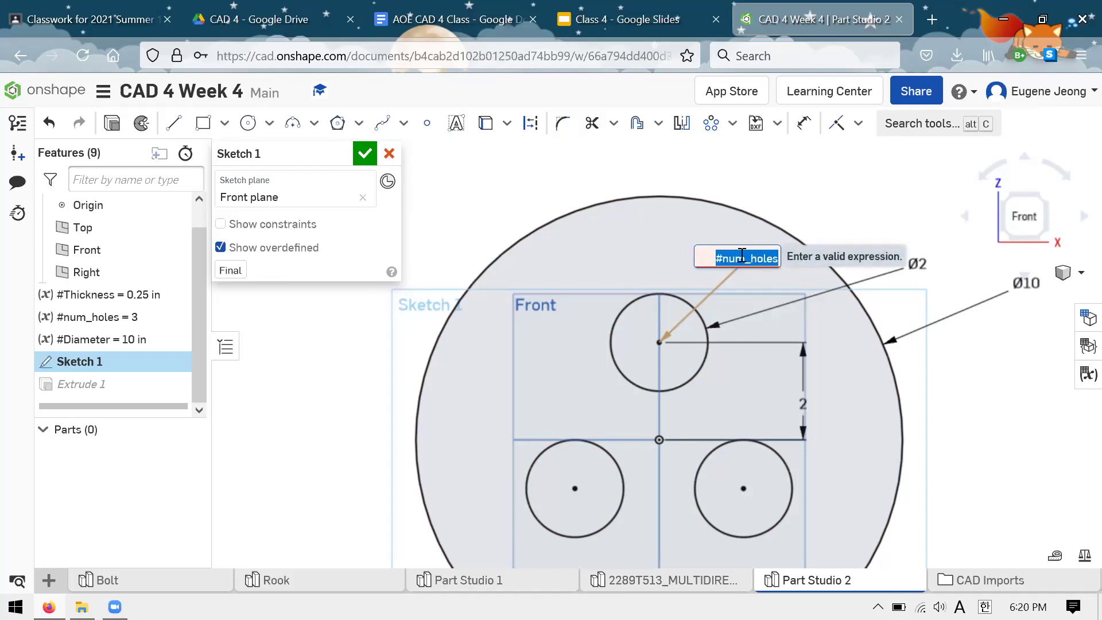
pyautogui.click(739, 257)
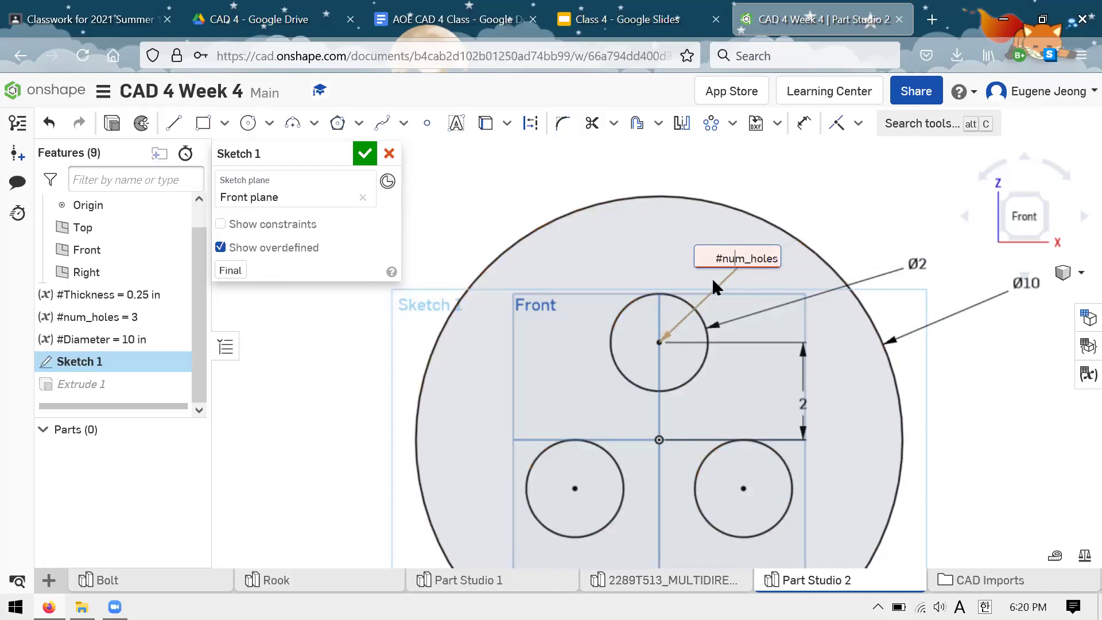
pyautogui.doubleClick(786, 259)
pyautogui.press('BackSpace')
pyautogui.write('3')
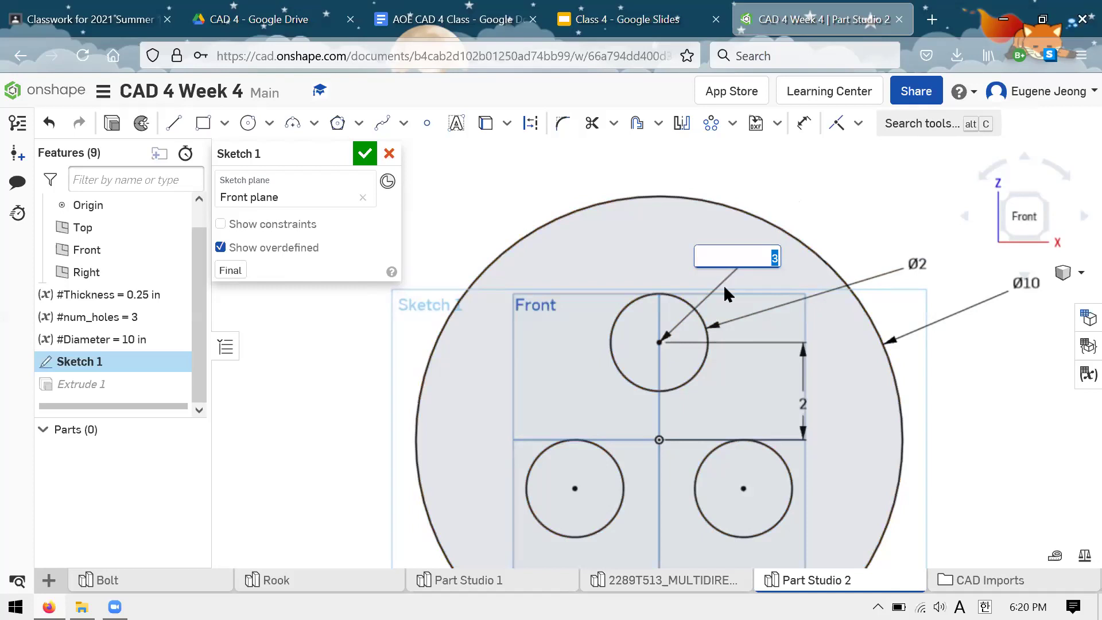
pyautogui.press('BackSpace')
pyautogui.write('#')
pyautogui.press('Escape')
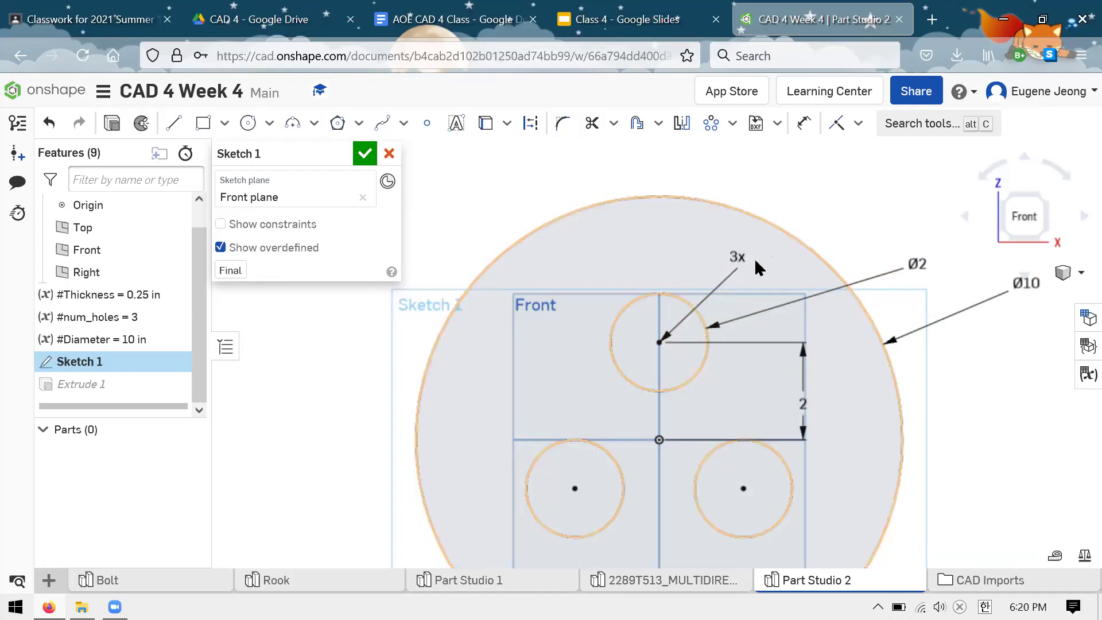
pyautogui.scroll(-2, 802, 290)
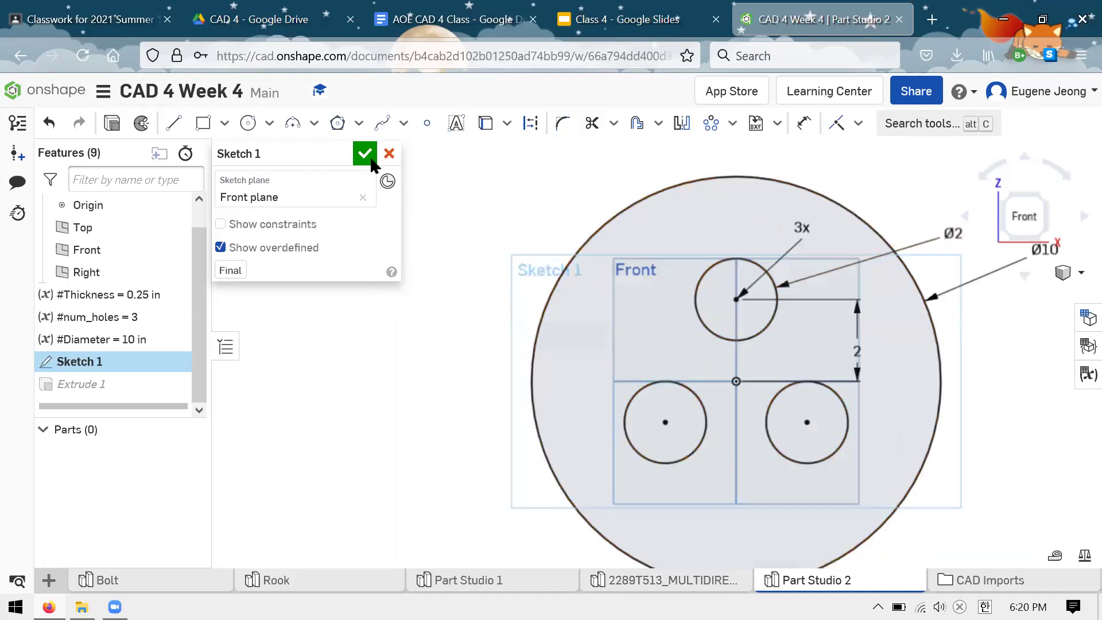
# Finish Sketch 1 and set Extrude 1's depth to #Thickness (0.25 in).
pyautogui.click(107, 383)
pyautogui.rightClick(111, 387)
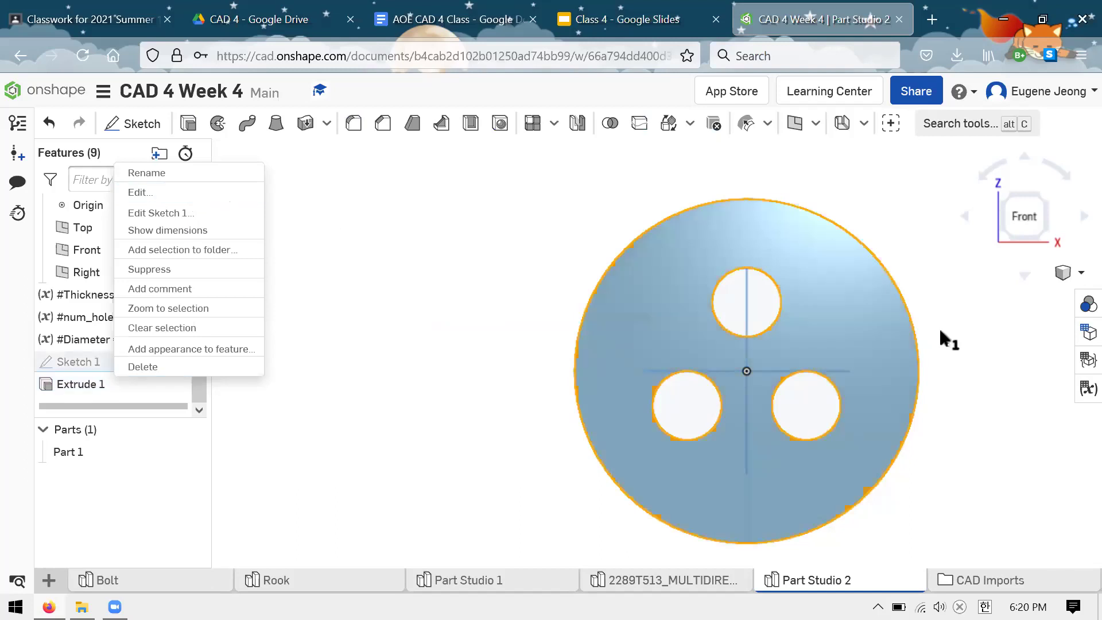
pyautogui.moveTo(929, 332); pyautogui.dragTo(825, 318, button='right')
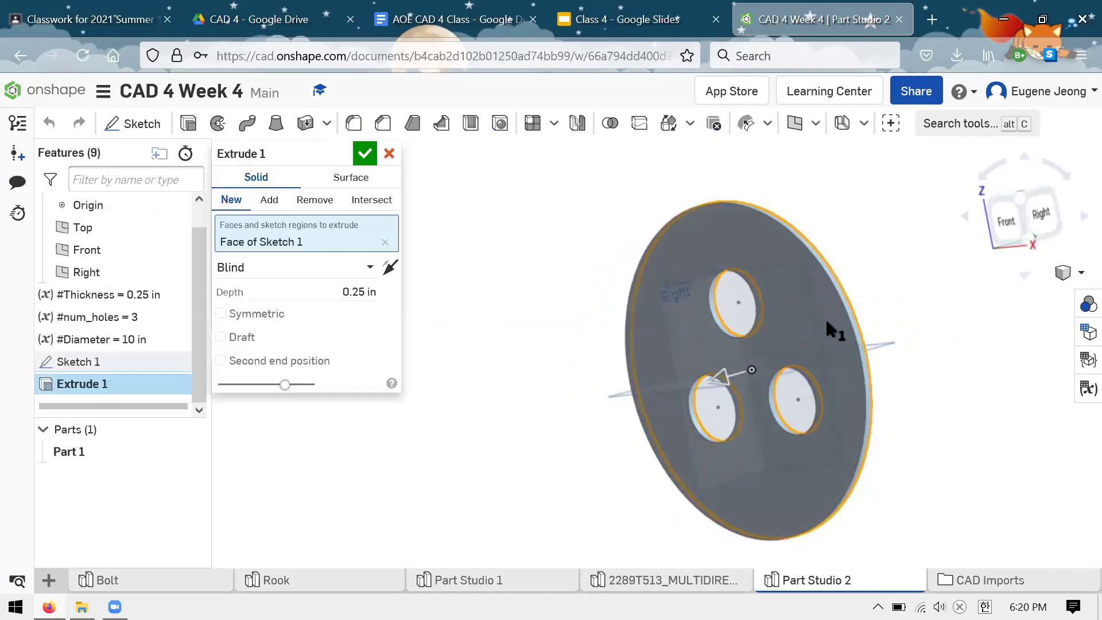
pyautogui.click(358, 292)
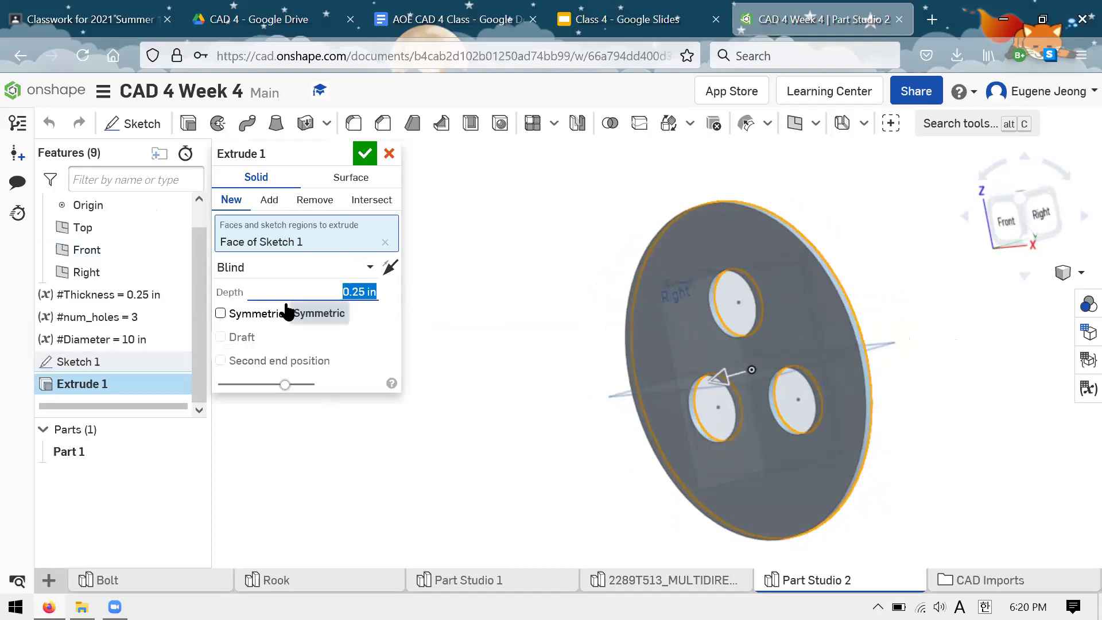
pyautogui.write('#')
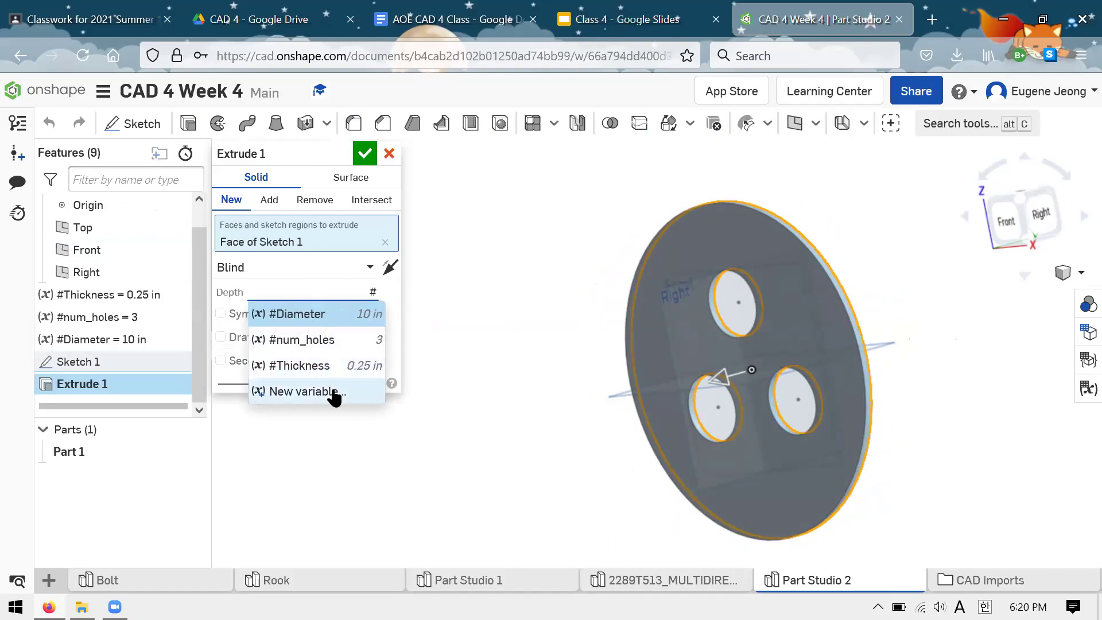
pyautogui.click(305, 367)
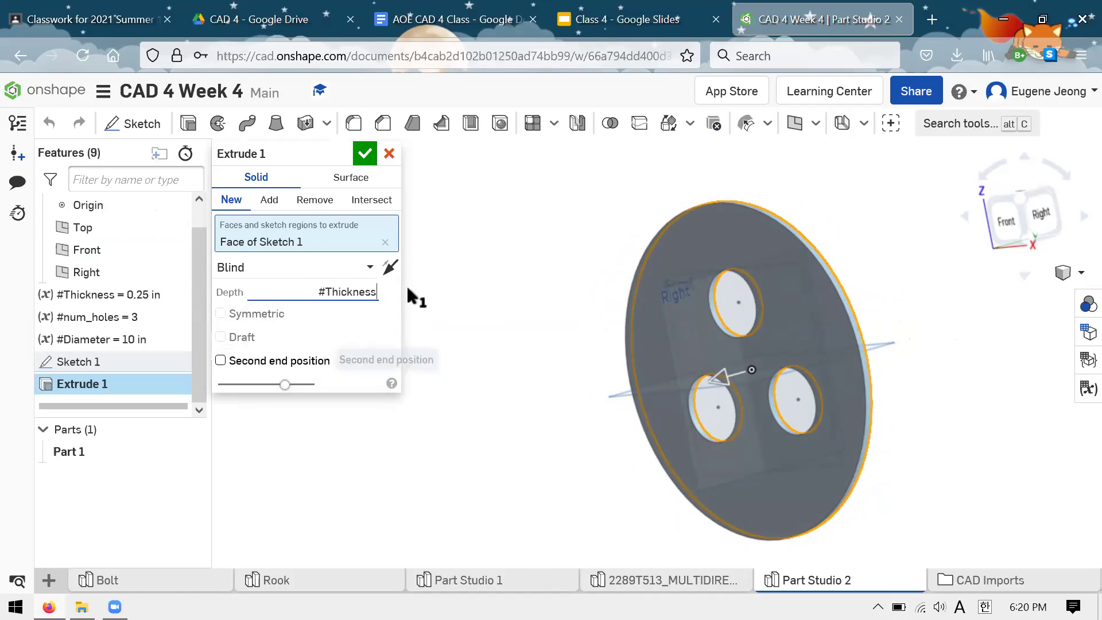
pyautogui.press('Return')
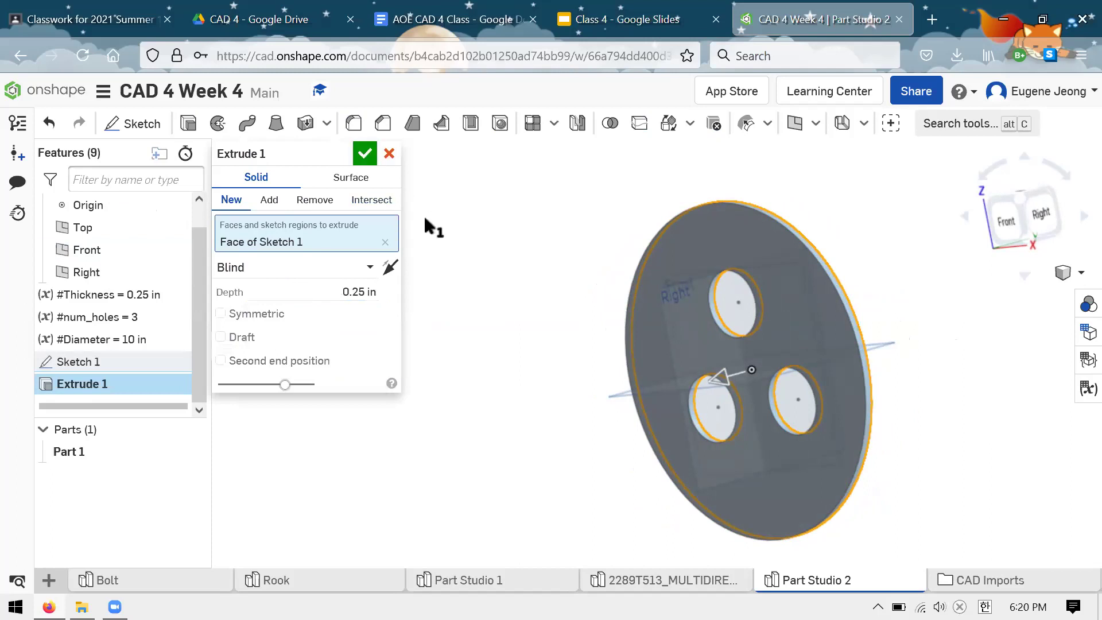
pyautogui.click(365, 153)
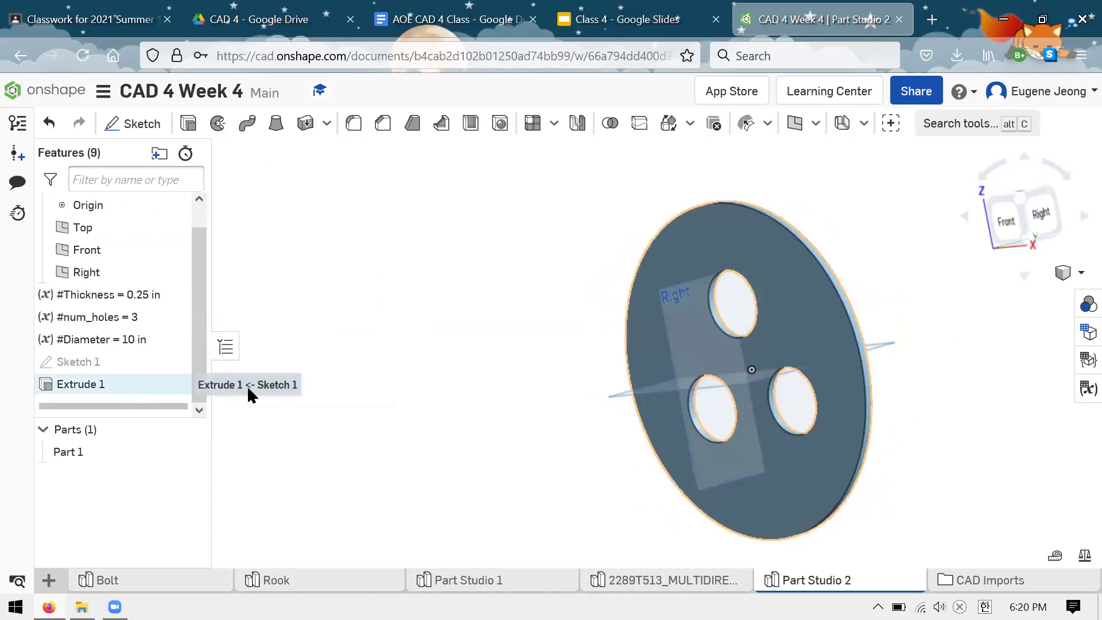
# Return to the front view and reopen Sketch 1, leaving the 3x pattern count unchanged.
pyautogui.click(1005, 235)
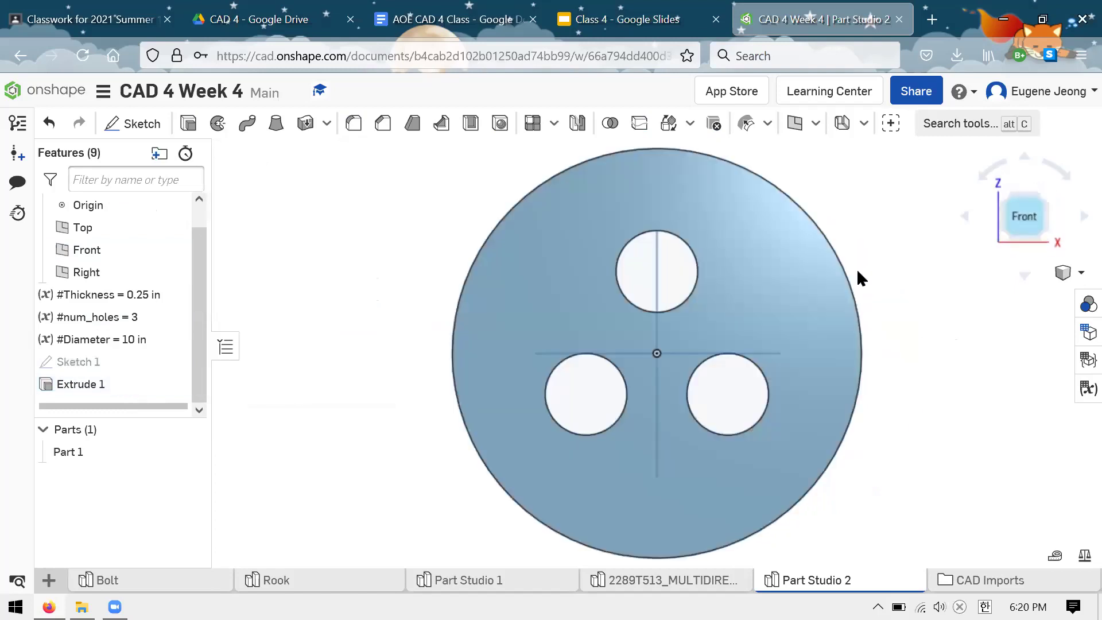
pyautogui.scroll(-3, 686, 334)
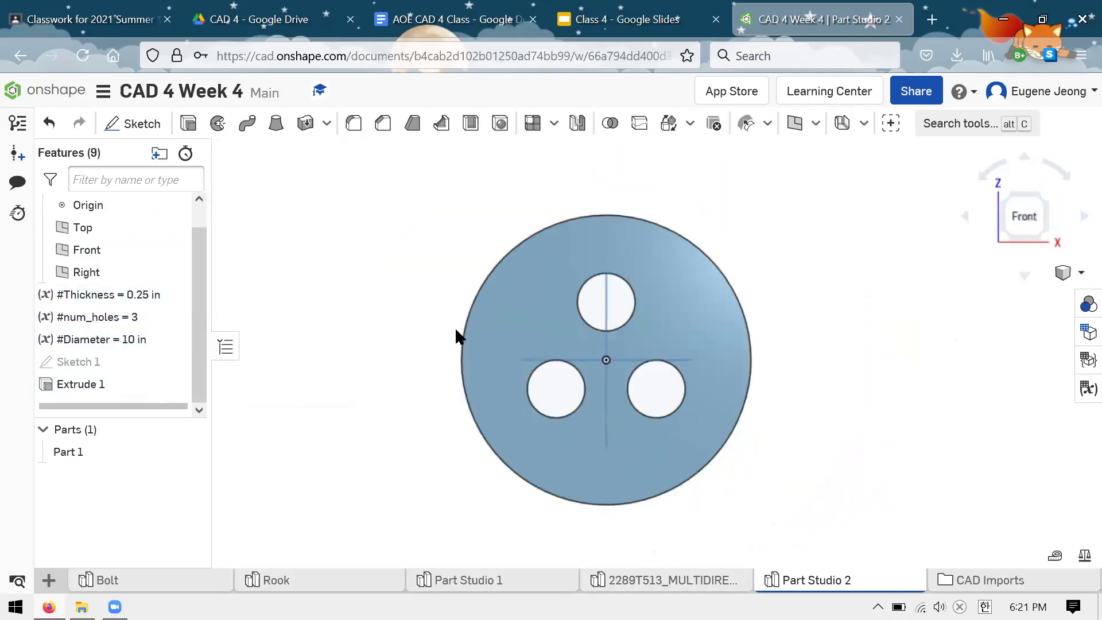
pyautogui.rightClick(107, 361)
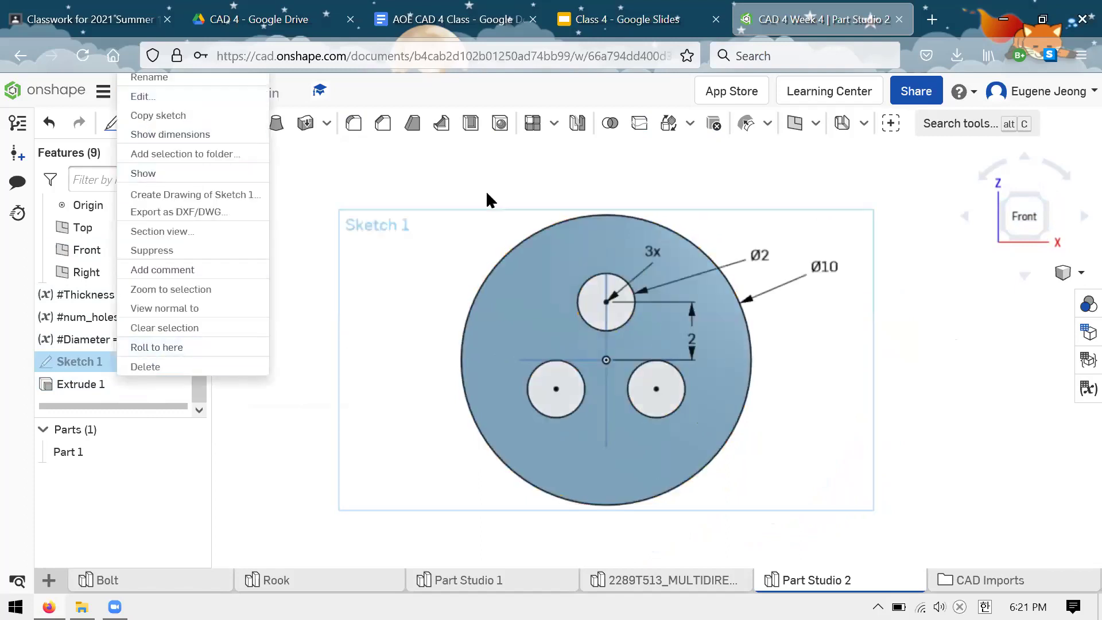
pyautogui.doubleClick(640, 260)
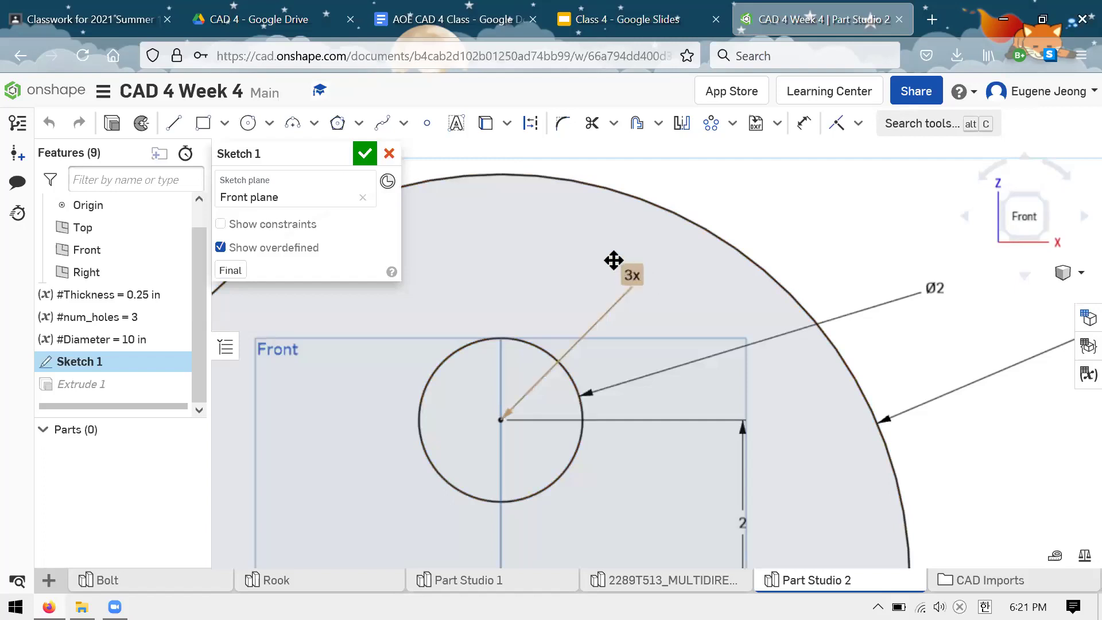
pyautogui.scroll(-3, 632, 270)
pyautogui.doubleClick(620, 265)
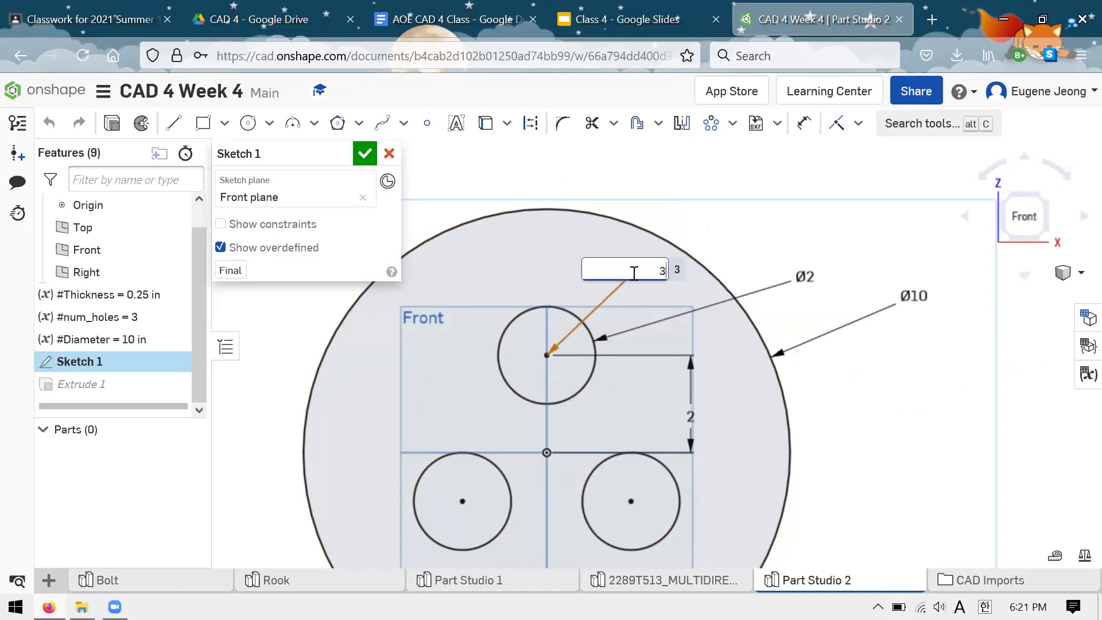
pyautogui.press('Return')
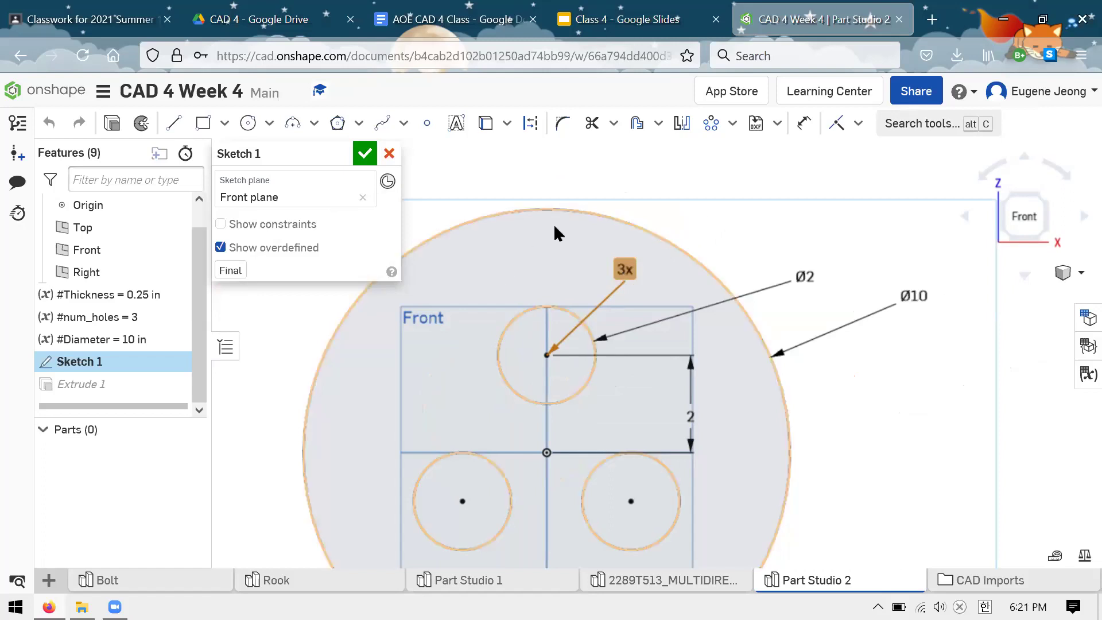
# Delete the lower-right and lower-left hole circles from the sketch.
pyautogui.scroll(-2, 519, 255)
pyautogui.scroll(2, 523, 408)
pyautogui.click(665, 466)
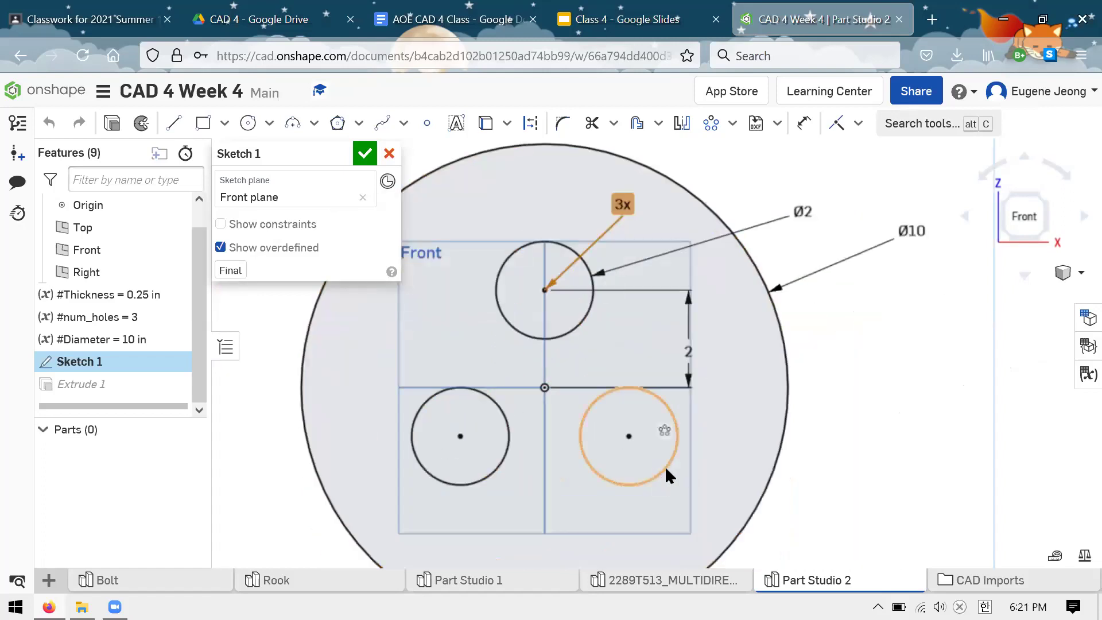
pyautogui.press('Delete')
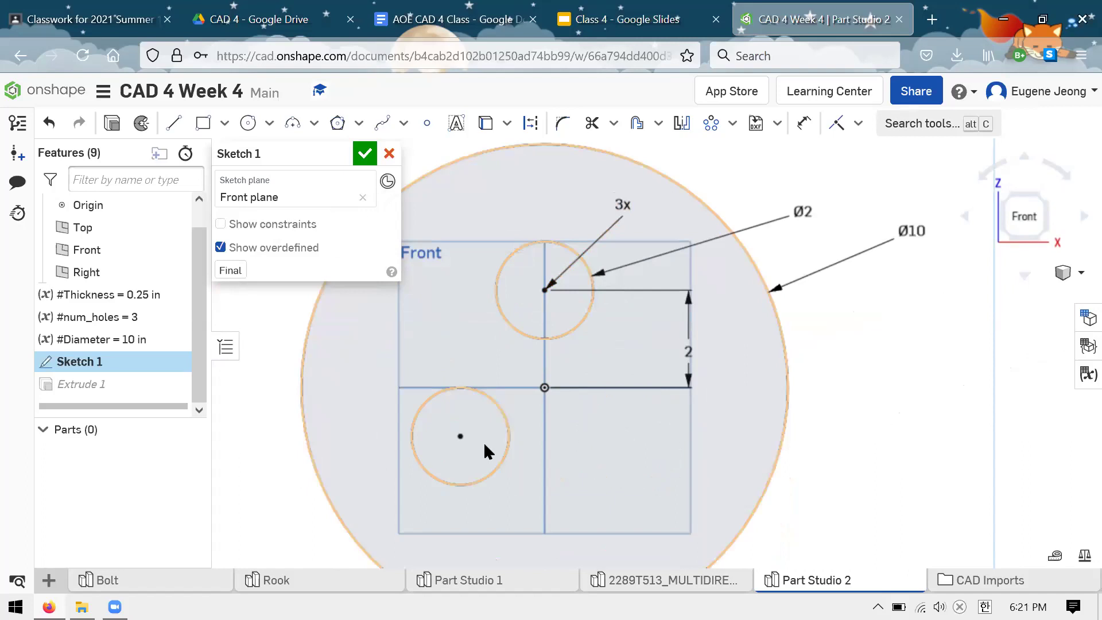
pyautogui.click(483, 476)
pyautogui.press('Delete')
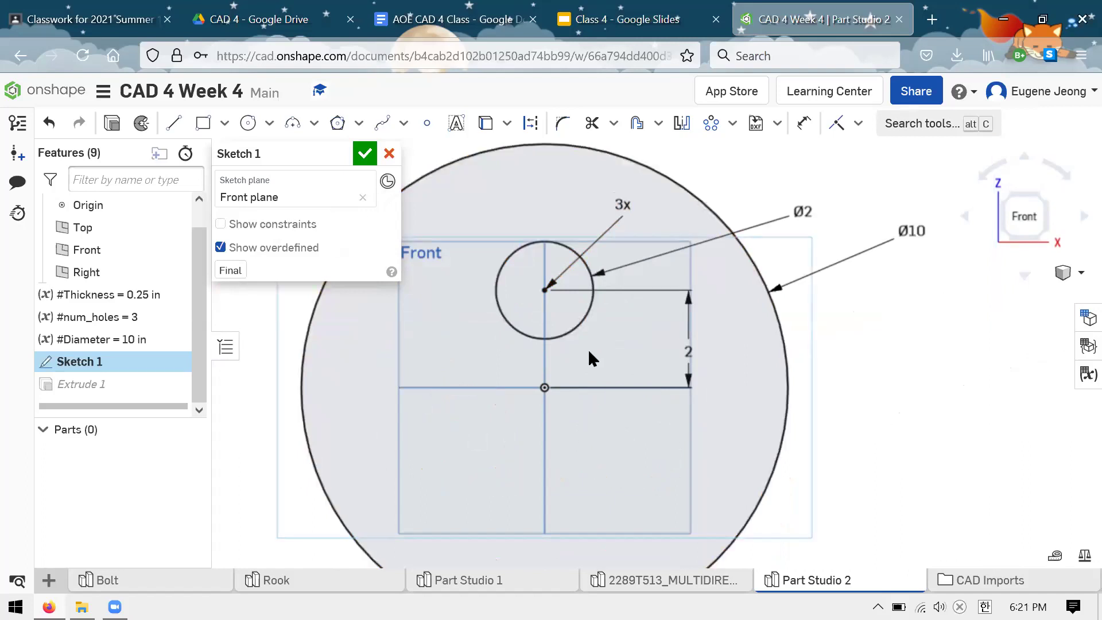
# Accept Sketch 1, then start a circular feature pattern and cancel it.
pyautogui.click(364, 154)
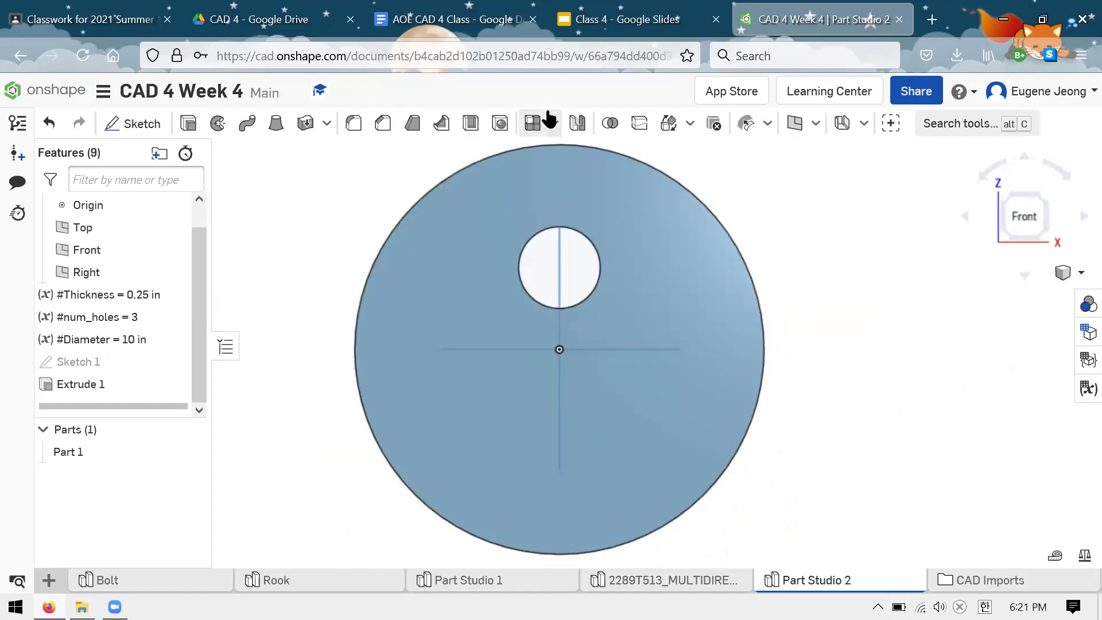
pyautogui.click(553, 122)
pyautogui.click(552, 182)
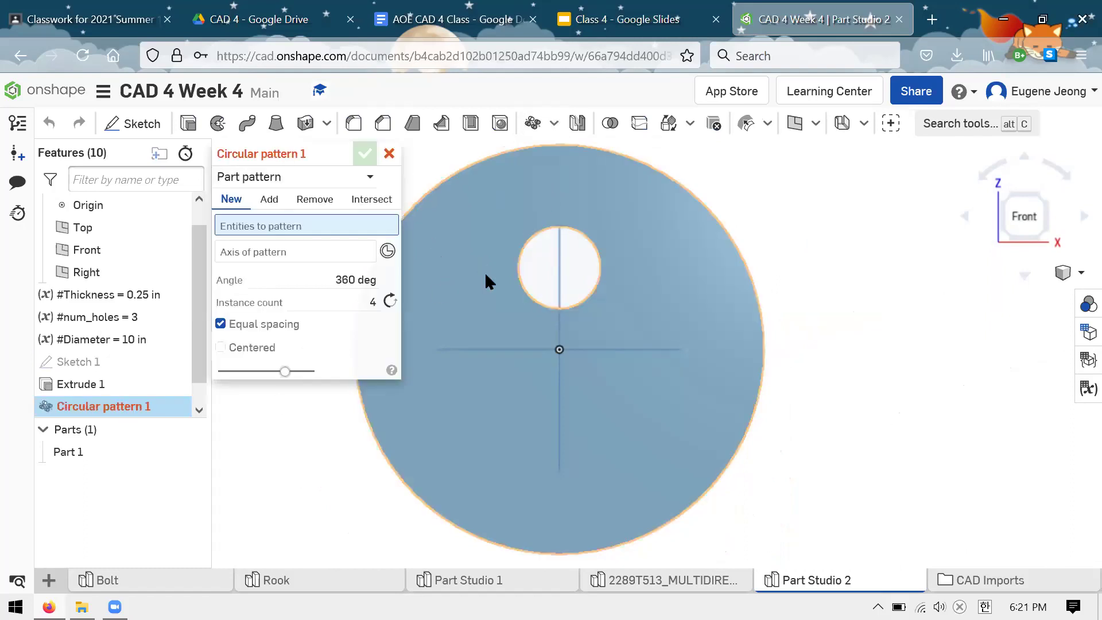
pyautogui.click(301, 179)
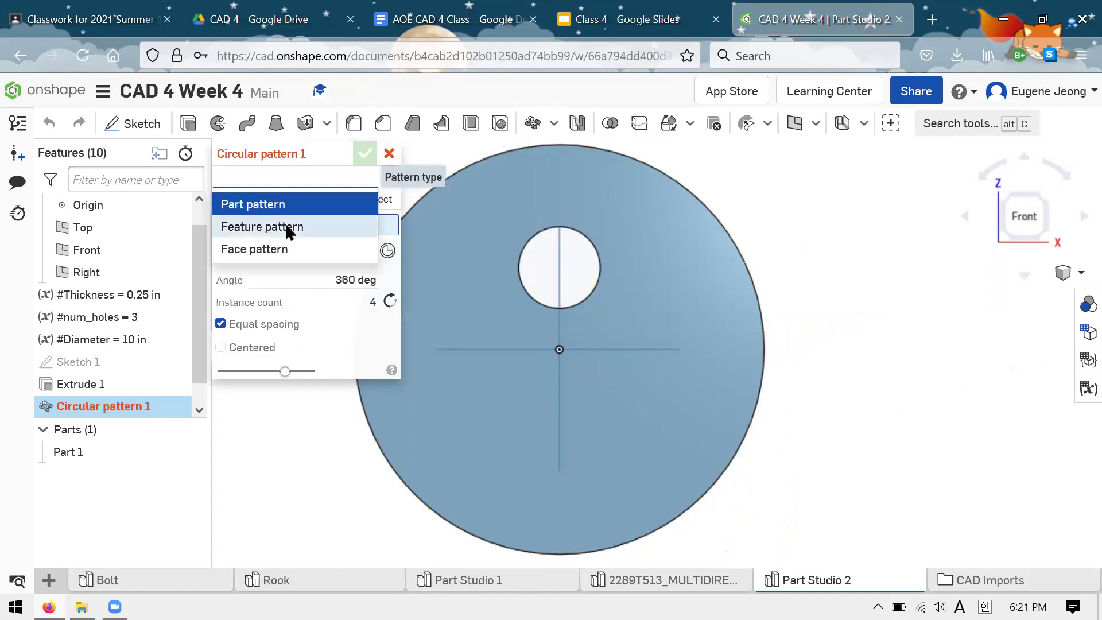
pyautogui.click(287, 227)
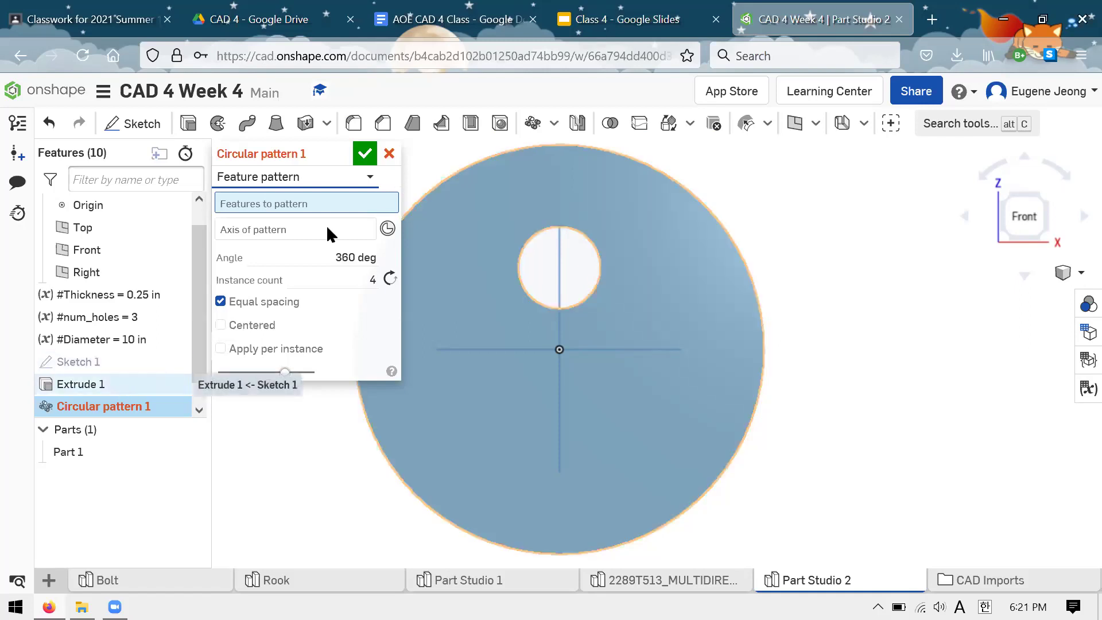
pyautogui.click(389, 153)
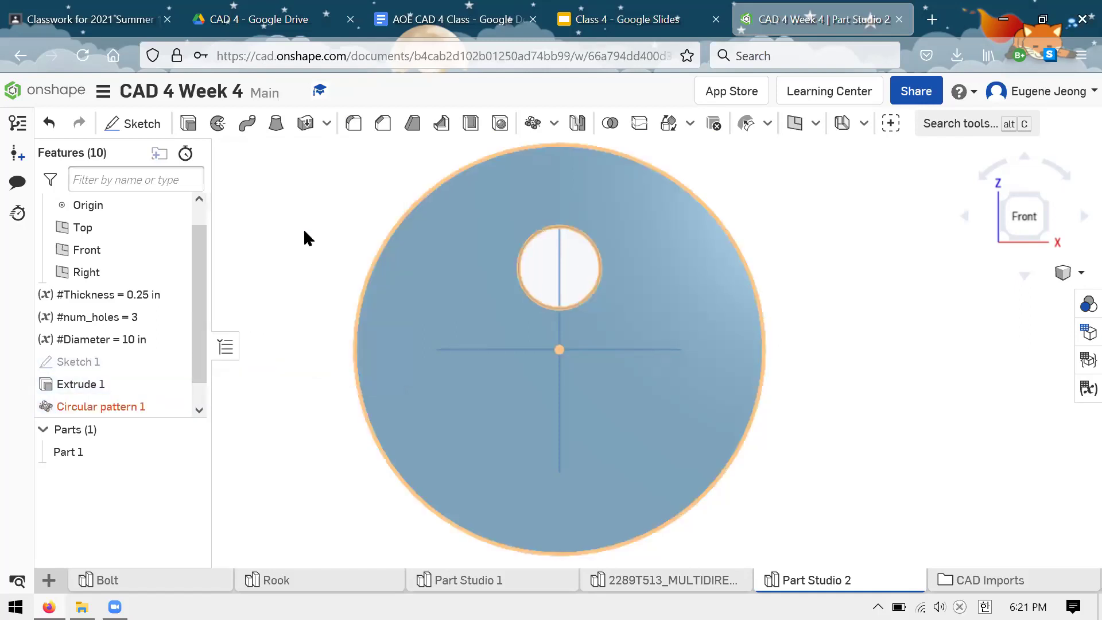
# Edit Extrude 1 to include the inner circle region, making it a solid disc.
pyautogui.click(135, 384)
pyautogui.rightClick(135, 384)
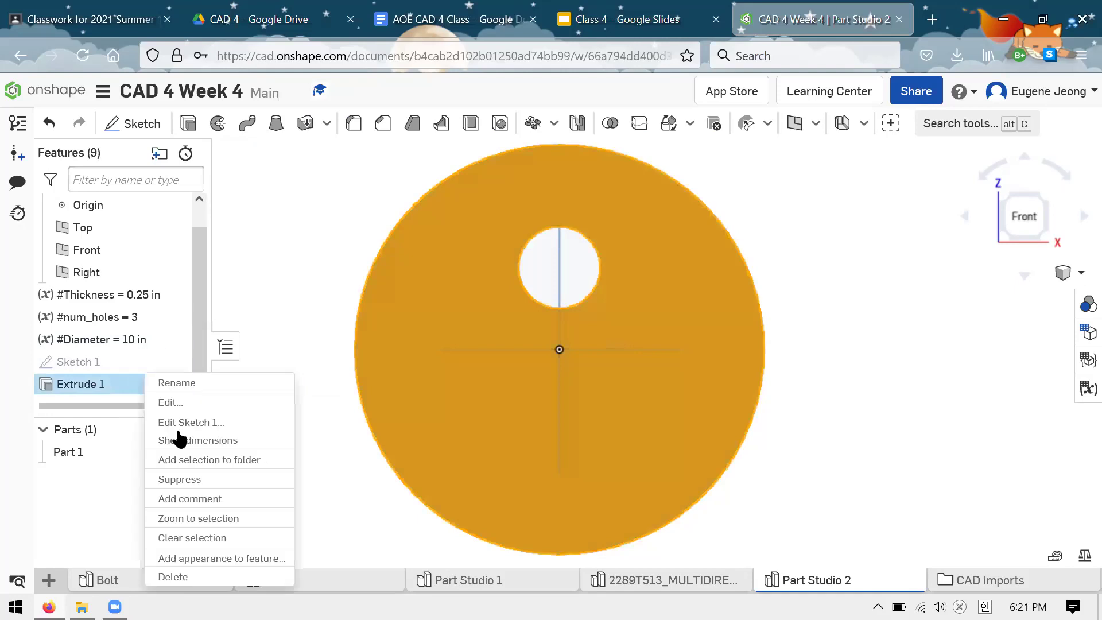
pyautogui.click(167, 396)
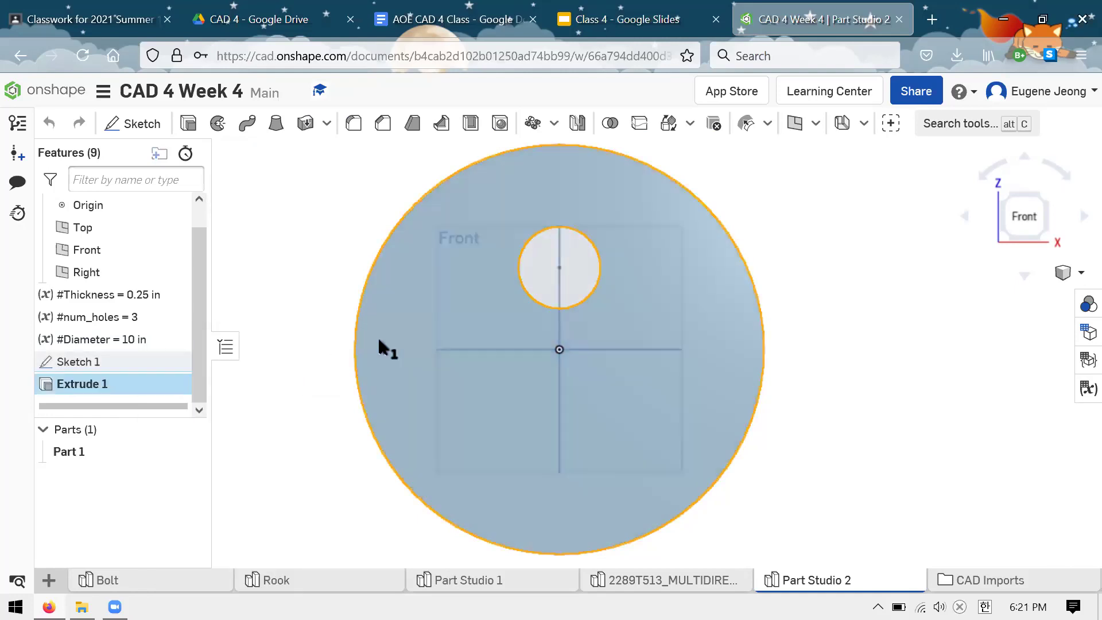
pyautogui.click(574, 254)
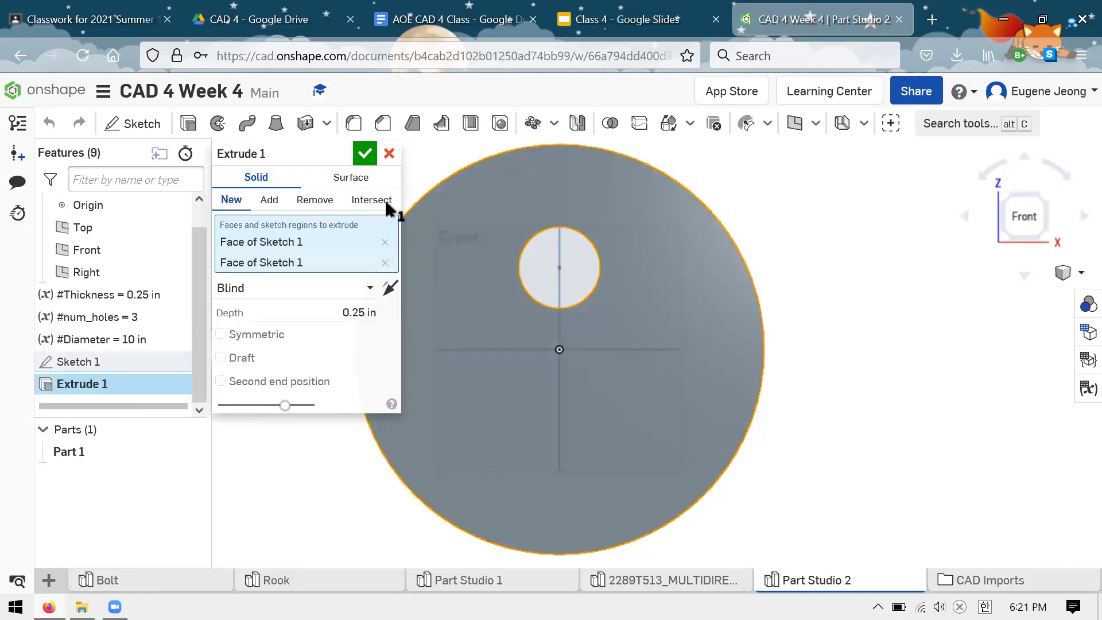
pyautogui.click(364, 153)
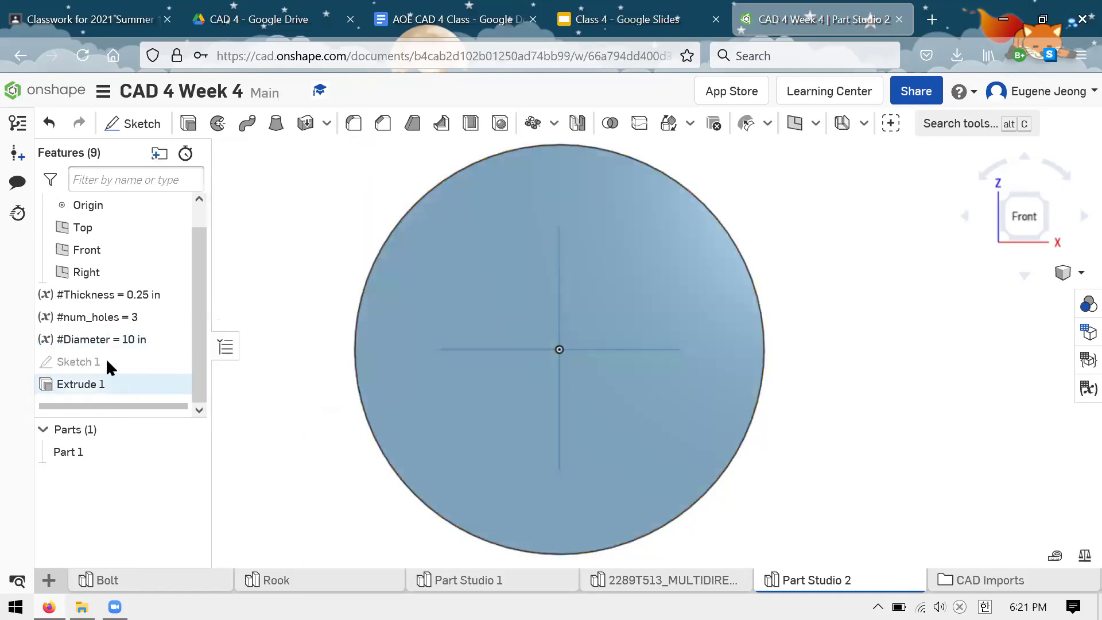
# Add a Remove extrude of the Sketch 1 circle, flipped into the disc, set to Through all.
pyautogui.click(174, 362)
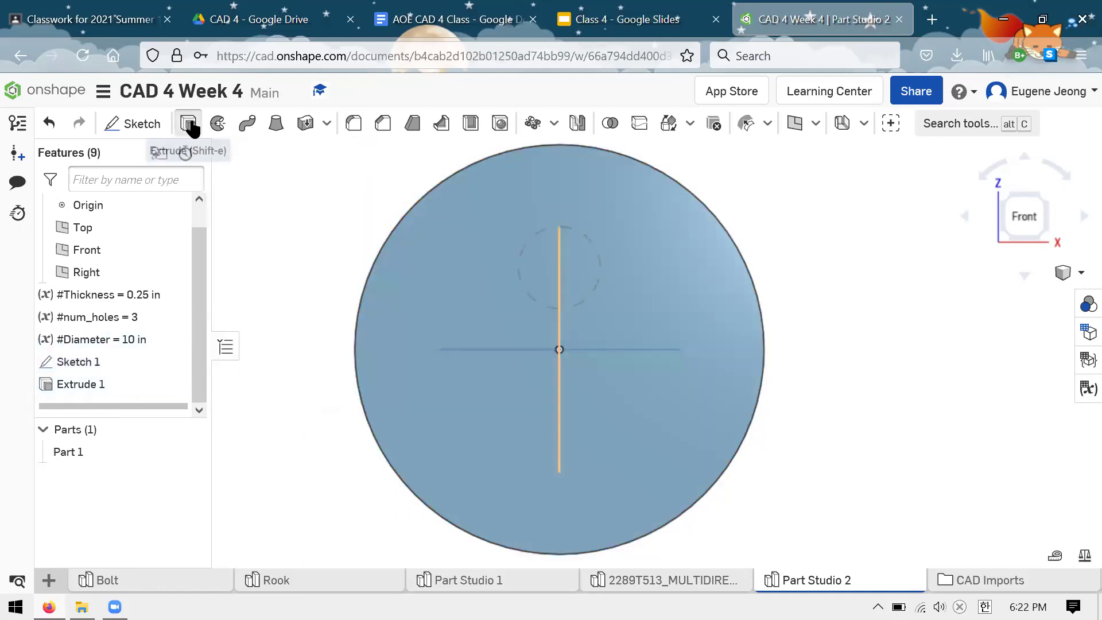
pyautogui.click(189, 123)
pyautogui.click(314, 201)
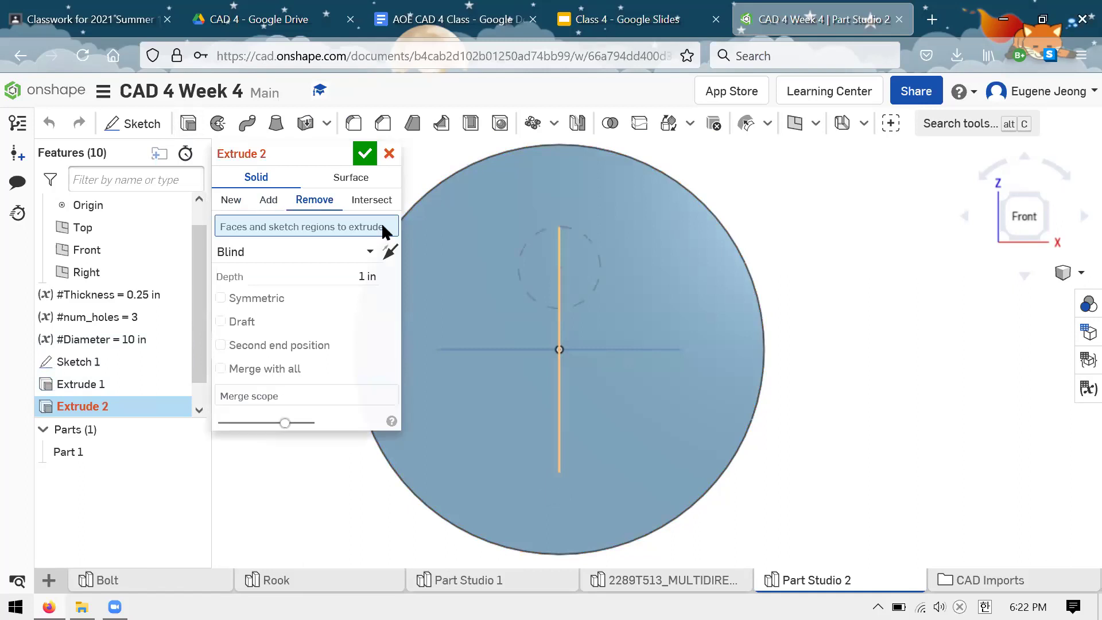
pyautogui.click(567, 264)
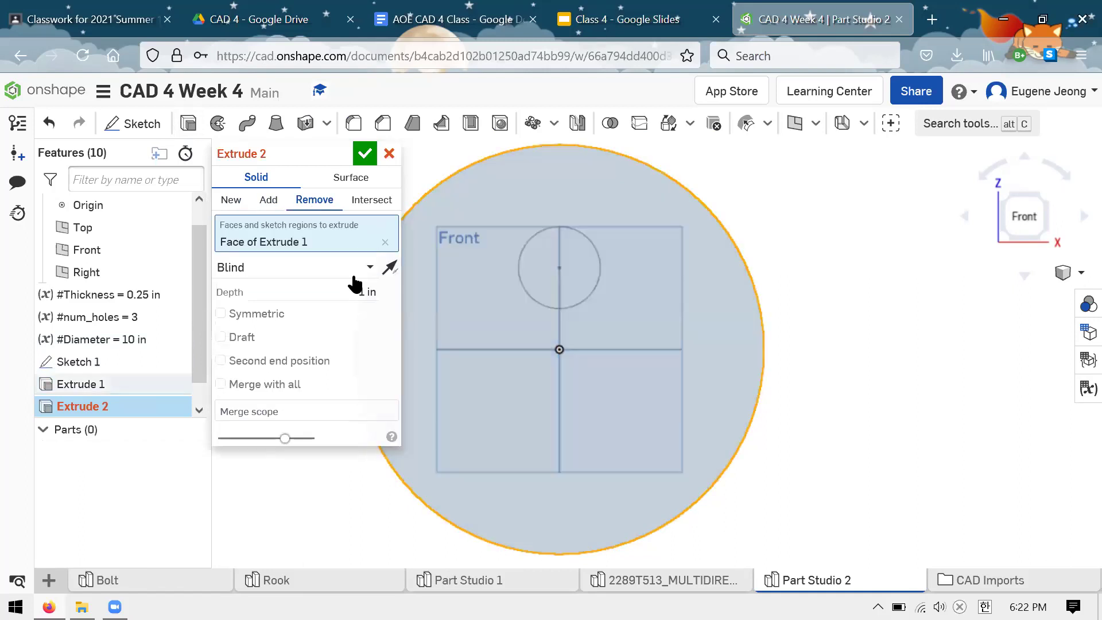
pyautogui.click(567, 270)
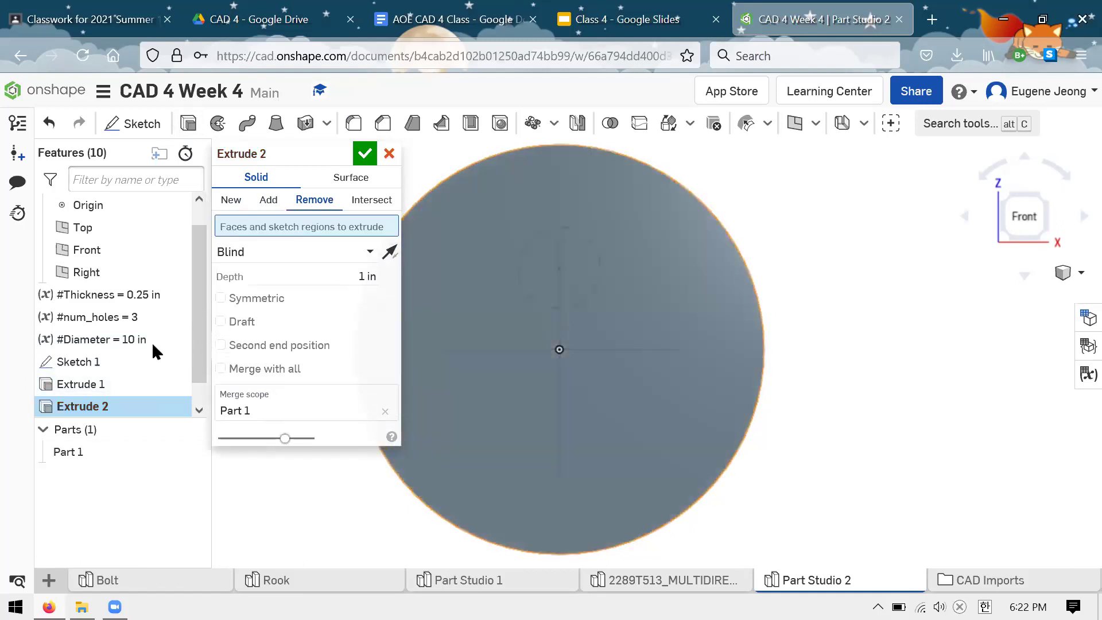
pyautogui.moveTo(639, 215)
pyautogui.mouseDown(button='right')
pyautogui.moveTo(716, 184)
pyautogui.moveTo(544, 290)
pyautogui.moveTo(568, 291)
pyautogui.moveTo(476, 281)
pyautogui.mouseUp(button='right')
pyautogui.click(388, 271)
pyautogui.click(369, 268)
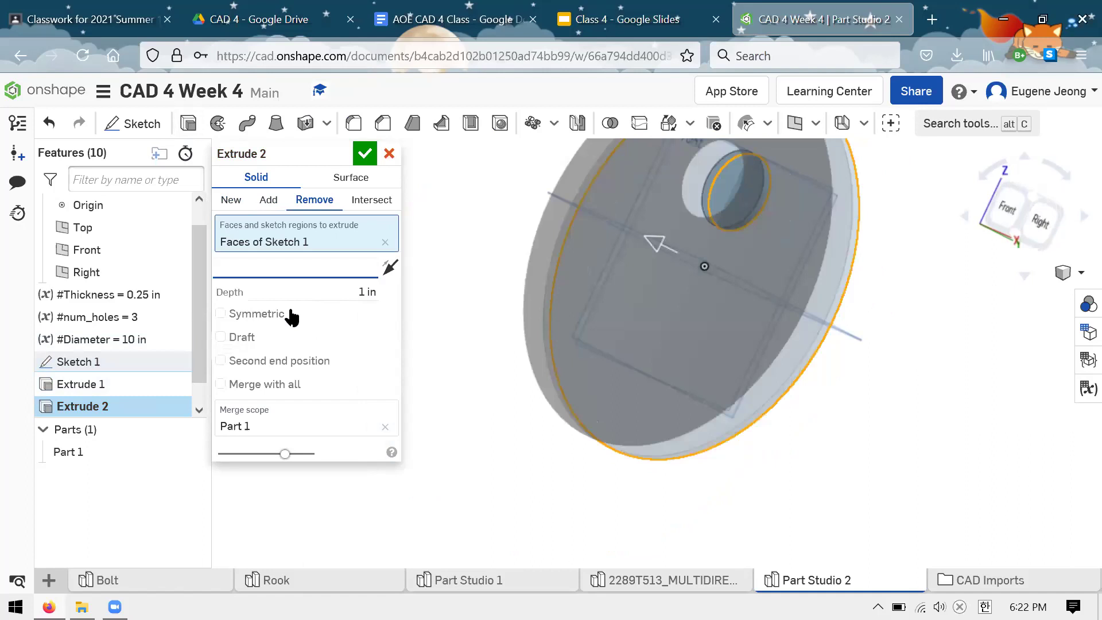
pyautogui.click(281, 407)
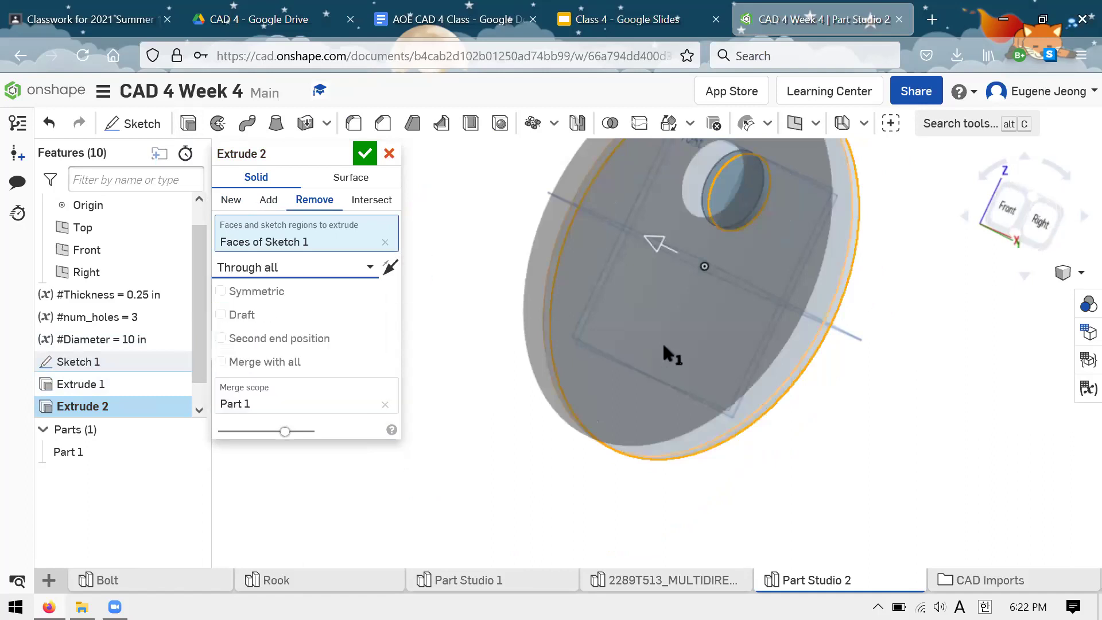
pyautogui.moveTo(688, 271); pyautogui.dragTo(860, 267, button='right')
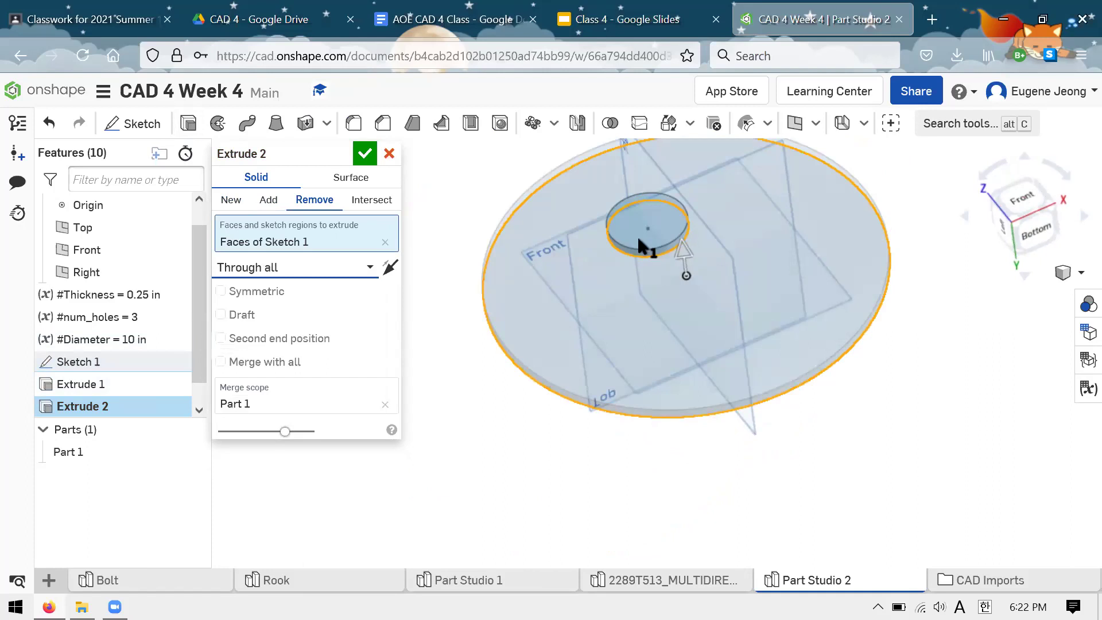
pyautogui.click(365, 154)
# Re-edit Extrude 2, adjusting its cut selection, and confirm it again.
pyautogui.hotkey('shift', '1')
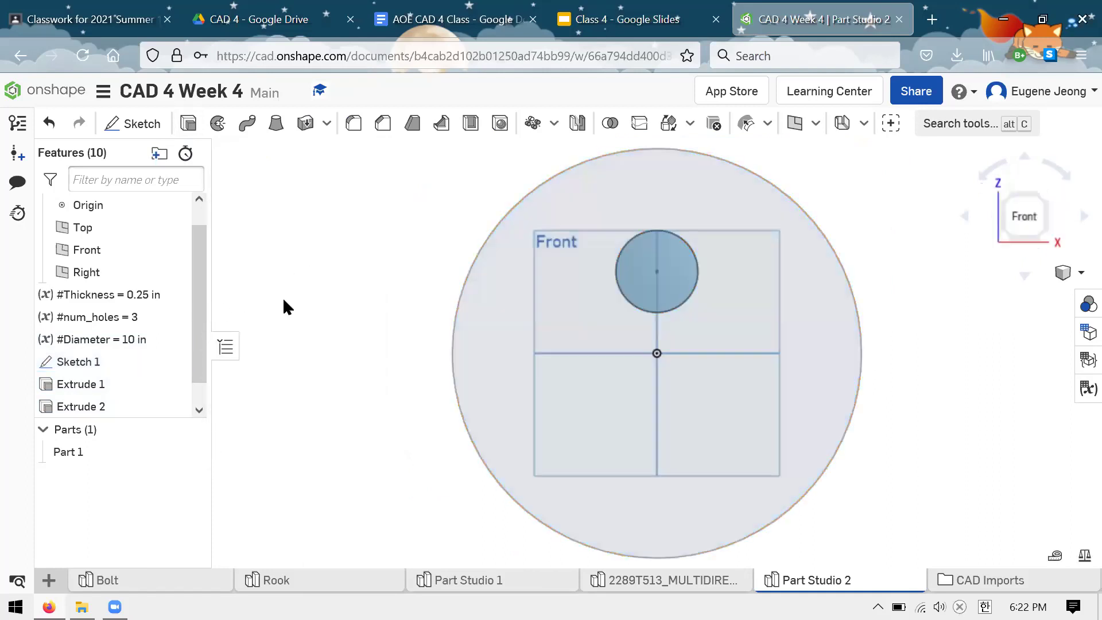
pyautogui.press('Left')
pyautogui.press('Left')
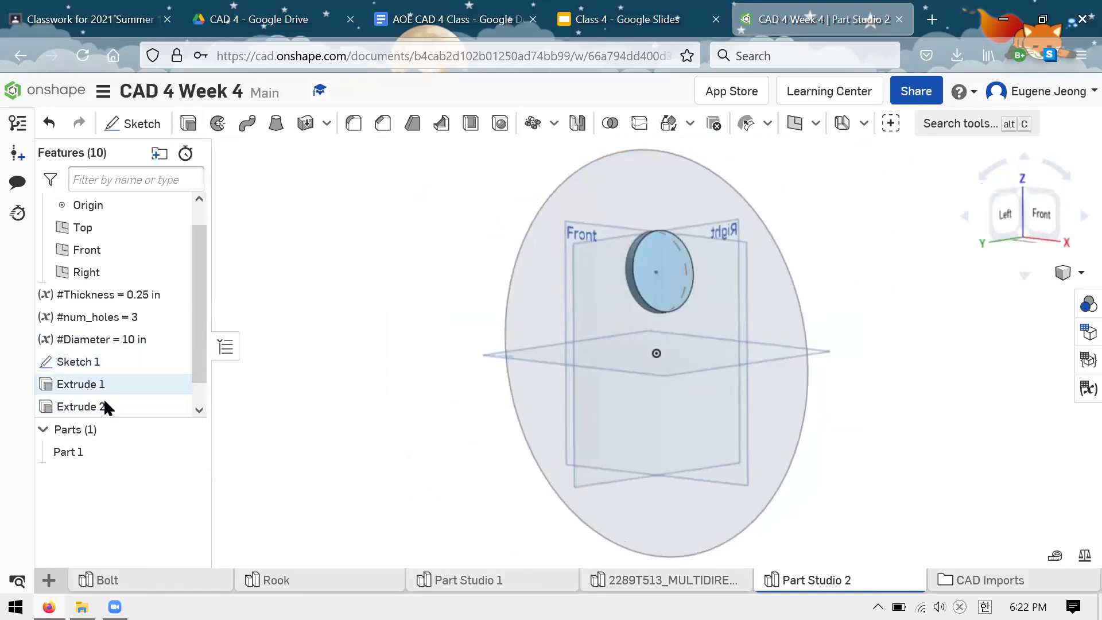
pyautogui.click(106, 407)
pyautogui.rightClick(107, 407)
pyautogui.click(191, 210)
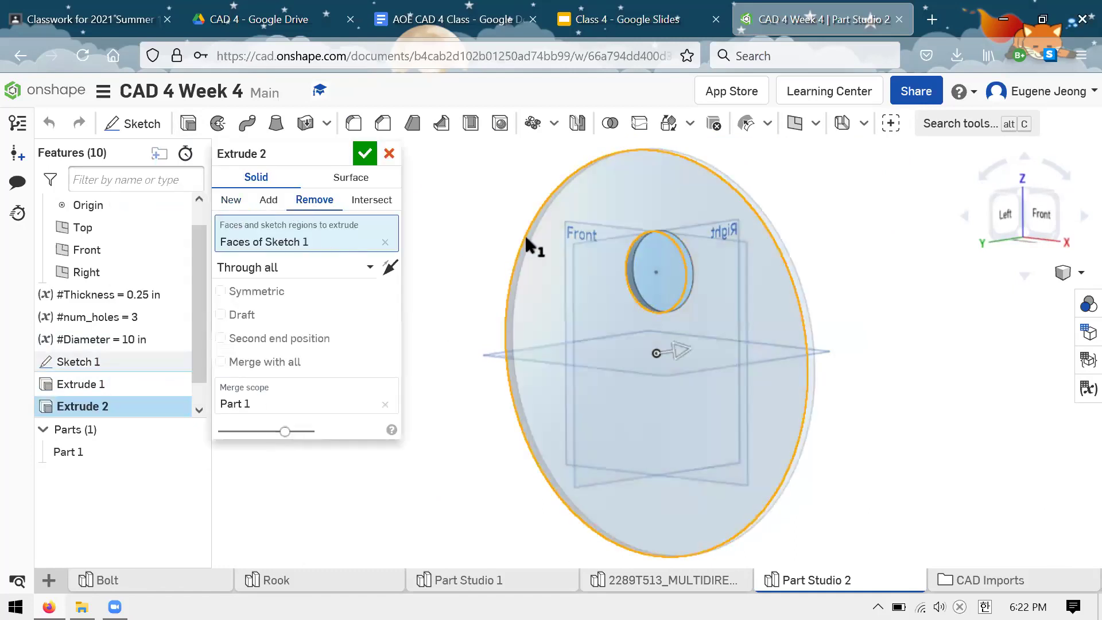
pyautogui.press('Left')
pyautogui.press('Left')
pyautogui.press('Left')
pyautogui.press('Right')
pyautogui.press('Right')
pyautogui.click(670, 266)
pyautogui.click(657, 273)
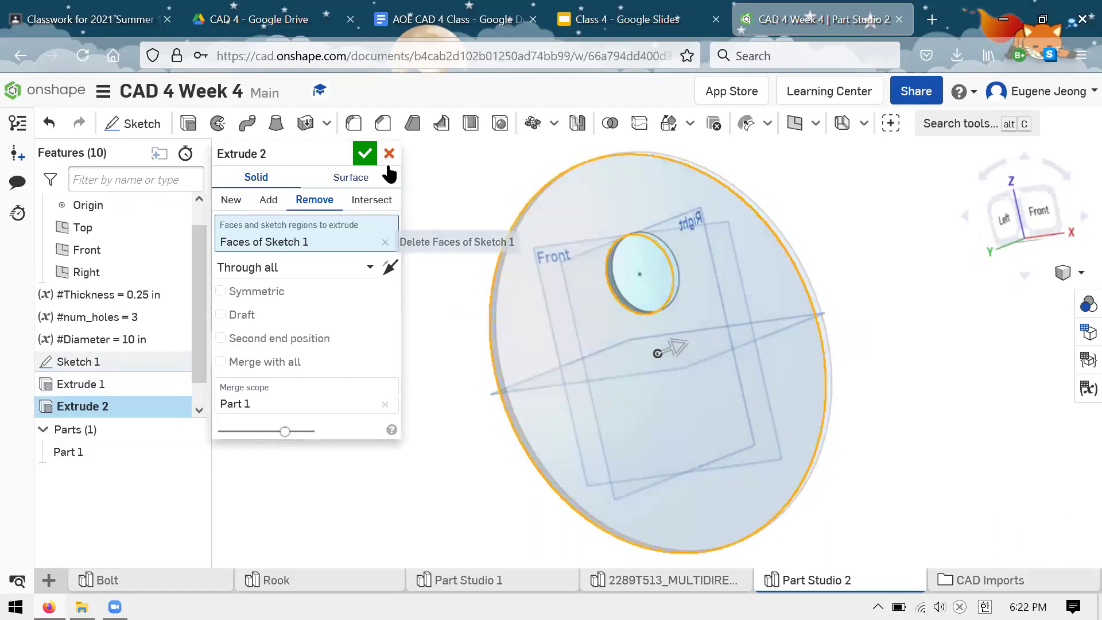
pyautogui.click(365, 153)
pyautogui.press('Right')
pyautogui.press('Right')
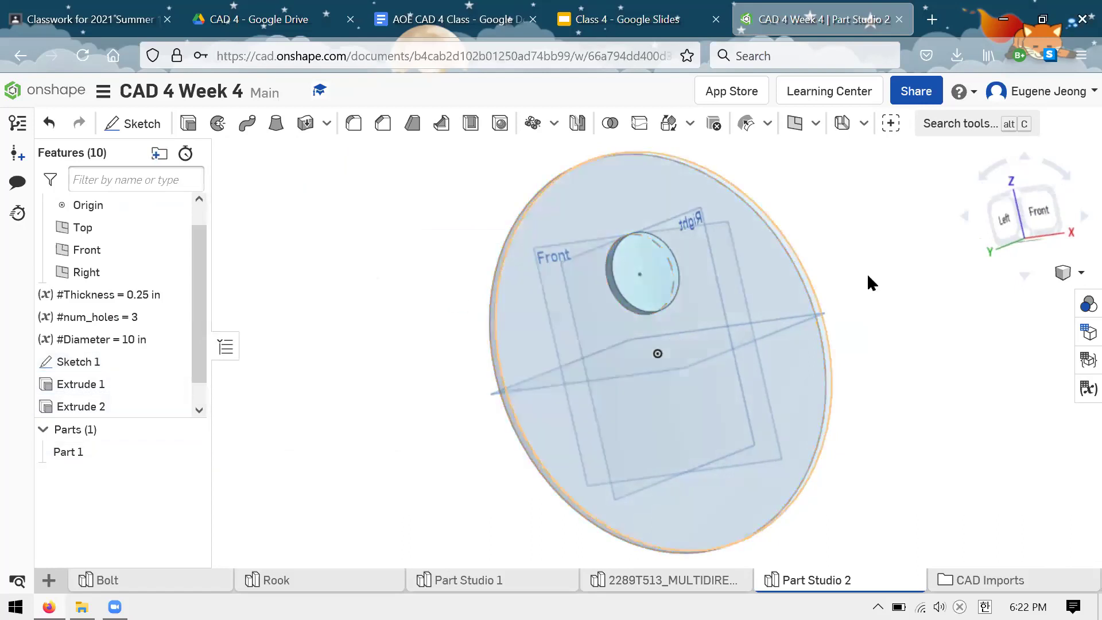
# Re-edit Extrude 2 to cut only the sketch circle, confirm the Ø2 hole, and view from Front.
pyautogui.rightClick(146, 402)
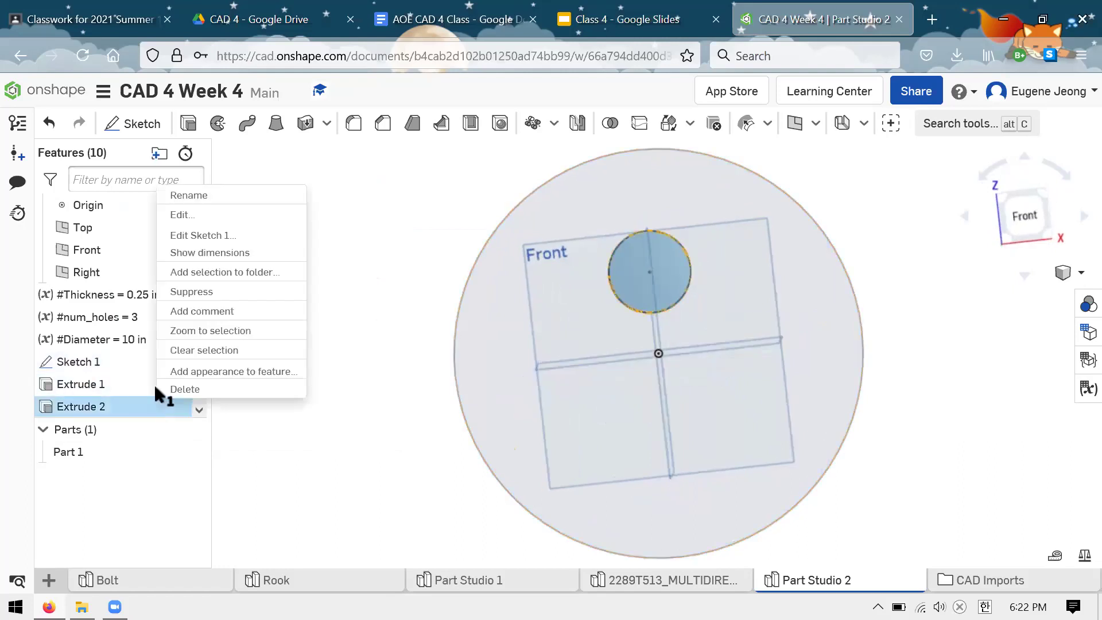
pyautogui.click(224, 215)
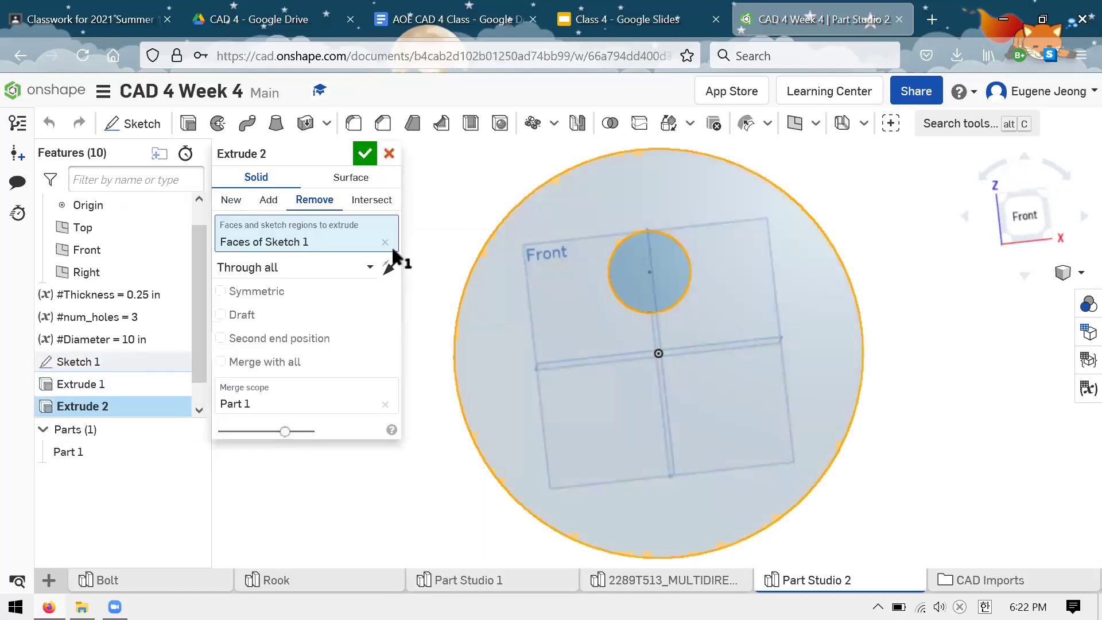
pyautogui.click(660, 252)
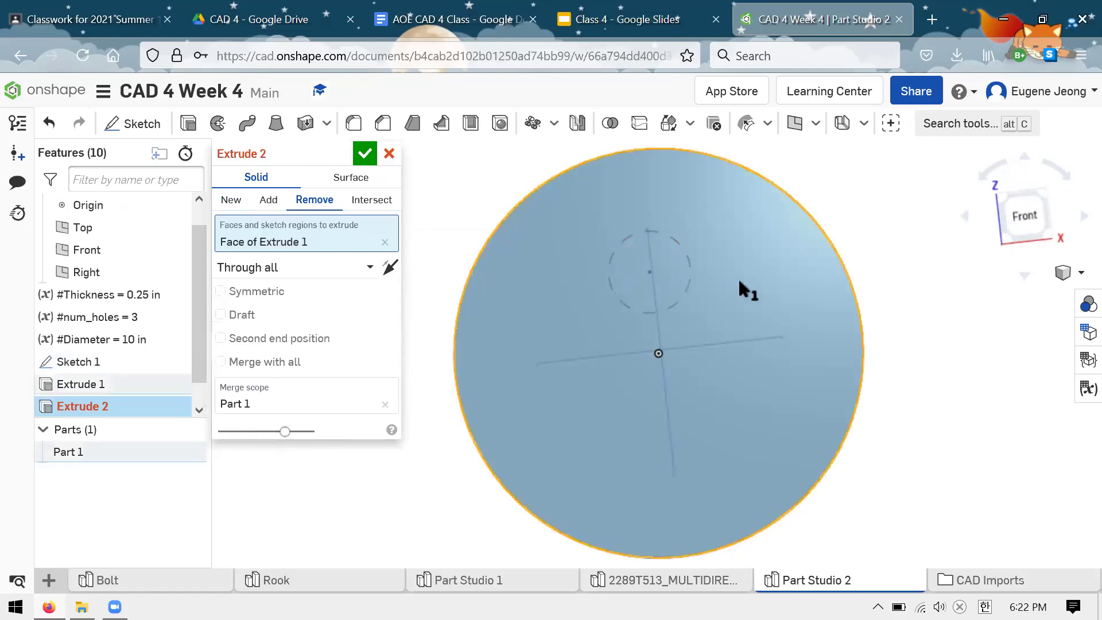
pyautogui.click(726, 327)
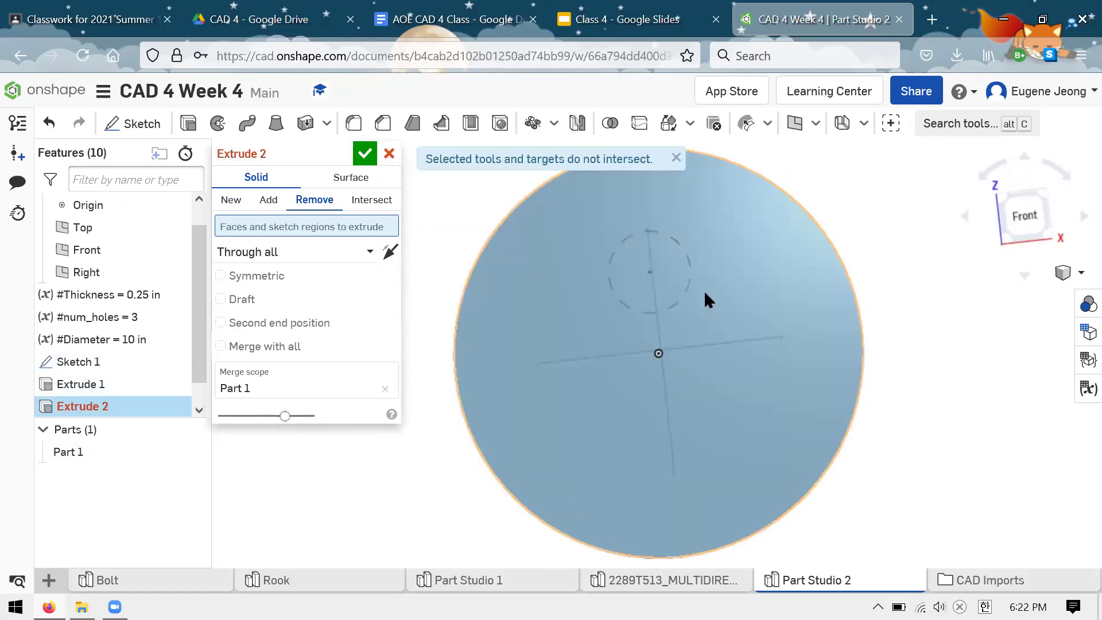
pyautogui.moveTo(805, 303); pyautogui.dragTo(753, 285, button='right')
pyautogui.click(753, 285)
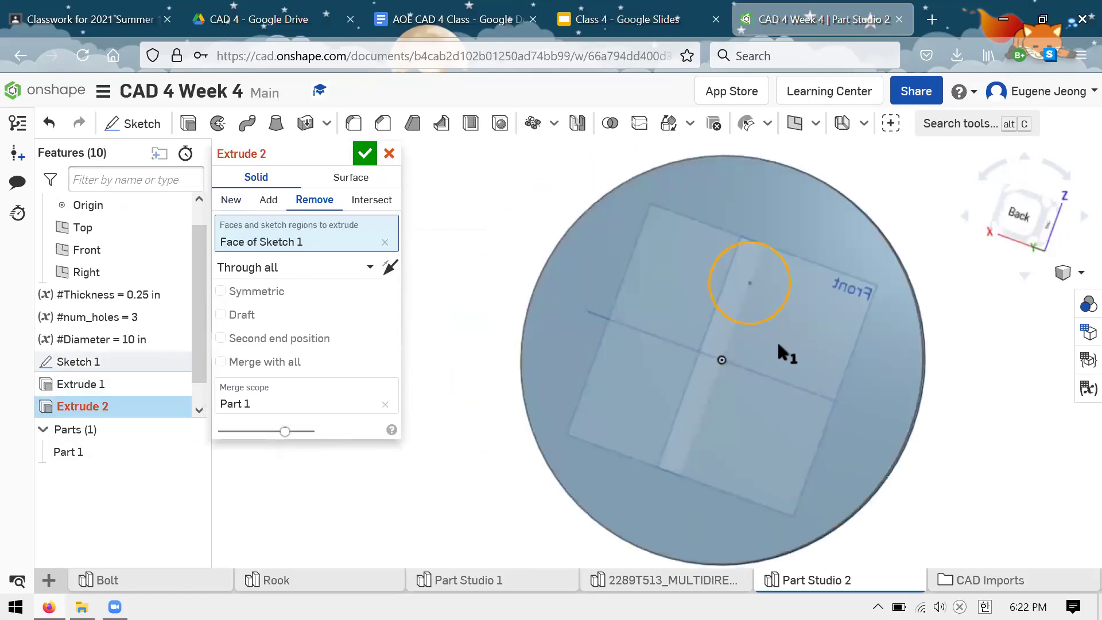
pyautogui.press('Return')
pyautogui.moveTo(612, 323); pyautogui.dragTo(620, 282, button='right')
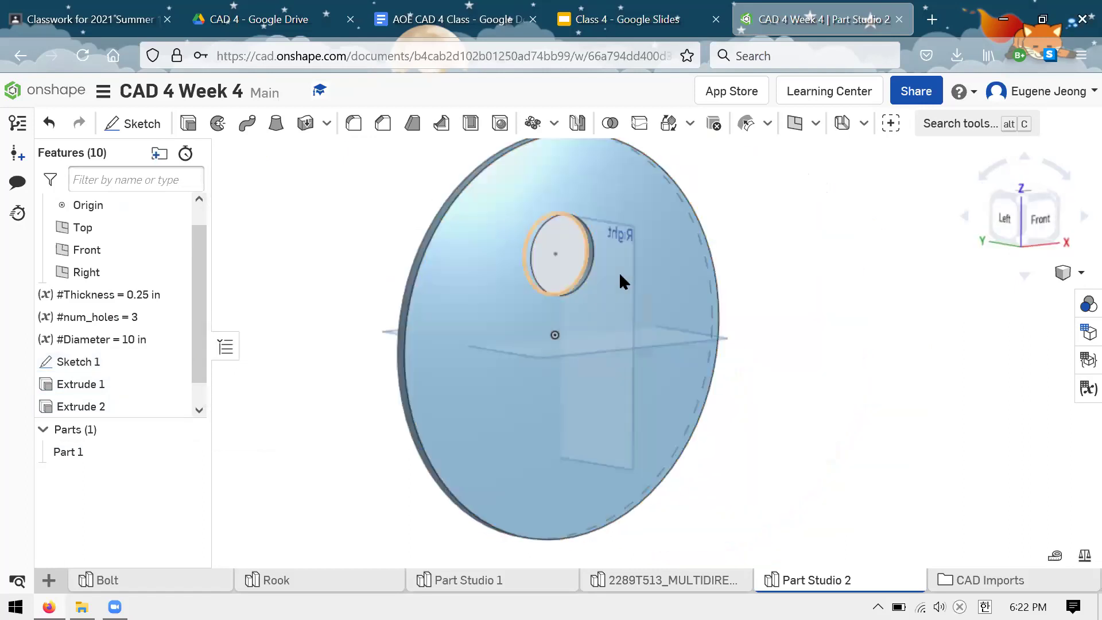
pyautogui.hotkey('shift', '1')
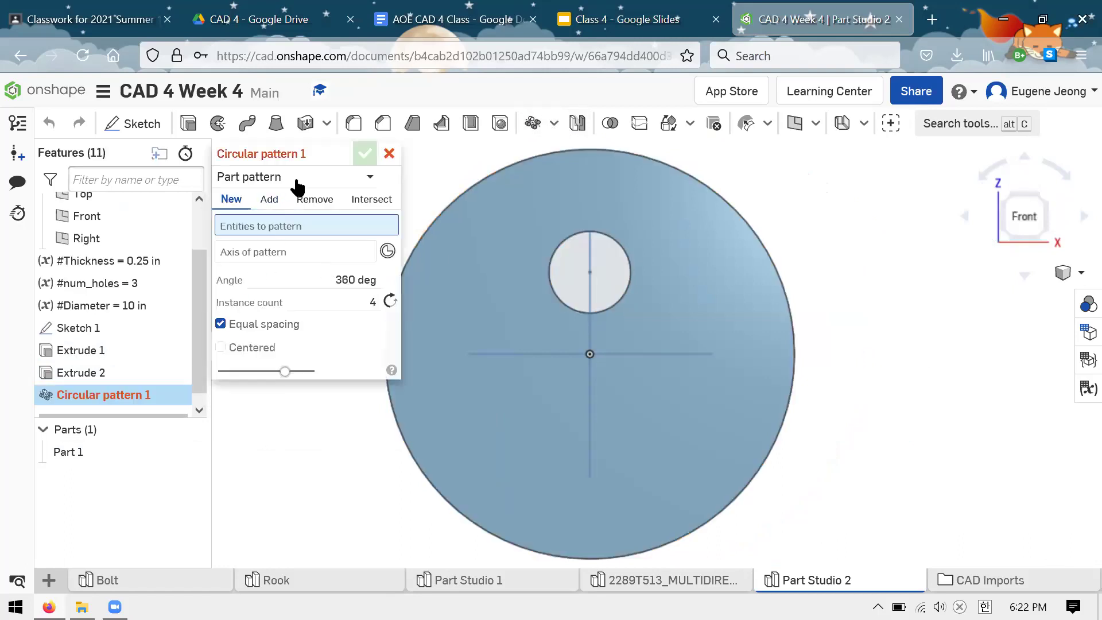
# Create a feature Circular pattern of Extrude 2 around the disc edge with instance count #num_holes.
pyautogui.click(293, 183)
pyautogui.click(271, 226)
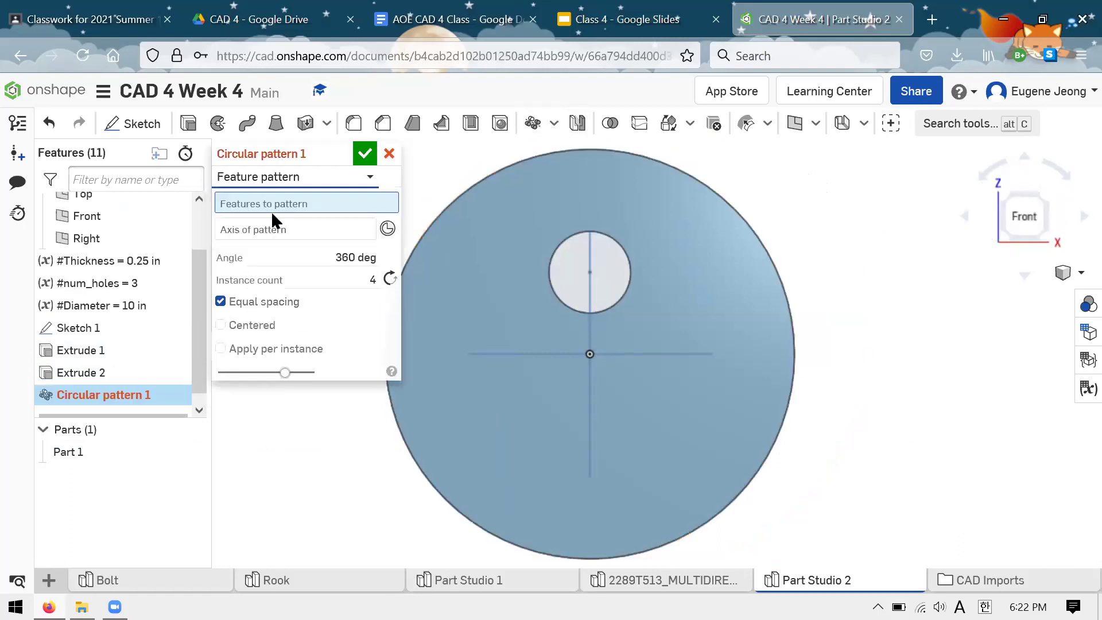
pyautogui.click(112, 373)
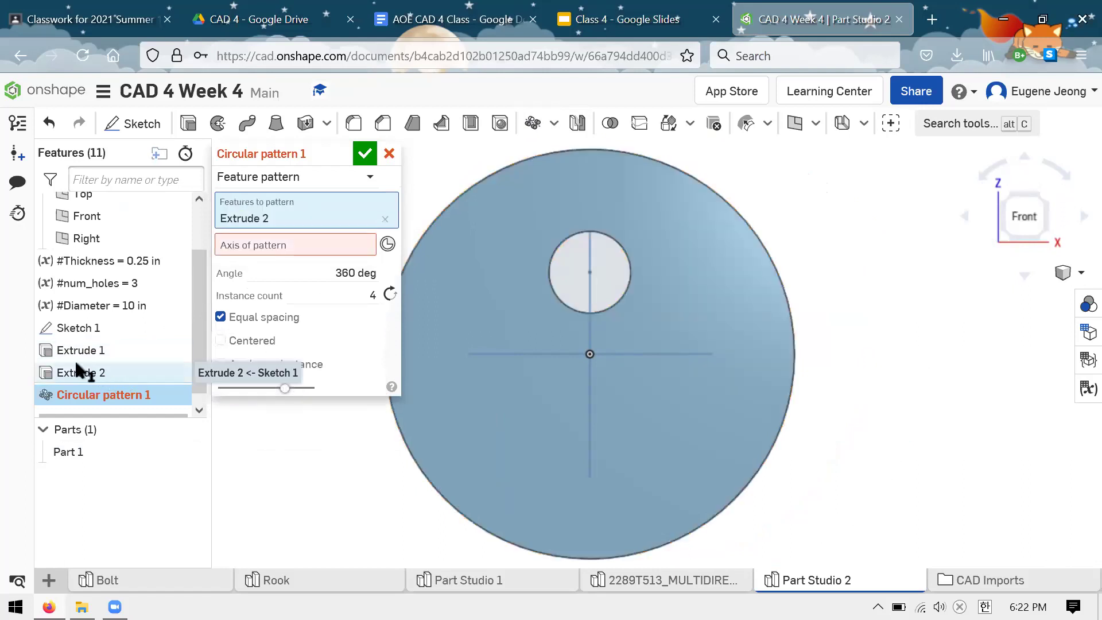
pyautogui.click(249, 224)
pyautogui.click(117, 370)
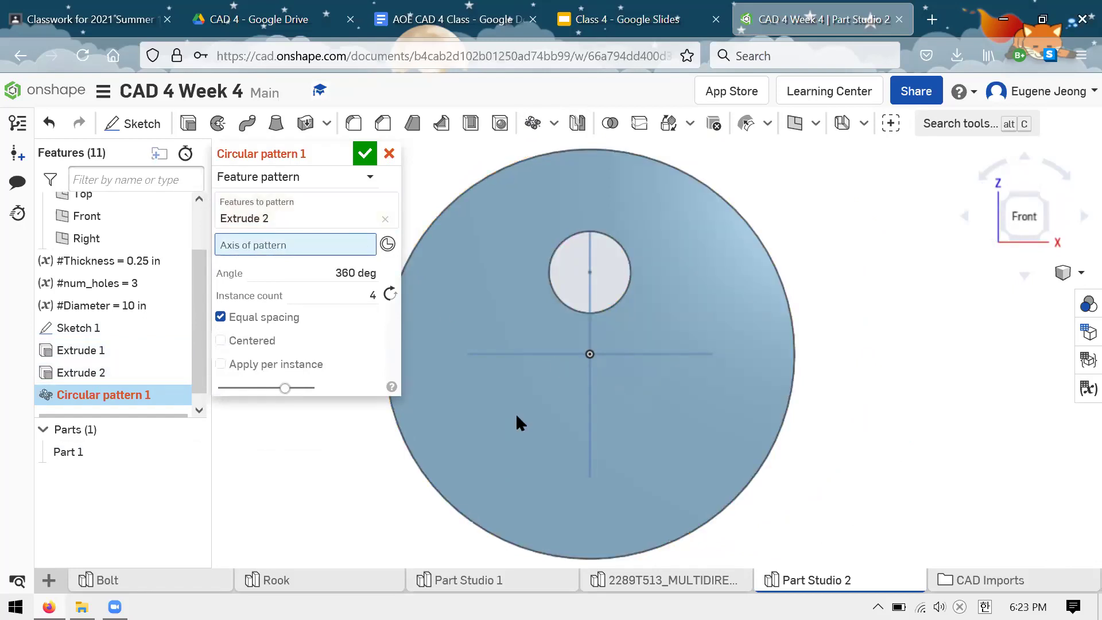
pyautogui.click(444, 503)
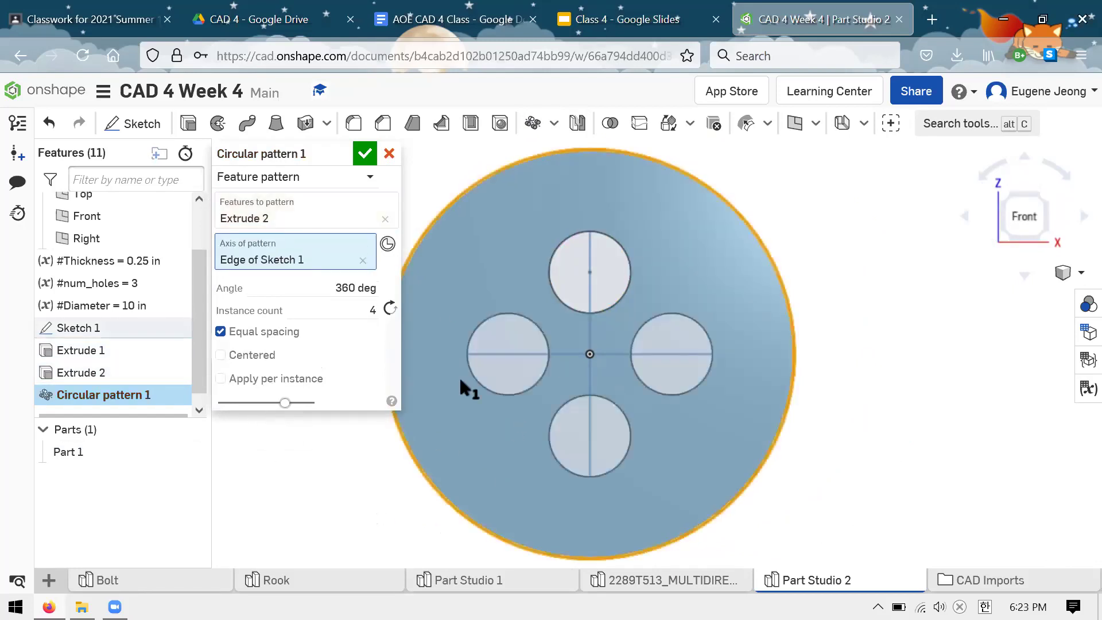
pyautogui.click(373, 310)
pyautogui.write('#')
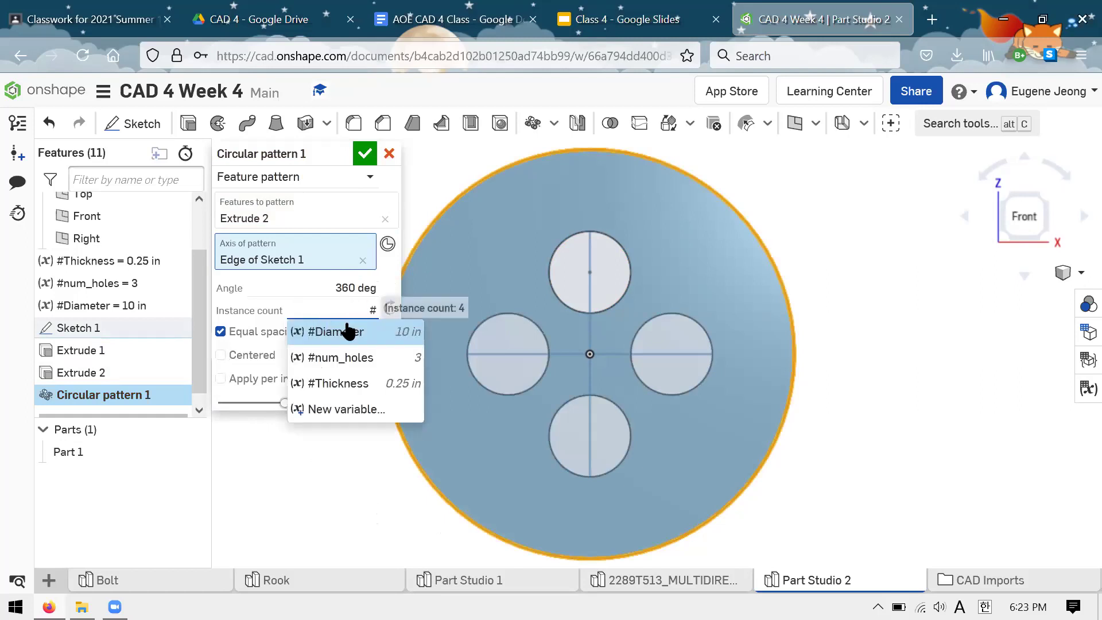
pyautogui.click(321, 358)
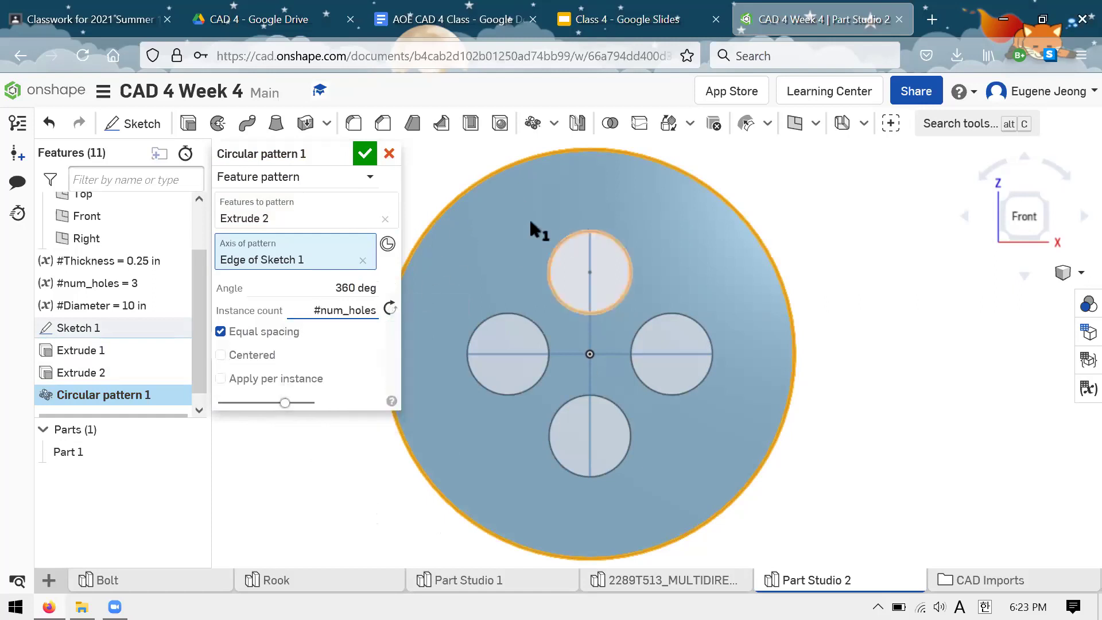
pyautogui.press('Return')
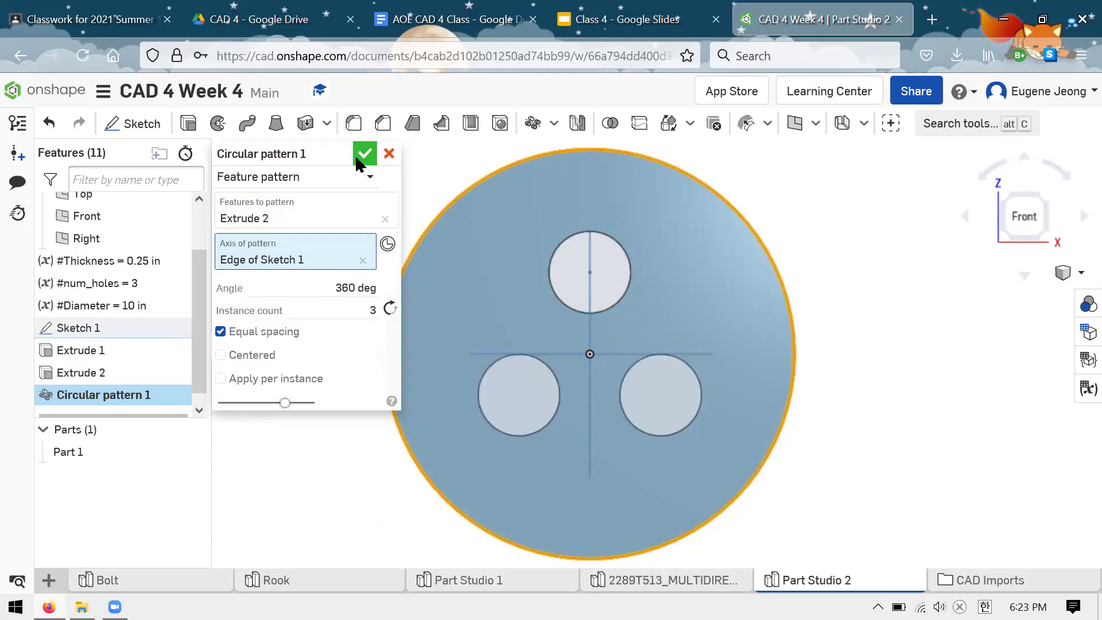
pyautogui.click(364, 155)
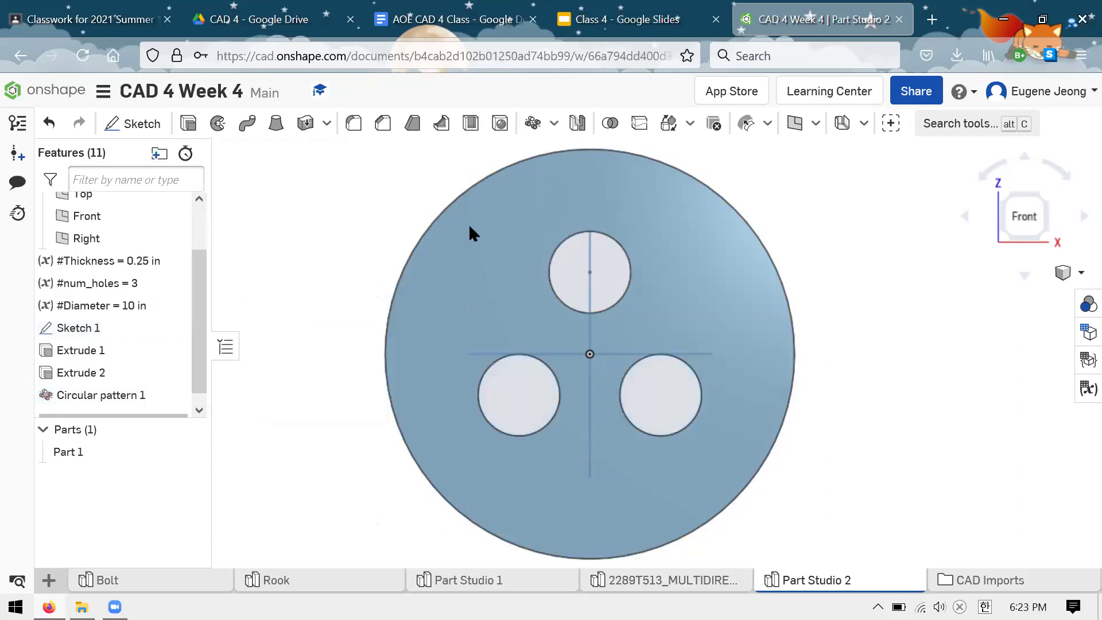
# In the Variable table, set num_holes to 4, Diameter to 12 in and Thickness to 0.5 in.
pyautogui.moveTo(588, 306); pyautogui.dragTo(689, 159, button='right')
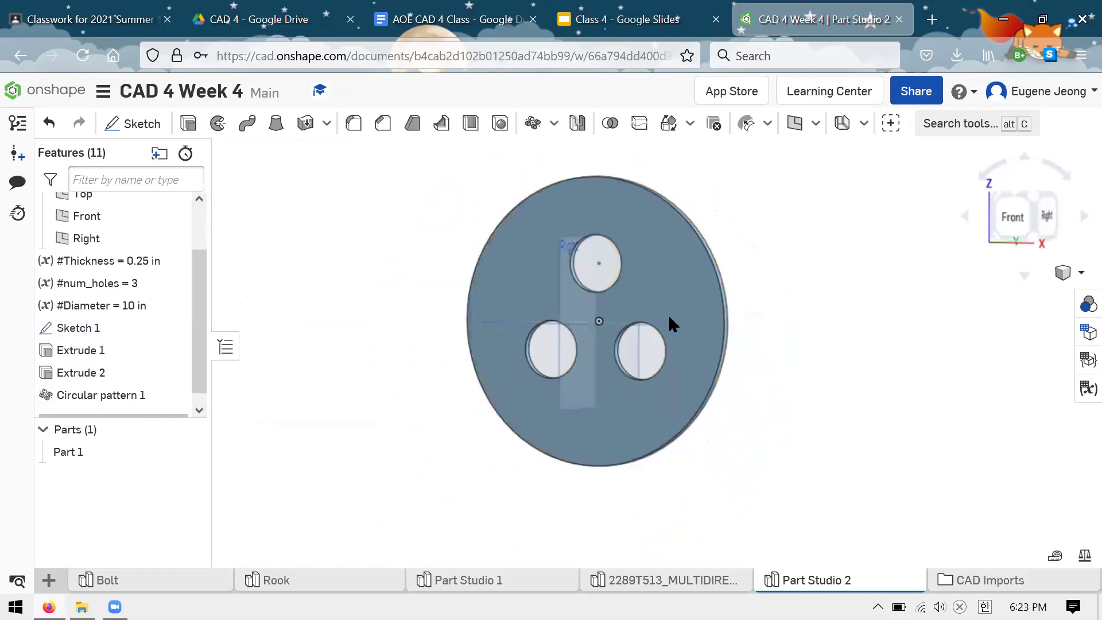
pyautogui.click(1085, 392)
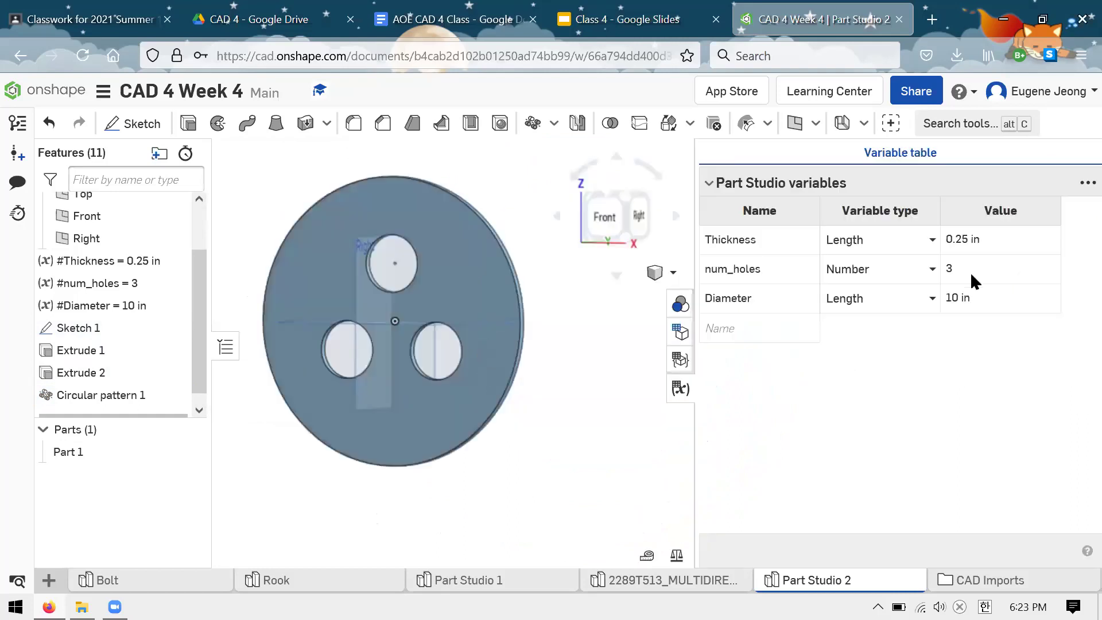
pyautogui.click(973, 270)
pyautogui.write('4')
pyautogui.press('Return')
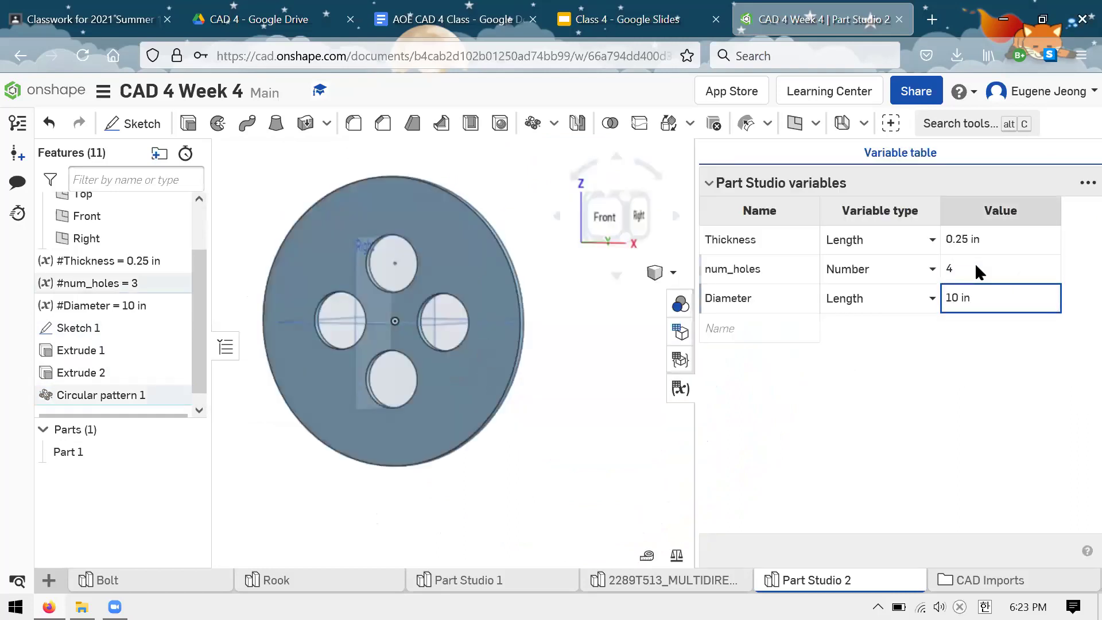
pyautogui.click(996, 298)
pyautogui.press('BackSpace')
pyautogui.write('12')
pyautogui.press('Return')
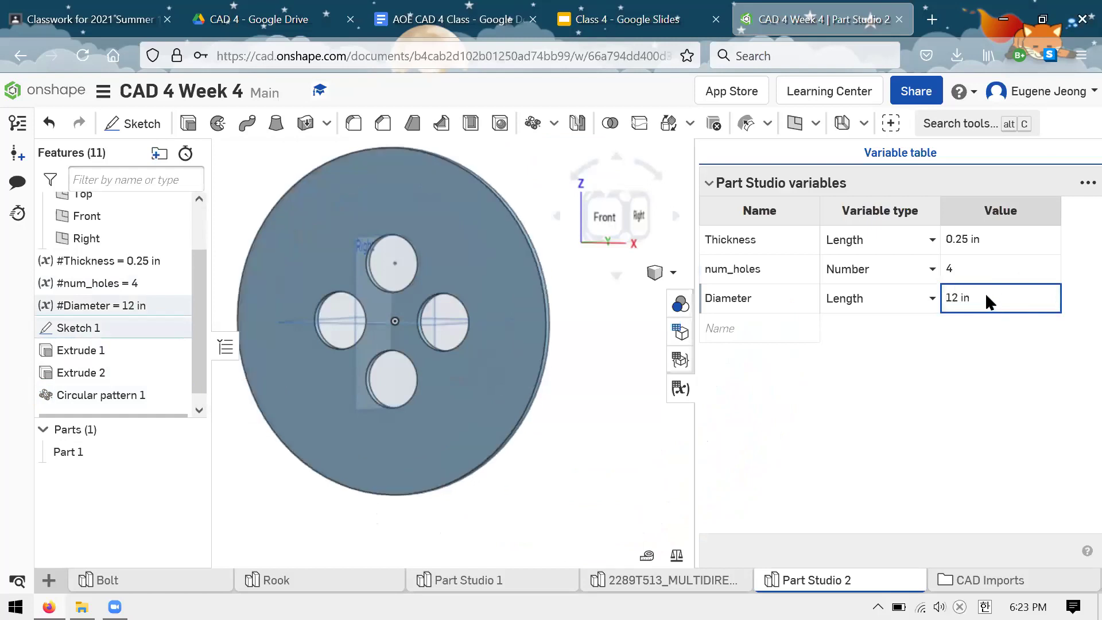
pyautogui.click(996, 244)
pyautogui.write('0.5')
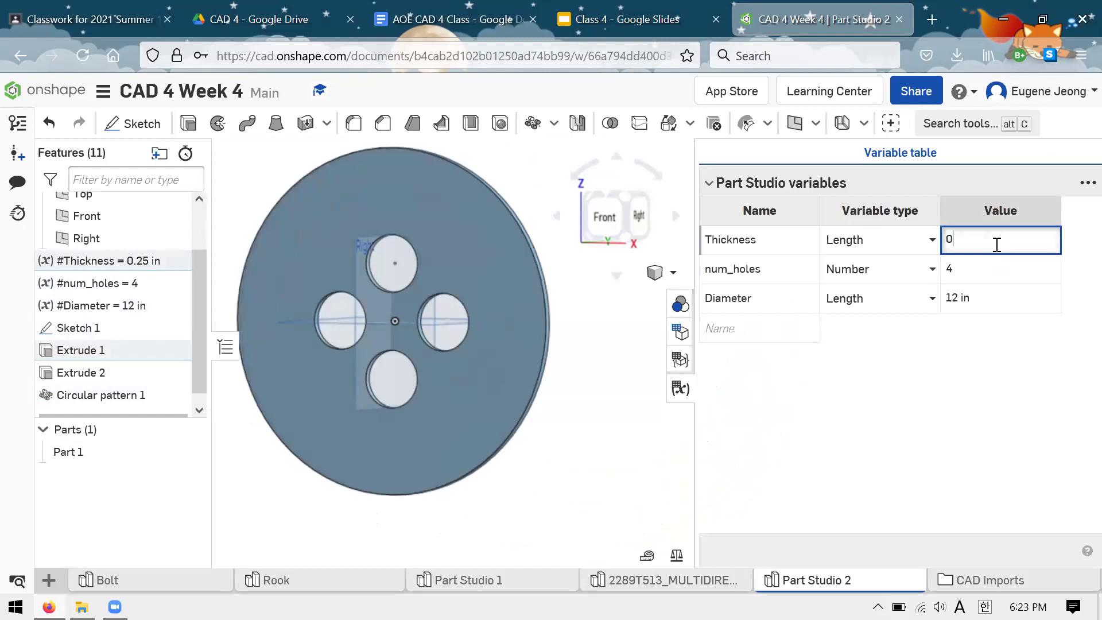
pyautogui.press('Return')
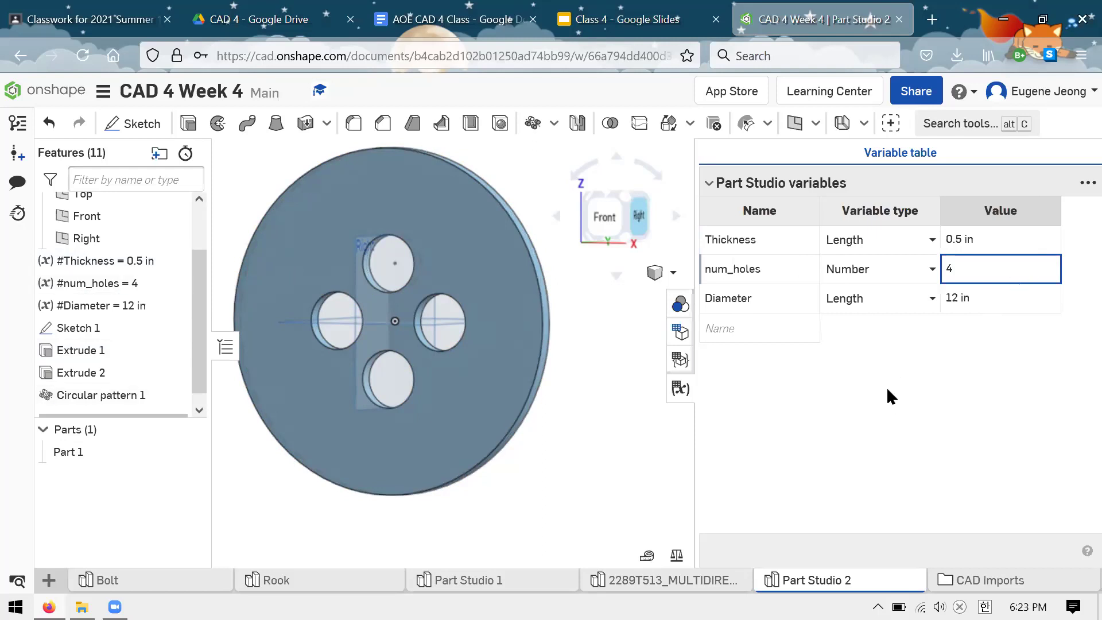
# Close the variable table and zoom around the four-hole disc in Front view.
pyautogui.click(680, 389)
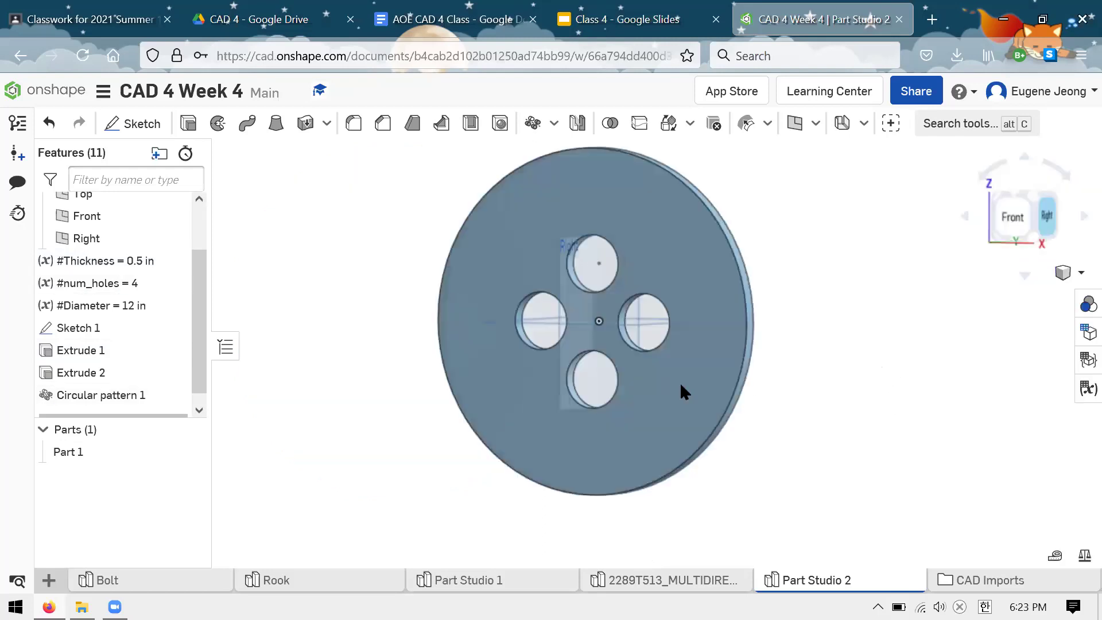
pyautogui.hotkey('shift', '1')
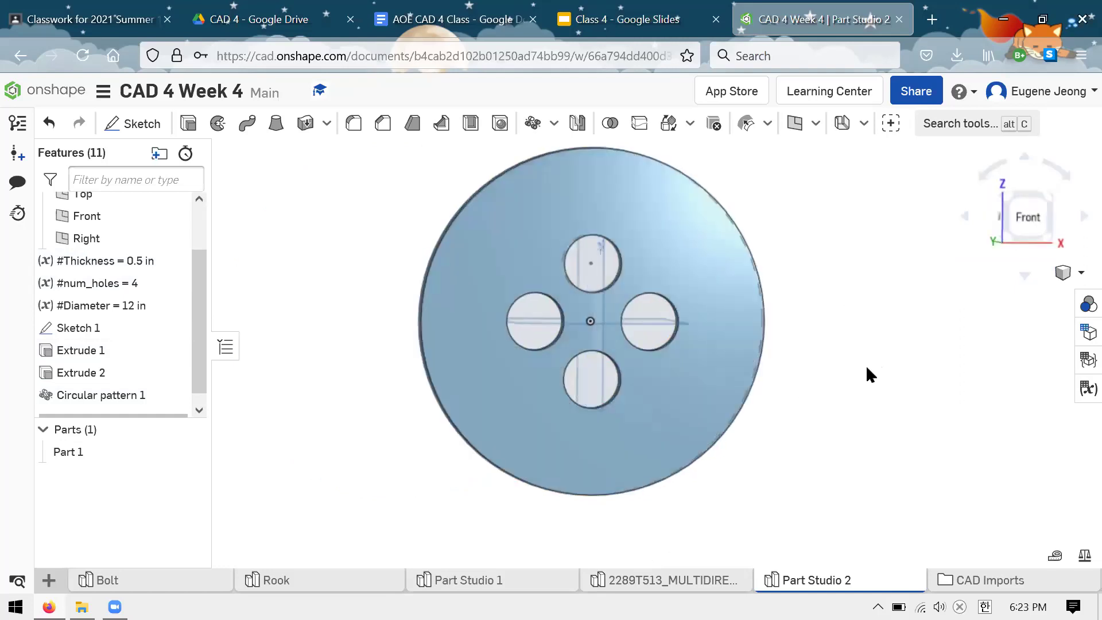
pyautogui.click(1024, 218)
pyautogui.scroll(-3, 801, 318)
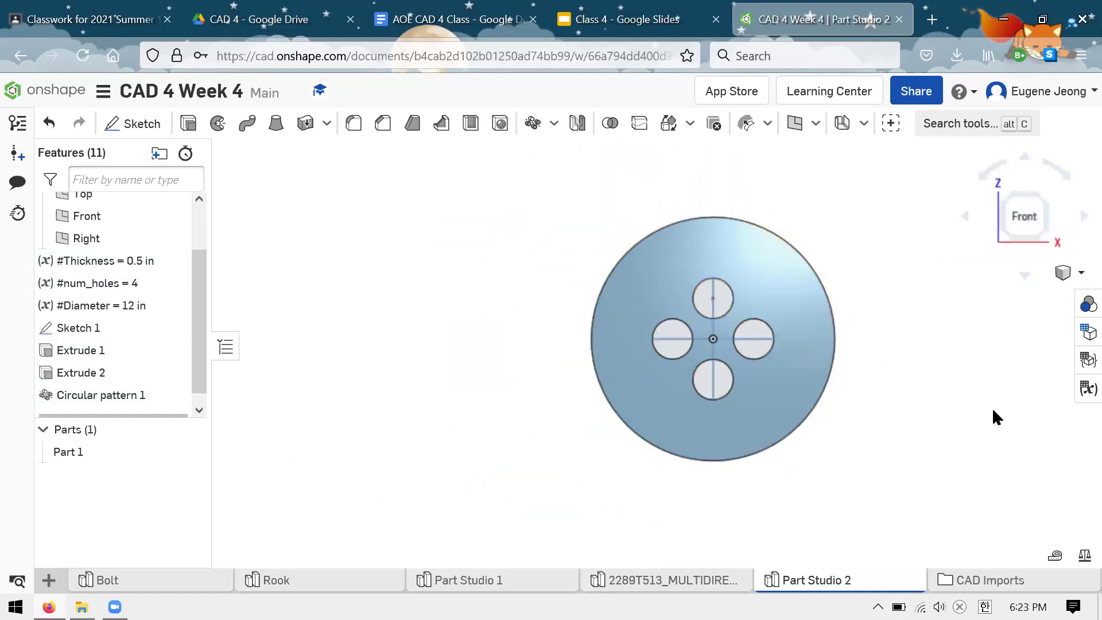
pyautogui.scroll(3, 993, 418)
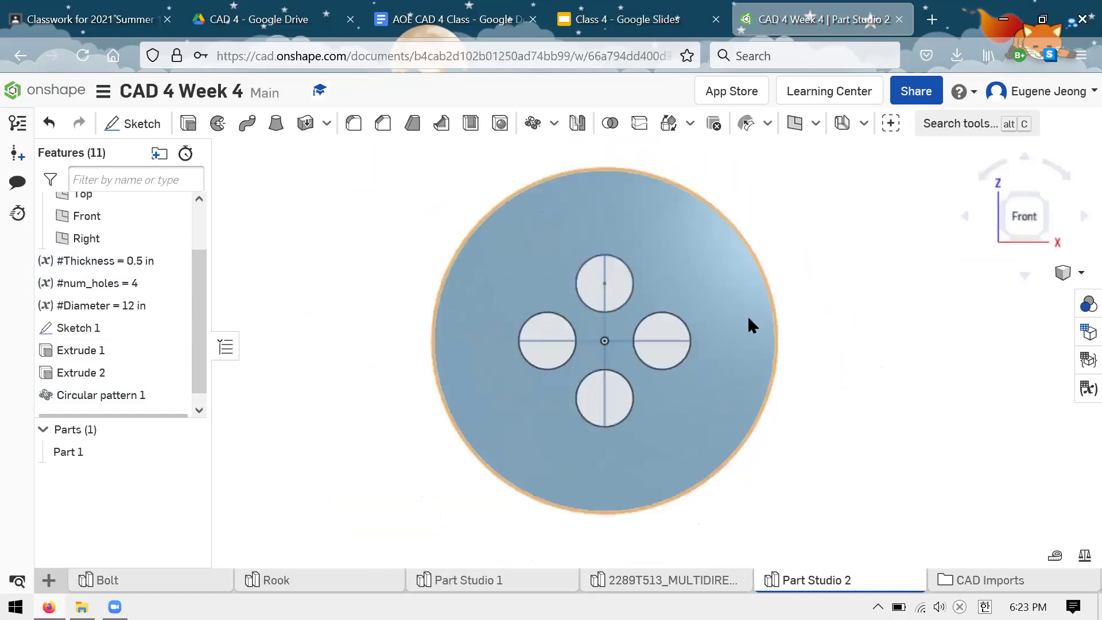
pyautogui.scroll(5, 589, 336)
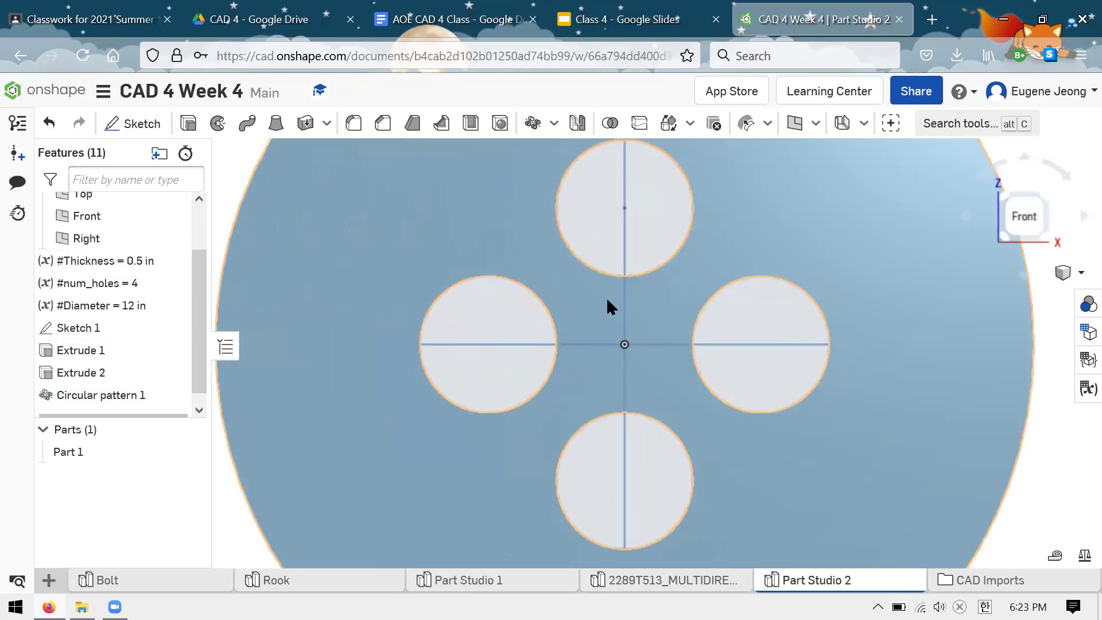
pyautogui.scroll(-5, 614, 301)
pyautogui.scroll(-3, 832, 269)
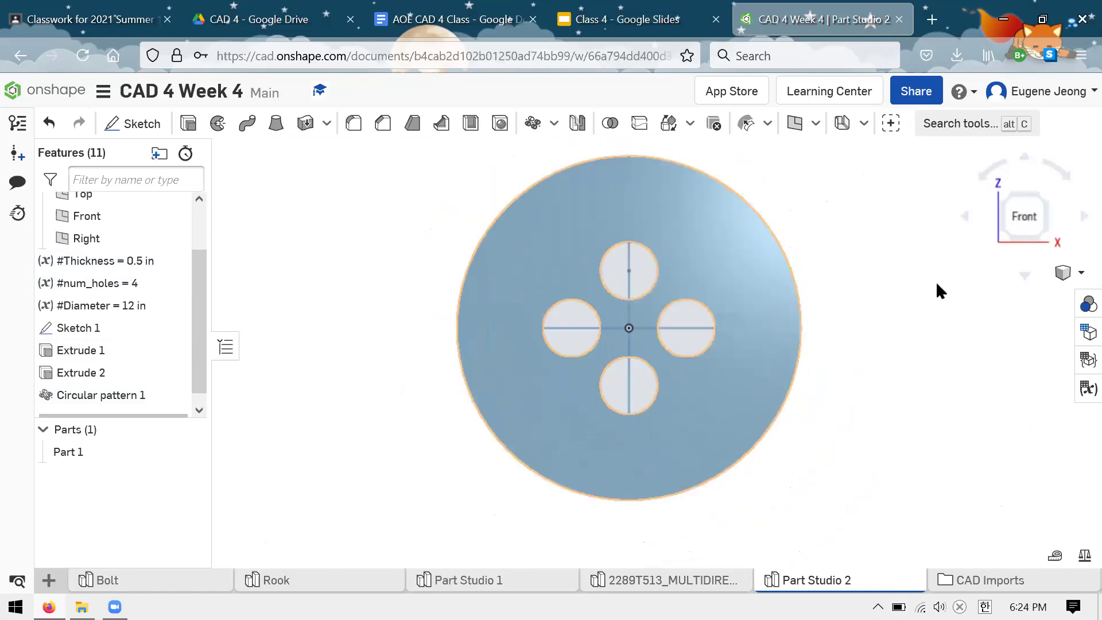
pyautogui.scroll(3, 910, 230)
# Reopen the variable table to check the values, then switch to the Class 4 Google Slides tab.
pyautogui.scroll(-1, 844, 401)
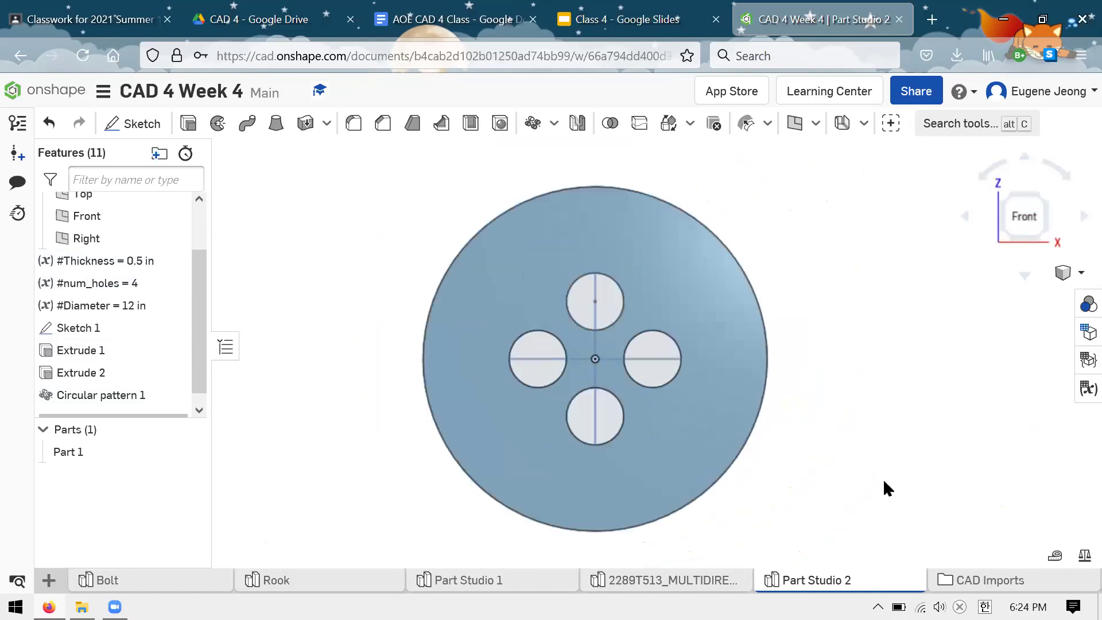
pyautogui.scroll(1, 887, 459)
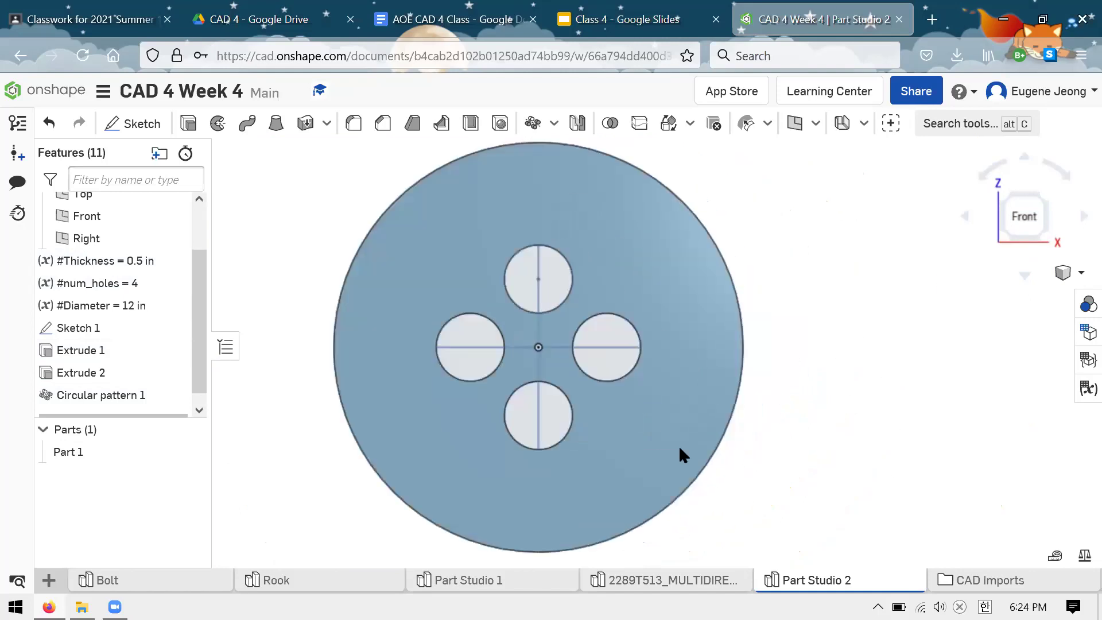
pyautogui.click(1071, 391)
pyautogui.click(627, 17)
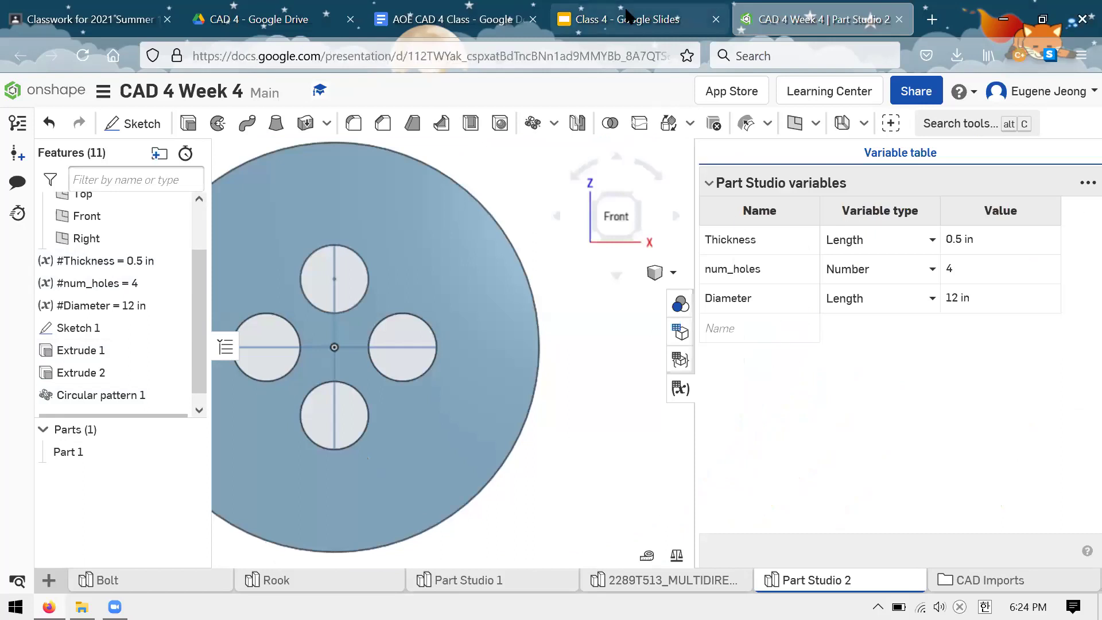
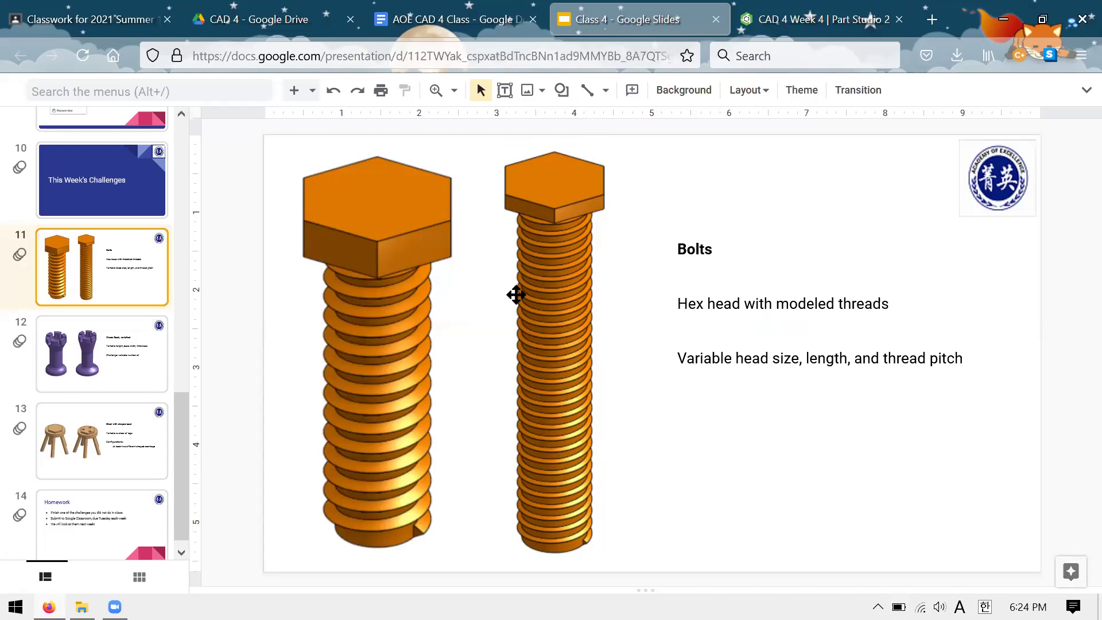
# On the Chess Rook slide 12, append 'merlons' to the Challenge line.
pyautogui.press('Down')
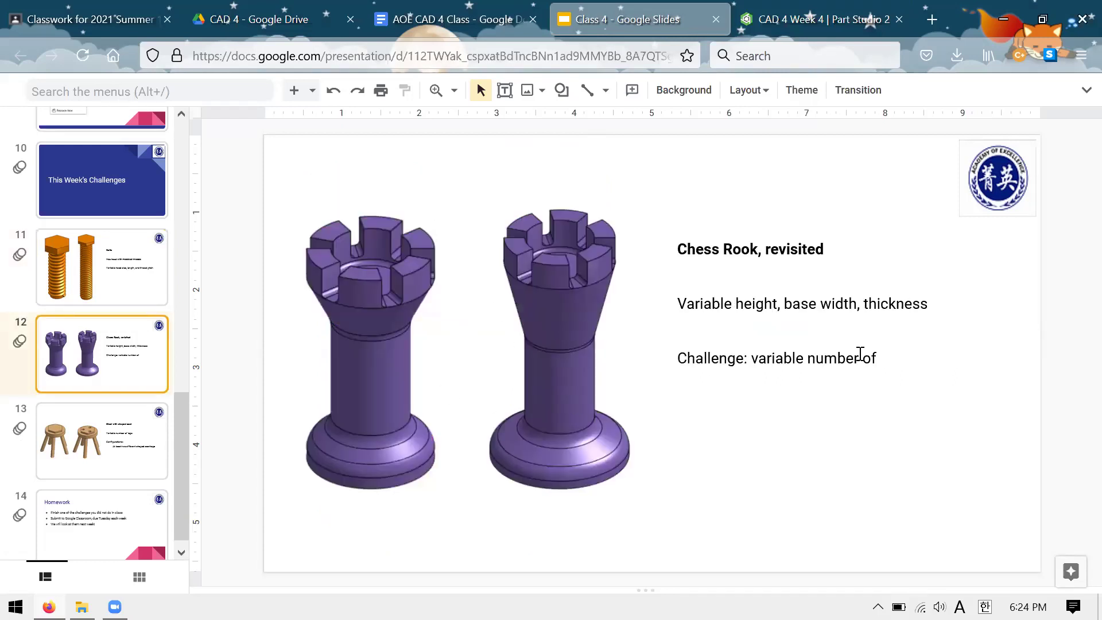
pyautogui.click(873, 359)
pyautogui.click(891, 359)
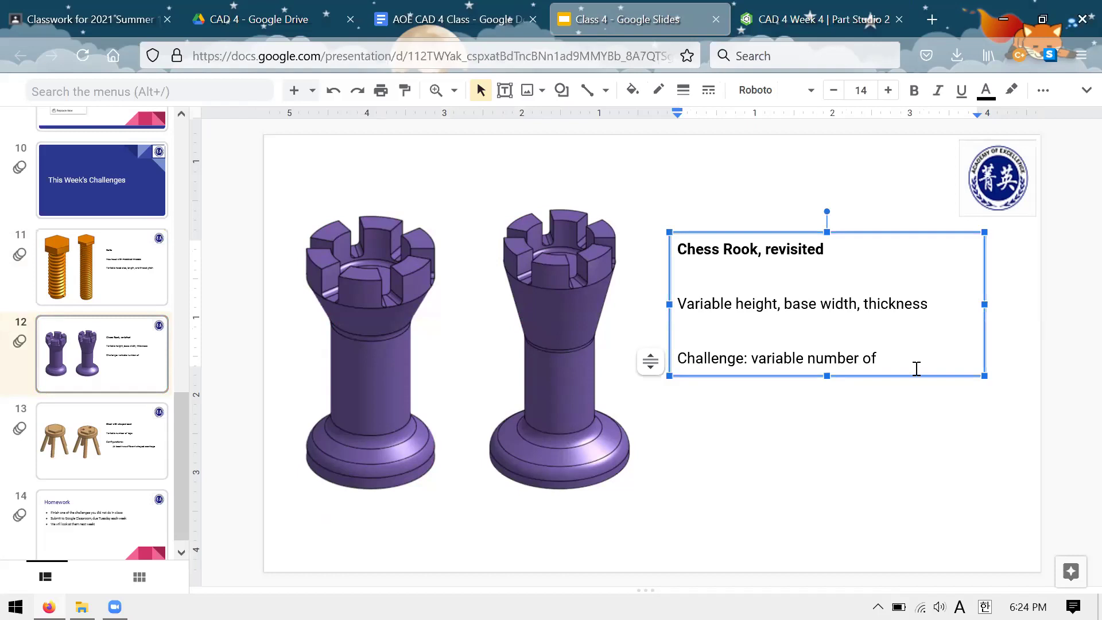
pyautogui.write('merlons')
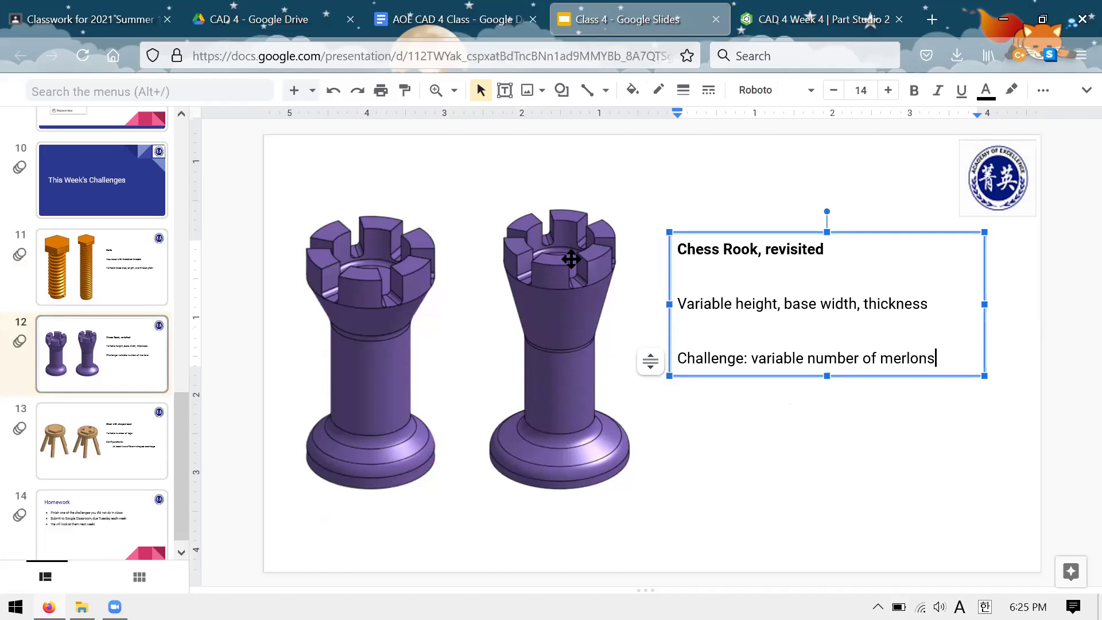
pyautogui.click(843, 411)
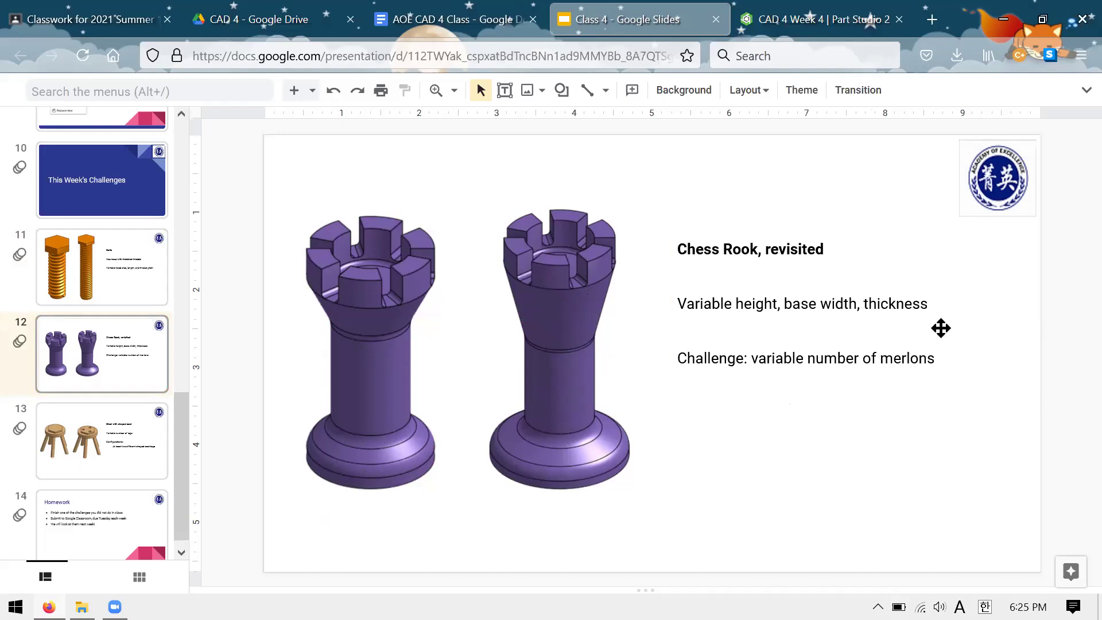
# Extend the challenge text to end with 'merlons (square blocks on the castle)'.
pyautogui.click(929, 358)
pyautogui.write('s (square blocks on the castle)')
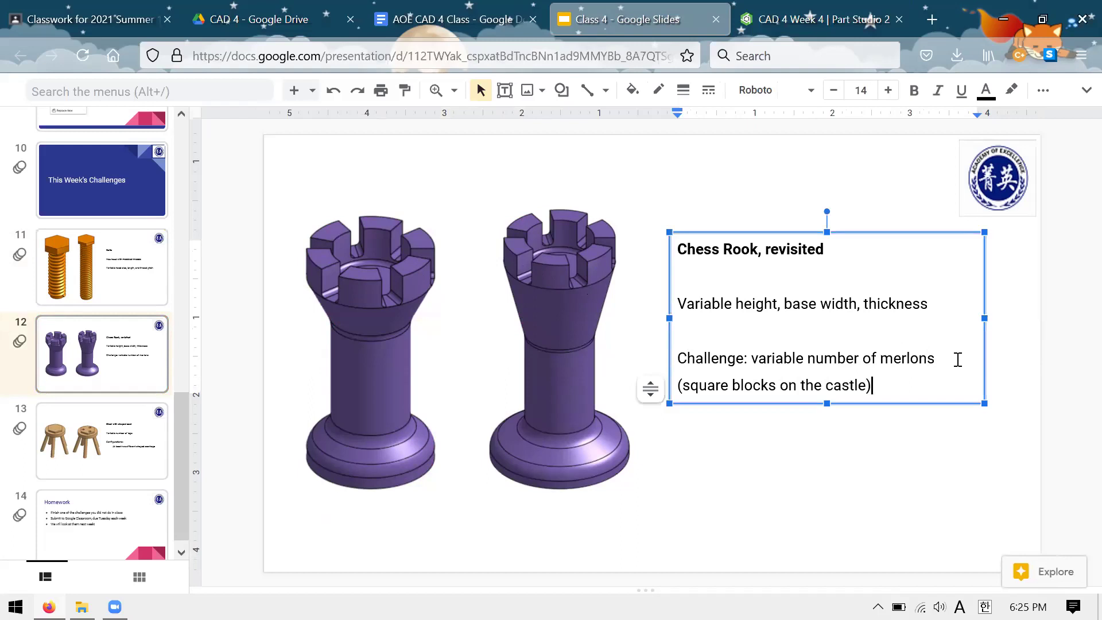
pyautogui.click(859, 475)
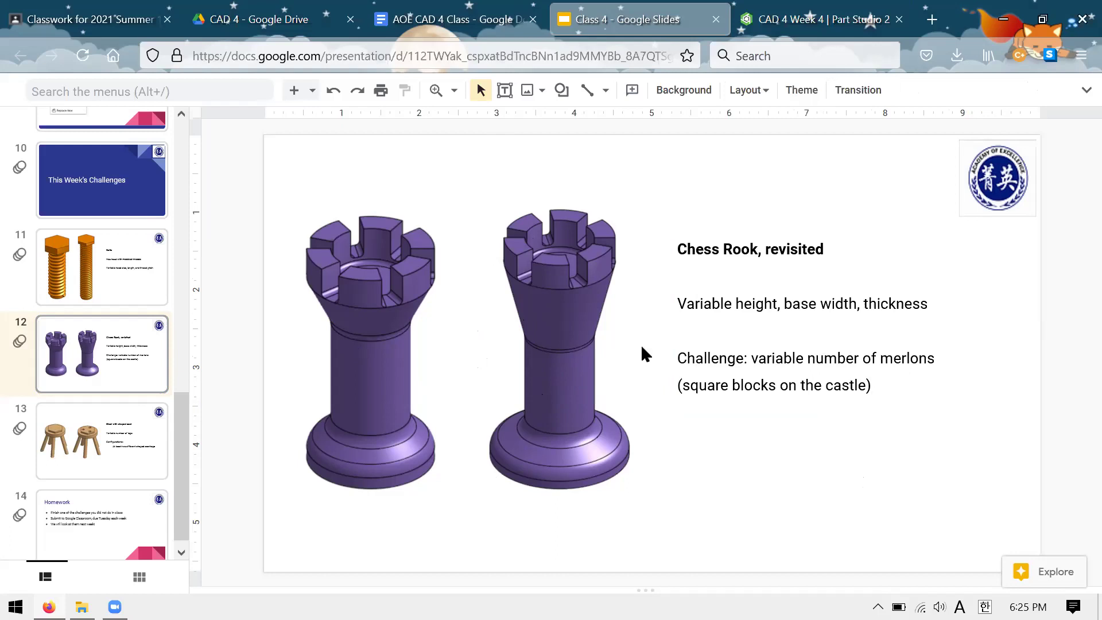
# Select the two-line challenge text, then go to the Onshape Part Studio 2 tab.
pyautogui.moveTo(920, 384); pyautogui.dragTo(630, 347)
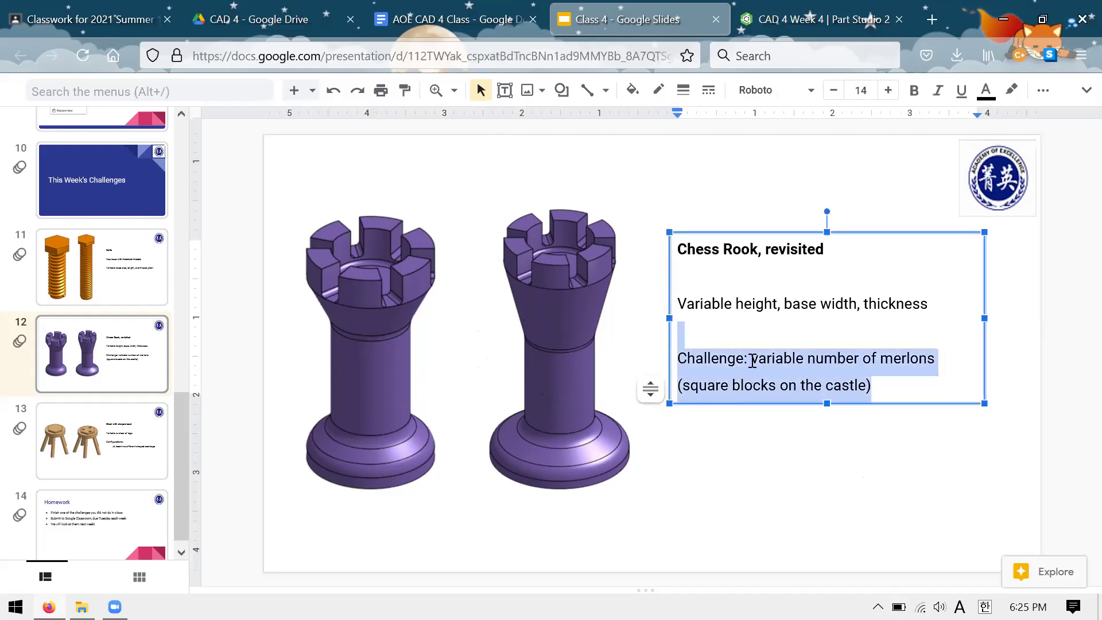
pyautogui.click(755, 359)
pyautogui.moveTo(910, 383); pyautogui.dragTo(670, 358)
pyautogui.click(690, 488)
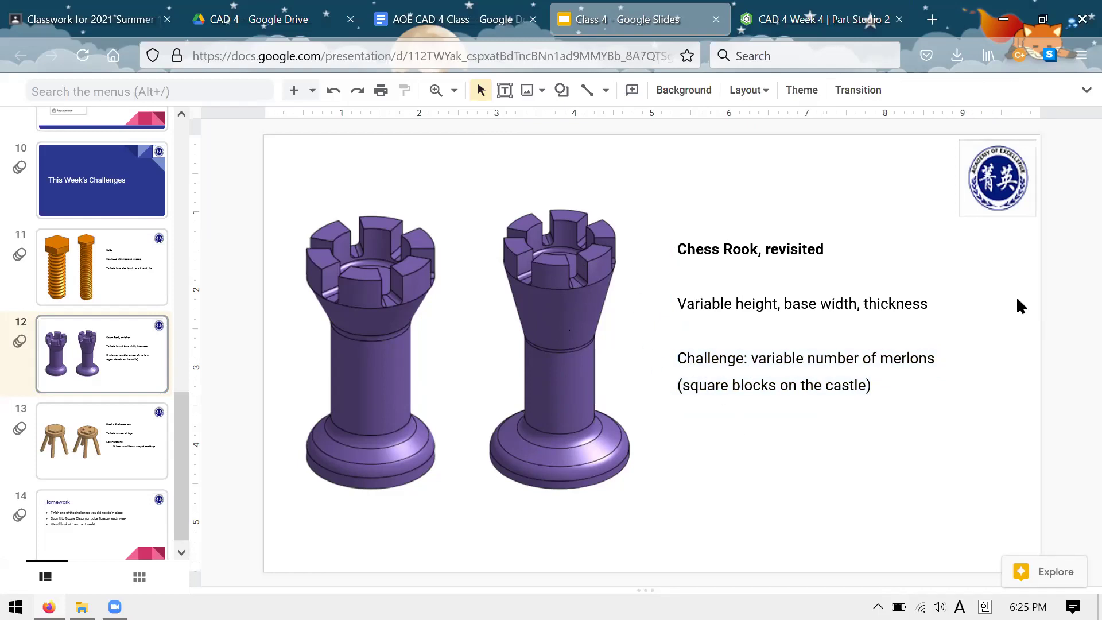
pyautogui.hotkey('ctrl', 'Tab')
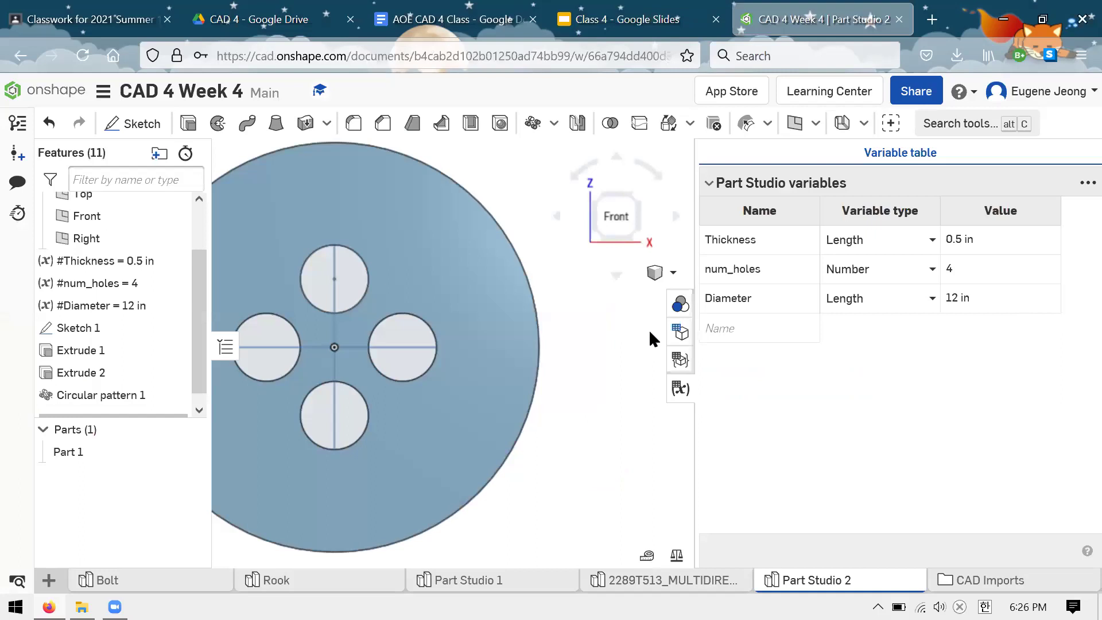
# Create a configuration table for Part Studio 2 from the Configurations panel.
pyautogui.click(680, 333)
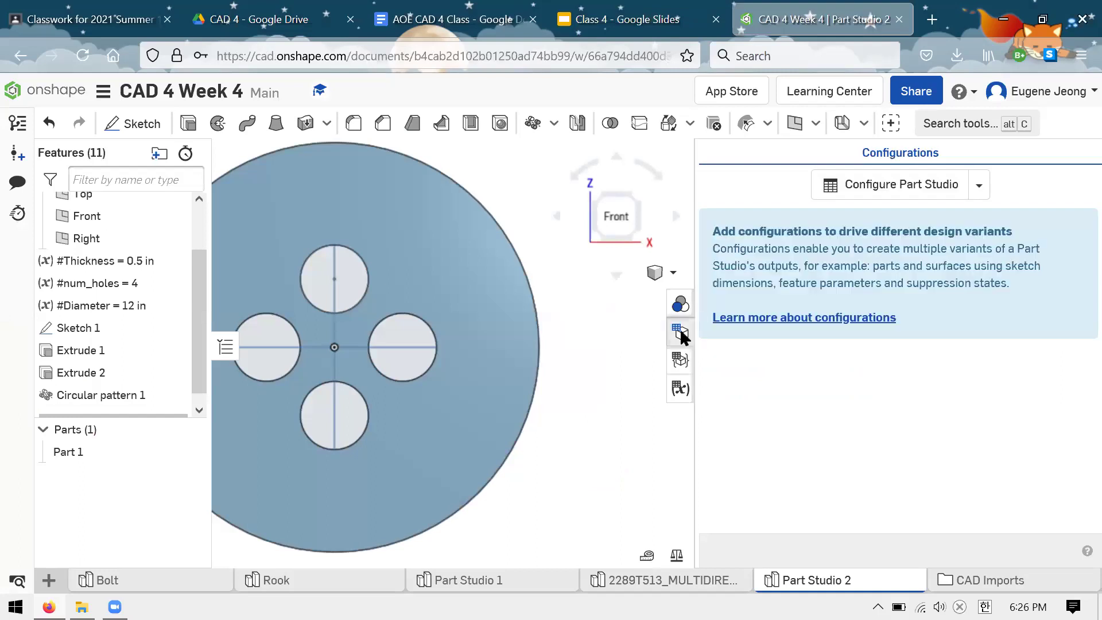
pyautogui.click(680, 331)
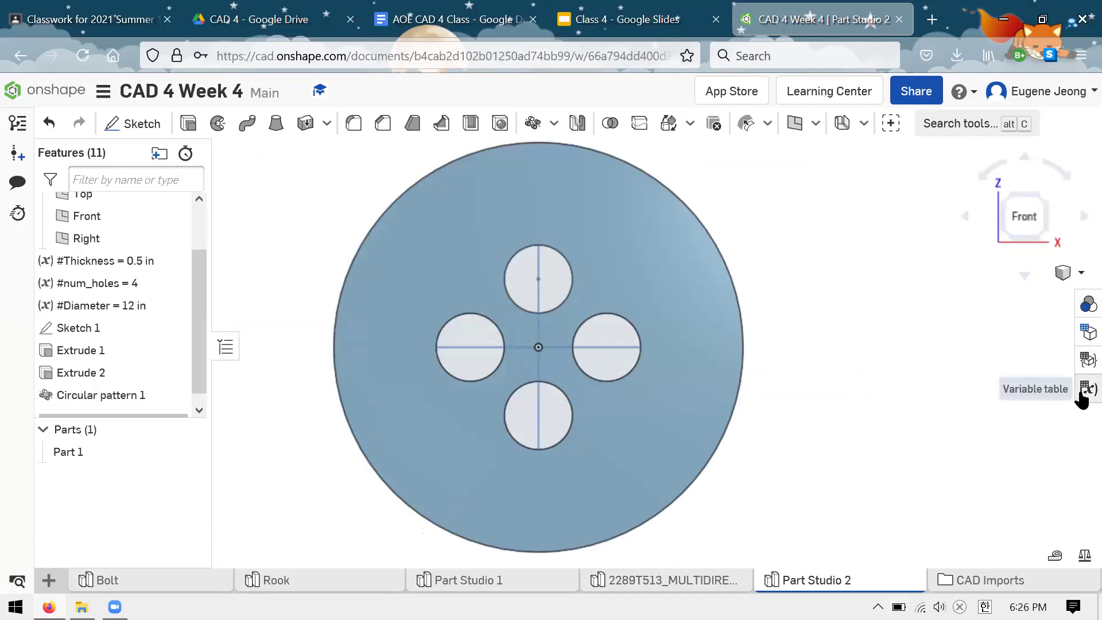
pyautogui.click(1082, 334)
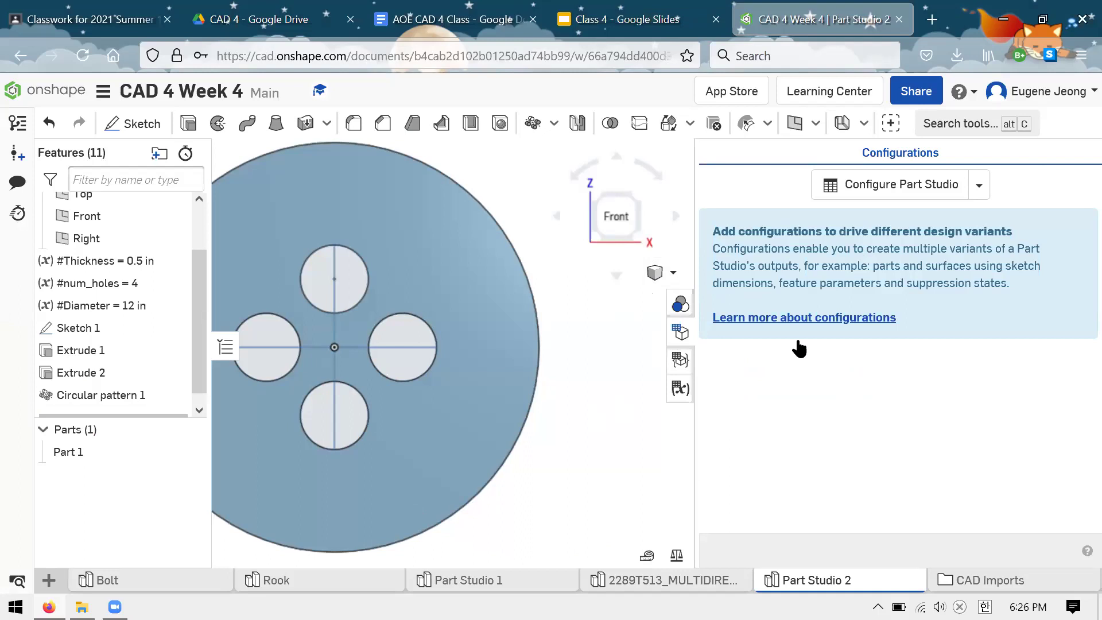
pyautogui.click(887, 193)
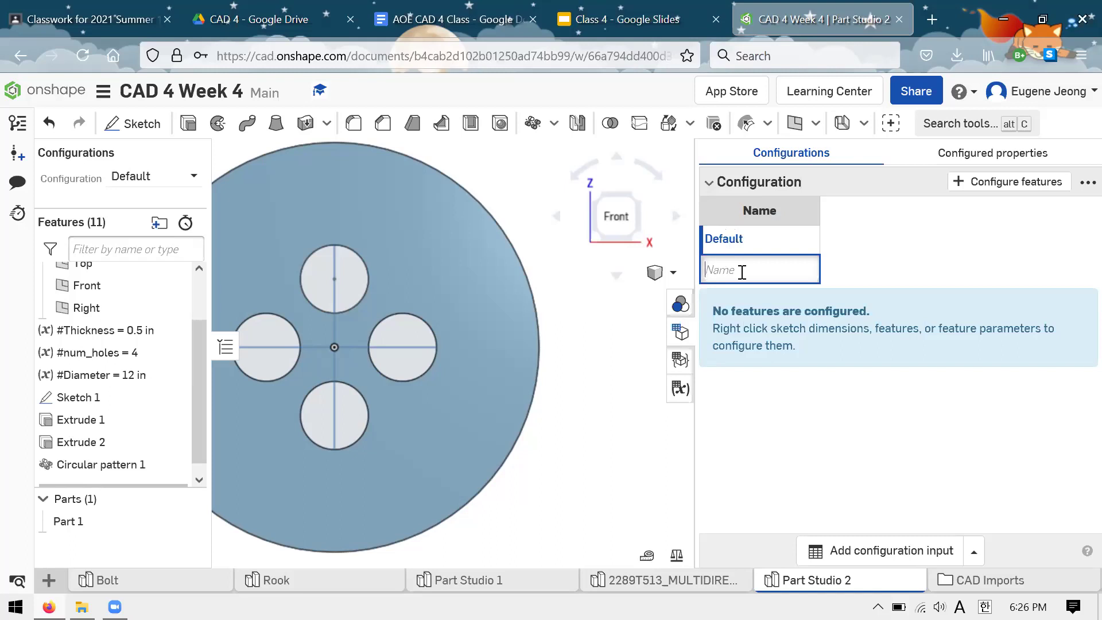
# Add a configuration named 'No holes' and make it active.
pyautogui.write('No holes')
pyautogui.press('Return')
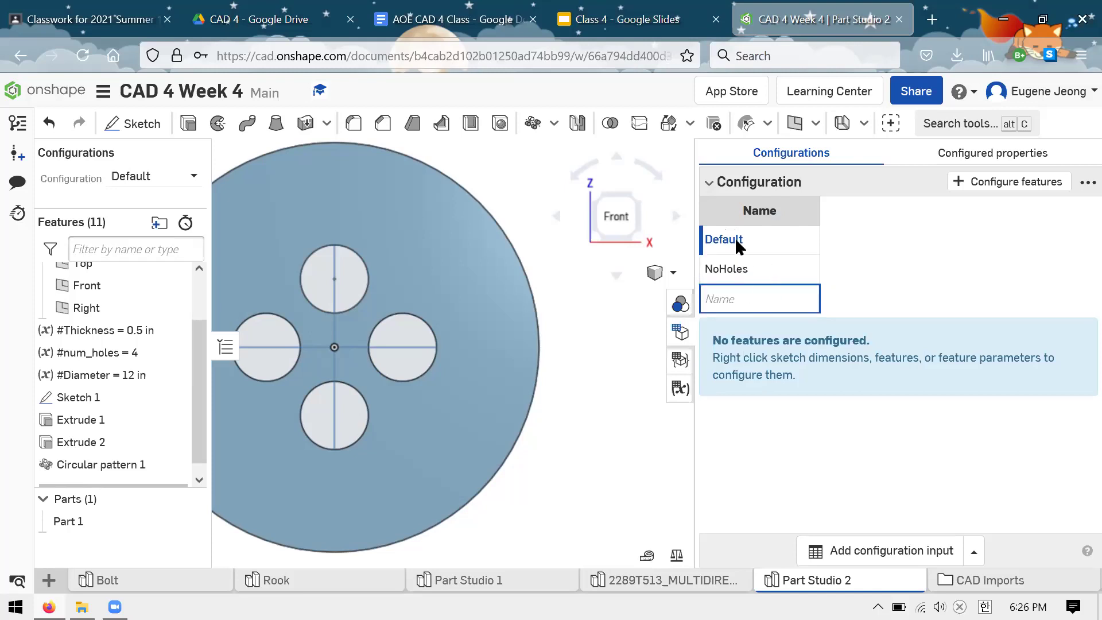
pyautogui.click(751, 260)
pyautogui.rightClick(752, 262)
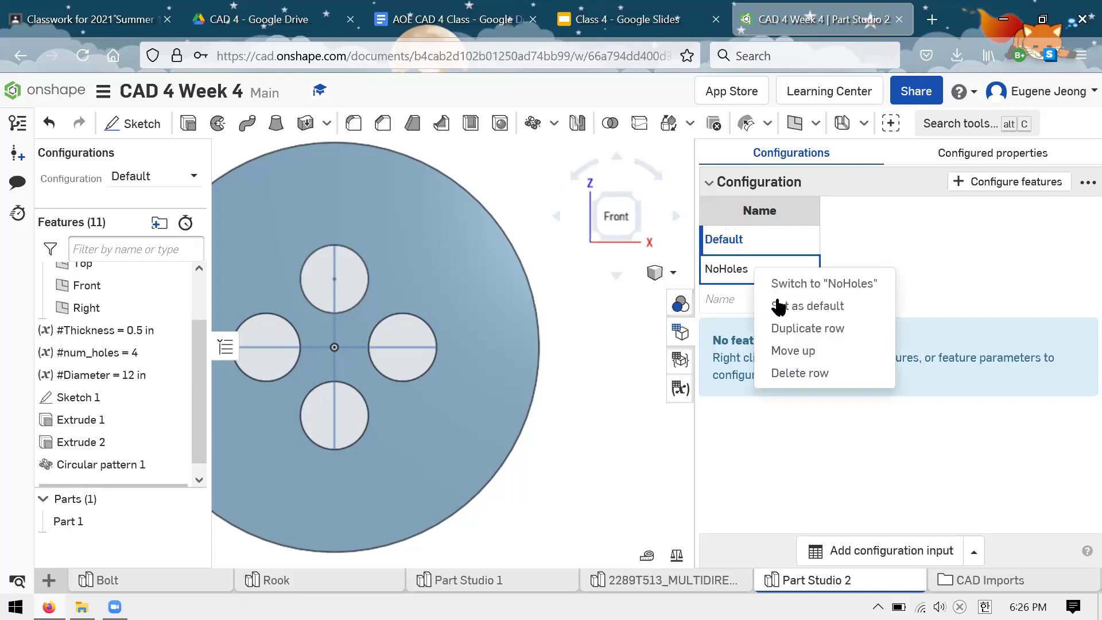
pyautogui.click(784, 284)
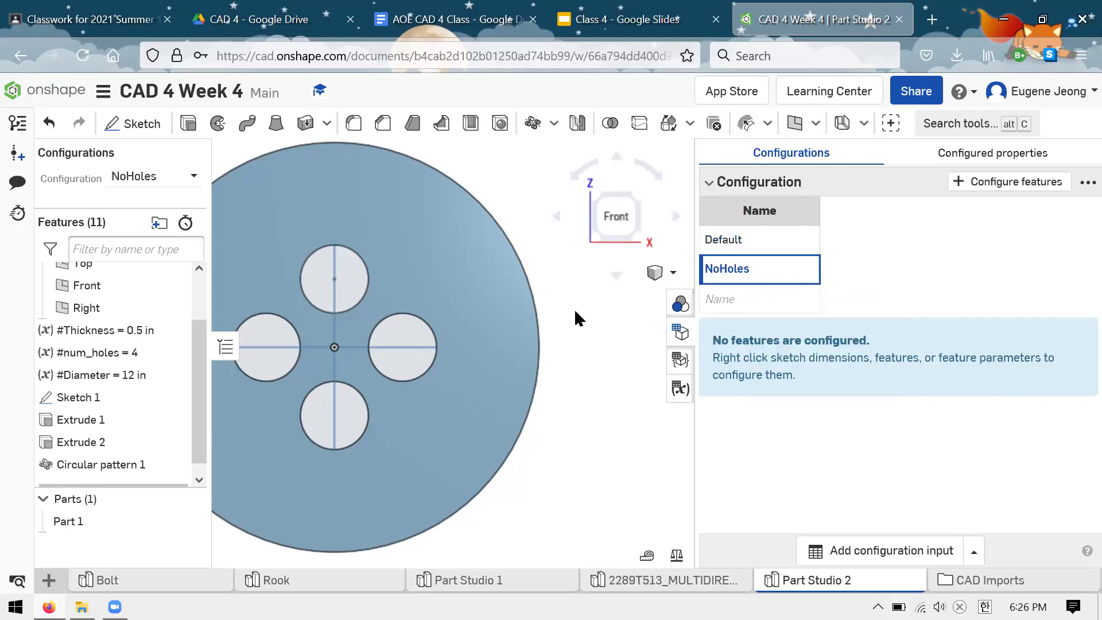
# Toggle repeatedly between Default and NoHoles, ending with NoHoles active.
pyautogui.rightClick(762, 247)
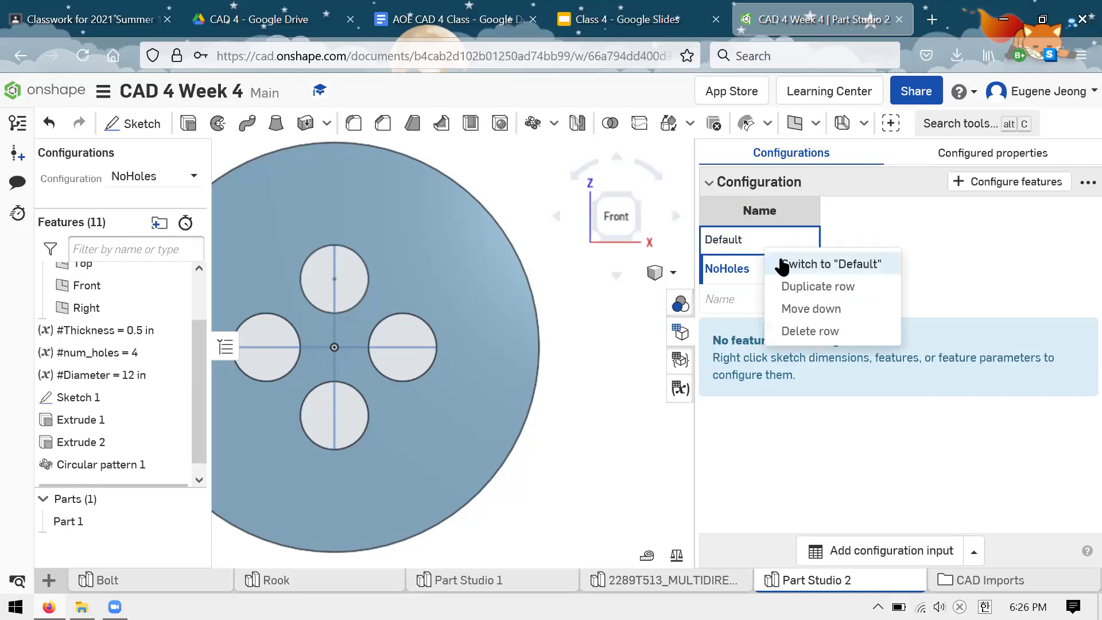
pyautogui.click(835, 264)
pyautogui.rightClick(748, 272)
pyautogui.click(790, 291)
pyautogui.rightClick(774, 240)
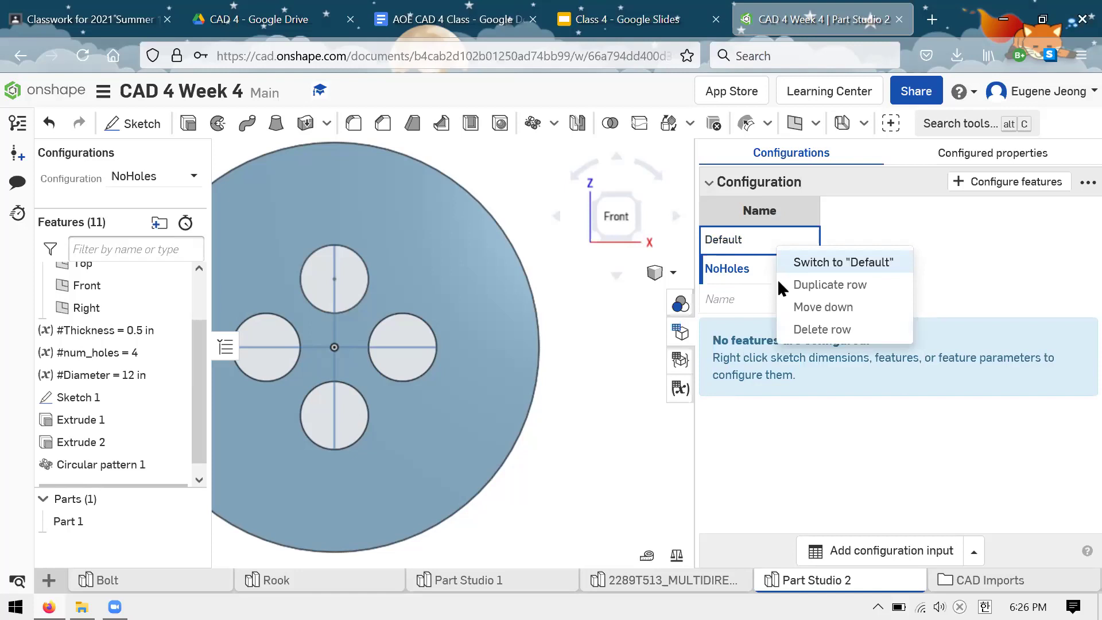
pyautogui.click(763, 274)
pyautogui.scroll(-3, 545, 401)
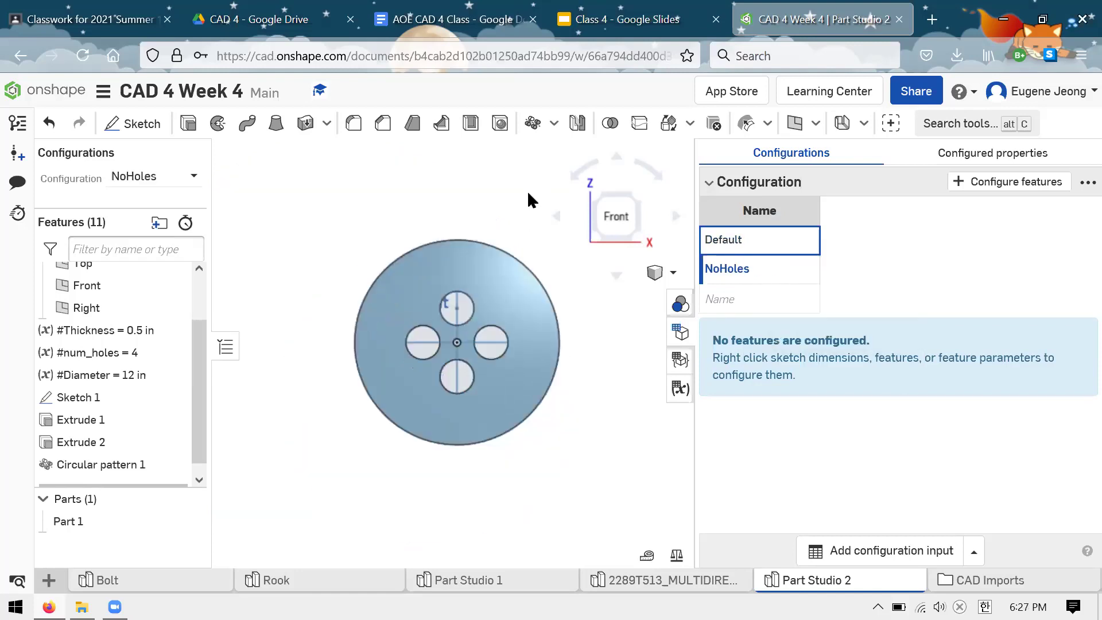
pyautogui.scroll(5, 529, 197)
pyautogui.rightClick(759, 273)
pyautogui.click(789, 243)
pyautogui.rightClick(770, 240)
pyautogui.click(728, 247)
pyautogui.rightClick(753, 265)
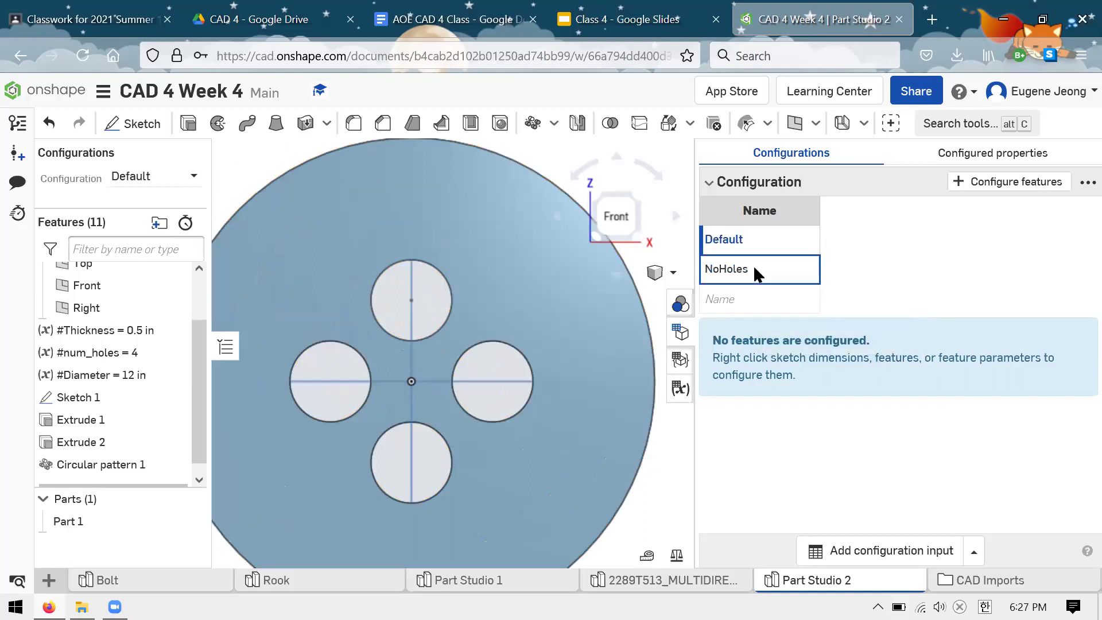
pyautogui.click(842, 287)
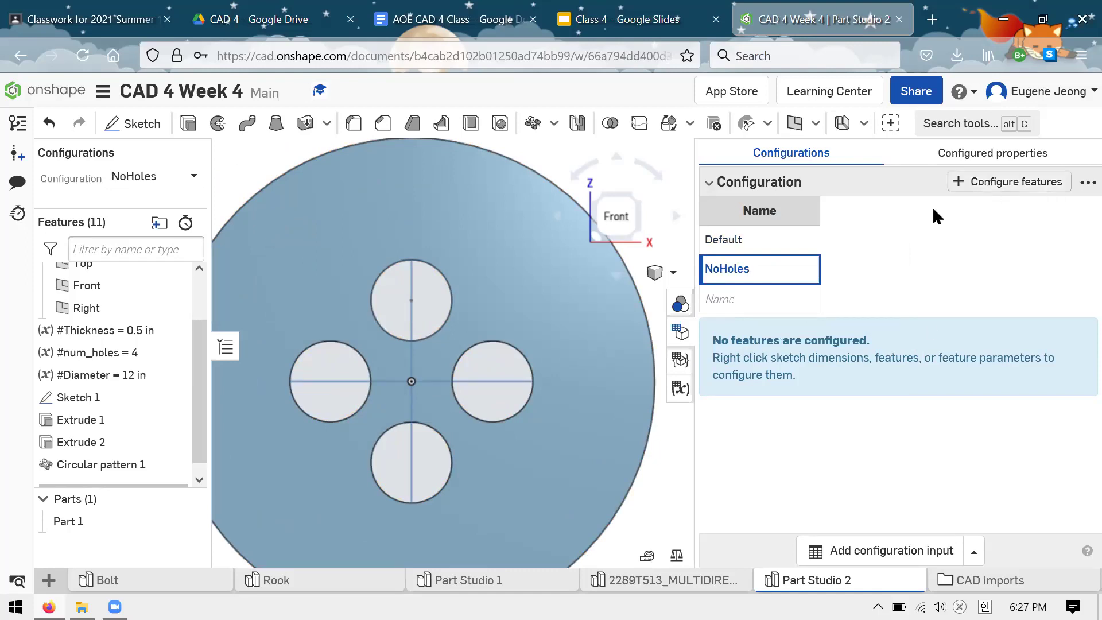
# Add Extrude 2's 'Faces and sketch regions to extrude' field as a configured table column.
pyautogui.click(1003, 193)
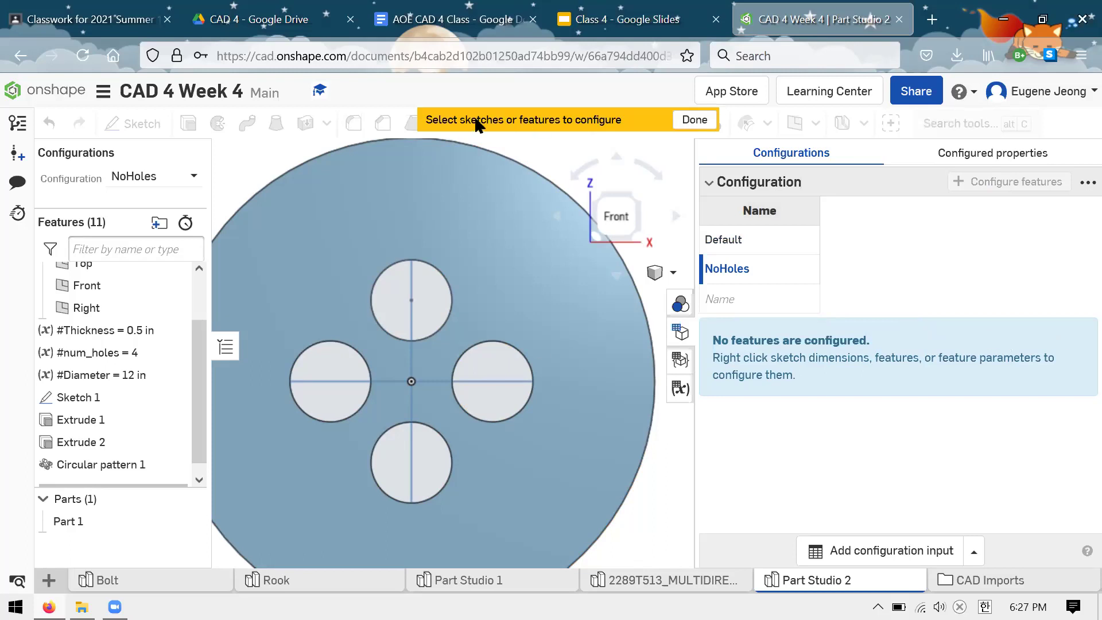
pyautogui.scroll(-2, 497, 231)
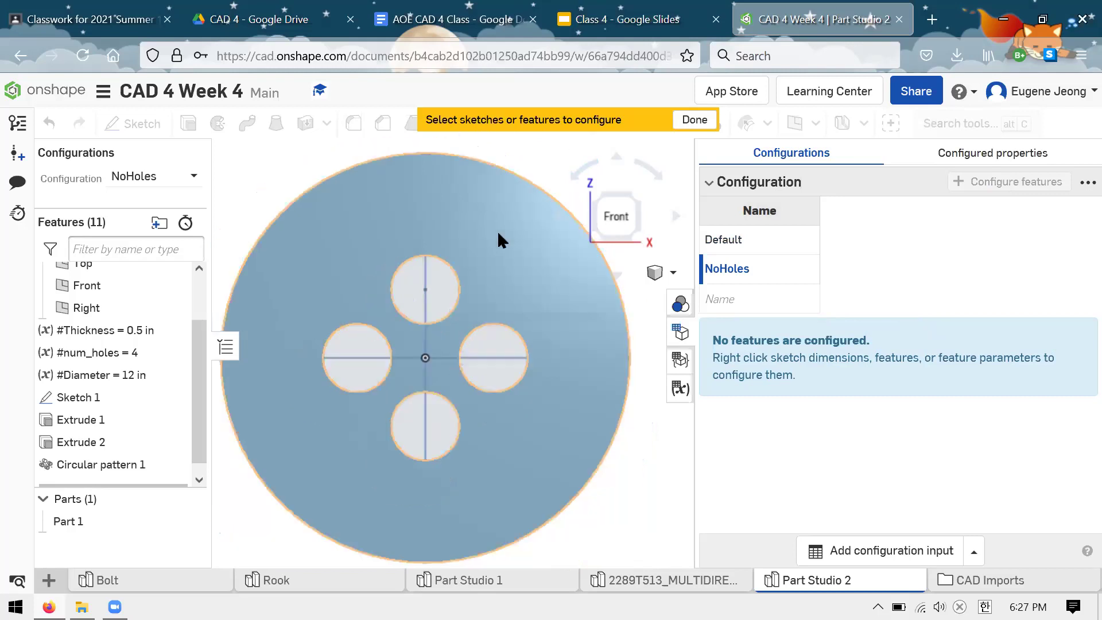
pyautogui.scroll(-2, 432, 257)
pyautogui.scroll(2, 99, 368)
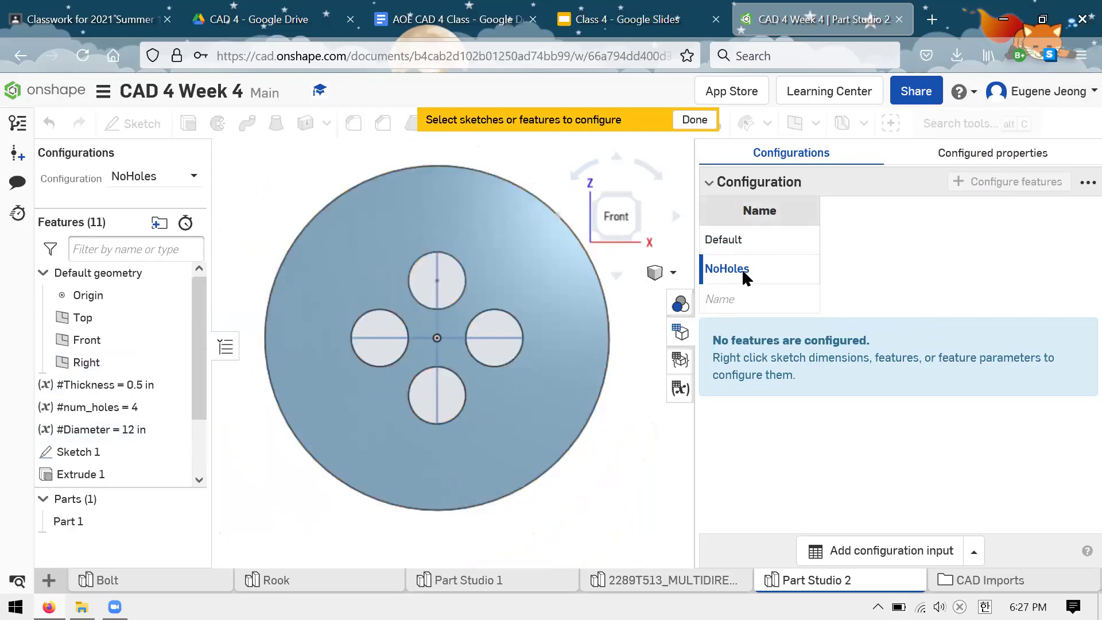
pyautogui.scroll(-2, 98, 406)
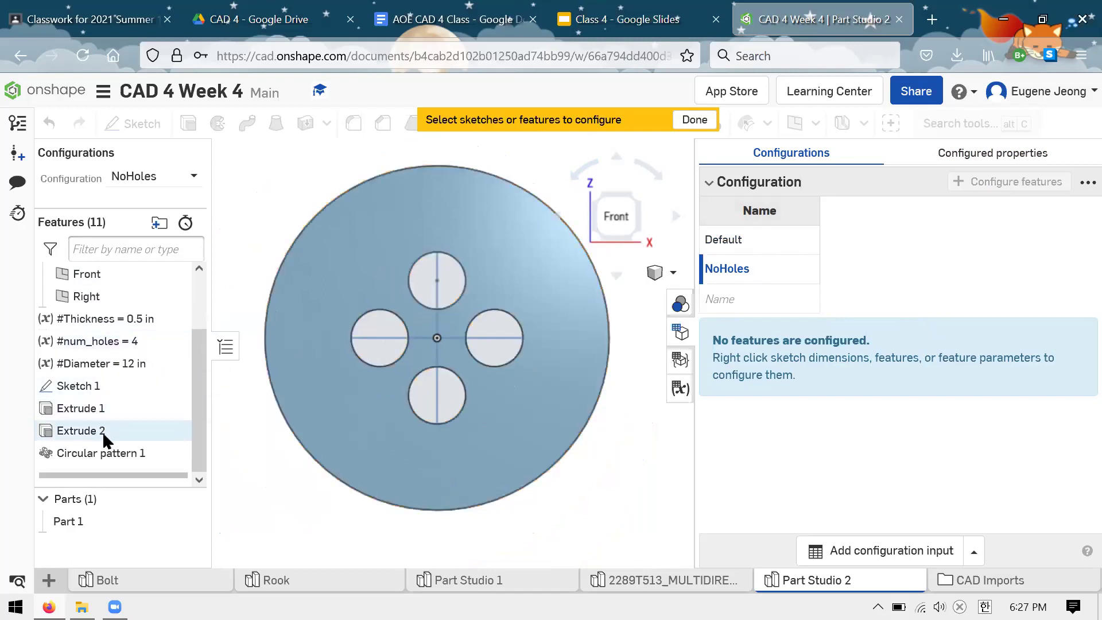
pyautogui.click(104, 436)
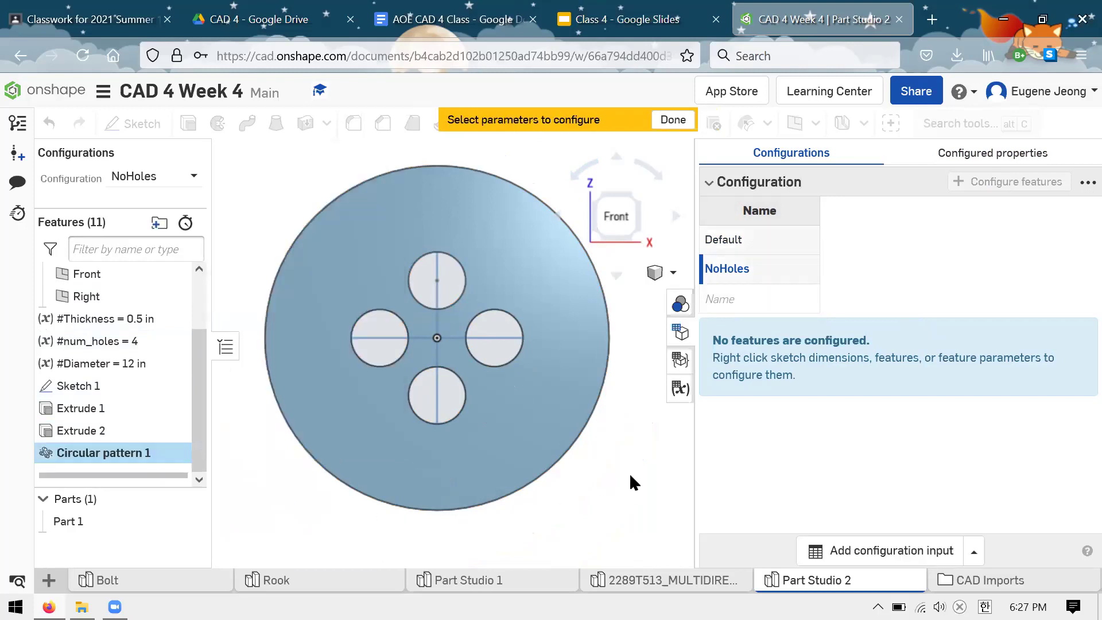
pyautogui.click(123, 440)
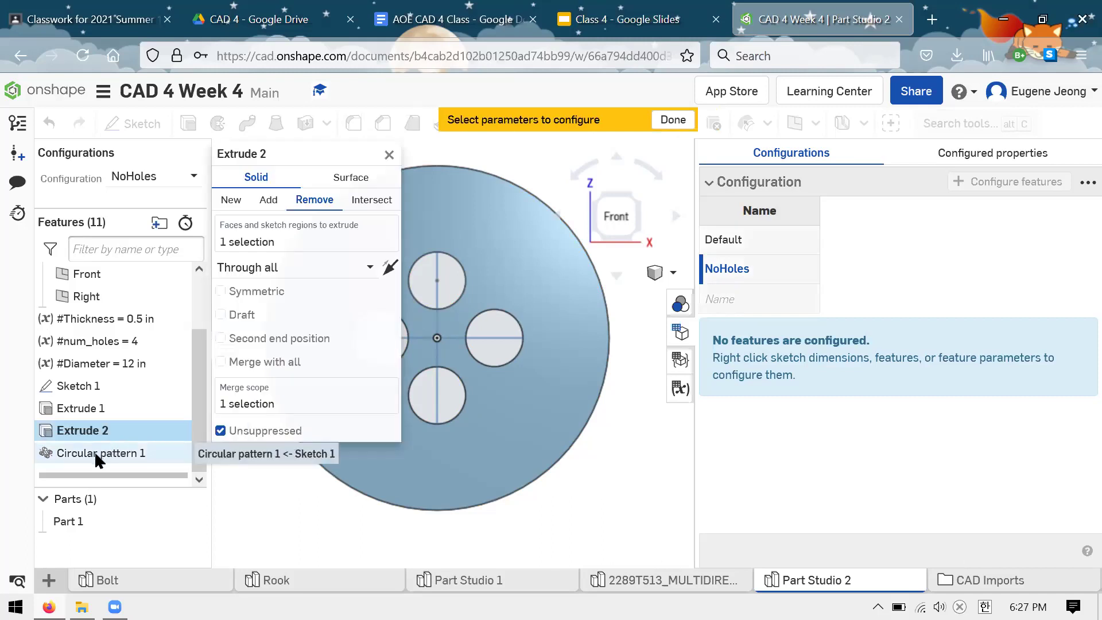
pyautogui.press('f')
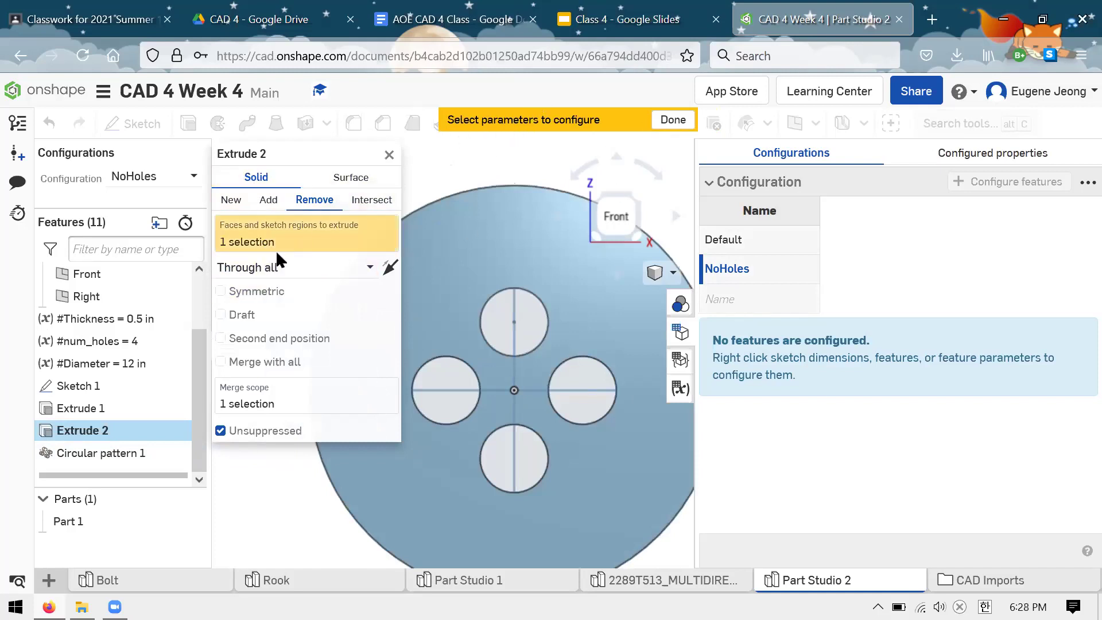
pyautogui.click(310, 237)
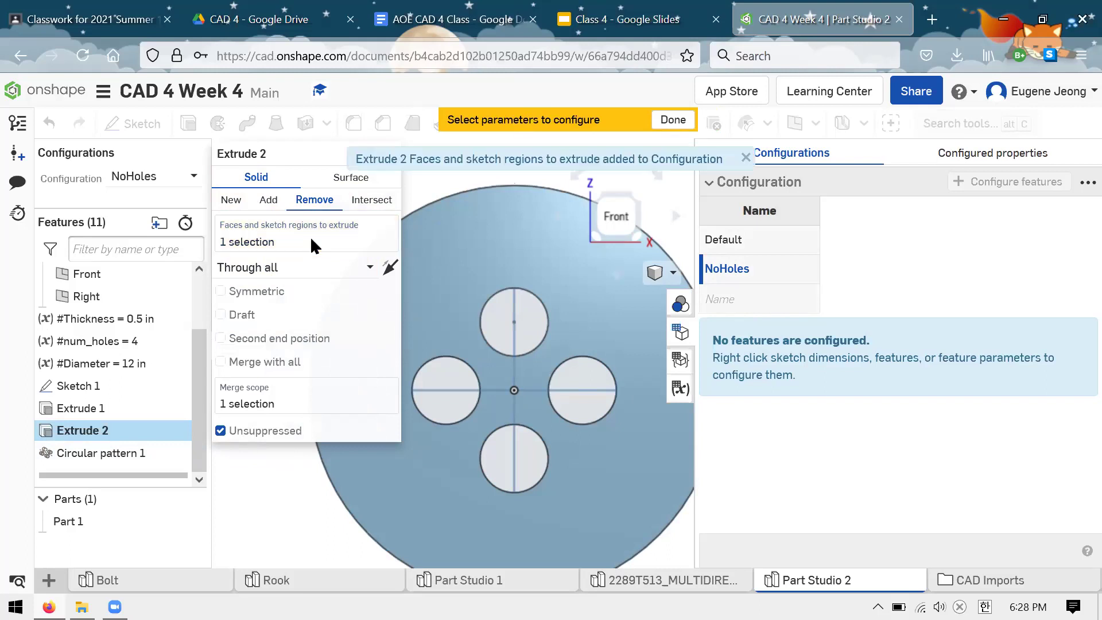
pyautogui.scroll(-3, 532, 270)
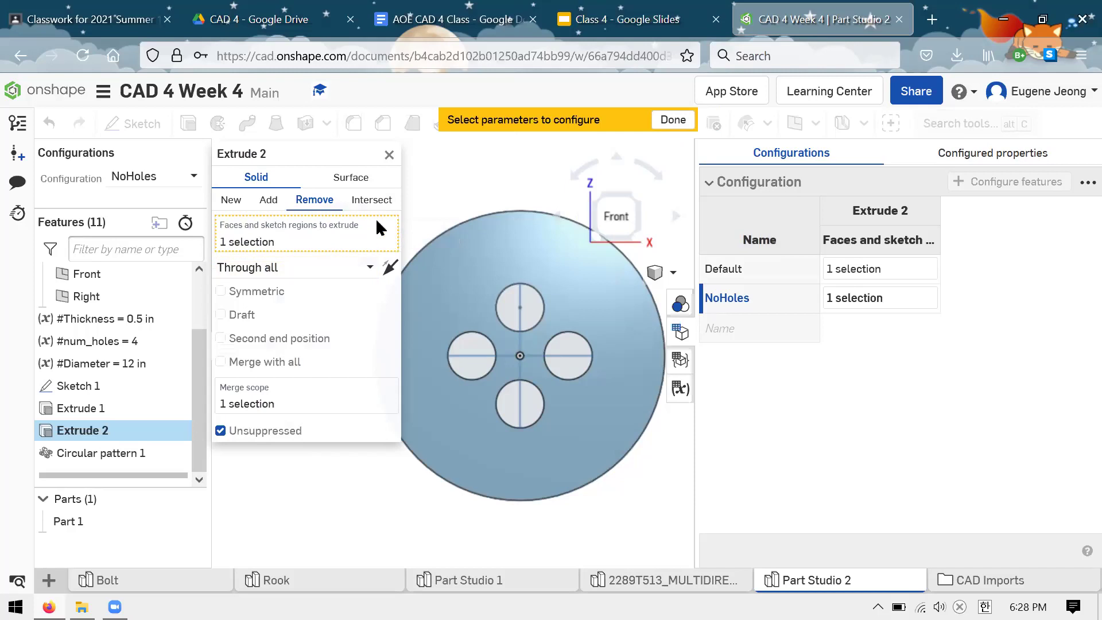
pyautogui.click(675, 120)
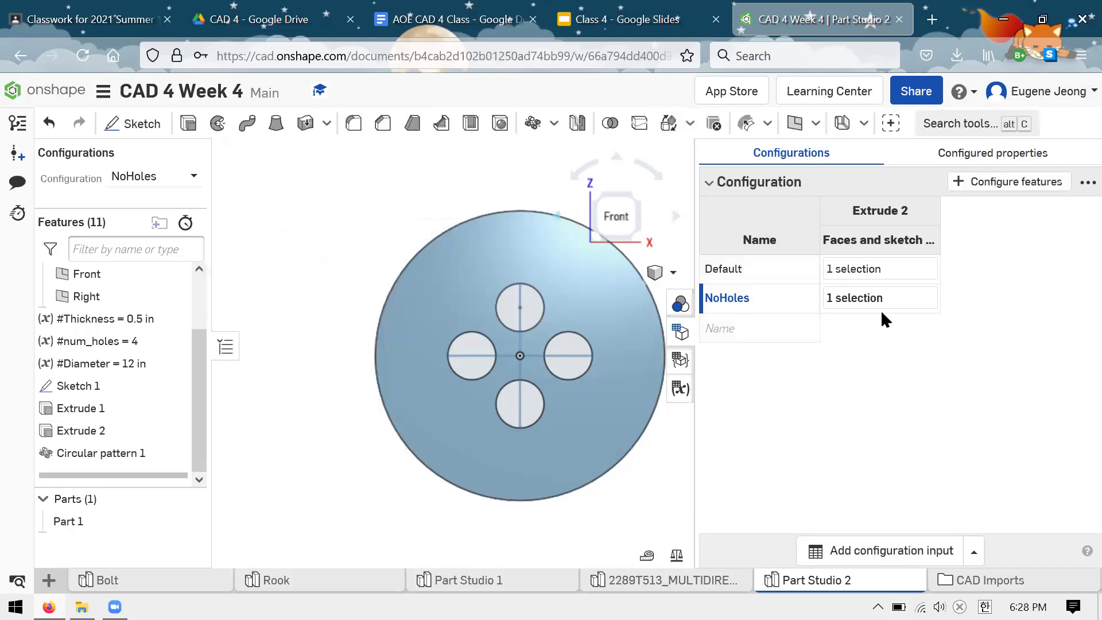
# Under NoHoles, remove the face from Extrude 2's selection, leaving 0 selections.
pyautogui.click(851, 293)
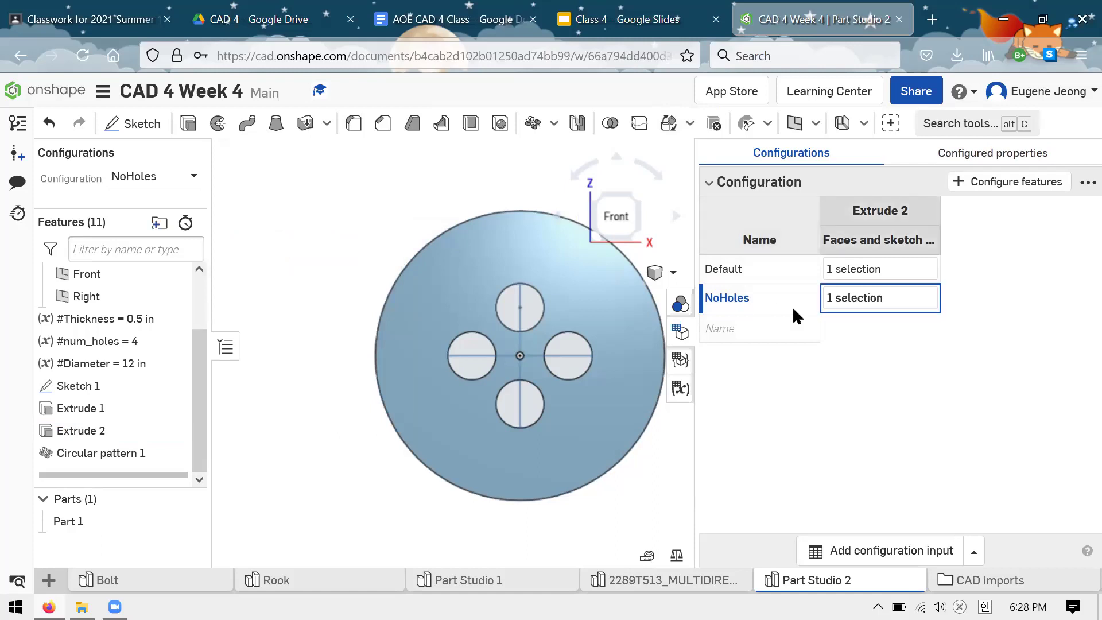
pyautogui.rightClick(735, 305)
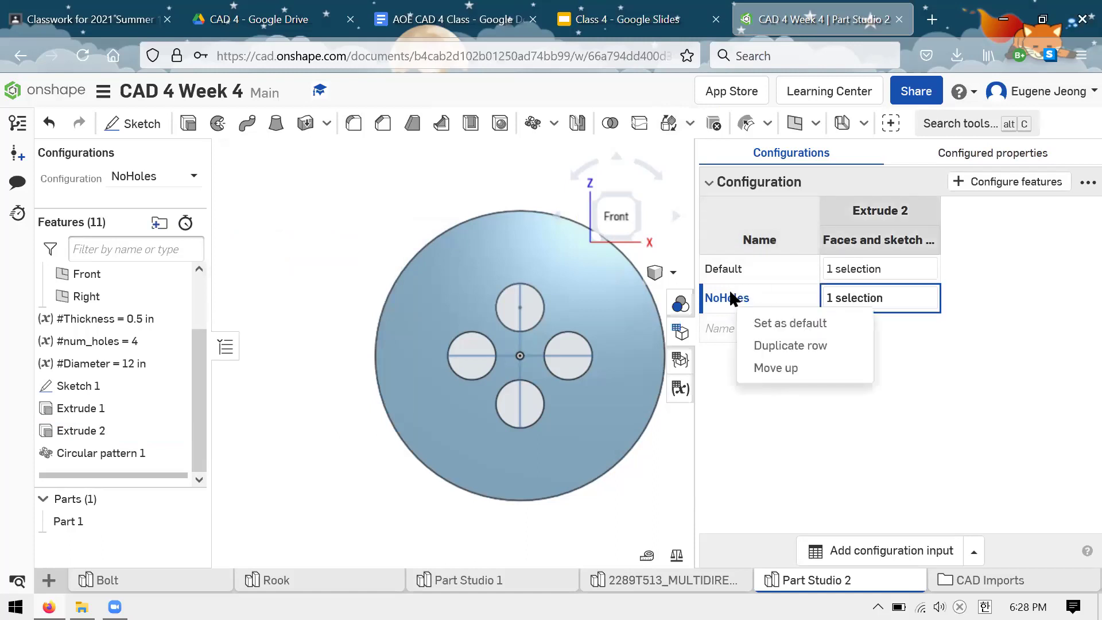
pyautogui.click(740, 297)
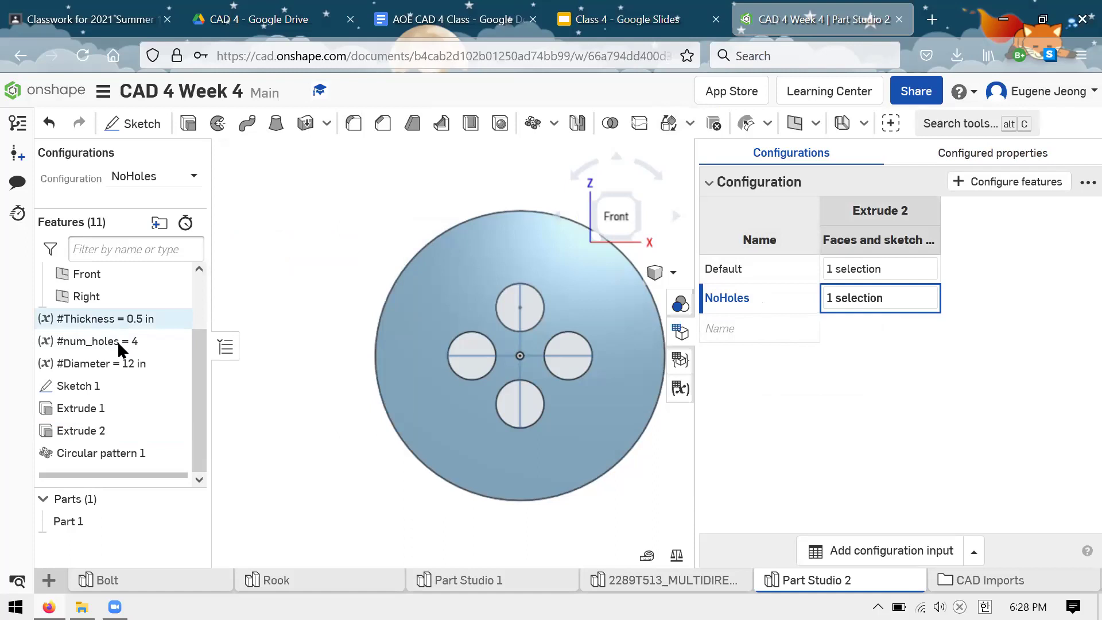
pyautogui.scroll(2, 117, 341)
pyautogui.scroll(-2, 103, 409)
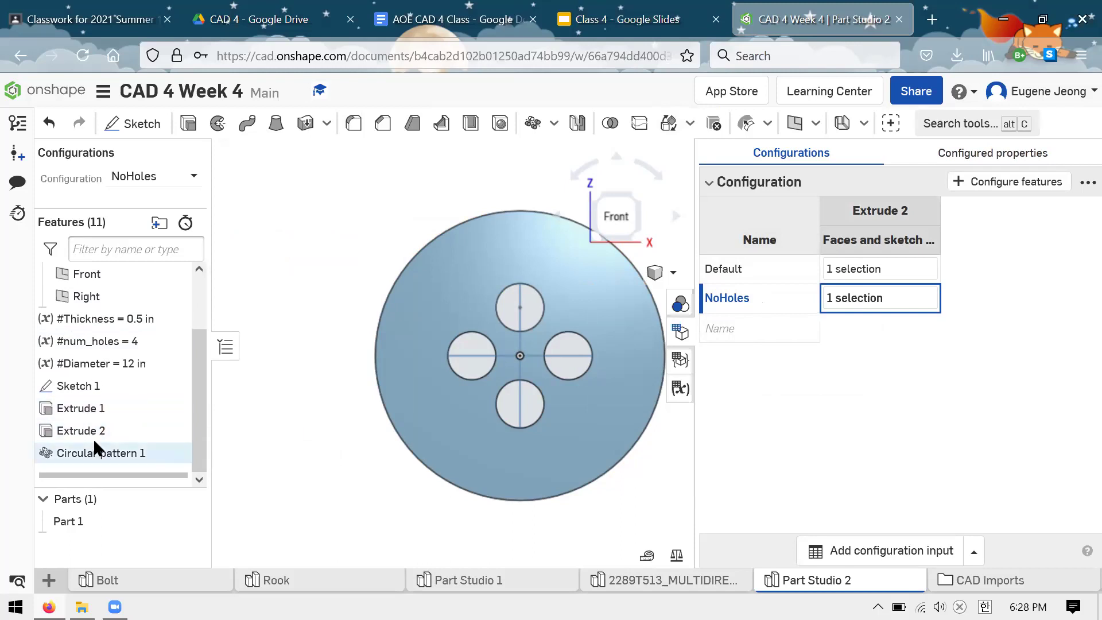
pyautogui.click(93, 431)
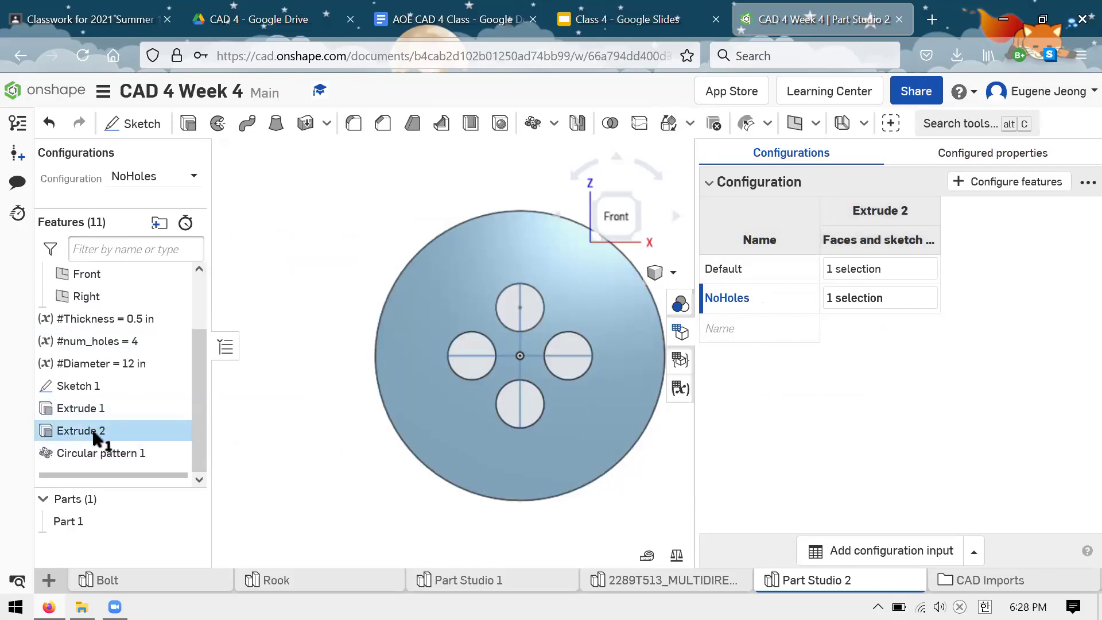
pyautogui.rightClick(94, 438)
pyautogui.click(163, 208)
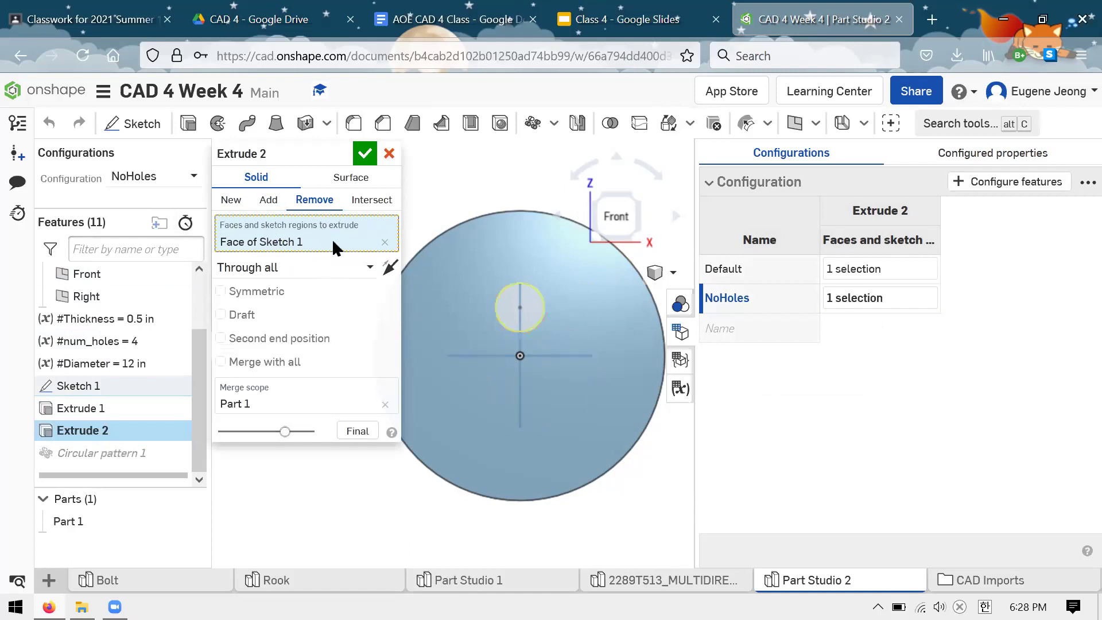
pyautogui.click(529, 308)
pyautogui.click(424, 310)
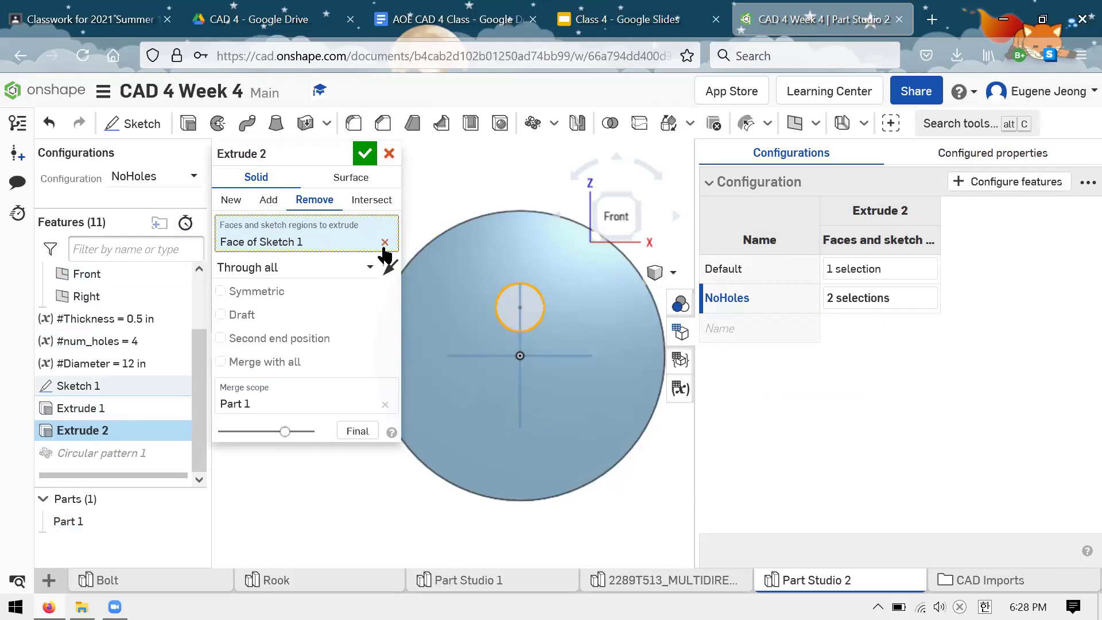
pyautogui.click(365, 156)
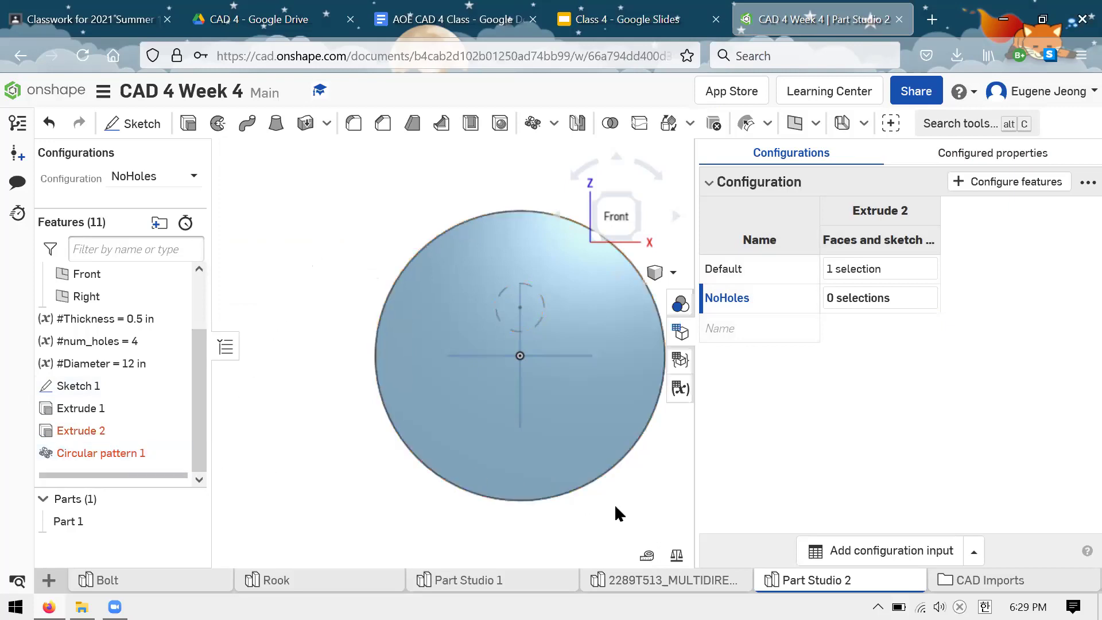
# Compare the isometric model by switching to Default and back to NoHoles.
pyautogui.hotkey('shift', '7')
pyautogui.click(752, 275)
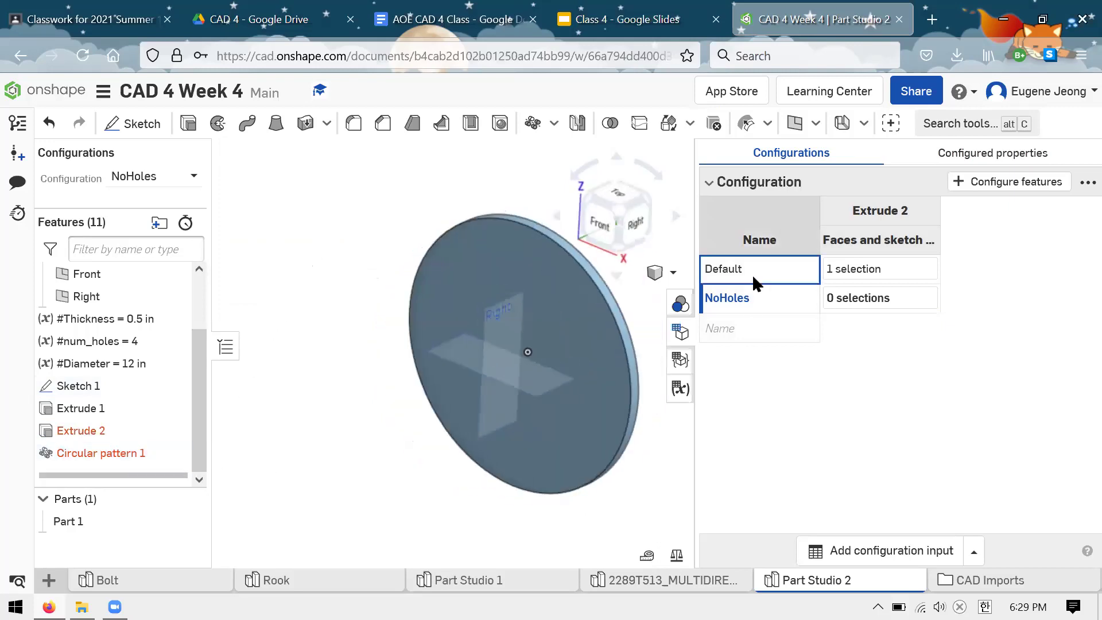
pyautogui.rightClick(751, 275)
pyautogui.click(783, 292)
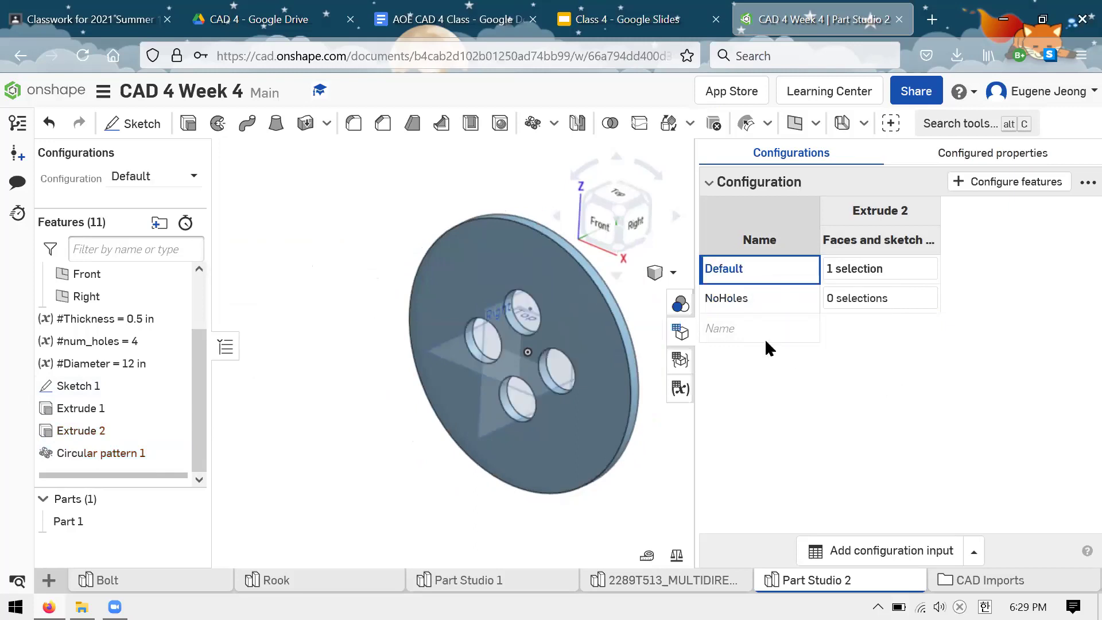
pyautogui.click(756, 294)
pyautogui.rightClick(756, 297)
pyautogui.click(776, 313)
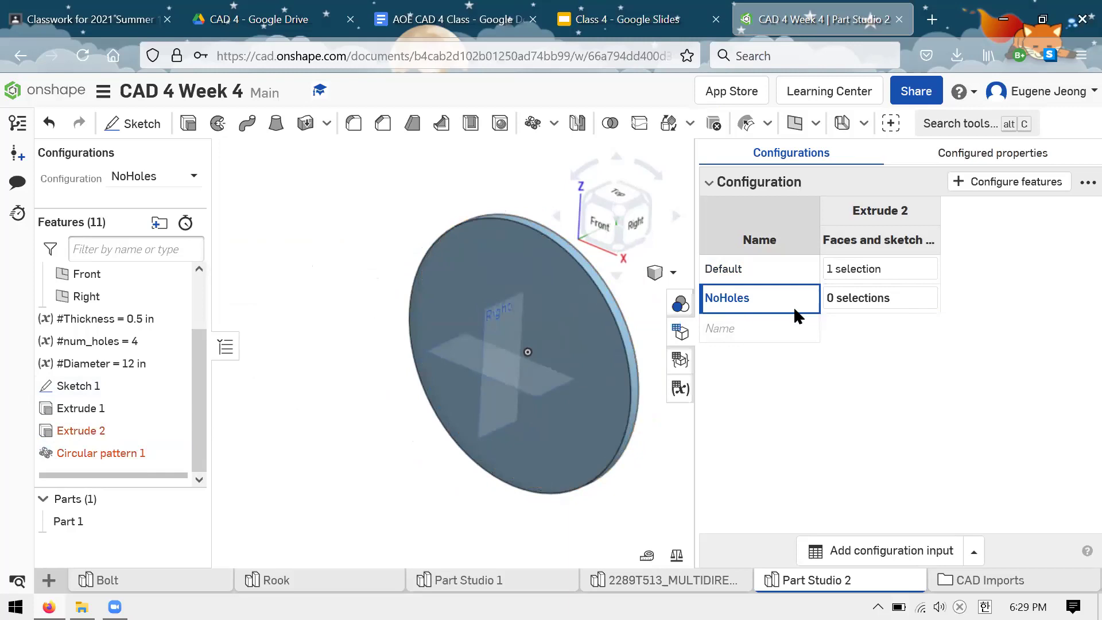
# Reopen the failing Extrude 2 in Front view and close it without changes.
pyautogui.click(88, 435)
pyautogui.rightClick(89, 435)
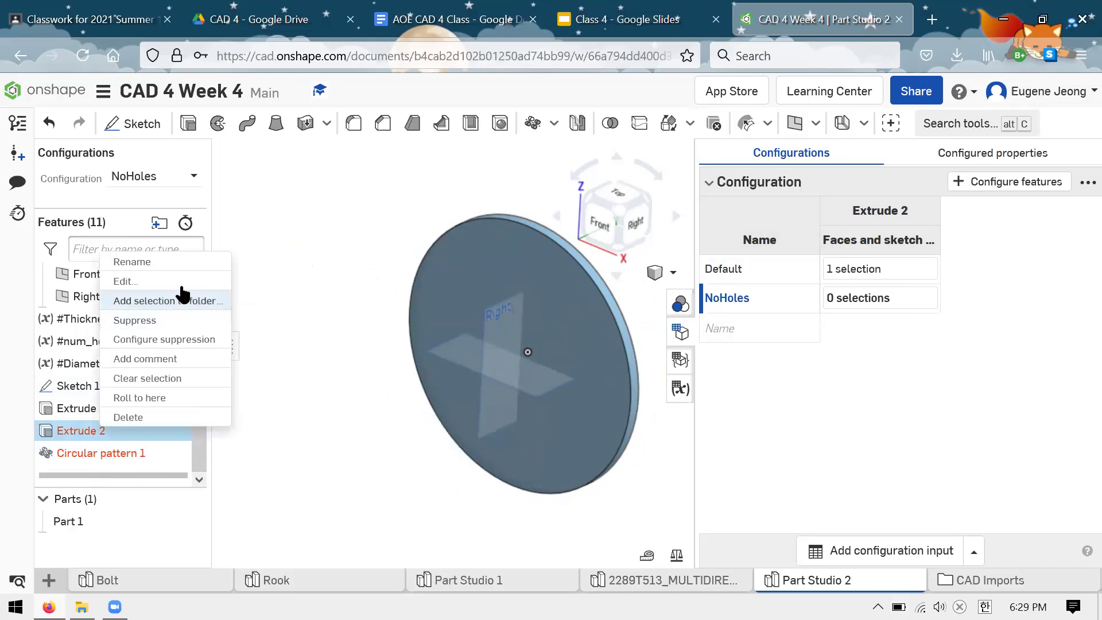
pyautogui.click(179, 282)
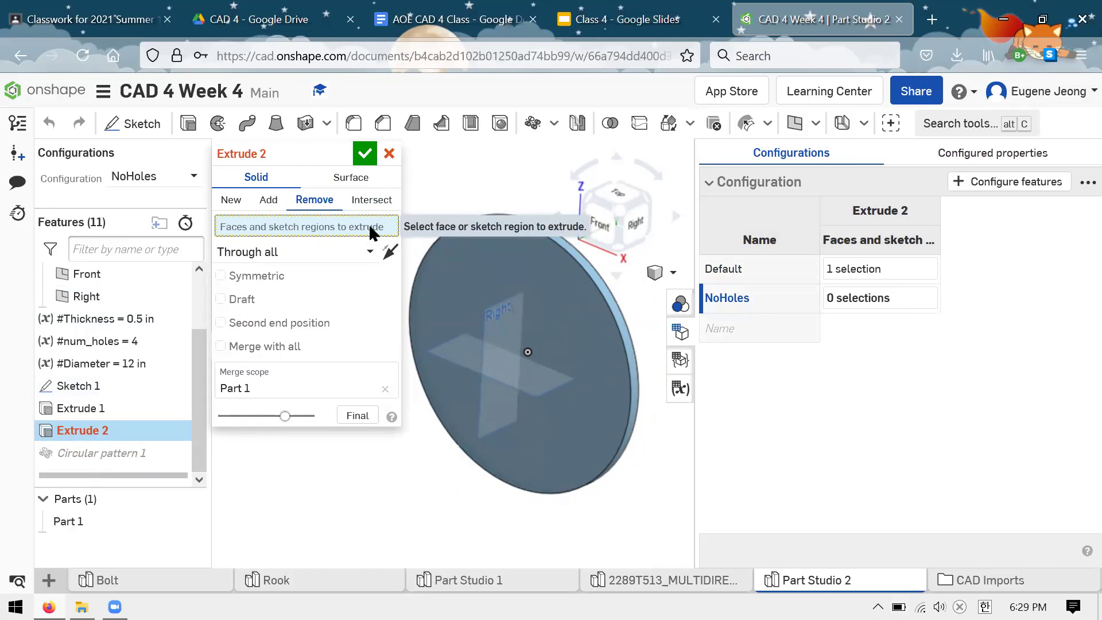
pyautogui.moveTo(368, 224); pyautogui.dragTo(655, 487, button='right')
pyautogui.click(609, 217)
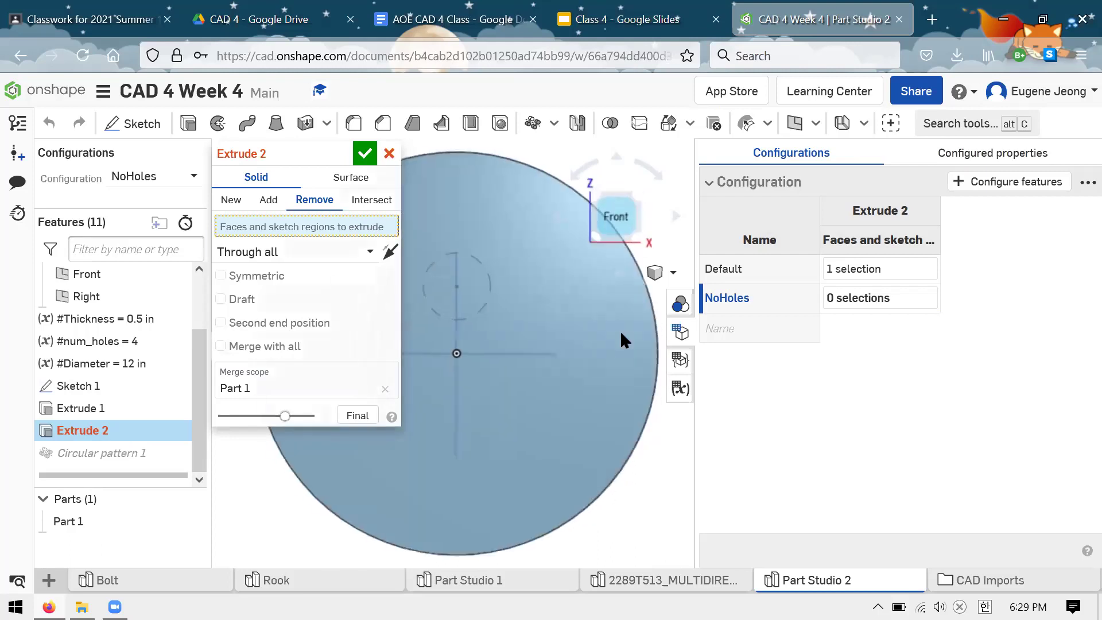
pyautogui.scroll(-3, 628, 350)
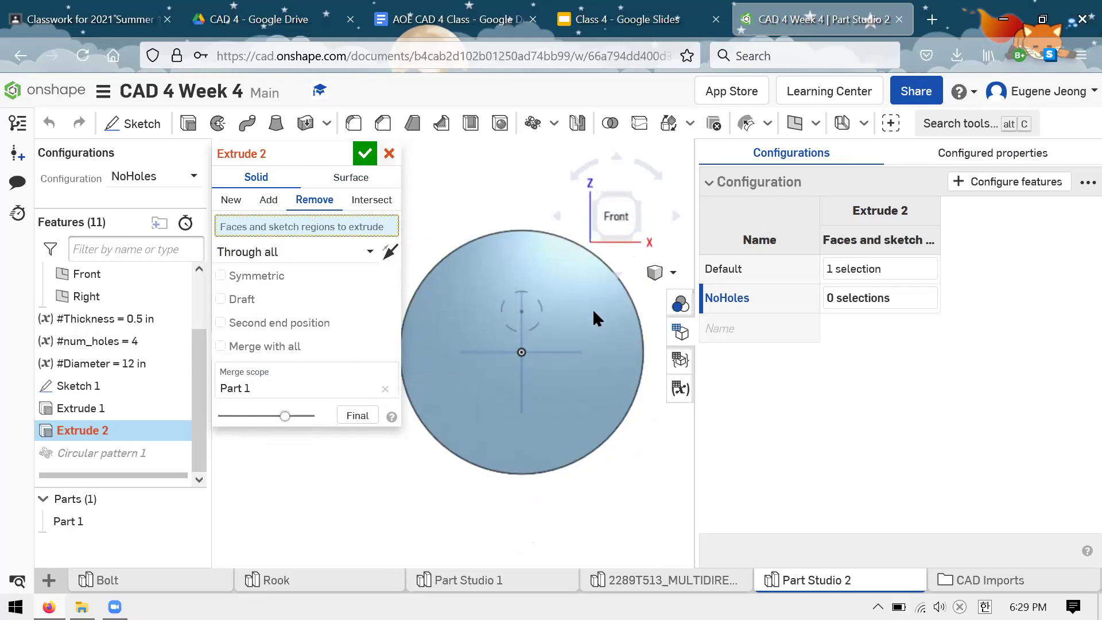
pyautogui.scroll(-2, 593, 308)
pyautogui.click(389, 154)
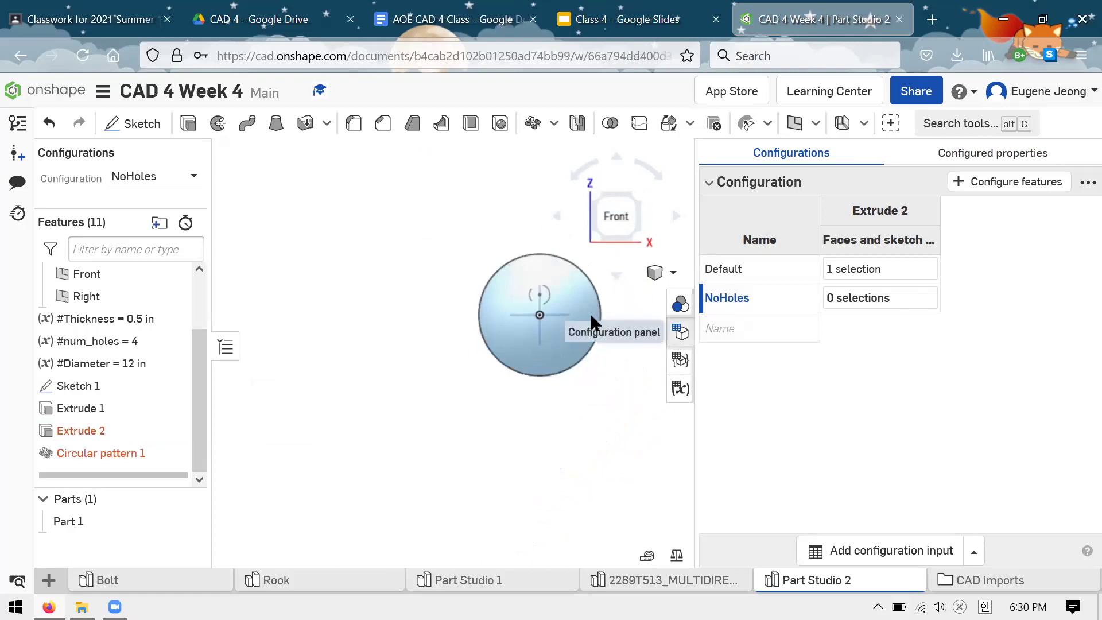
pyautogui.click(549, 10)
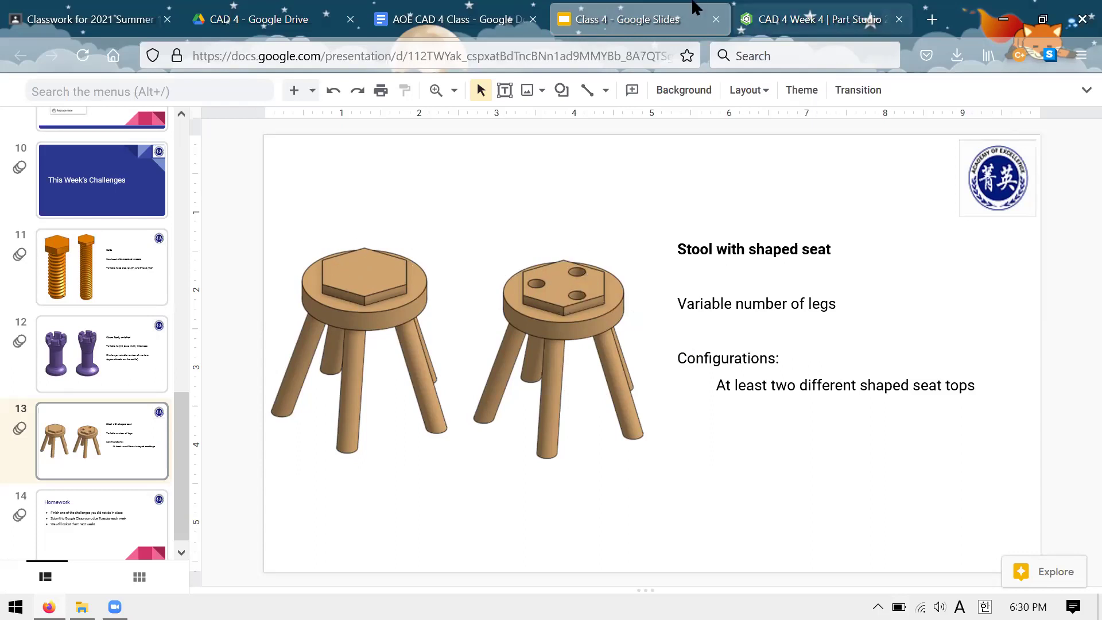
pyautogui.click(86, 365)
pyautogui.click(115, 425)
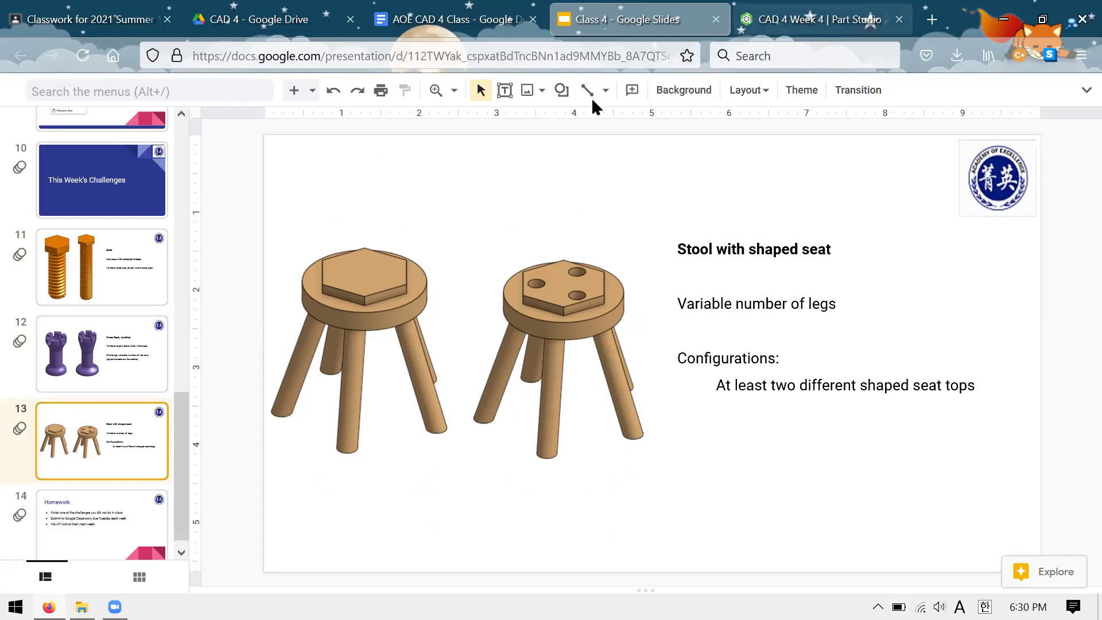
pyautogui.hotkey('ctrl', 'Tab')
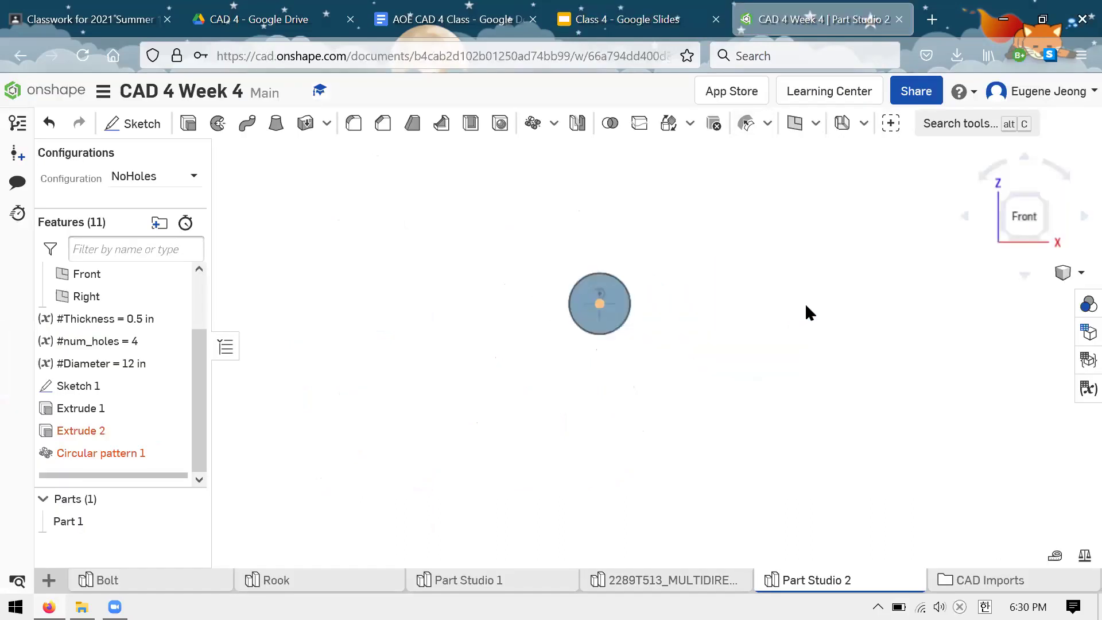
# Delete the broken Extrude 2 and Circular pattern 1 features.
pyautogui.scroll(3, 804, 303)
pyautogui.scroll(2, 408, 253)
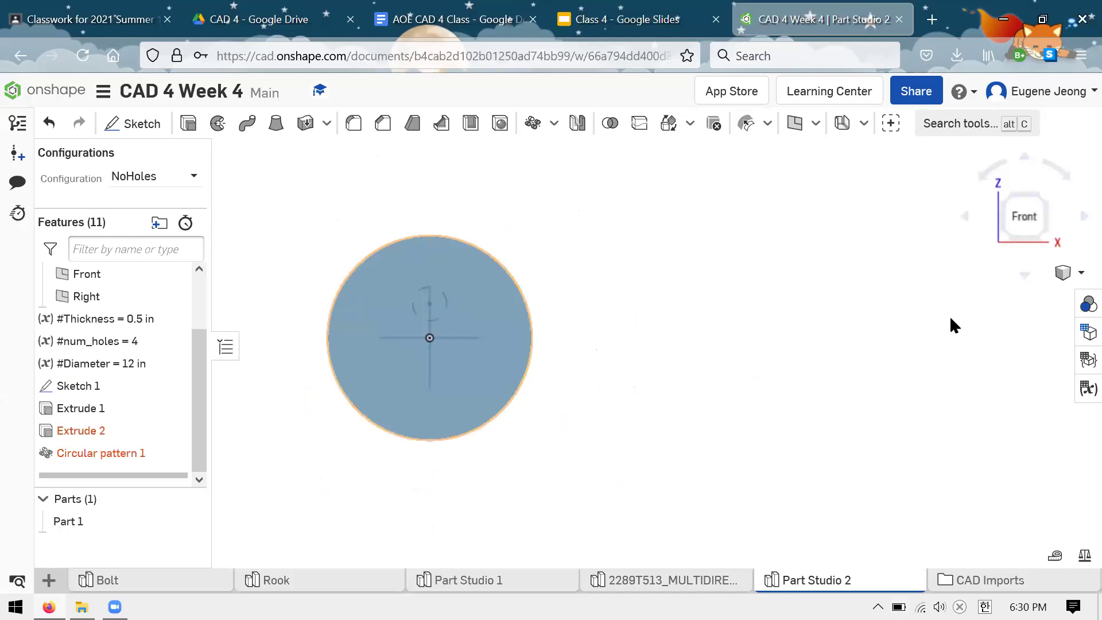
pyautogui.click(1089, 389)
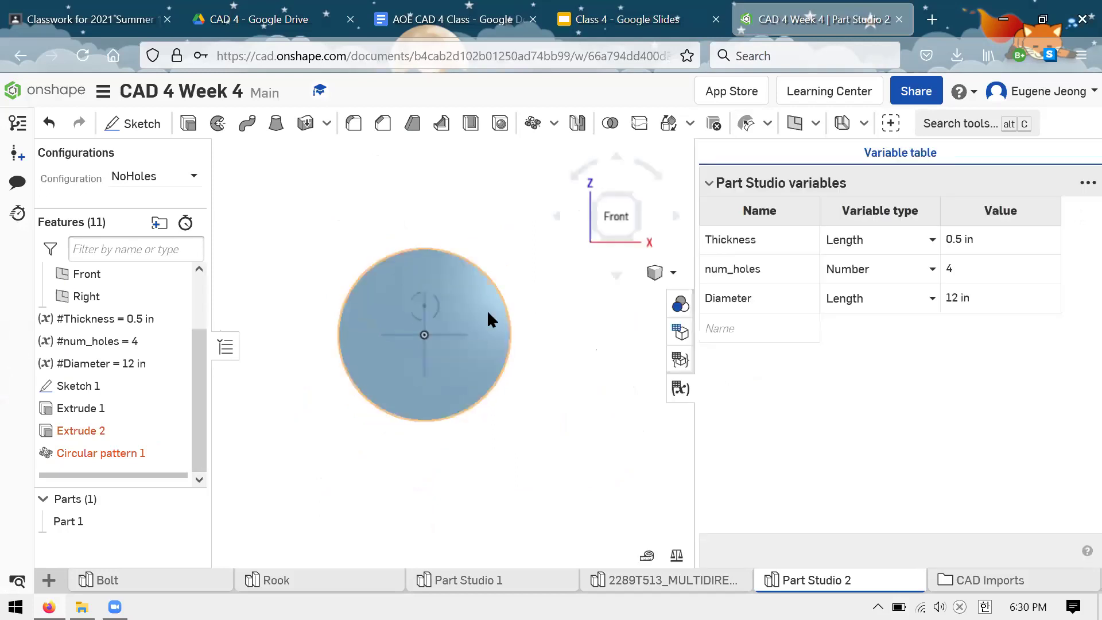
pyautogui.scroll(1, 95, 357)
pyautogui.scroll(-1, 100, 382)
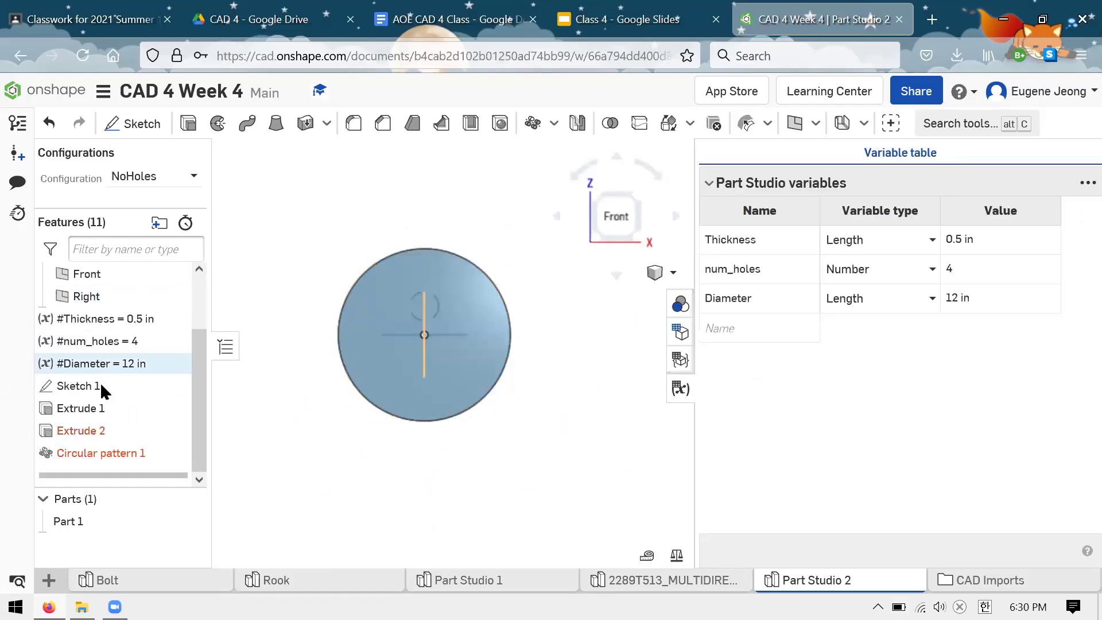
pyautogui.moveTo(124, 435)
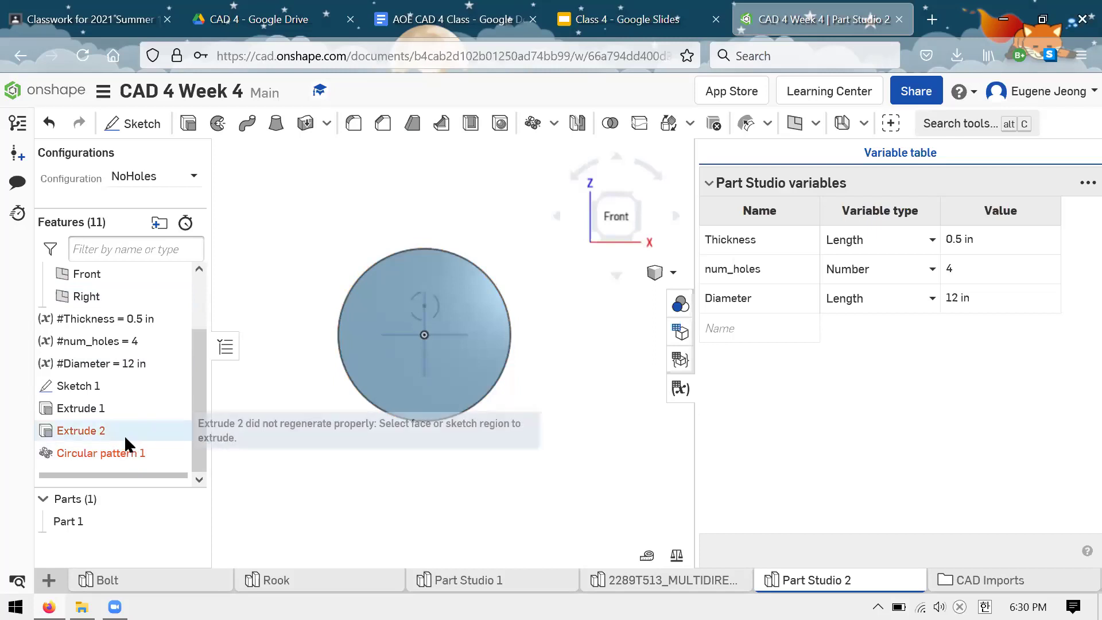
pyautogui.click(107, 429)
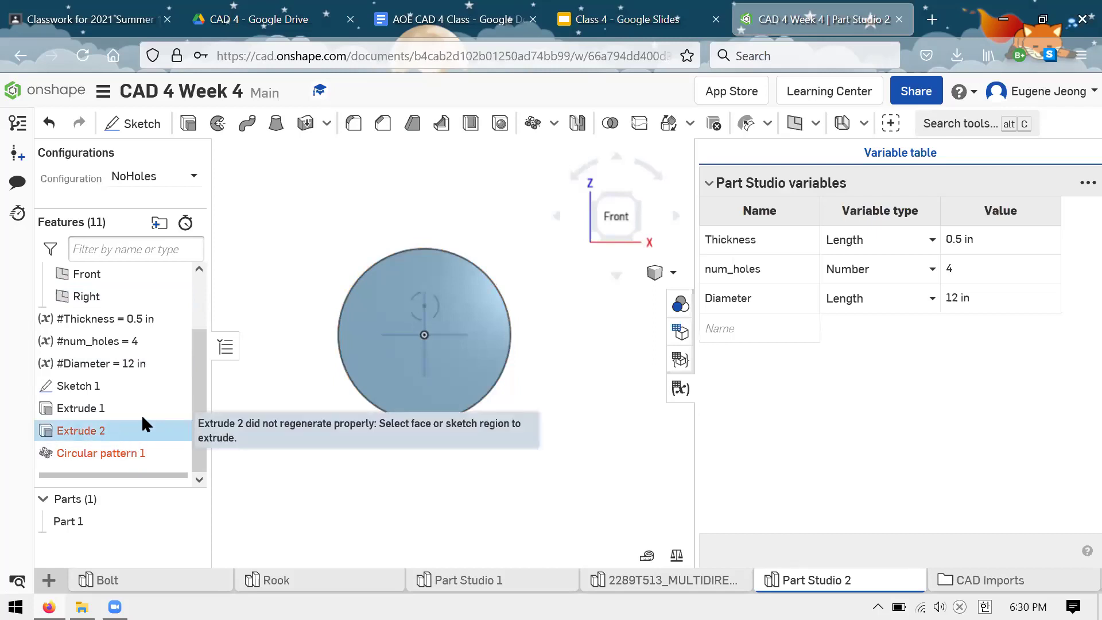
pyautogui.moveTo(137, 434)
pyautogui.keyDown('shift'); pyautogui.click(106, 453); pyautogui.keyUp('shift')
pyautogui.press('Delete')
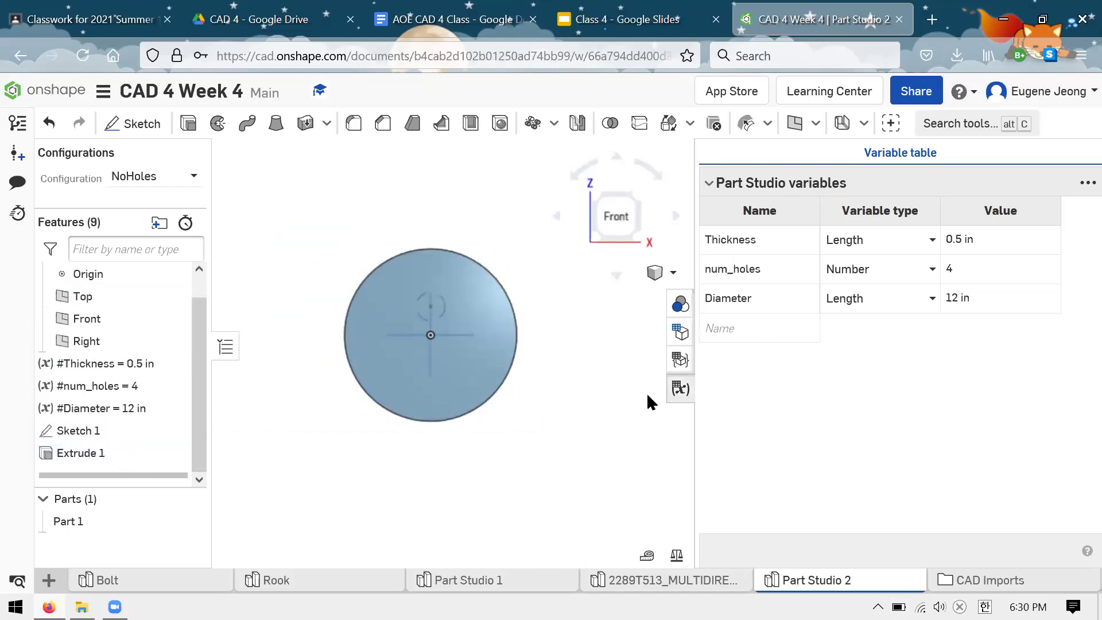
# Close the variable table and inspect the plain disc from the Front view.
pyautogui.click(680, 388)
pyautogui.scroll(3, 654, 296)
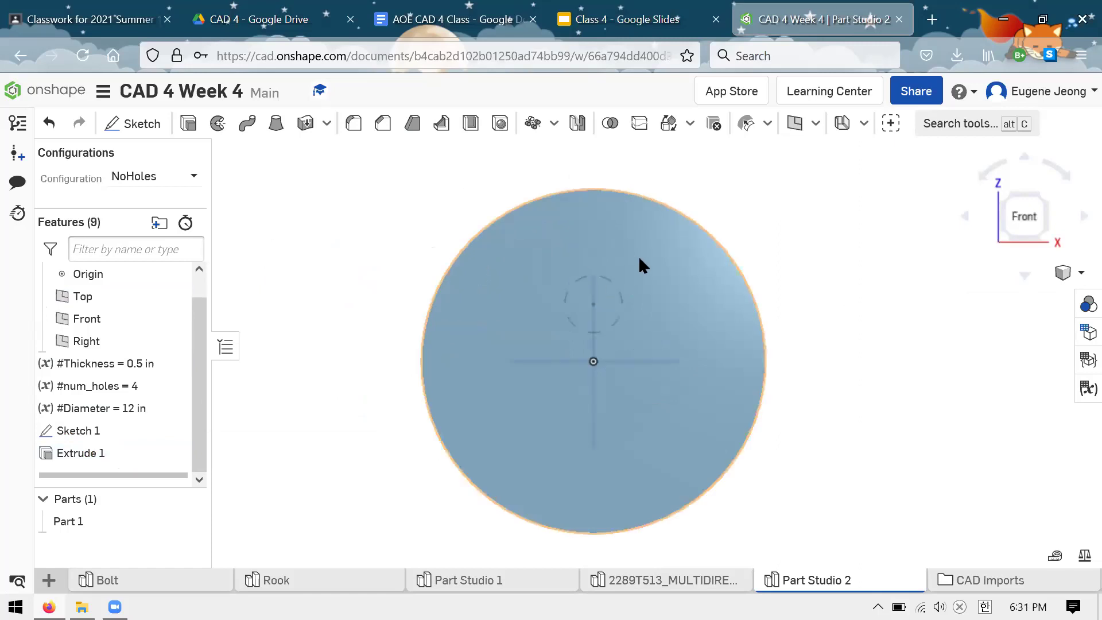
pyautogui.moveTo(818, 254)
pyautogui.mouseDown(button='right')
pyautogui.moveTo(736, 256)
pyautogui.moveTo(784, 274)
pyautogui.moveTo(788, 257)
pyautogui.moveTo(825, 270)
pyautogui.mouseUp(button='right')
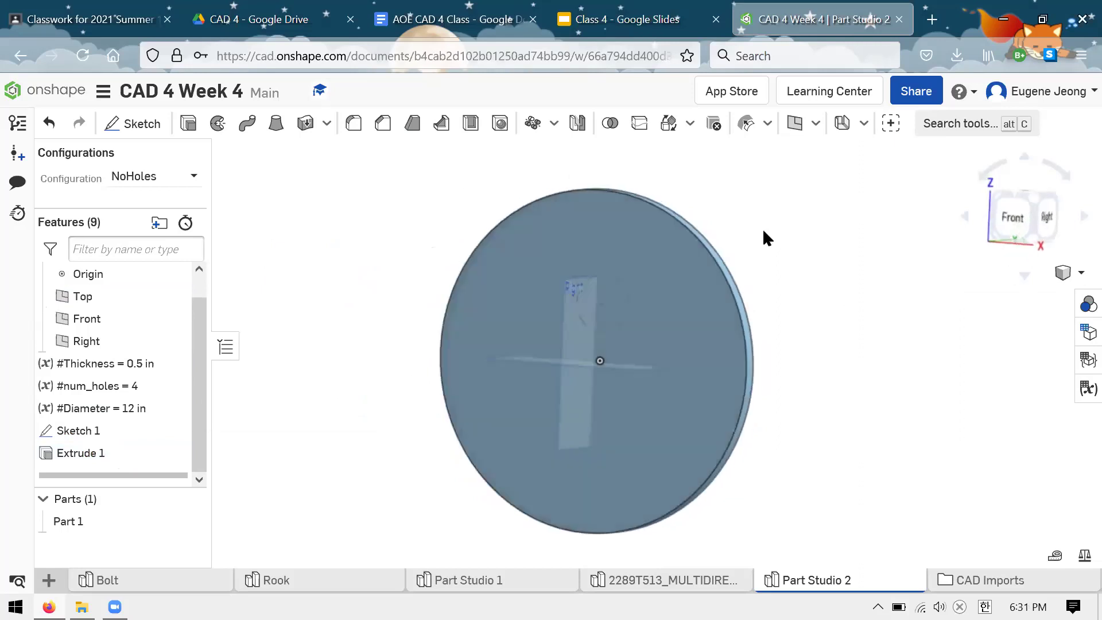
pyautogui.hotkey('shift', '1')
pyautogui.scroll(2, 726, 270)
pyautogui.scroll(-1, 760, 229)
pyautogui.scroll(1, 770, 301)
pyautogui.scroll(-1, 749, 178)
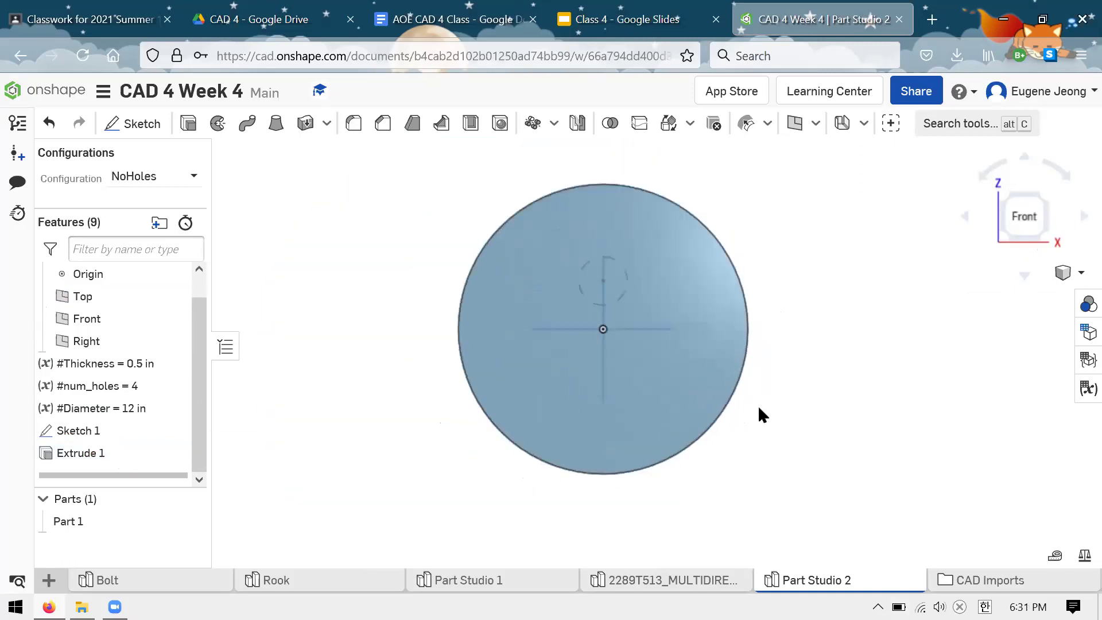
pyautogui.scroll(1, 825, 282)
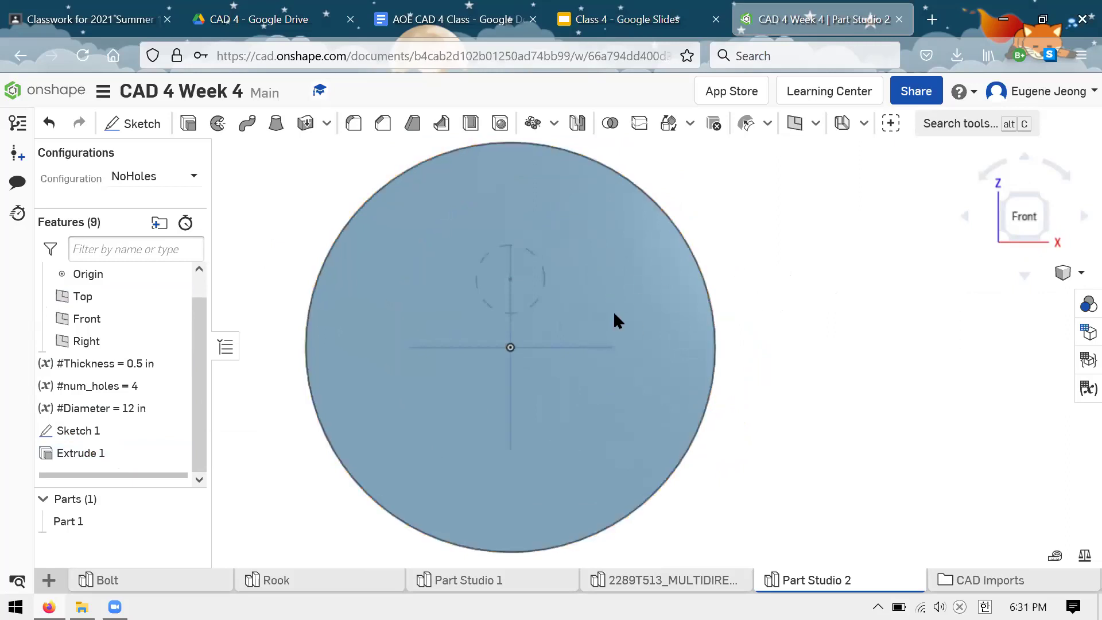
# Create Sketch 2 on the Front plane and reopen it for editing.
pyautogui.click(145, 429)
pyautogui.scroll(-3, 800, 301)
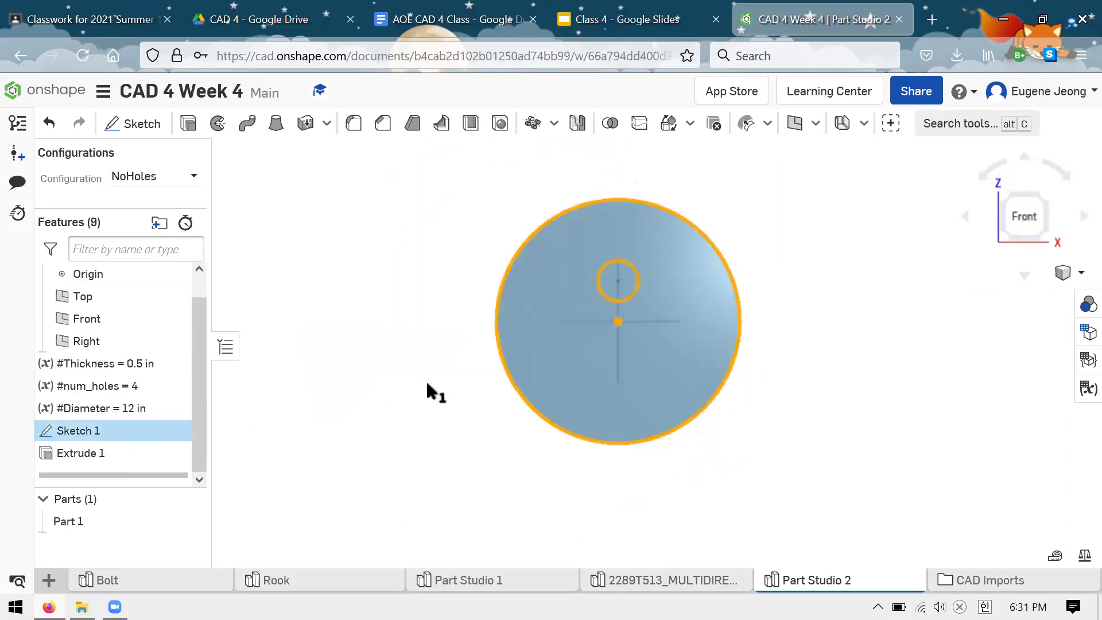
pyautogui.click(285, 189)
pyautogui.click(137, 124)
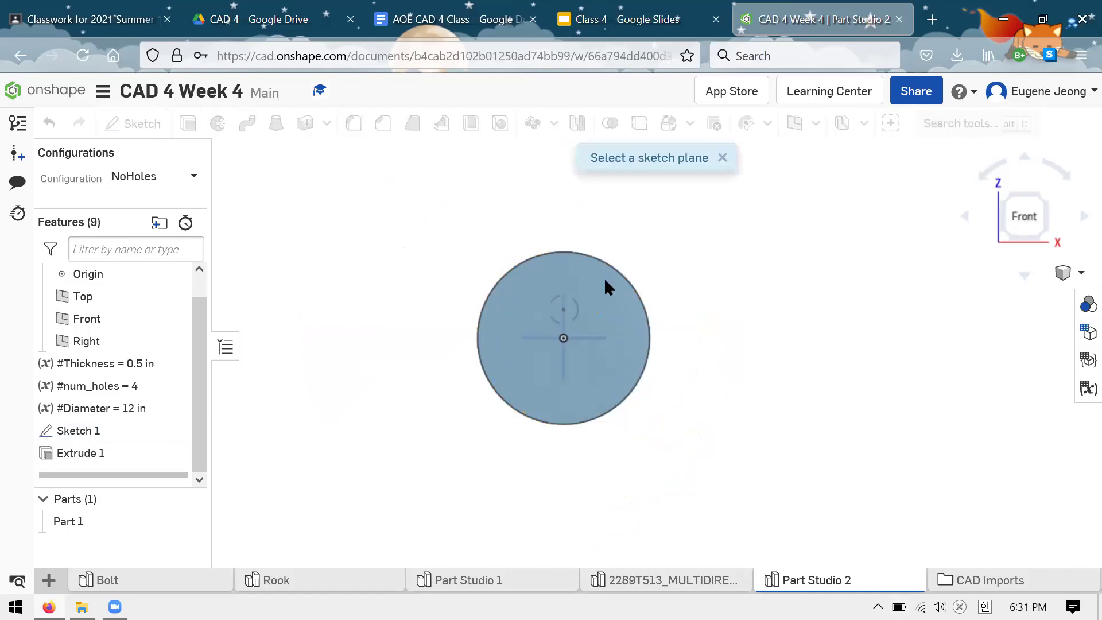
pyautogui.scroll(10, 631, 303)
pyautogui.moveTo(665, 302)
pyautogui.mouseDown(button='right')
pyautogui.moveTo(605, 328)
pyautogui.moveTo(670, 329)
pyautogui.moveTo(224, 283)
pyautogui.mouseUp(button='right')
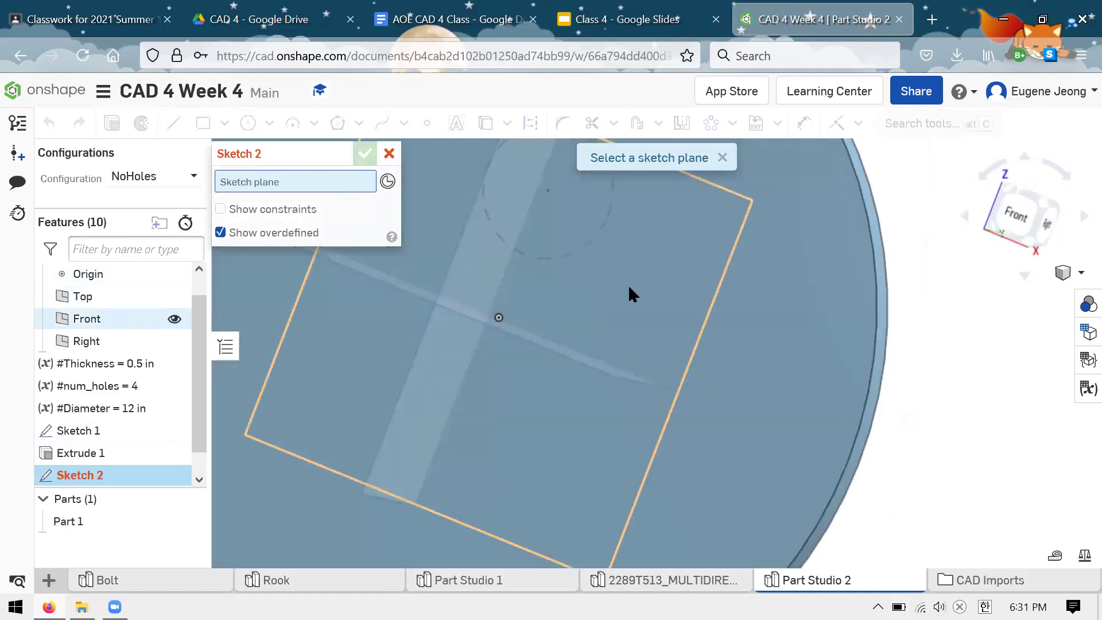
pyautogui.scroll(-3, 689, 321)
pyautogui.click(741, 354)
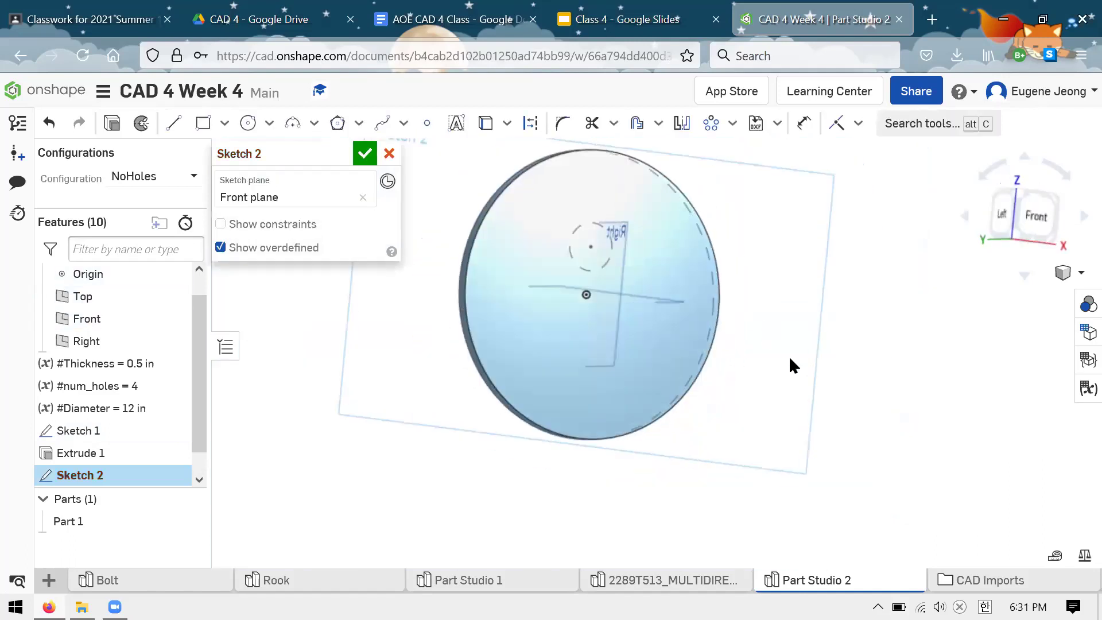
pyautogui.click(367, 159)
pyautogui.rightClick(136, 474)
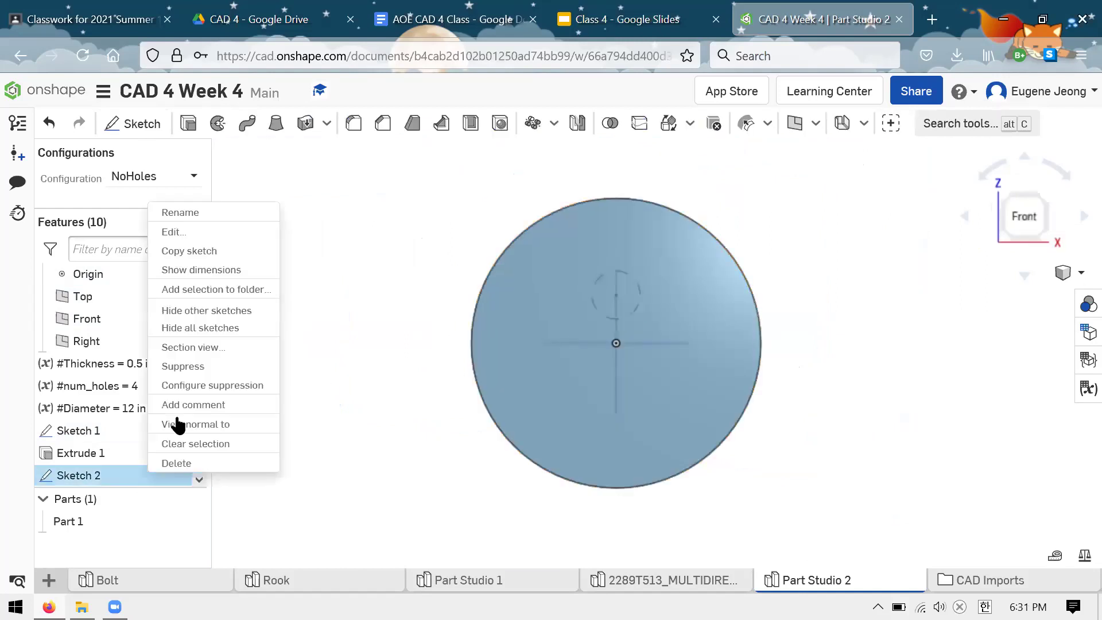
pyautogui.click(196, 232)
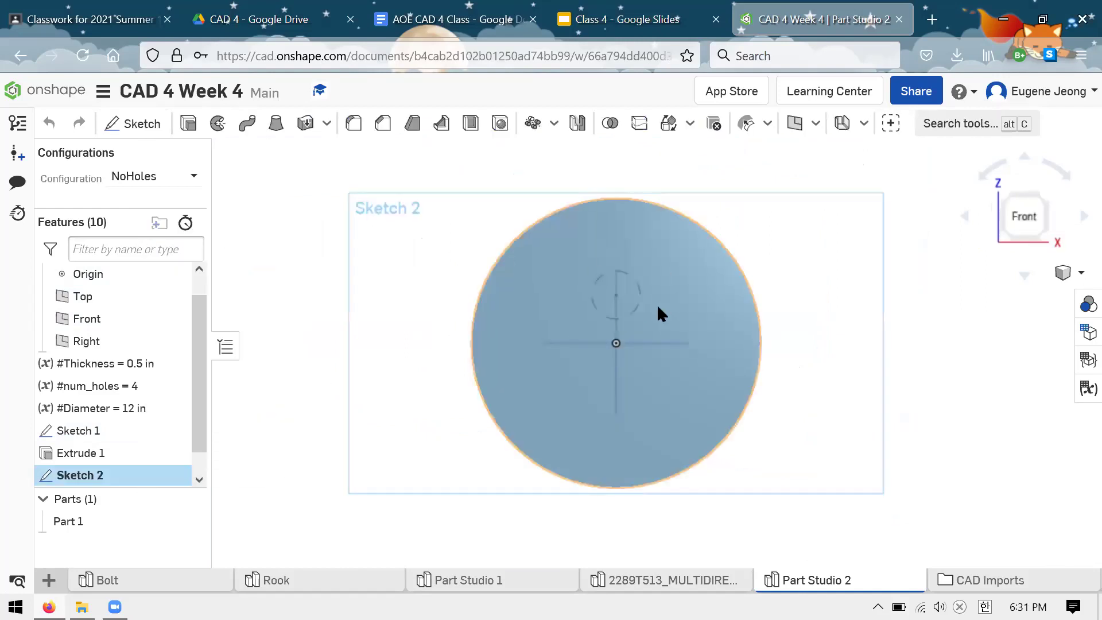
# Draw a circle at the origin and a second circle to its right.
pyautogui.click(247, 124)
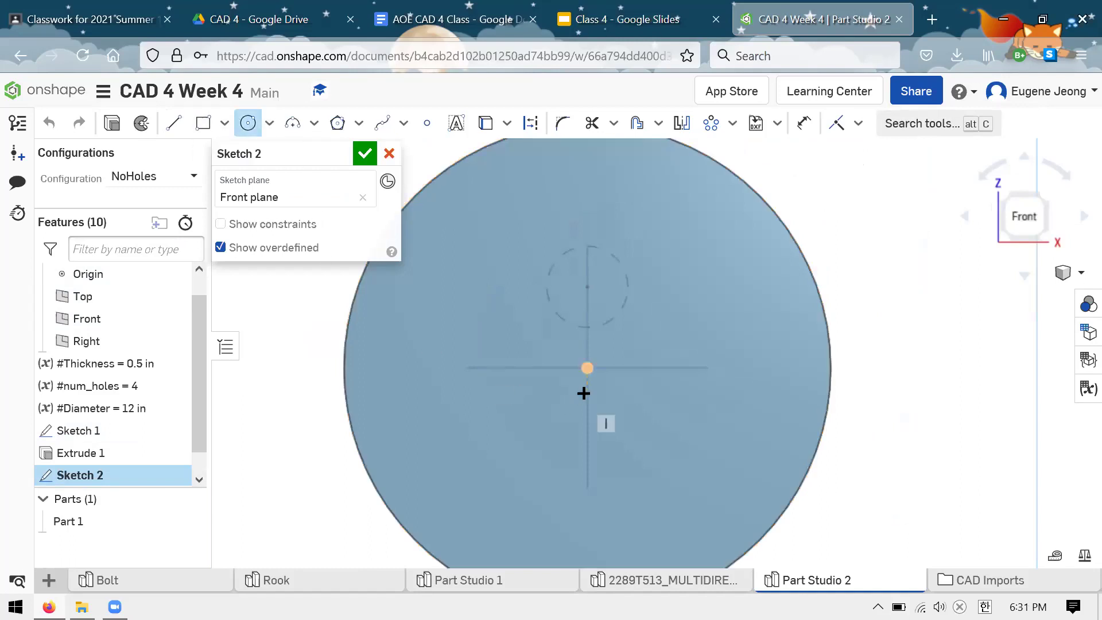
pyautogui.click(586, 366)
pyautogui.click(611, 352)
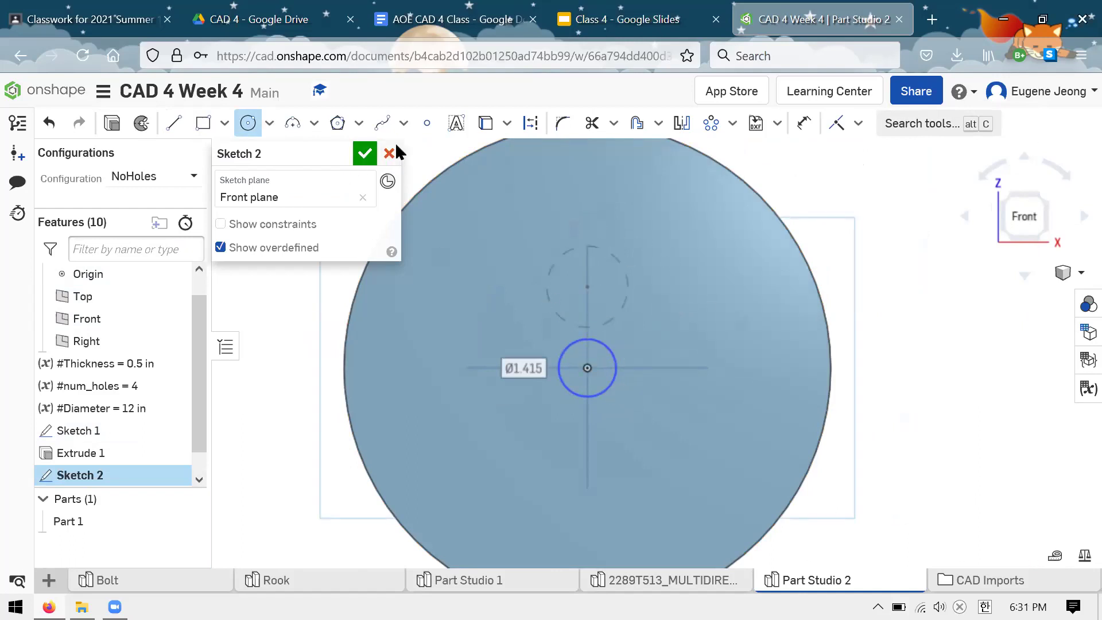
pyautogui.click(691, 368)
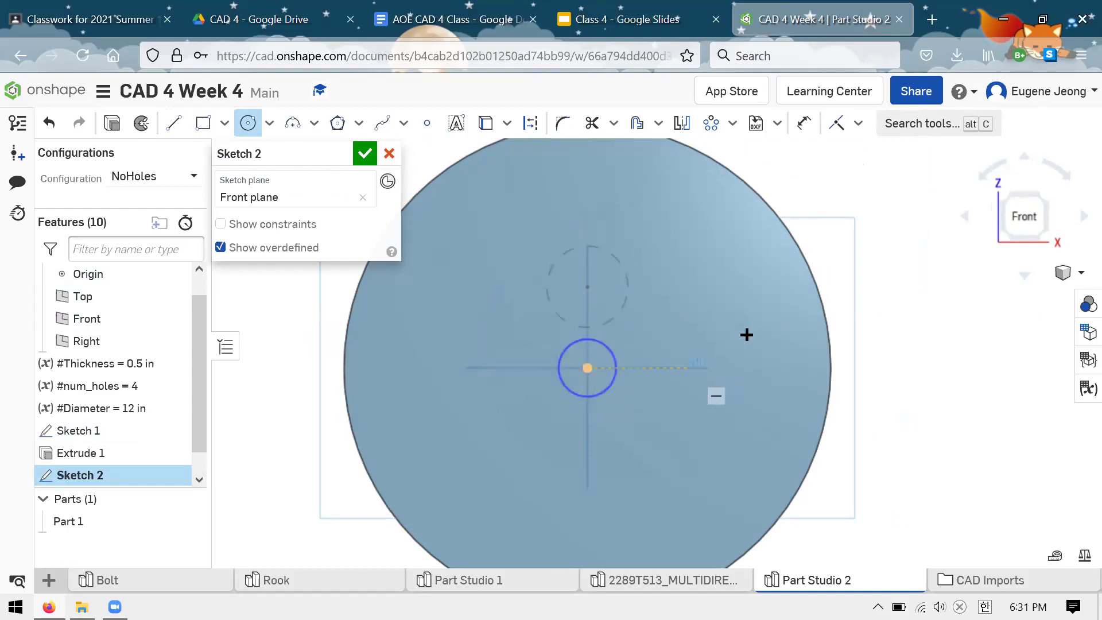
pyautogui.click(719, 348)
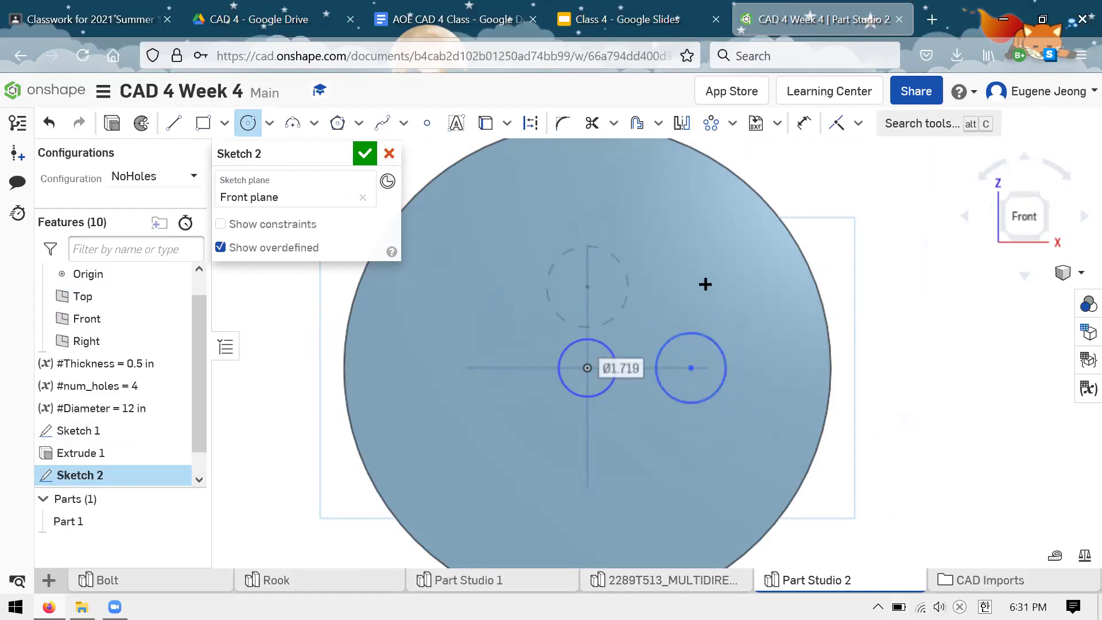
pyautogui.press('Escape')
# Circular-pattern the right circle three times around the origin and accept Sketch 2.
pyautogui.click(712, 123)
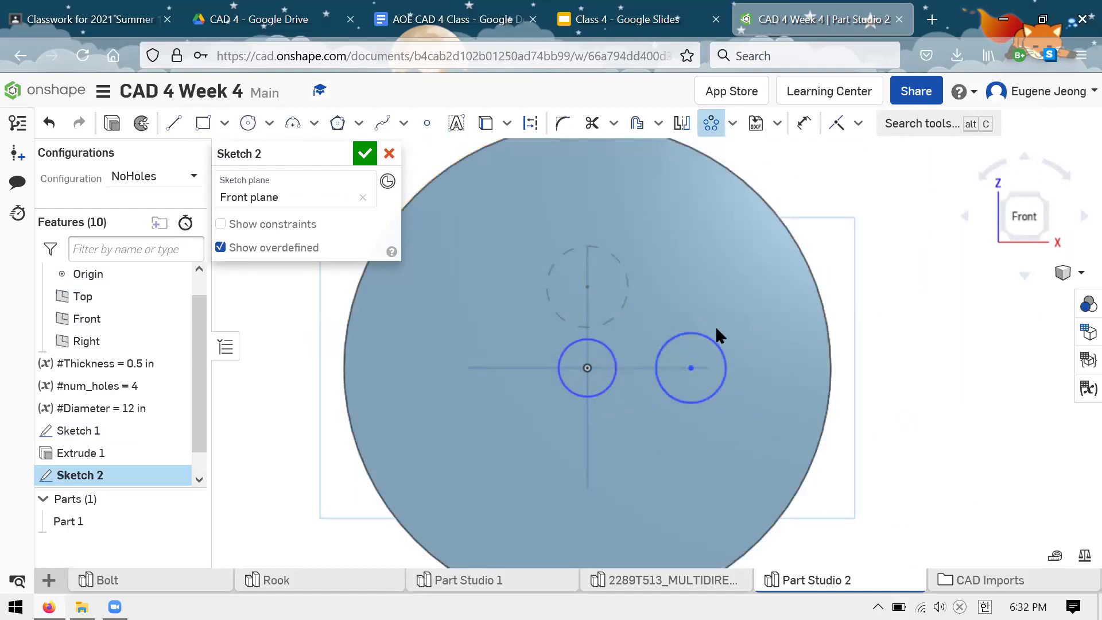
pyautogui.click(713, 338)
pyautogui.click(587, 368)
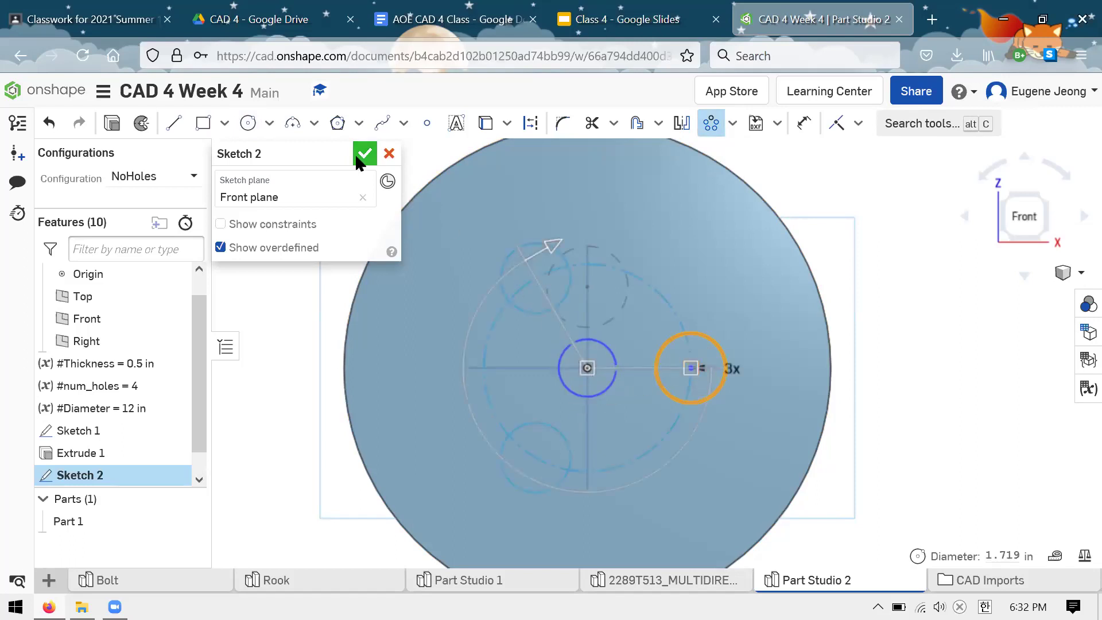
pyautogui.scroll(-1, 769, 322)
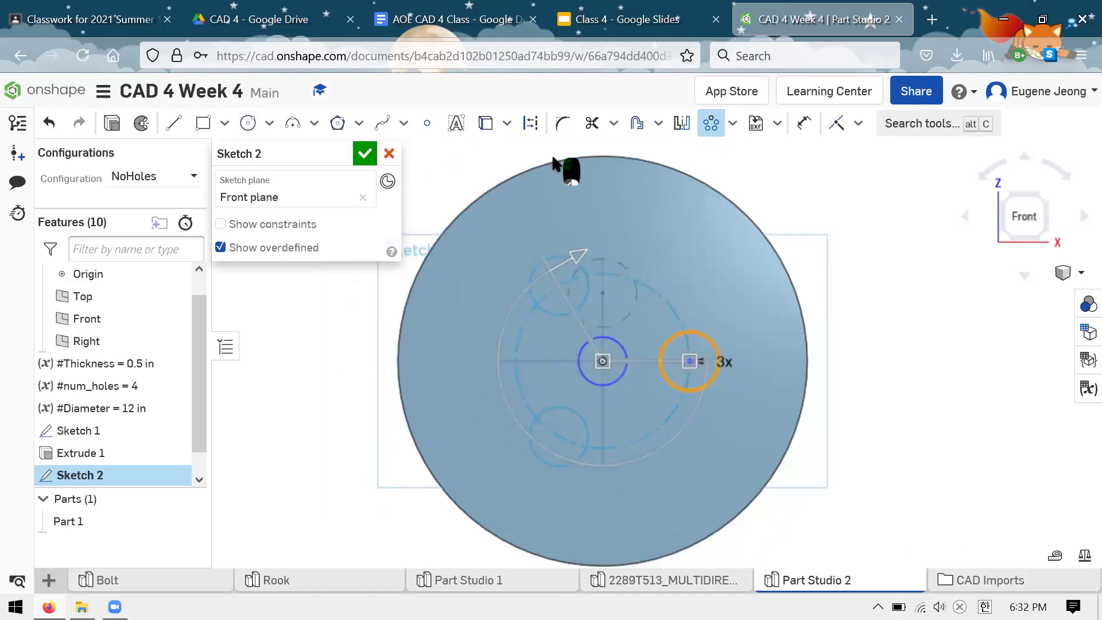
pyautogui.press('Return')
pyautogui.scroll(2, 639, 306)
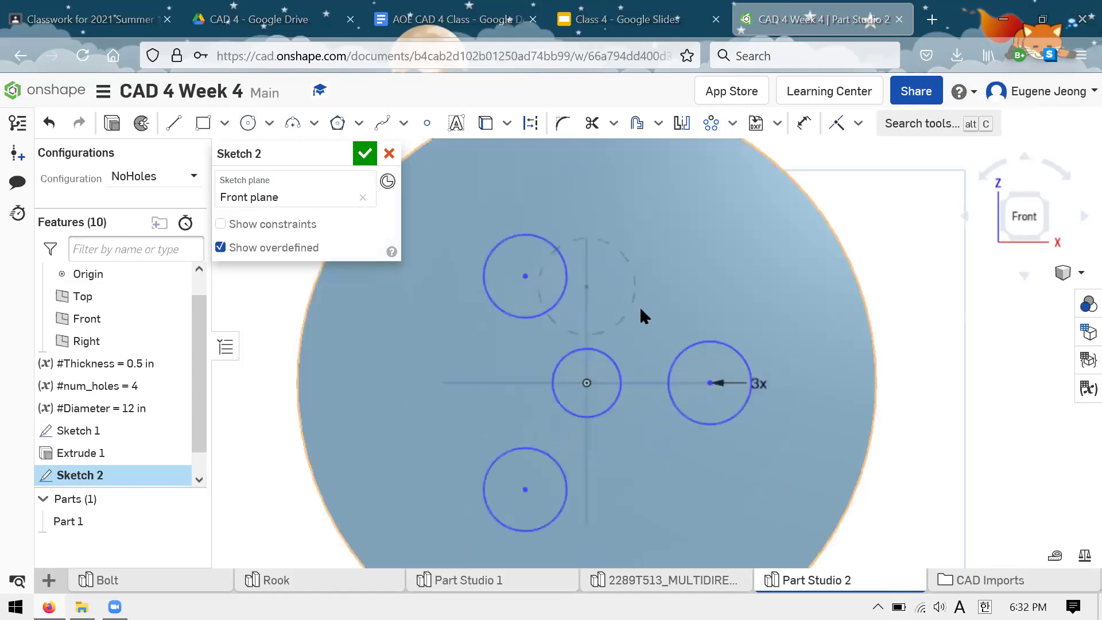
pyautogui.click(365, 153)
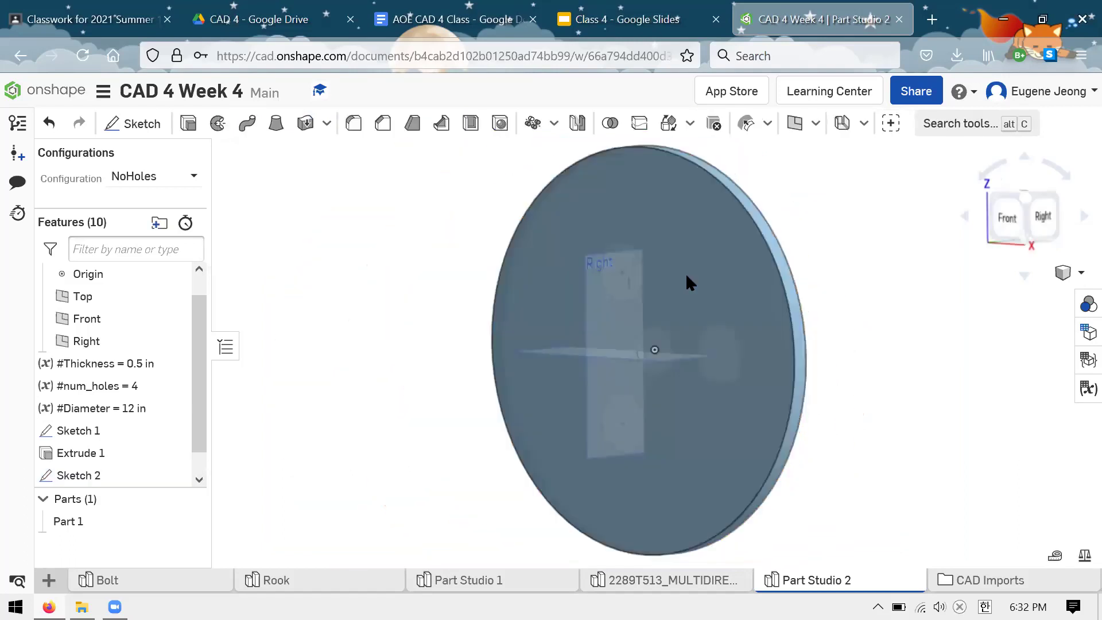
# Hide Sketch 1 and check the configurations list in front view.
pyautogui.click(173, 430)
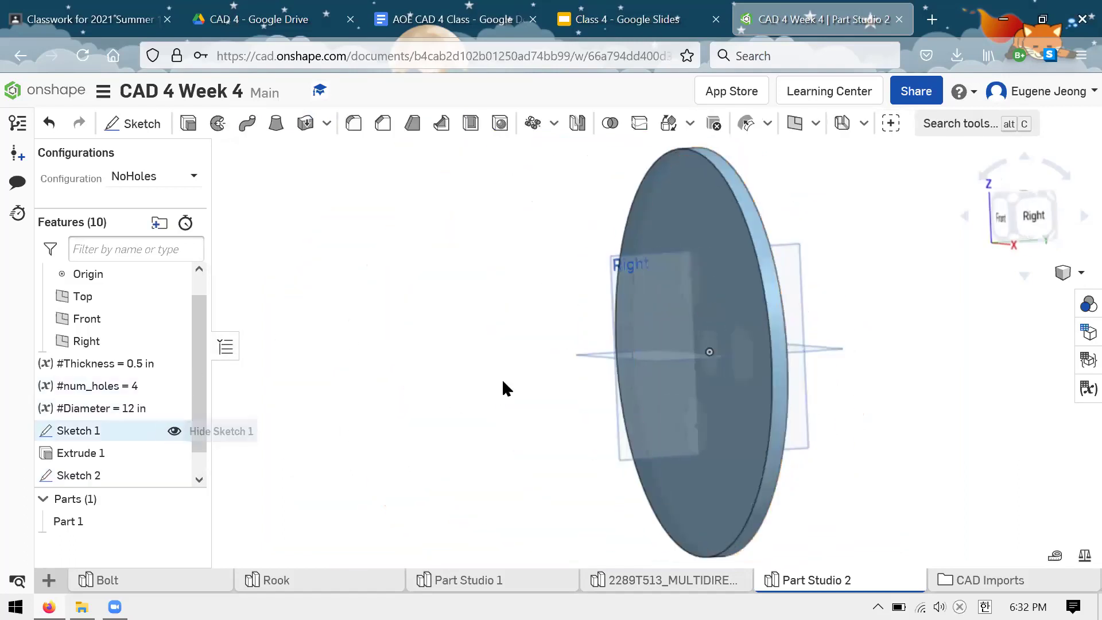
pyautogui.hotkey('shift', '1')
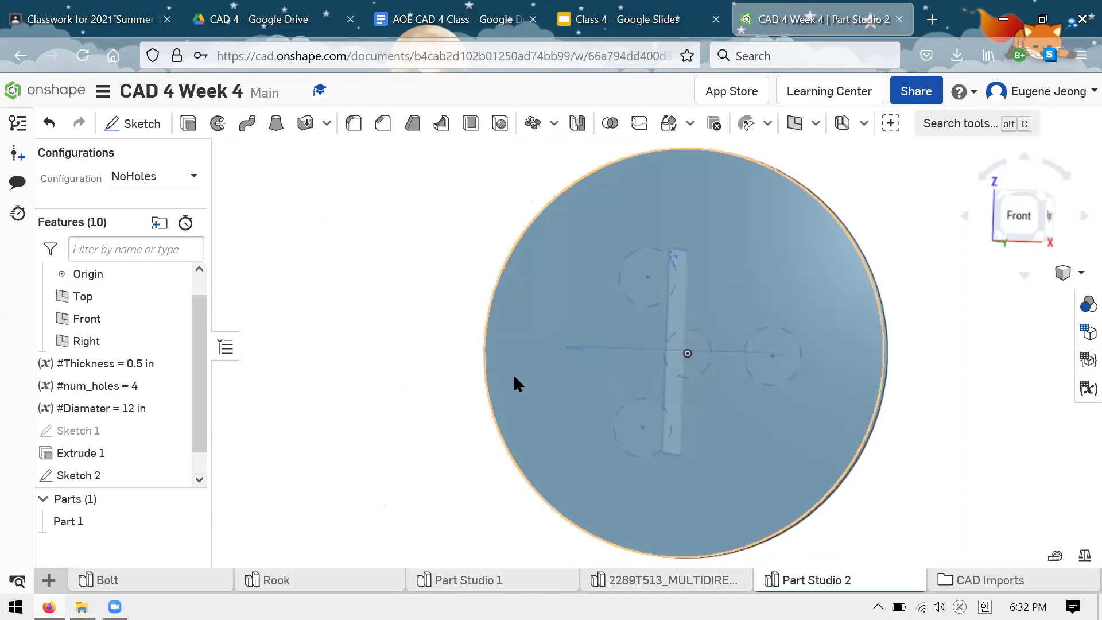
pyautogui.click(1088, 332)
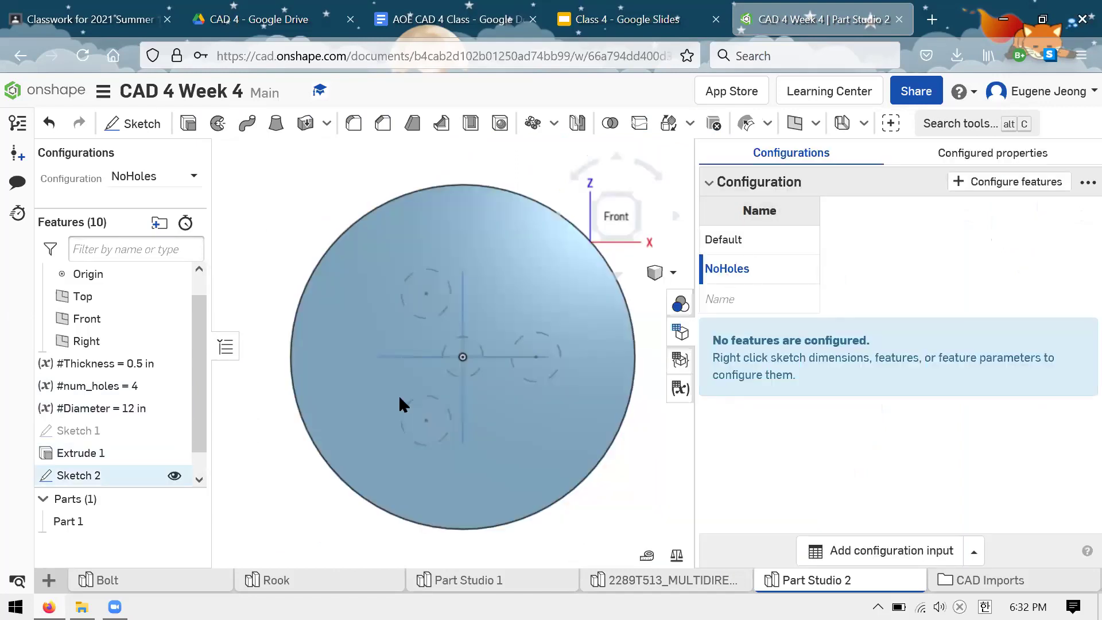
pyautogui.scroll(-1, 114, 453)
pyautogui.click(680, 359)
# Extrude-remove the four Sketch 2 circles through the disc, then activate Default.
pyautogui.click(187, 127)
pyautogui.moveTo(447, 358); pyautogui.dragTo(501, 334, button='right')
pyautogui.click(314, 200)
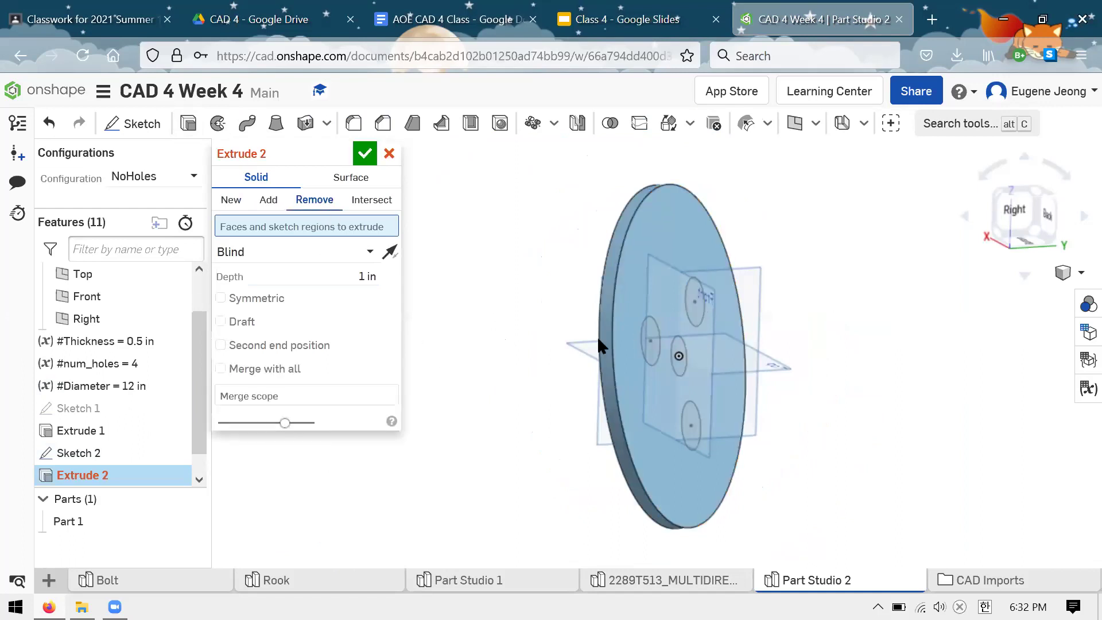
pyautogui.click(650, 338)
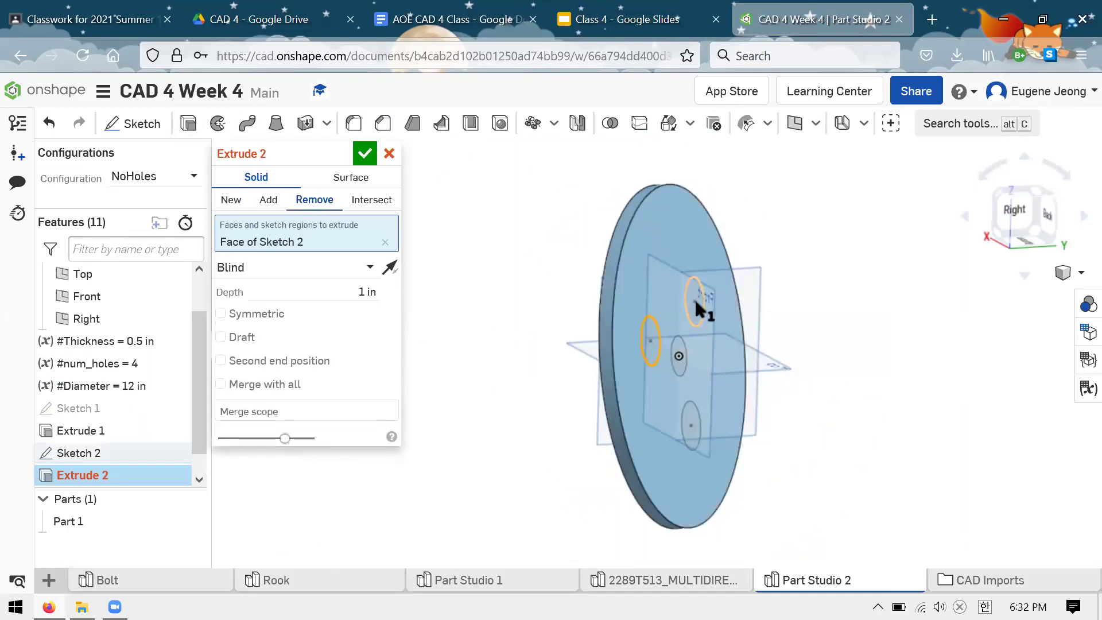
pyautogui.click(680, 360)
pyautogui.click(695, 302)
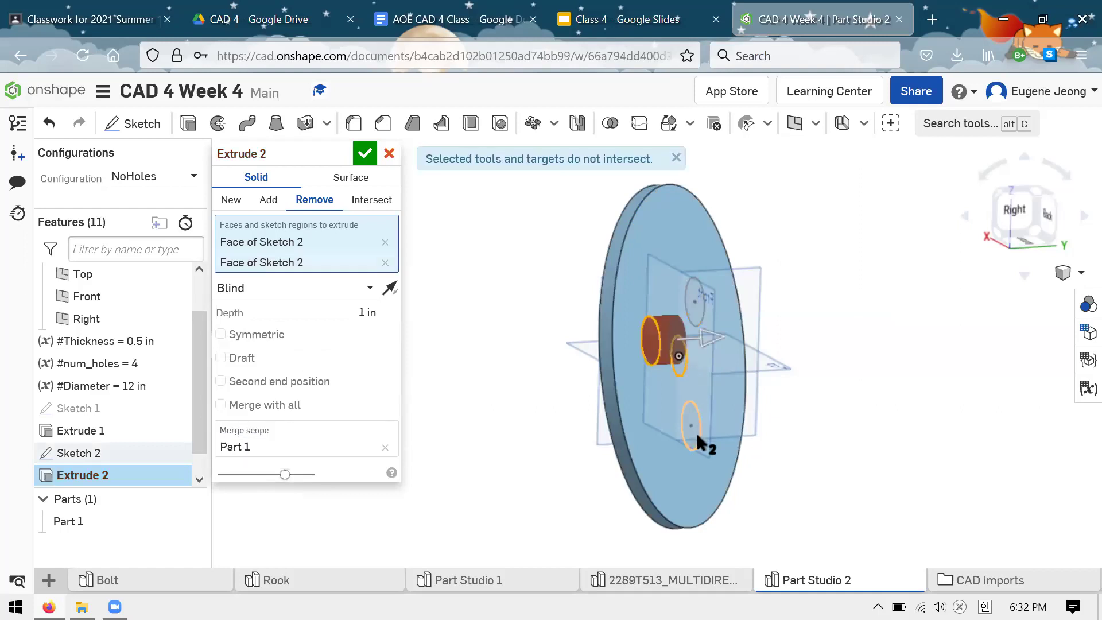
pyautogui.click(695, 431)
pyautogui.moveTo(827, 364); pyautogui.dragTo(740, 367, button='right')
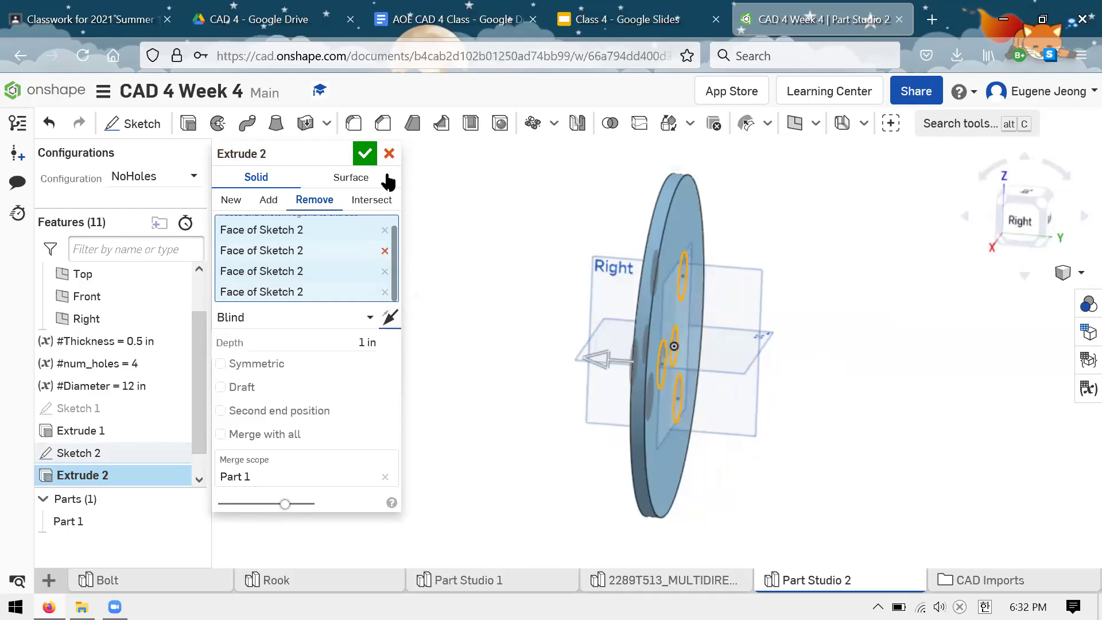
pyautogui.click(364, 155)
pyautogui.hotkey('shift', '1')
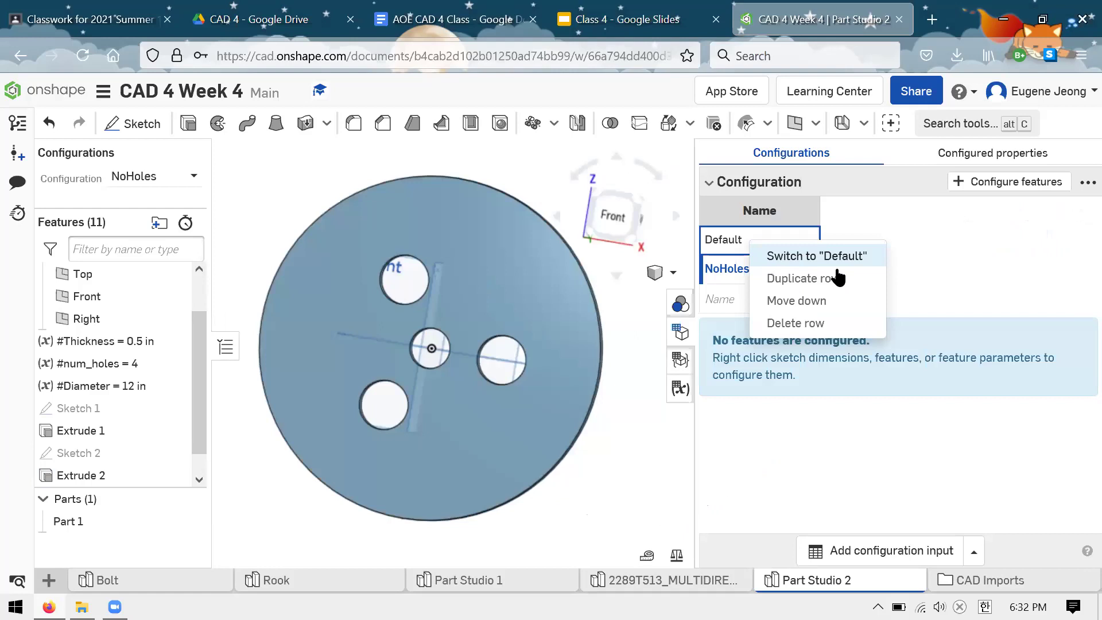
pyautogui.click(742, 239)
# Rename the NoHoles configuration to NoPockets.
pyautogui.rightClick(763, 268)
pyautogui.click(854, 293)
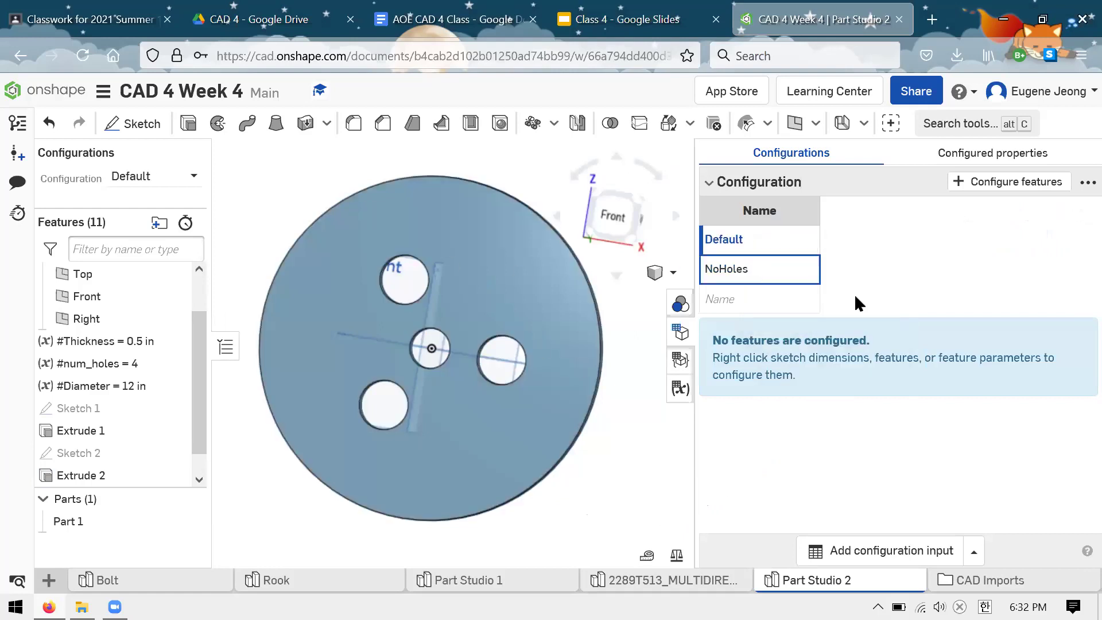
pyautogui.doubleClick(752, 267)
pyautogui.click(744, 268)
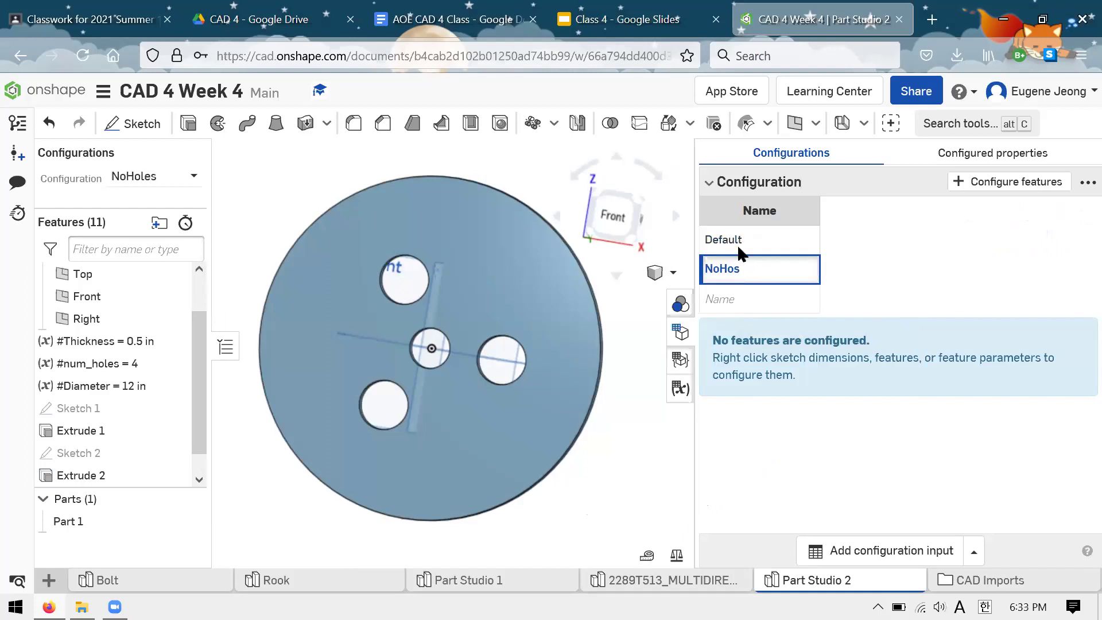
pyautogui.write('Pockets')
pyautogui.press('Return')
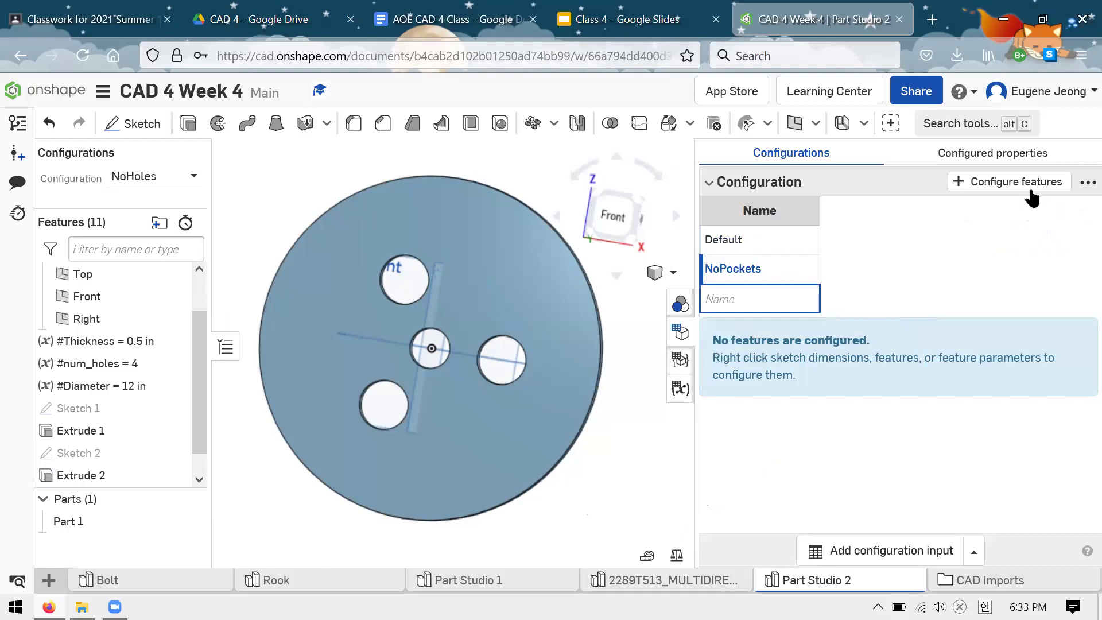
# Add Extrude 2's faces and sketch regions to the configured parameters.
pyautogui.click(678, 332)
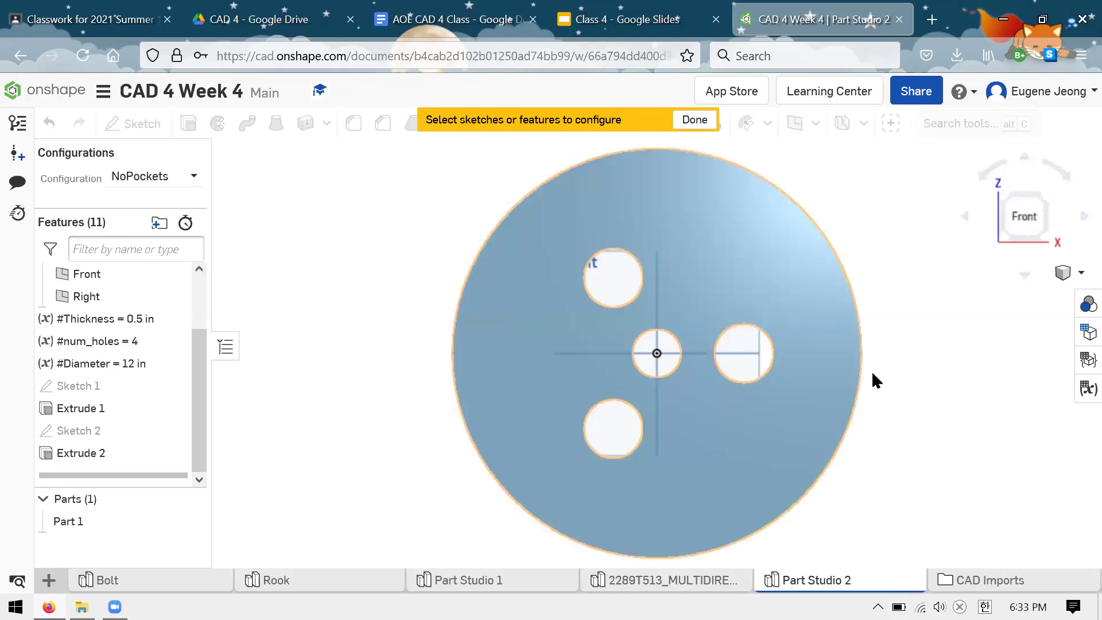
pyautogui.click(115, 453)
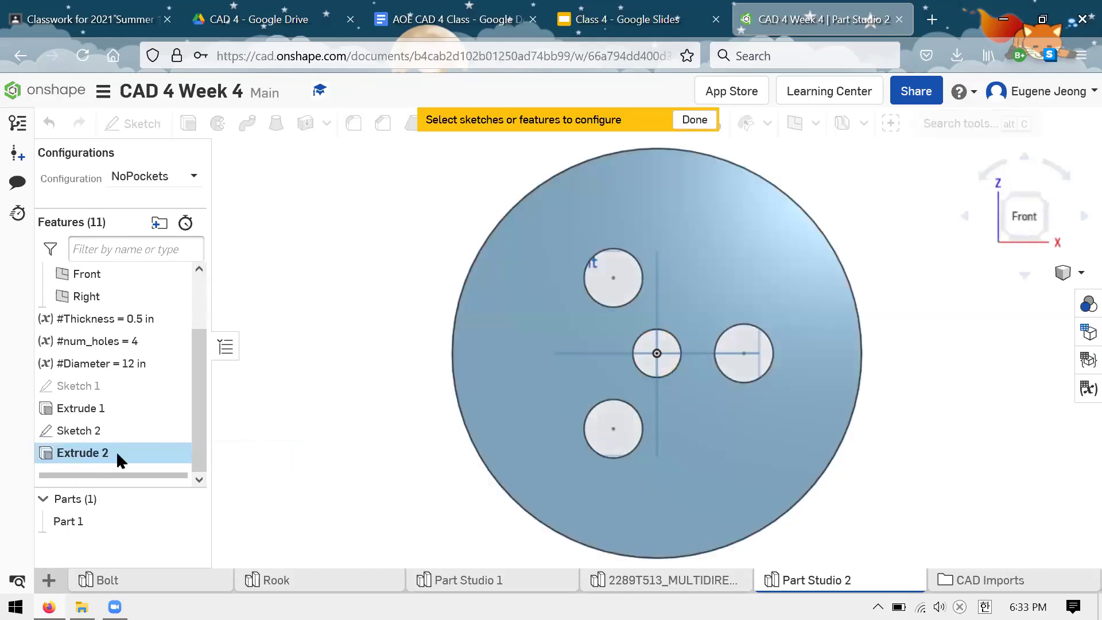
pyautogui.click(292, 228)
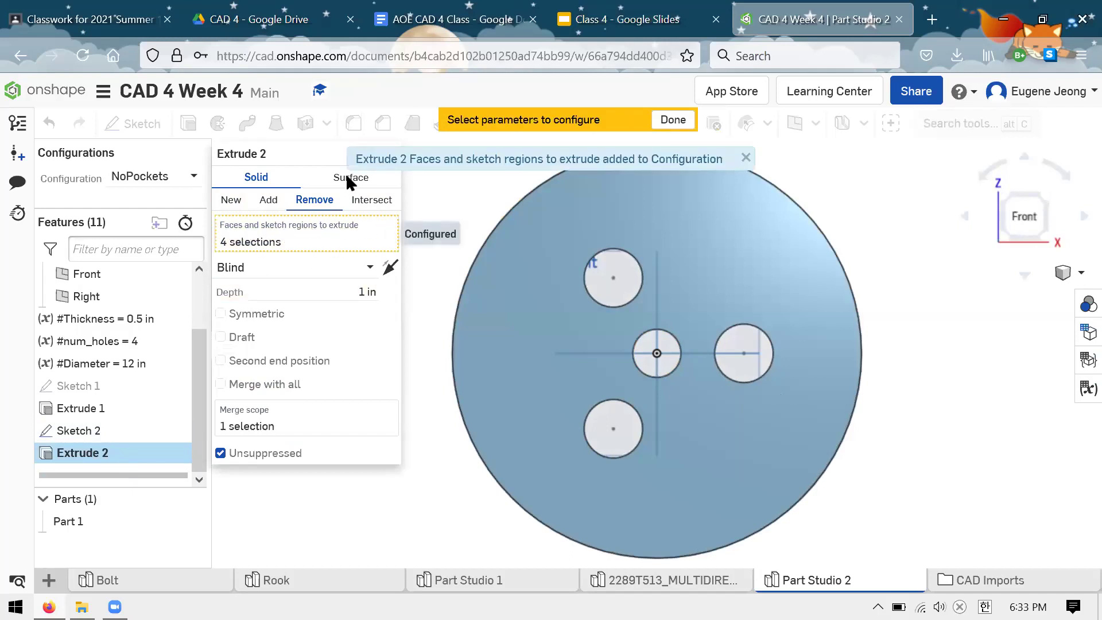
pyautogui.click(745, 157)
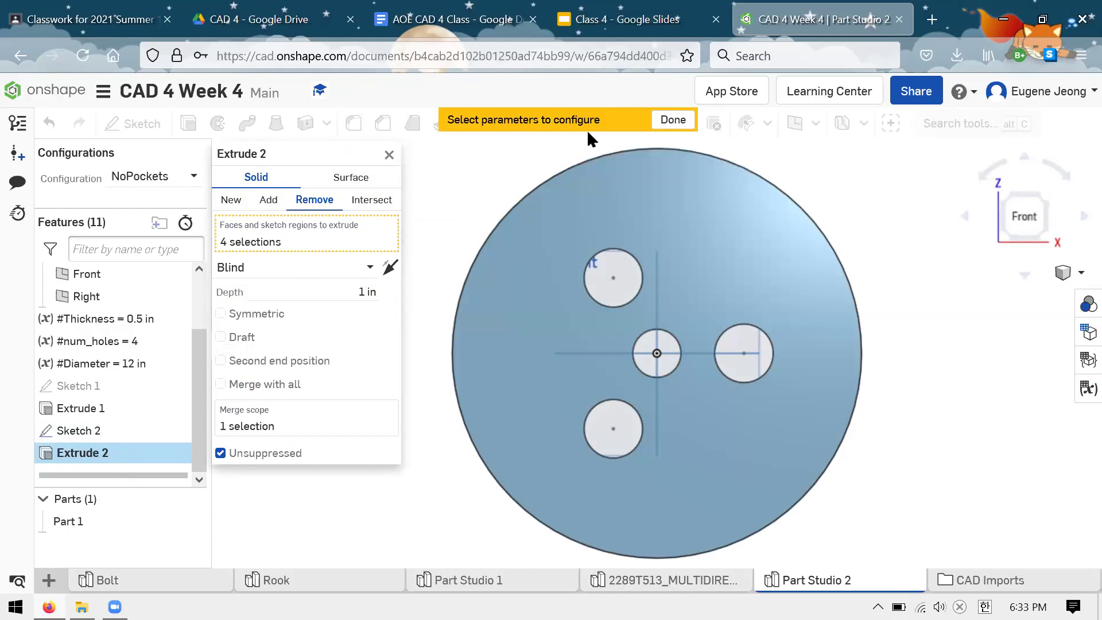
# Finish configuring, then edit Extrude 2 and remove the four pocket faces from it.
pyautogui.click(672, 121)
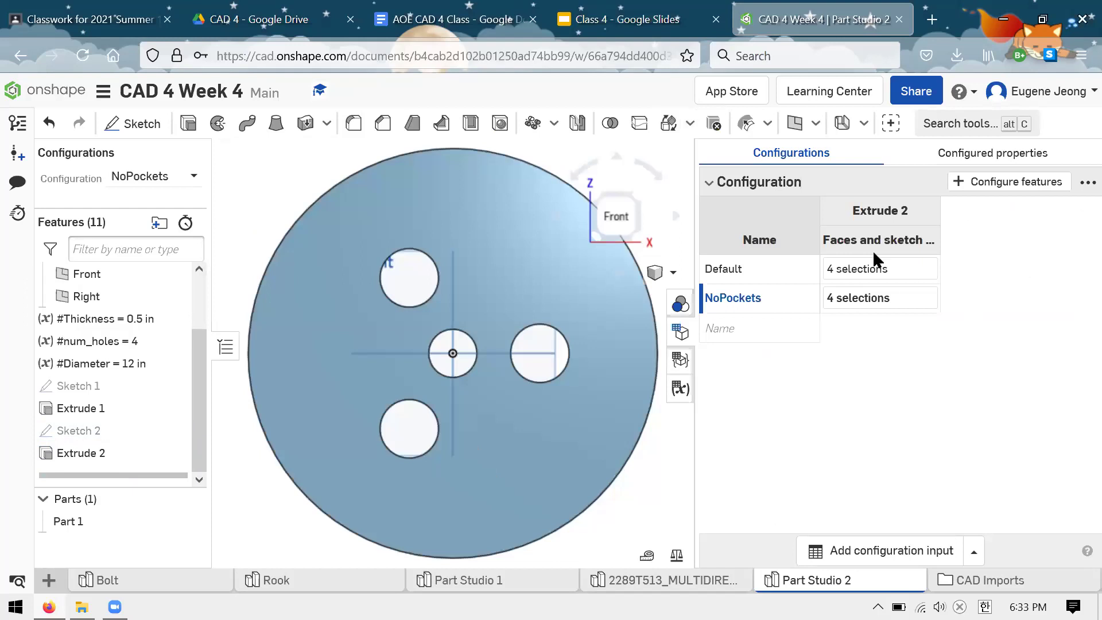
pyautogui.rightClick(102, 454)
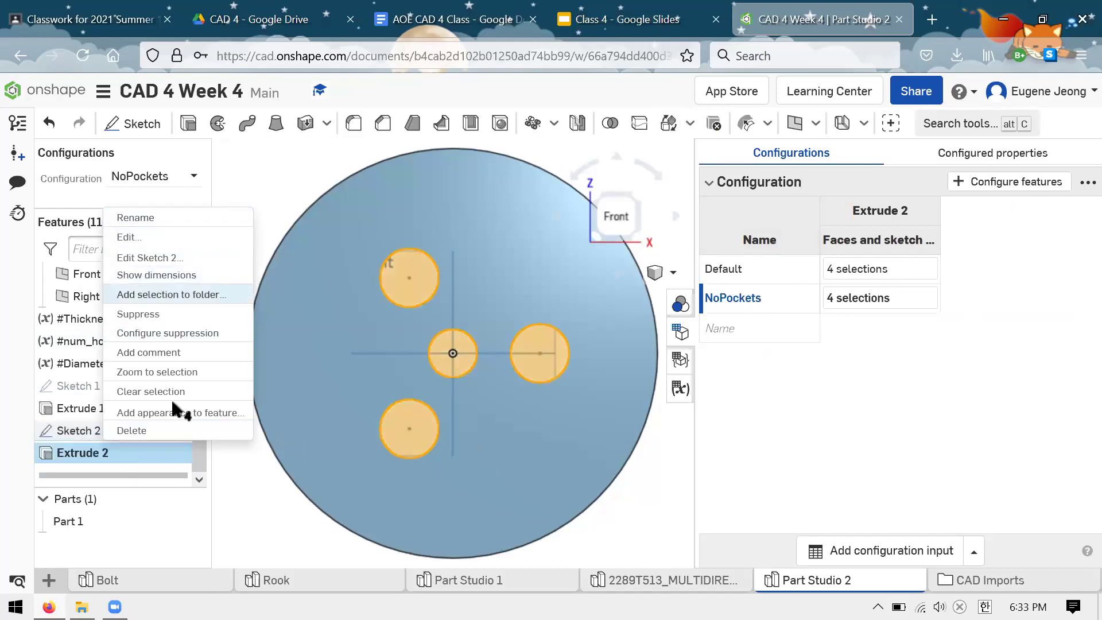
pyautogui.click(129, 236)
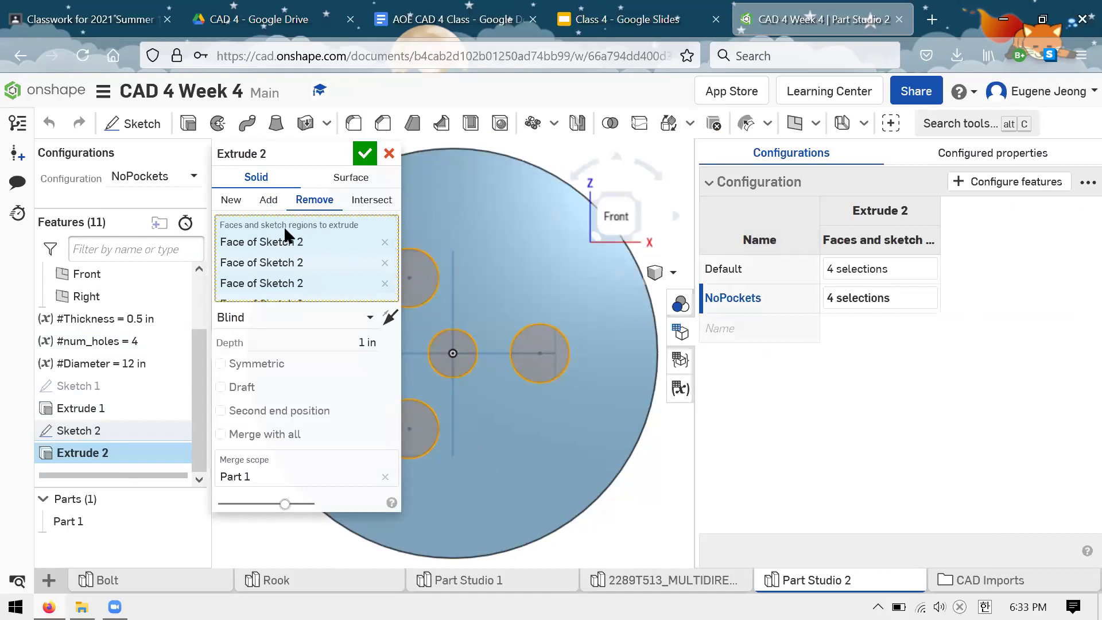
pyautogui.scroll(-1, 390, 251)
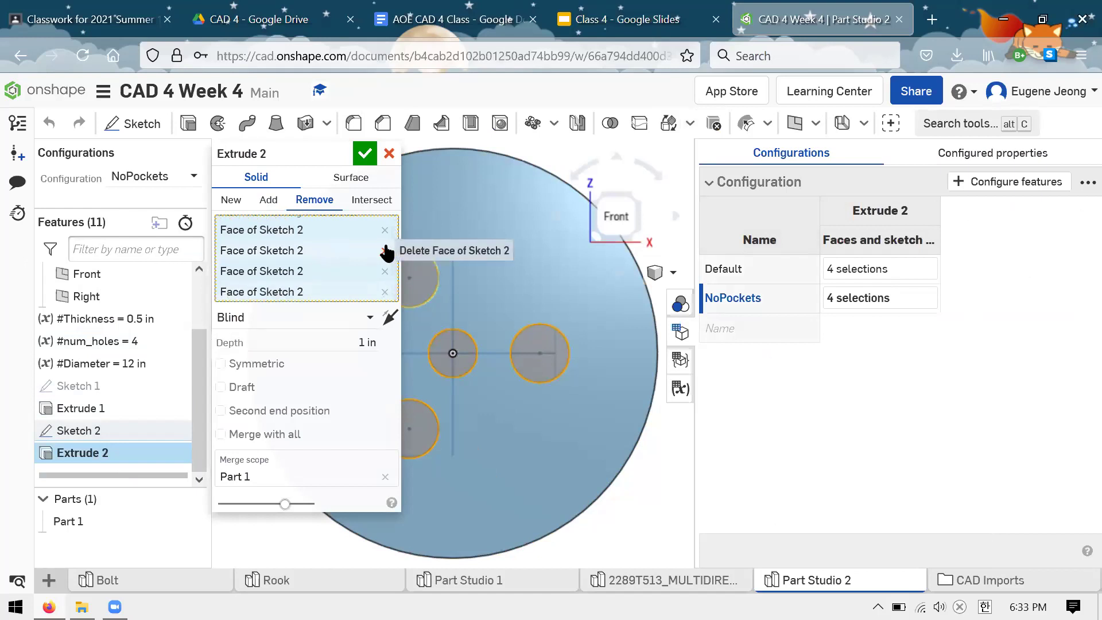
pyautogui.click(385, 251)
pyautogui.click(384, 264)
pyautogui.click(384, 263)
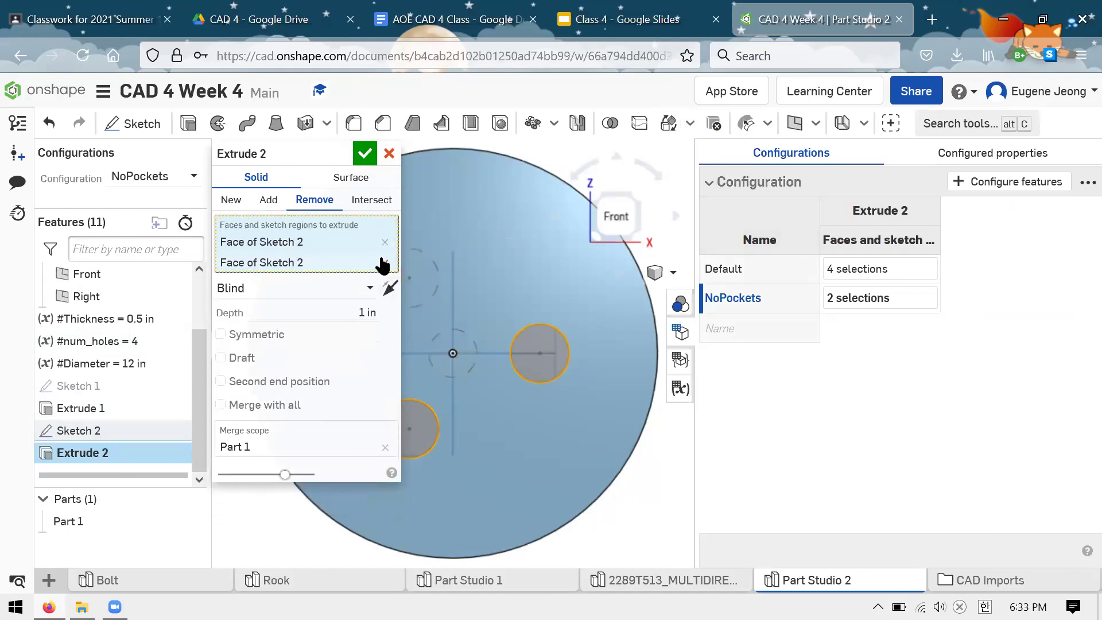
pyautogui.click(451, 343)
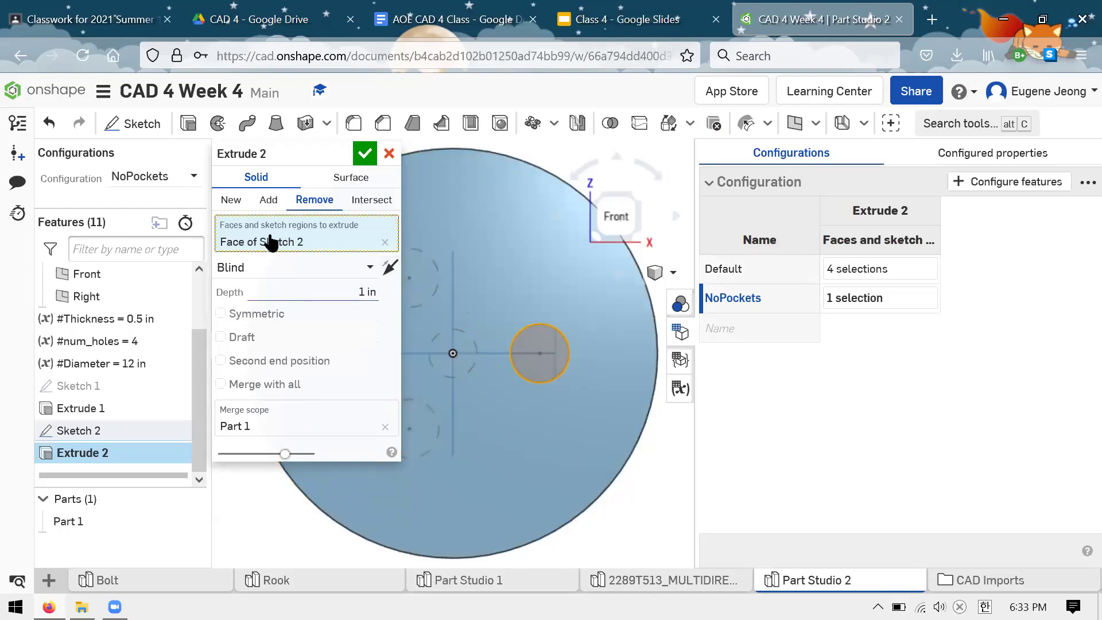
# Reselect only the centre circle for Extrude 2 and confirm the feature.
pyautogui.press('space')
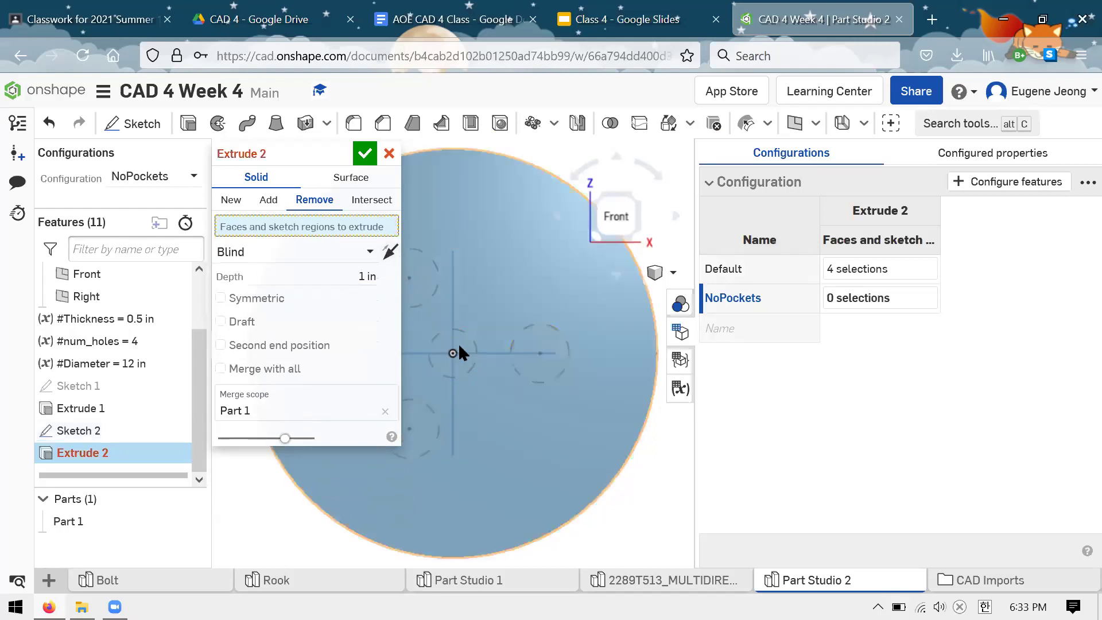
pyautogui.moveTo(537, 349); pyautogui.dragTo(650, 391, button='right')
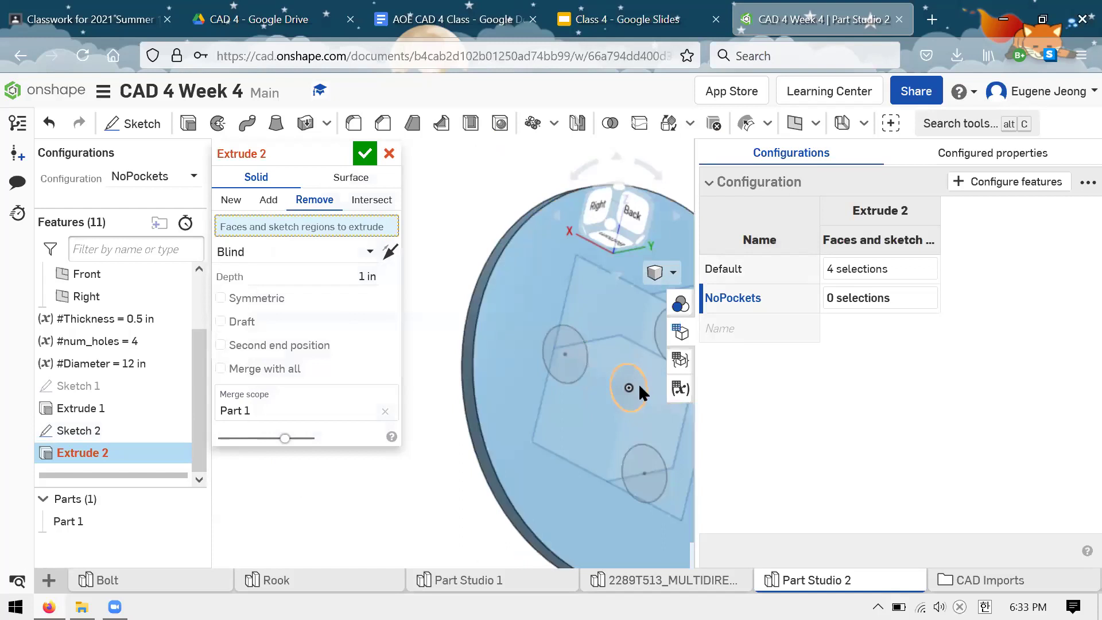
pyautogui.click(637, 380)
pyautogui.moveTo(559, 308); pyautogui.dragTo(567, 305, button='right')
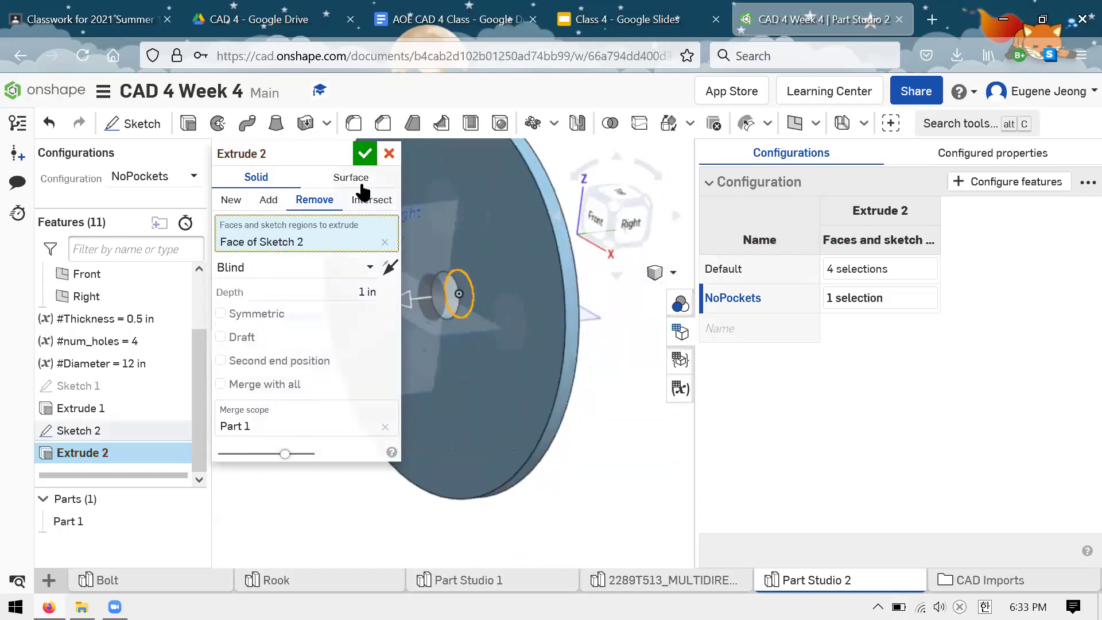
pyautogui.click(365, 153)
pyautogui.moveTo(368, 158)
pyautogui.mouseDown(button='right')
pyautogui.moveTo(555, 373)
pyautogui.moveTo(648, 384)
pyautogui.mouseUp(button='right')
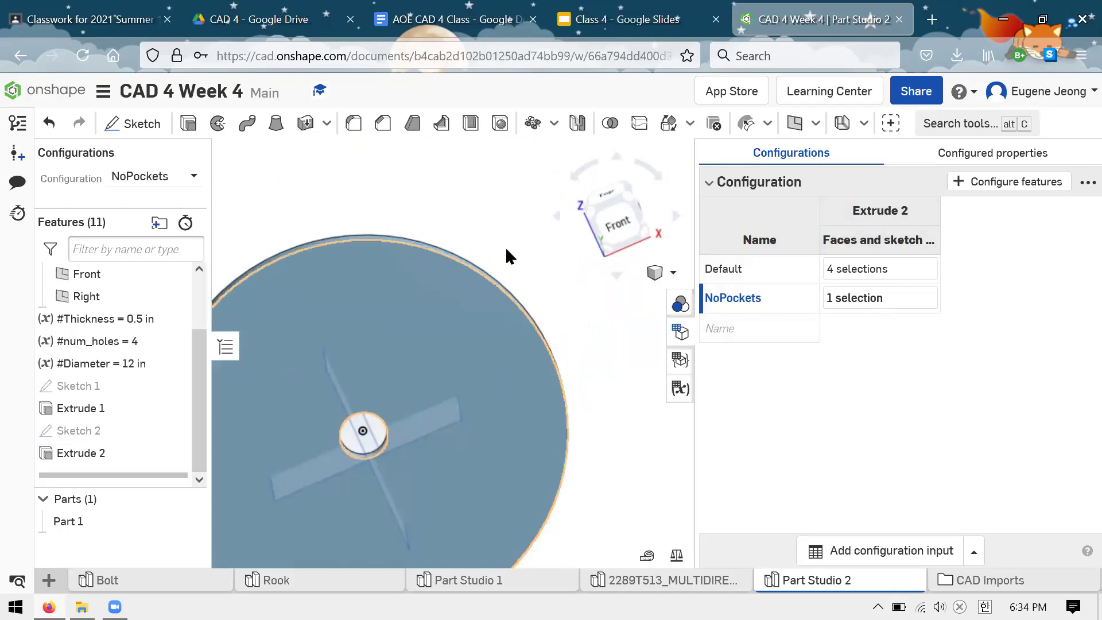
pyautogui.click(616, 243)
# Toggle between the Default and NoPockets configurations, ending on NoPockets.
pyautogui.click(611, 227)
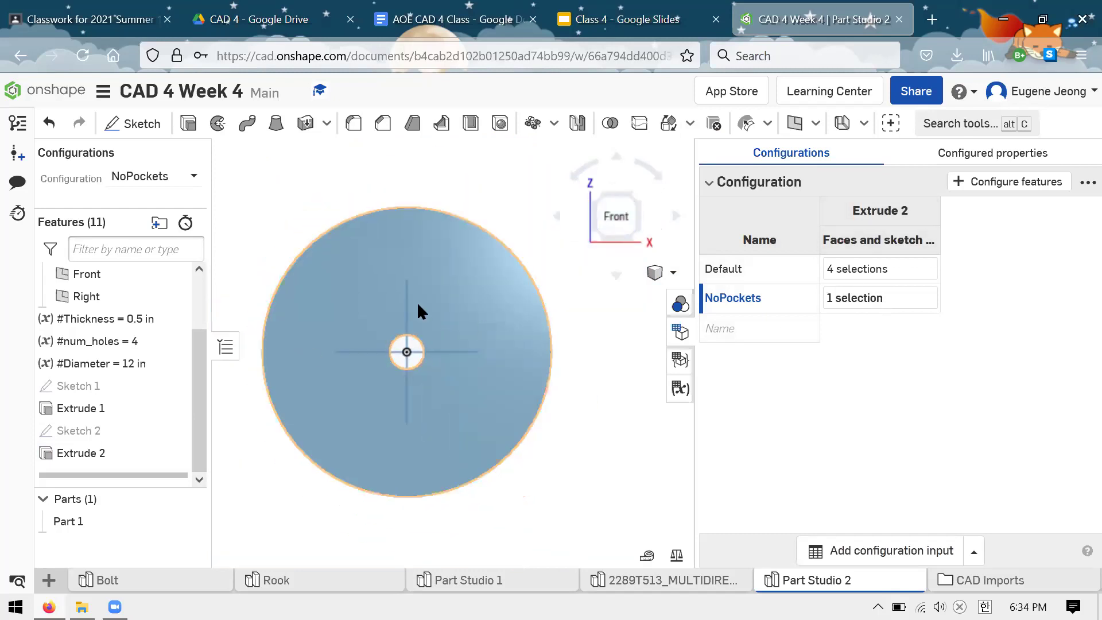
pyautogui.rightClick(769, 266)
pyautogui.click(798, 284)
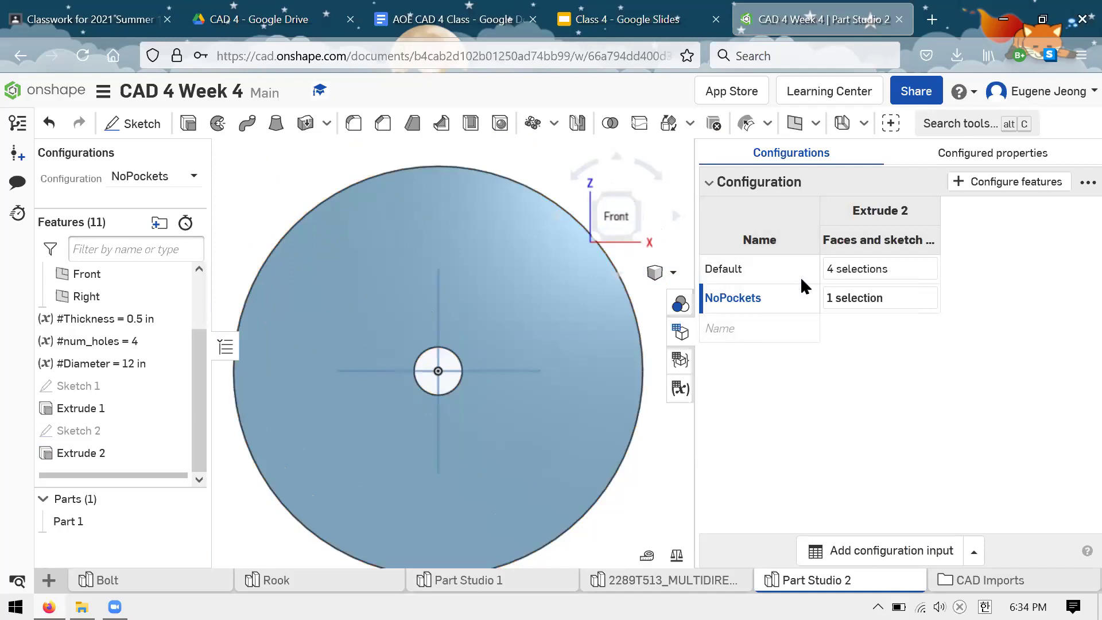
pyautogui.rightClick(753, 310)
pyautogui.click(797, 324)
pyautogui.rightClick(768, 277)
pyautogui.click(780, 293)
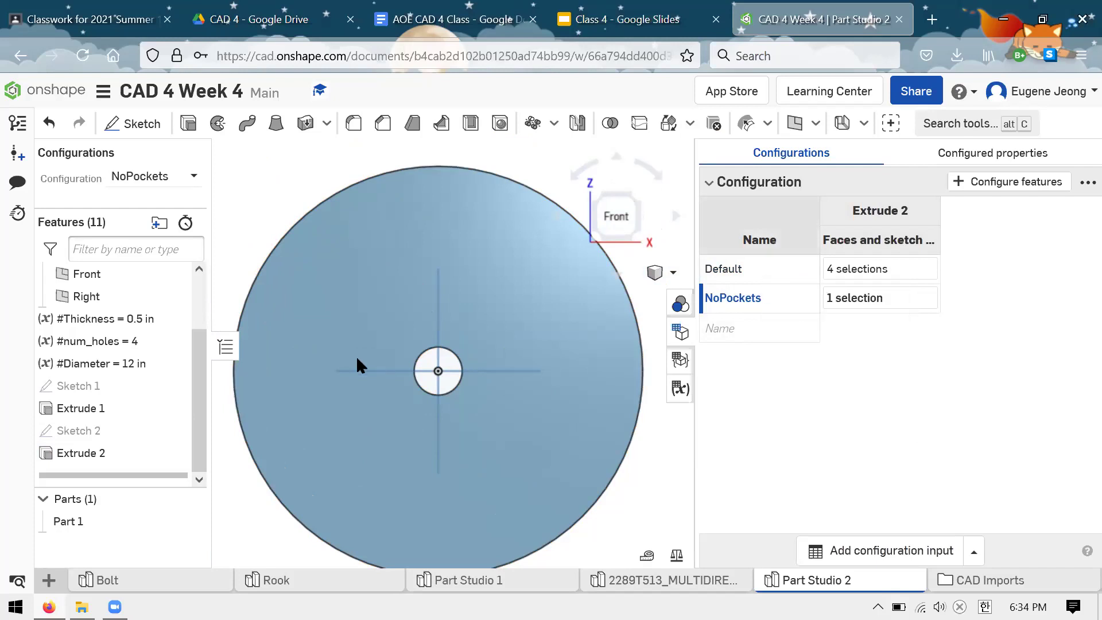
pyautogui.rightClick(757, 297)
pyautogui.click(795, 308)
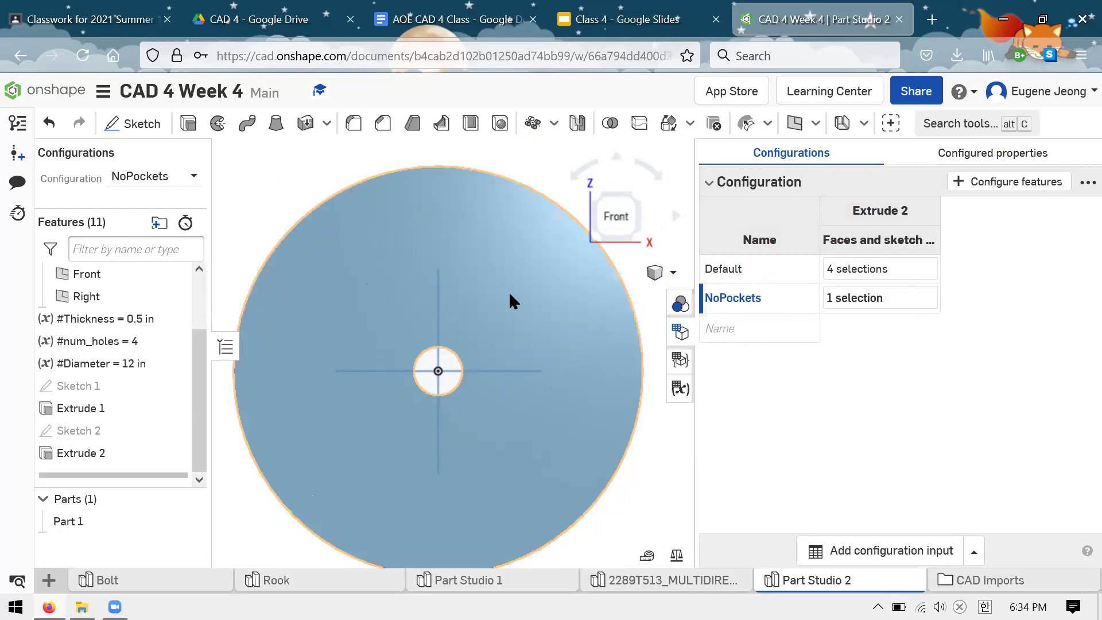
# Hide the Front plane, Right plane and Origin, then view the disc from the front.
pyautogui.scroll(2, 442, 356)
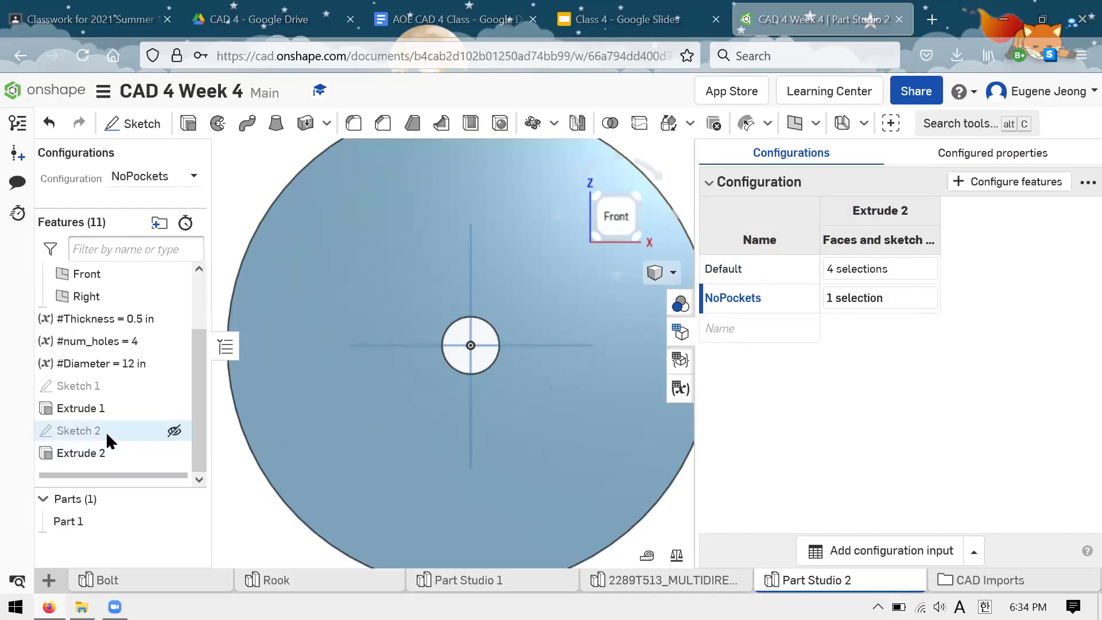
pyautogui.moveTo(562, 345); pyautogui.dragTo(517, 350, button='right')
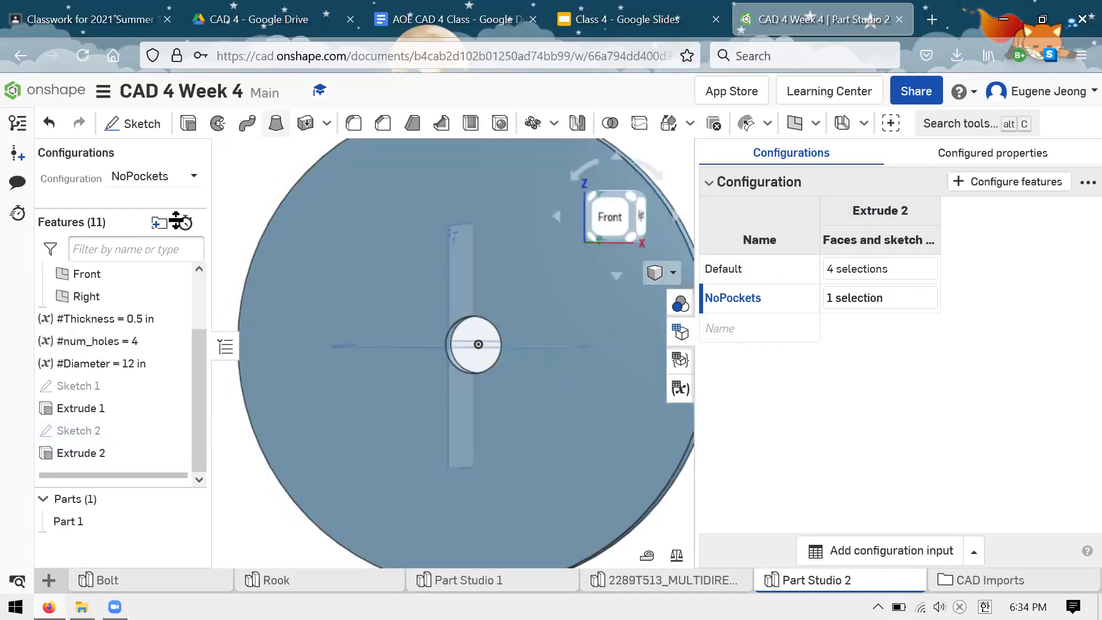
pyautogui.scroll(3, 157, 305)
pyautogui.click(174, 362)
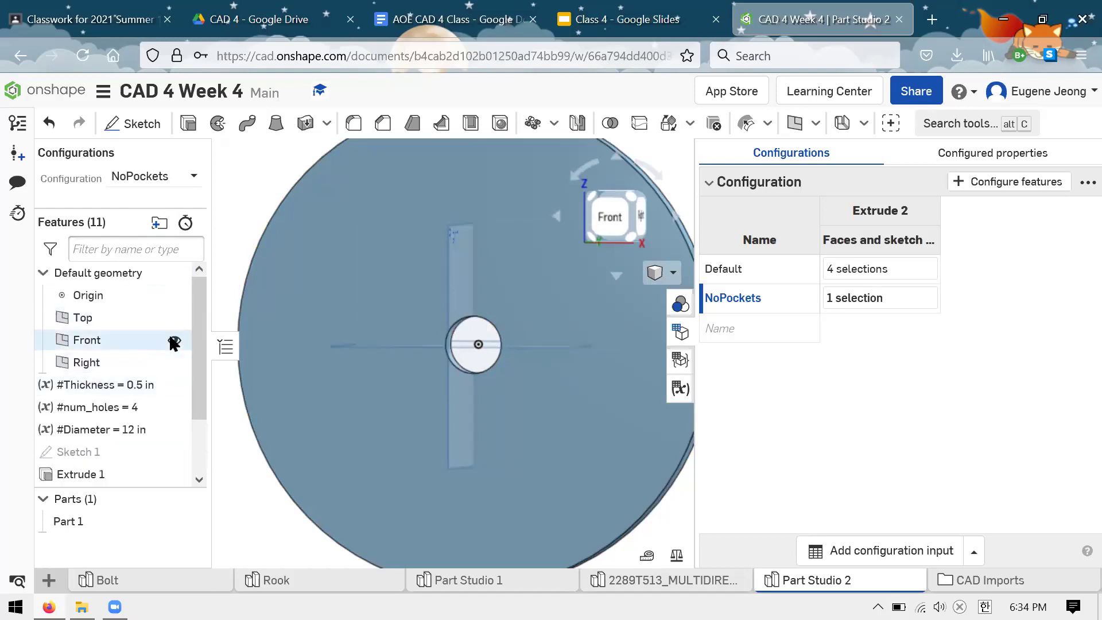
pyautogui.click(174, 340)
pyautogui.click(175, 295)
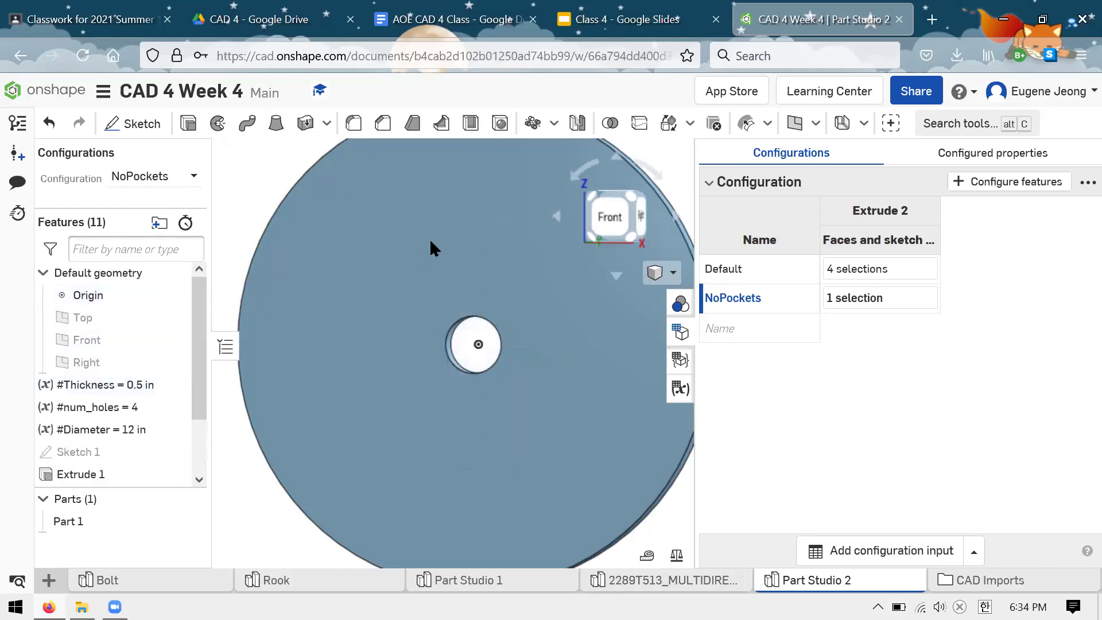
pyautogui.scroll(-5, 429, 238)
pyautogui.scroll(3, 446, 247)
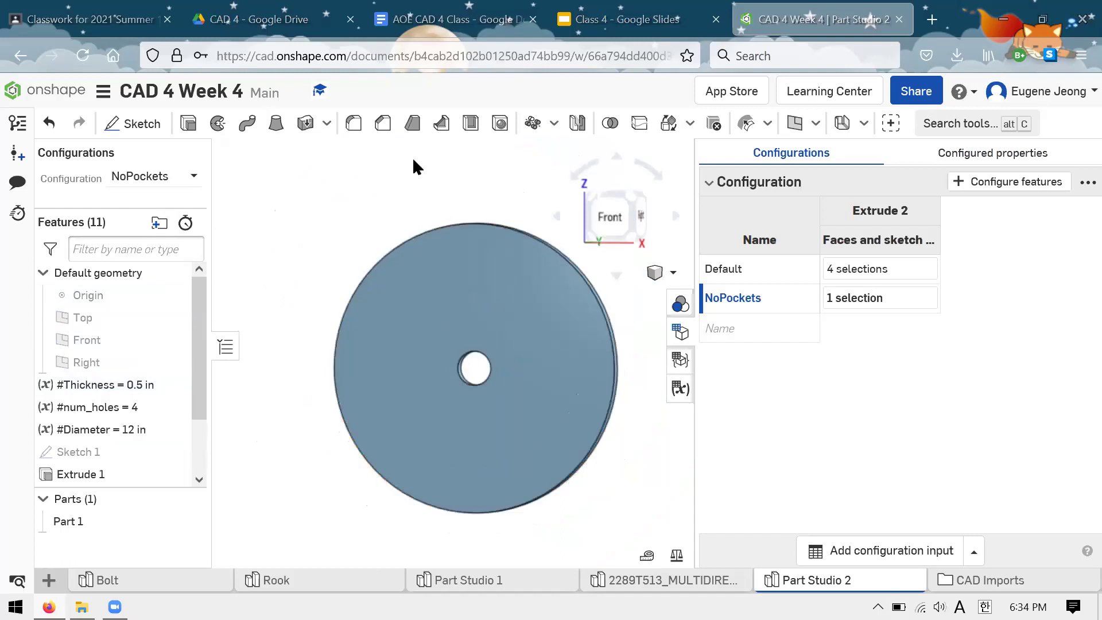
pyautogui.click(614, 216)
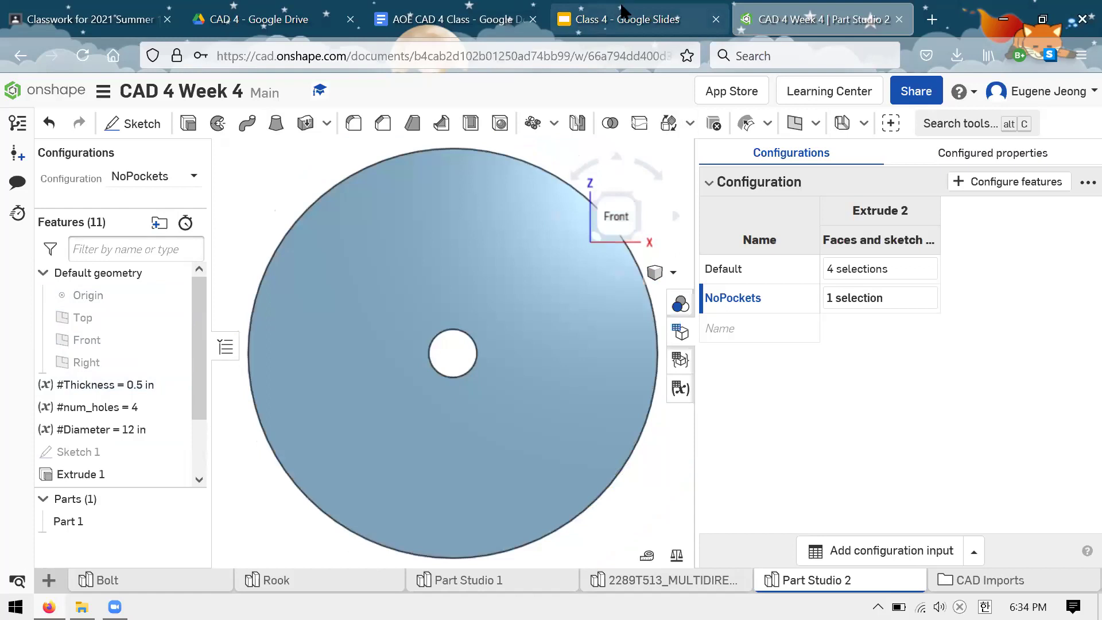
pyautogui.hotkey('ctrl', 'shift', 'Tab')
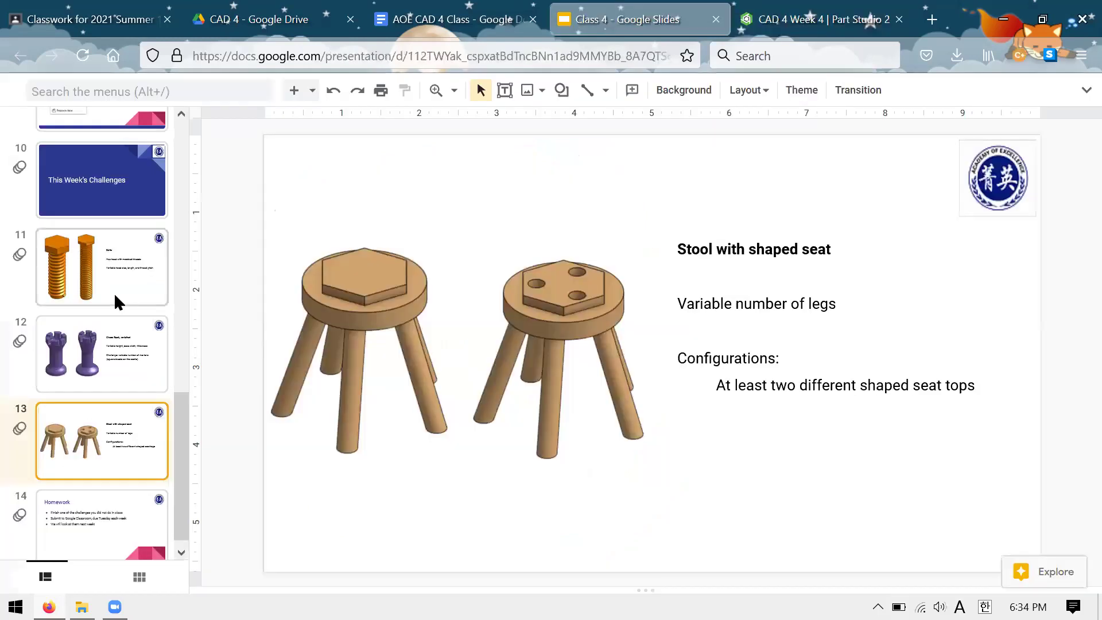
pyautogui.click(122, 542)
pyautogui.click(66, 287)
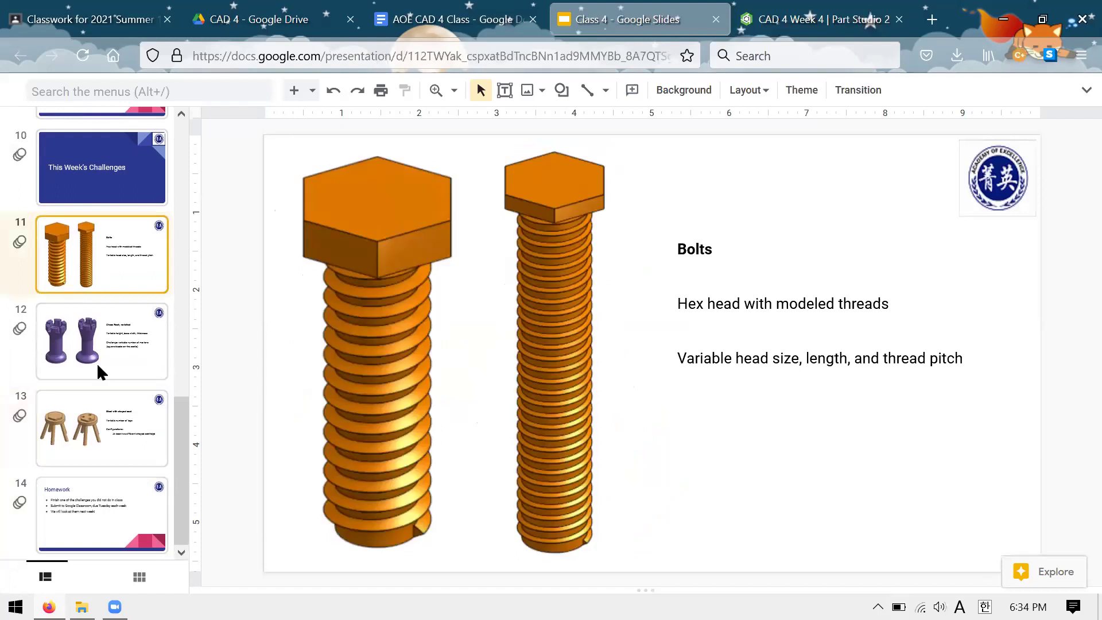
pyautogui.click(98, 370)
pyautogui.click(79, 454)
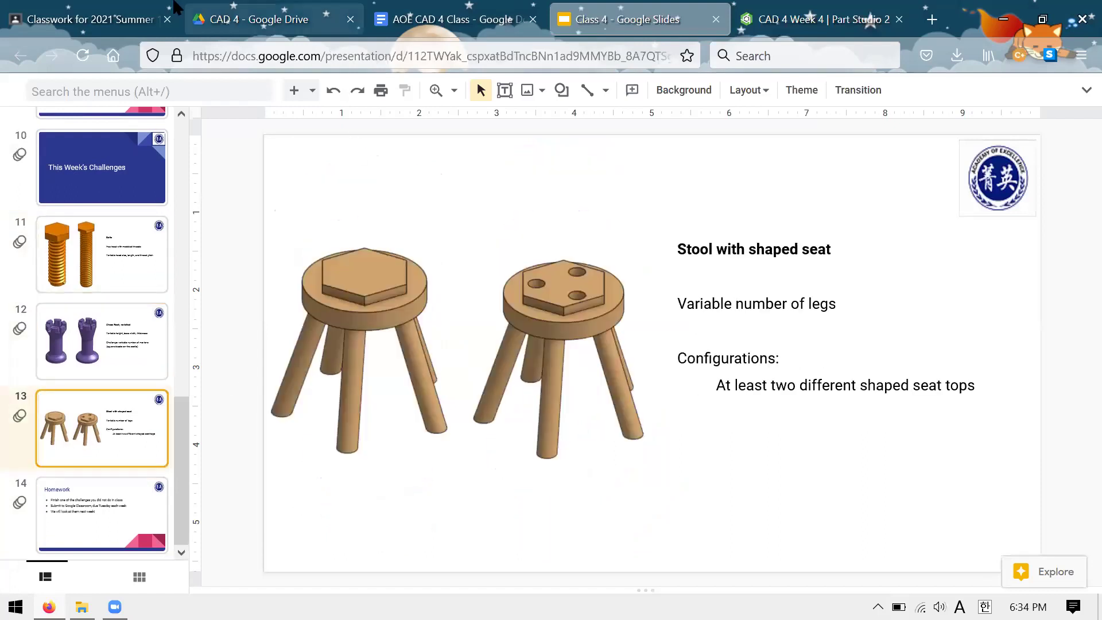
pyautogui.click(82, 7)
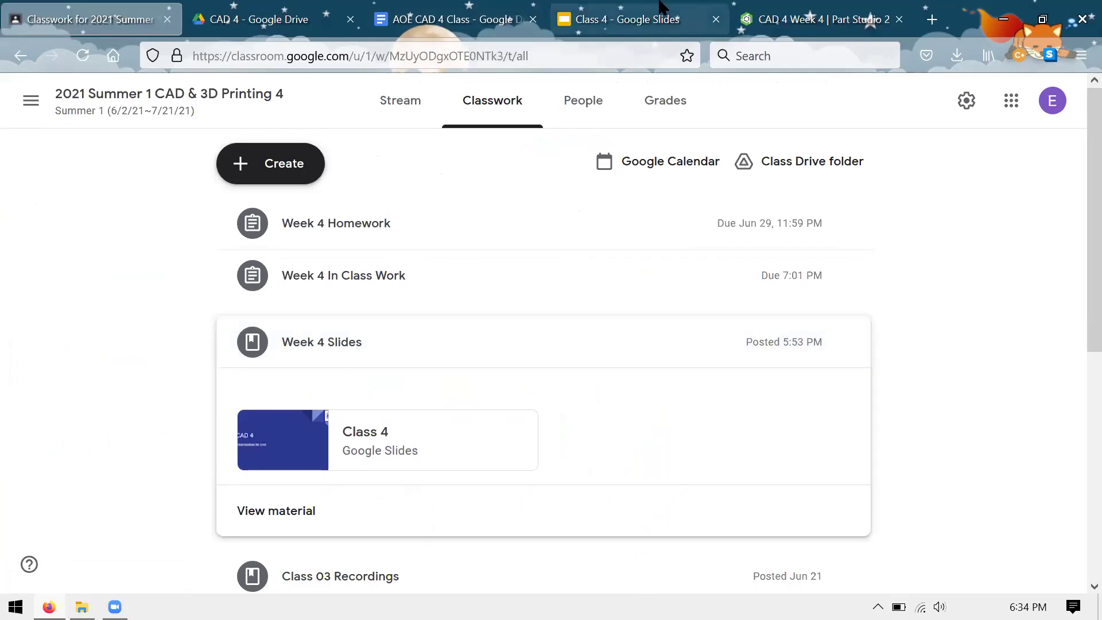
pyautogui.hotkey('ctrl', 'Tab')
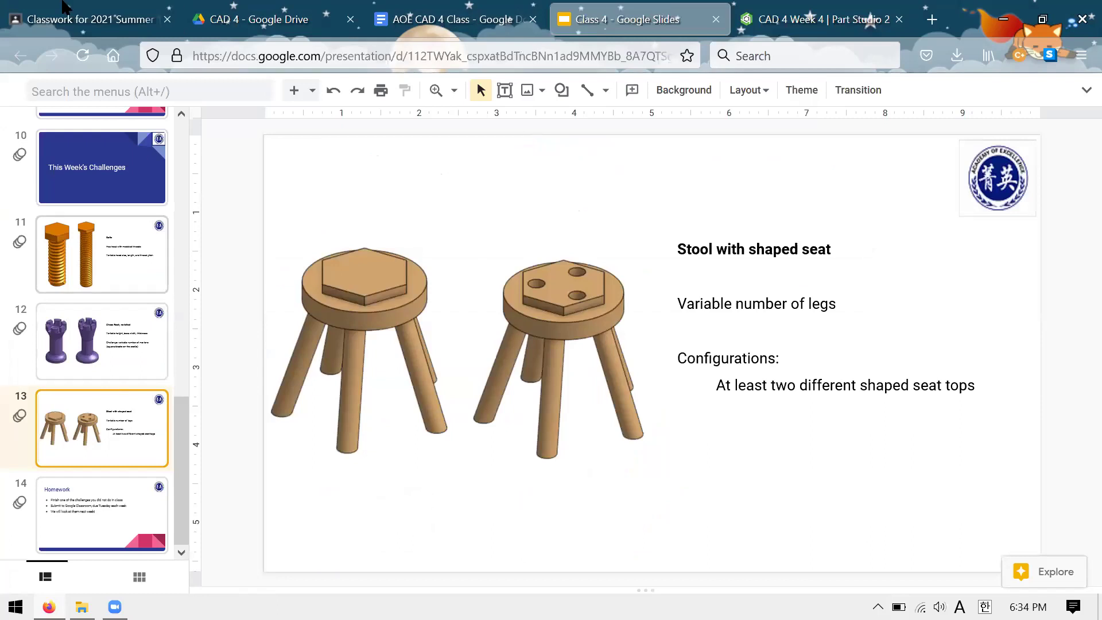
pyautogui.hotkey('ctrl', 'Tab')
pyautogui.click(442, 287)
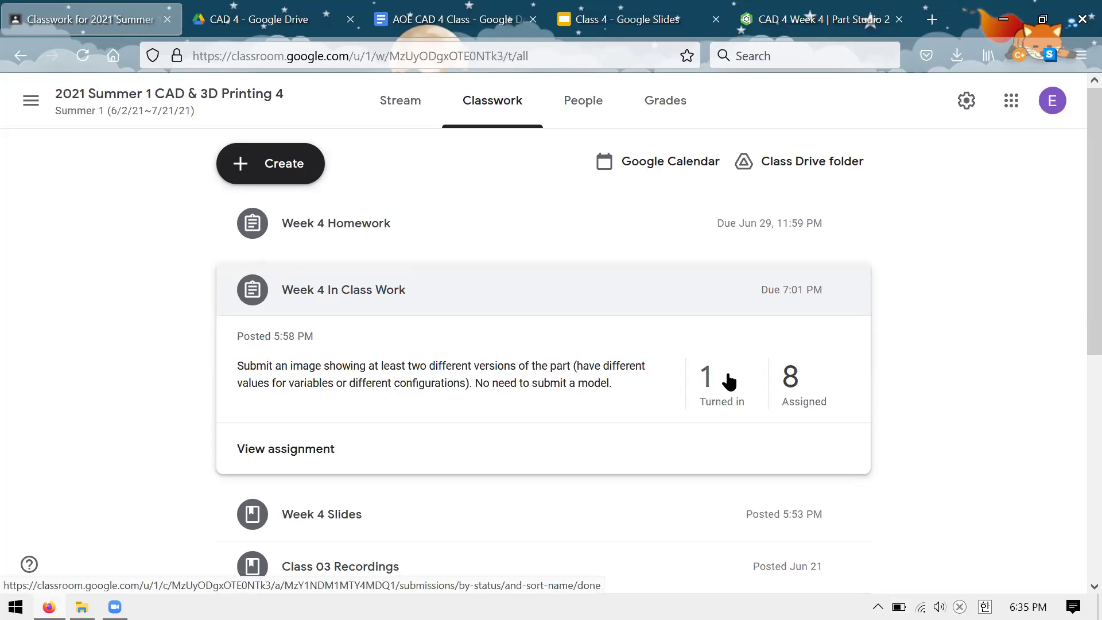
pyautogui.click(818, 19)
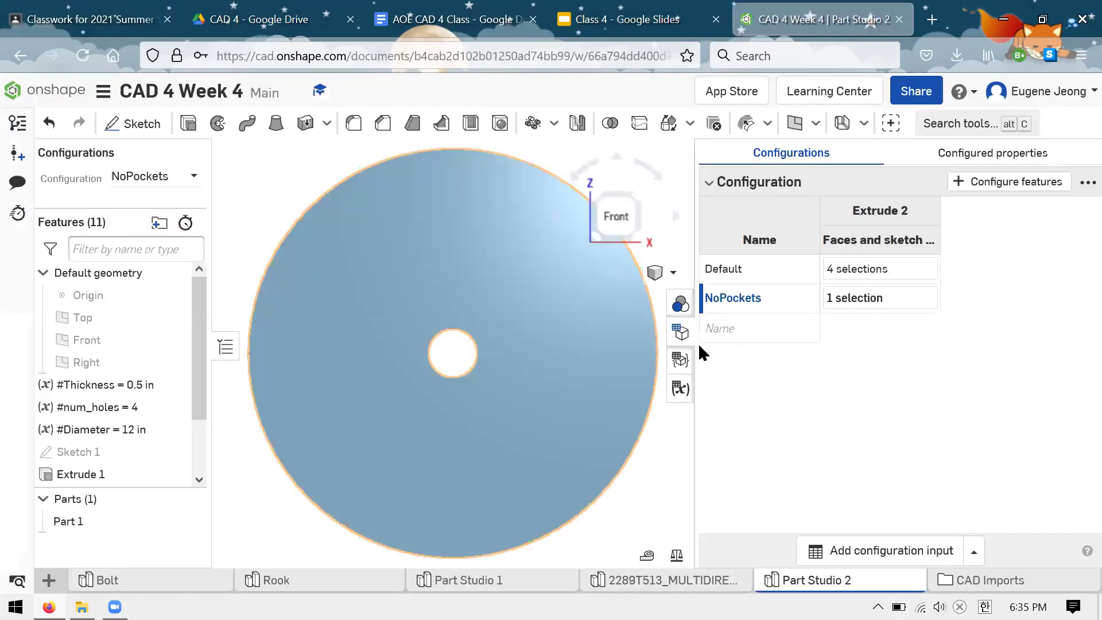
# Switch to the Default configuration to show the four-hole disc, then return to Google Slides.
pyautogui.rightClick(747, 270)
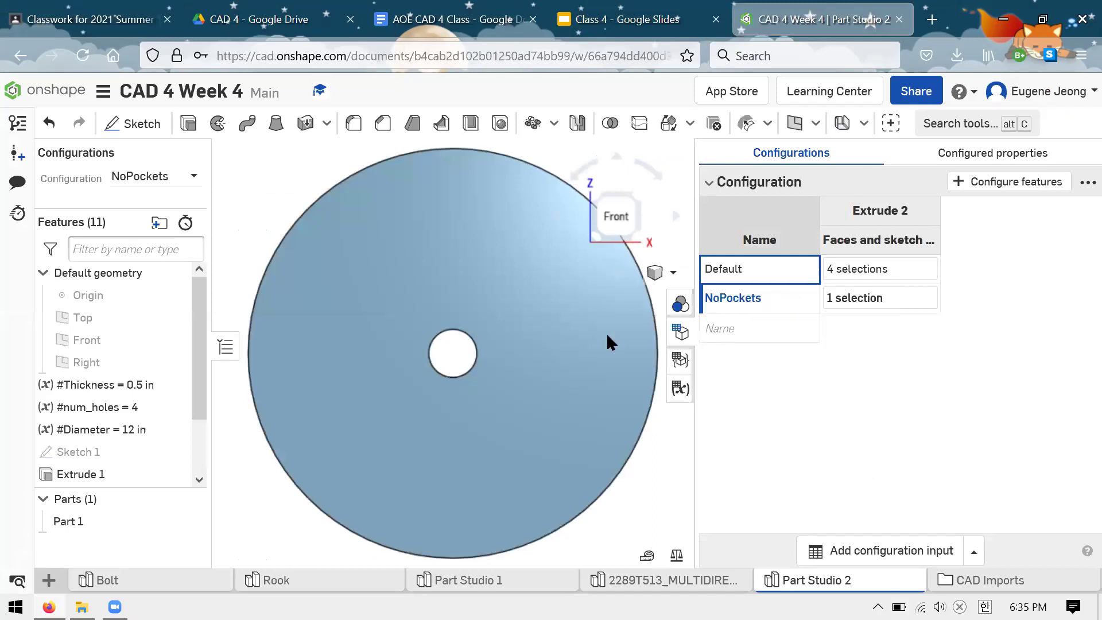
pyautogui.scroll(-2, 516, 402)
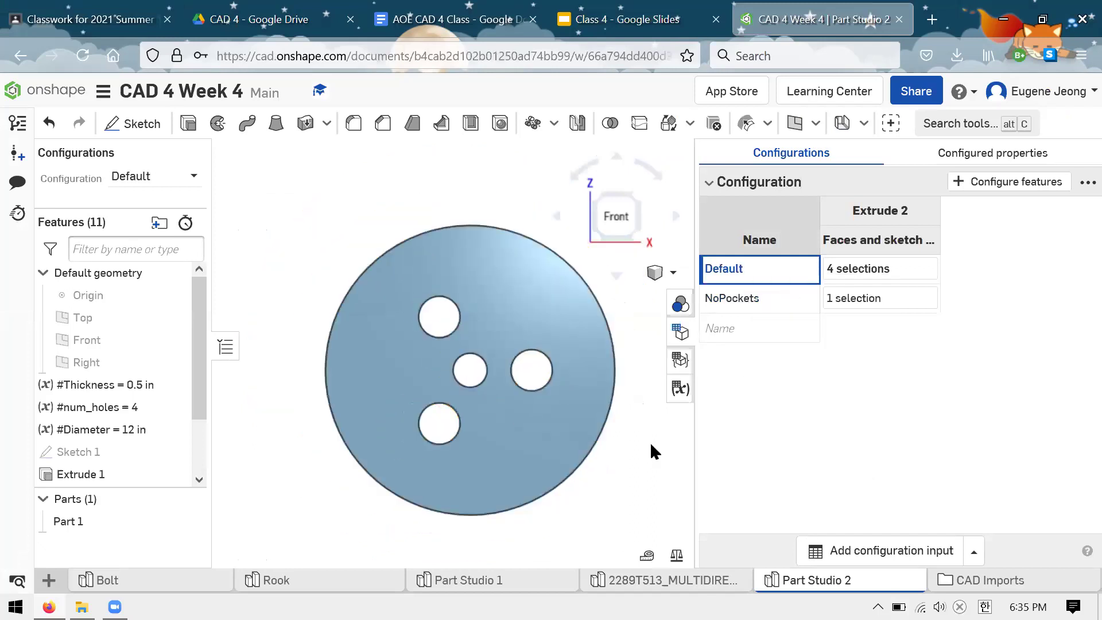
pyautogui.scroll(-2, 619, 390)
pyautogui.scroll(-2, 556, 293)
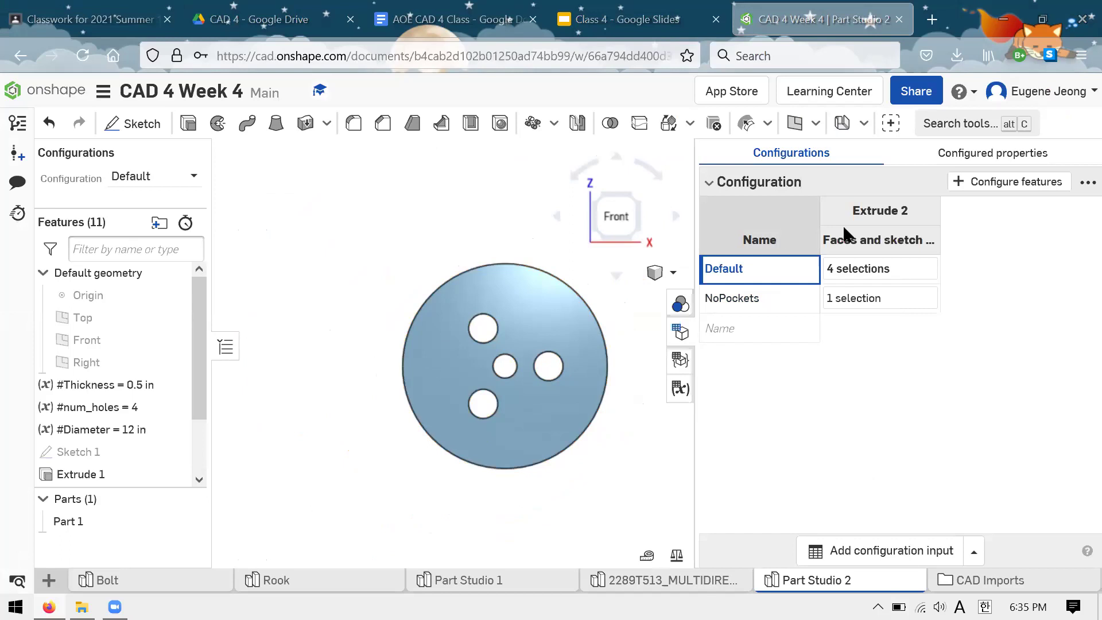
pyautogui.scroll(2, 470, 252)
pyautogui.scroll(-4, 510, 263)
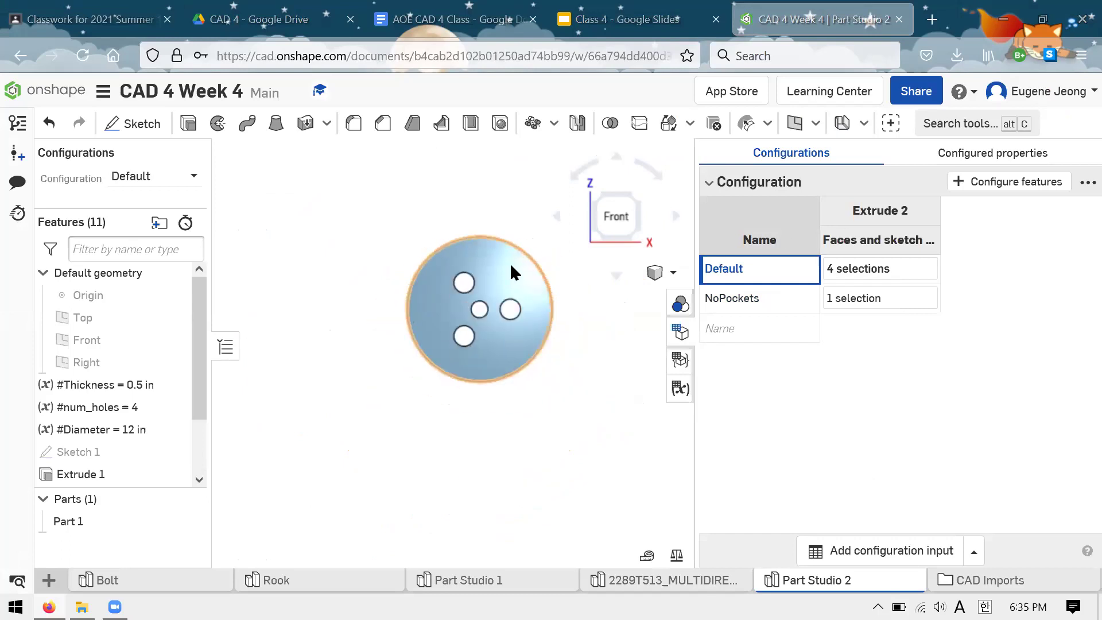
pyautogui.scroll(3, 576, 377)
pyautogui.scroll(-3, 574, 367)
pyautogui.scroll(3, 506, 273)
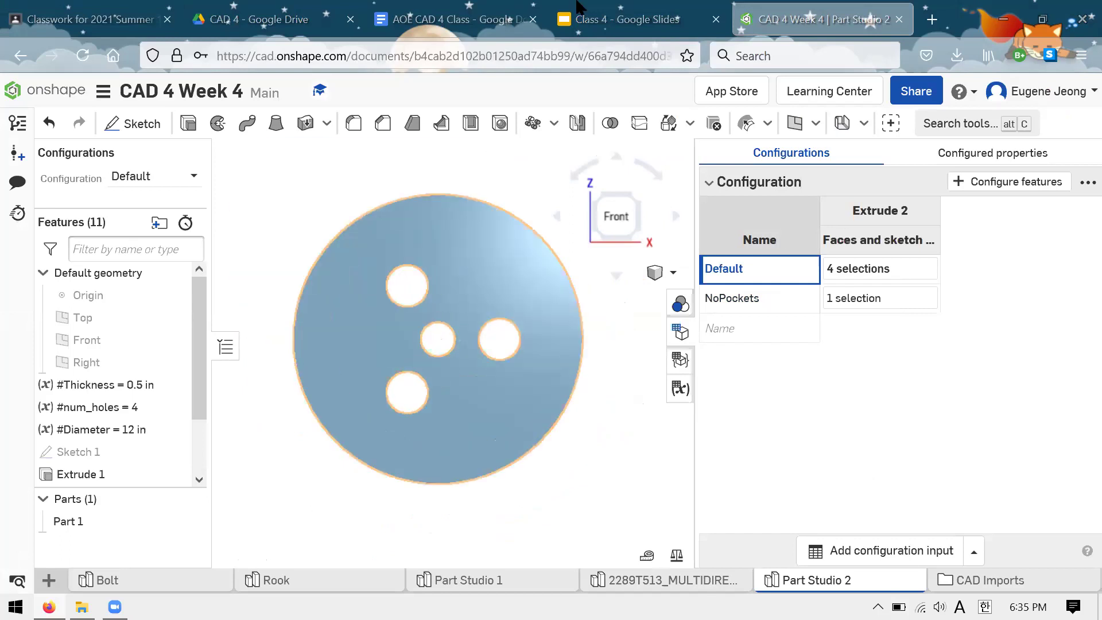
pyautogui.click(614, 8)
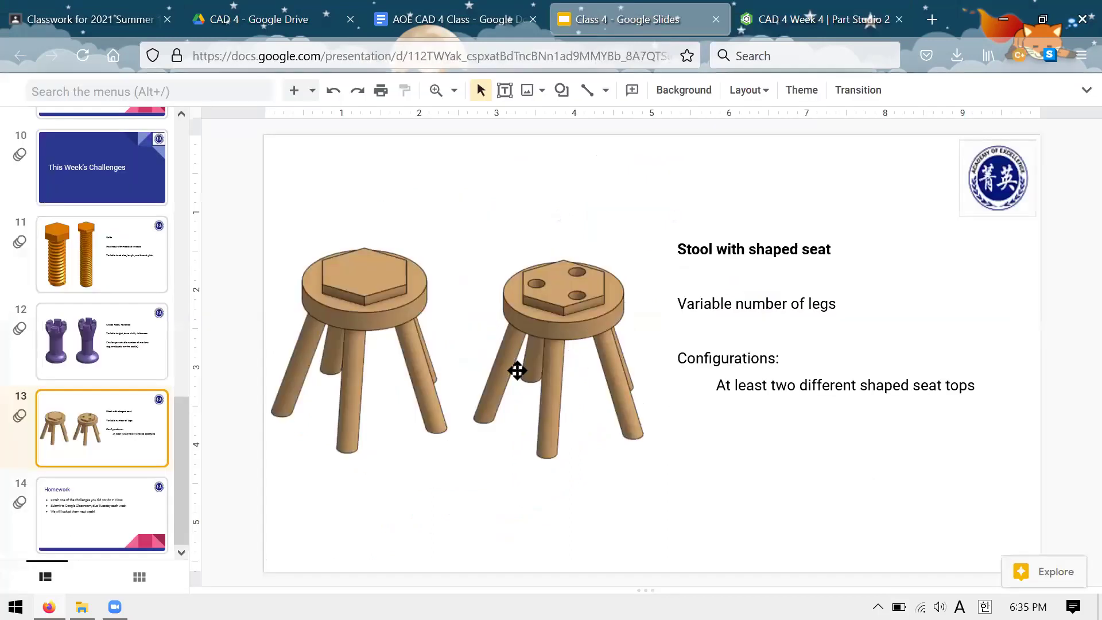
# Go to the Chess Rook, revisited slide, then return to Part Studio 2 in Onshape.
pyautogui.press('Up')
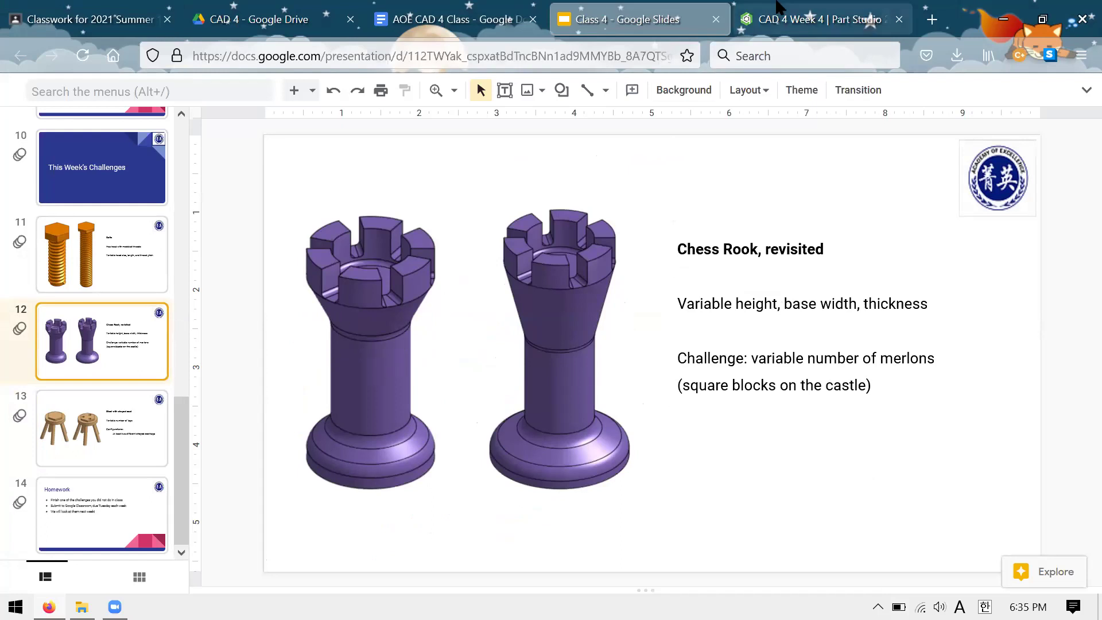
pyautogui.click(815, 19)
# Close the configuration table and switch to the Chess Rook slide with Ctrl+Page Up.
pyautogui.click(681, 333)
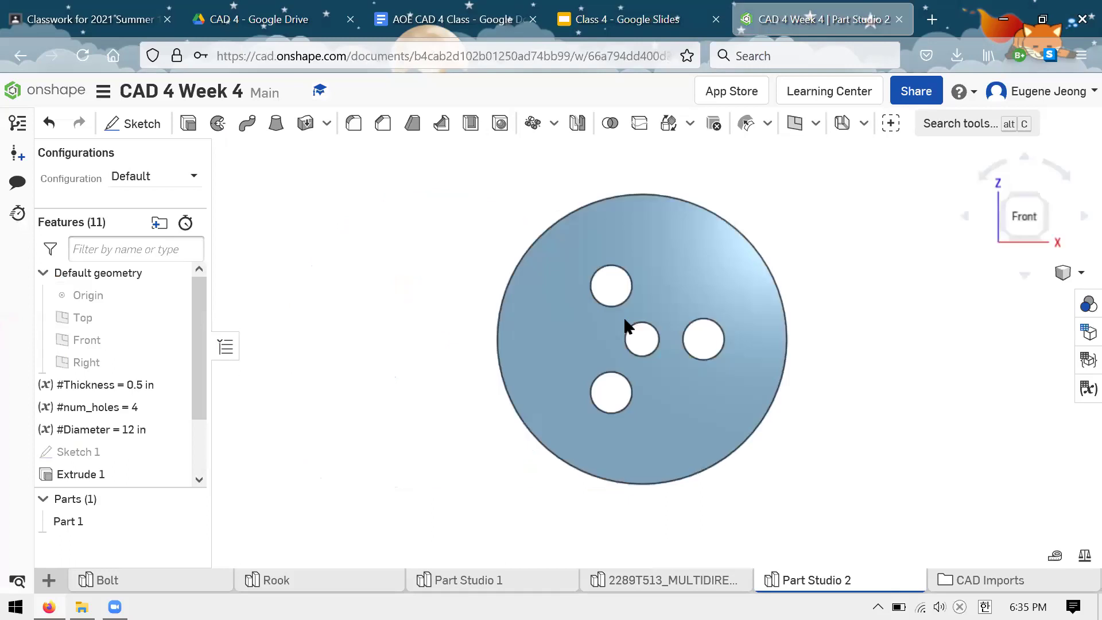
pyautogui.scroll(-3, 446, 234)
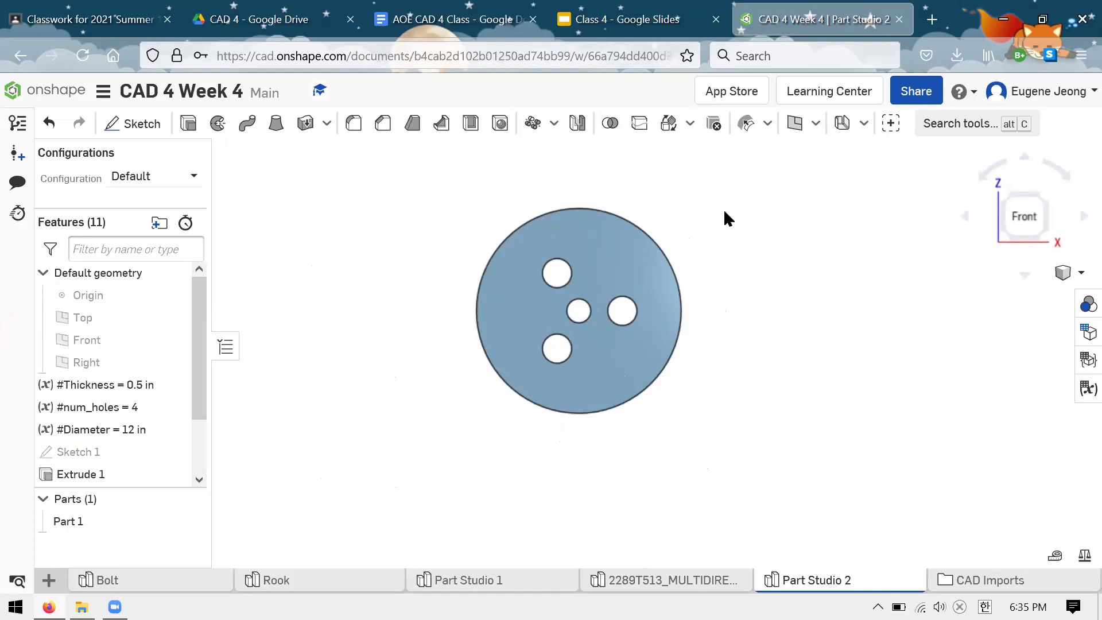
pyautogui.hotkey('ctrl', 'pageup')
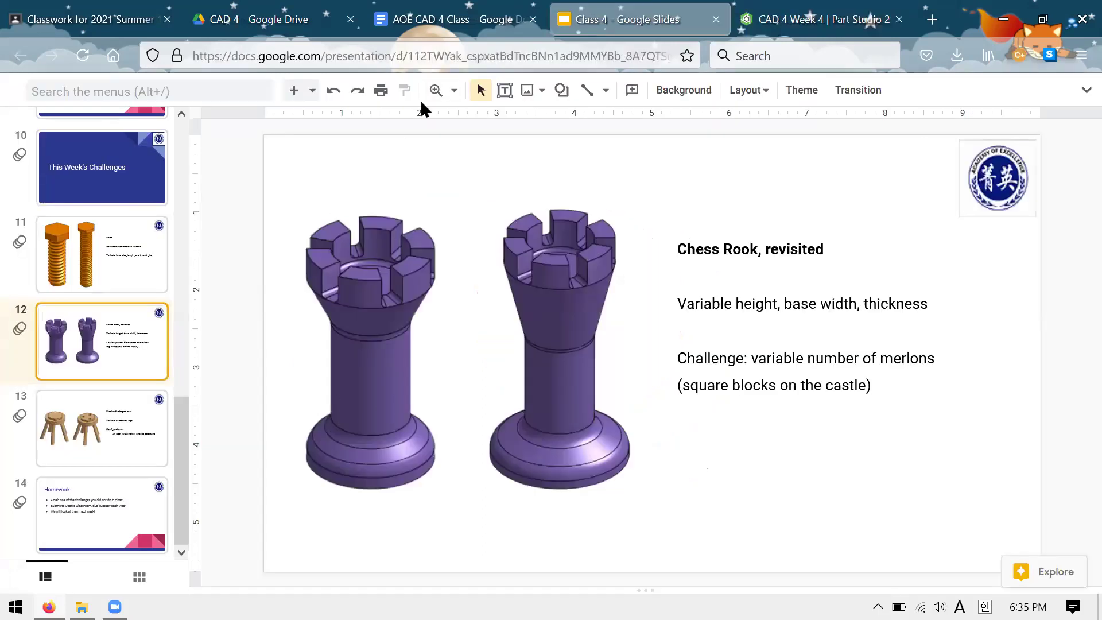
# Return to the CAD 4 Week 4 Onshape document and open the Bolt part studio.
pyautogui.click(774, 8)
pyautogui.click(695, 7)
pyautogui.click(783, 7)
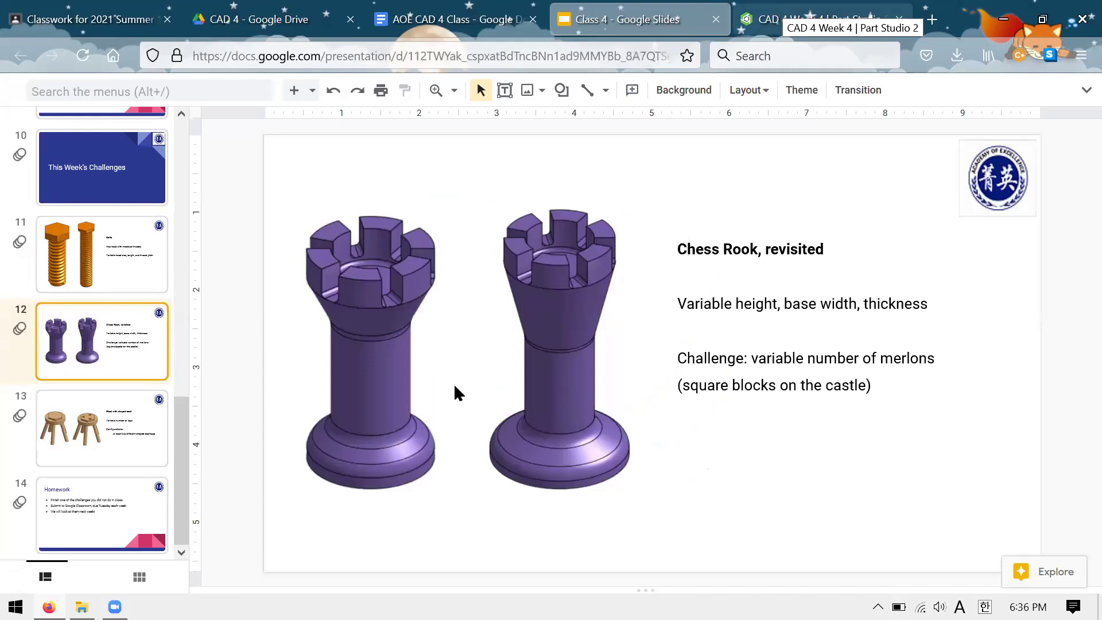
pyautogui.click(187, 586)
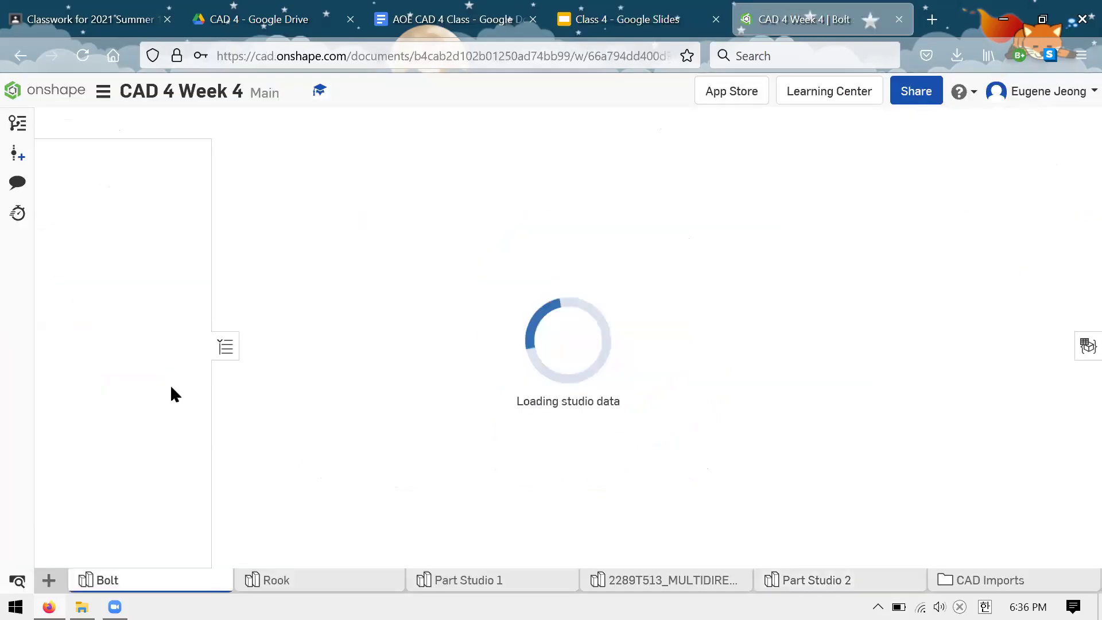
# Rename the bolt's Pitch variable to Revolutions.
pyautogui.click(217, 347)
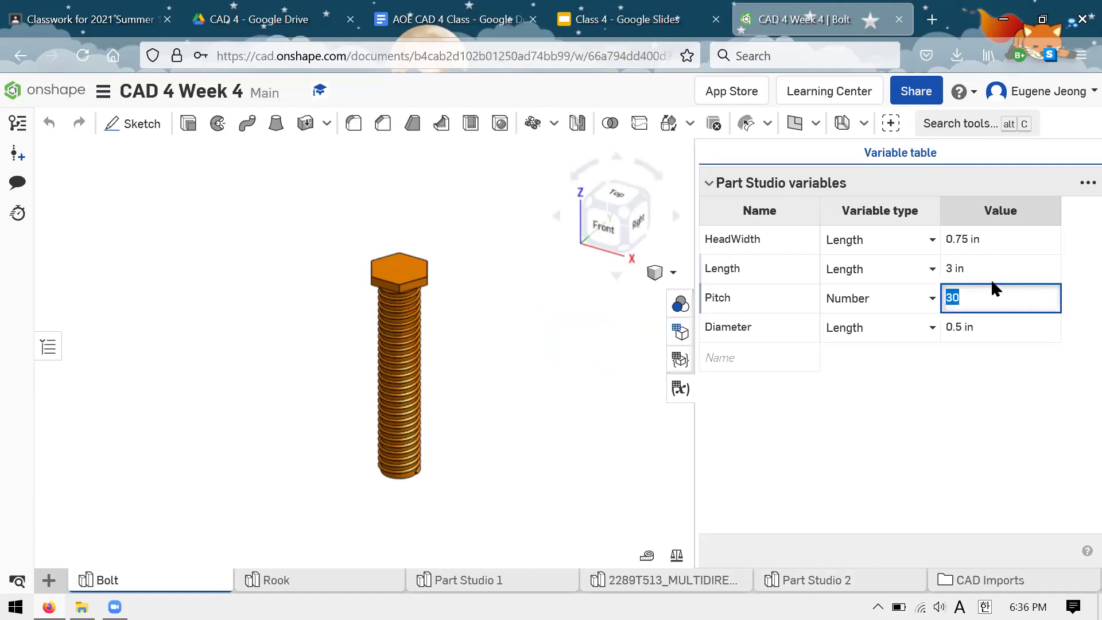
pyautogui.click(757, 303)
pyautogui.write('Revolutions')
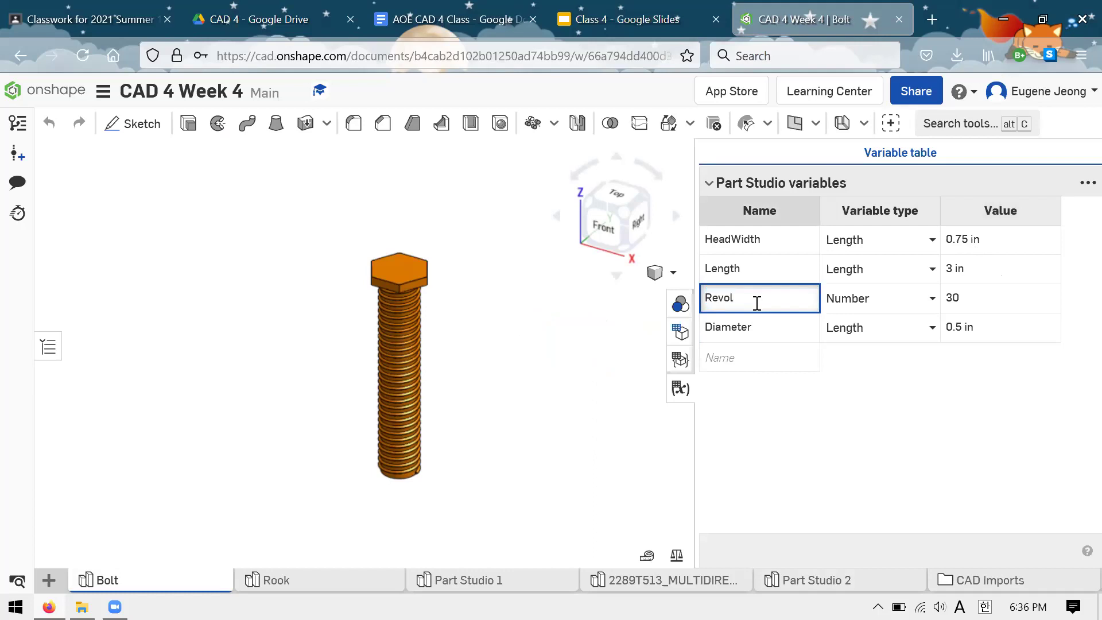
pyautogui.press('Return')
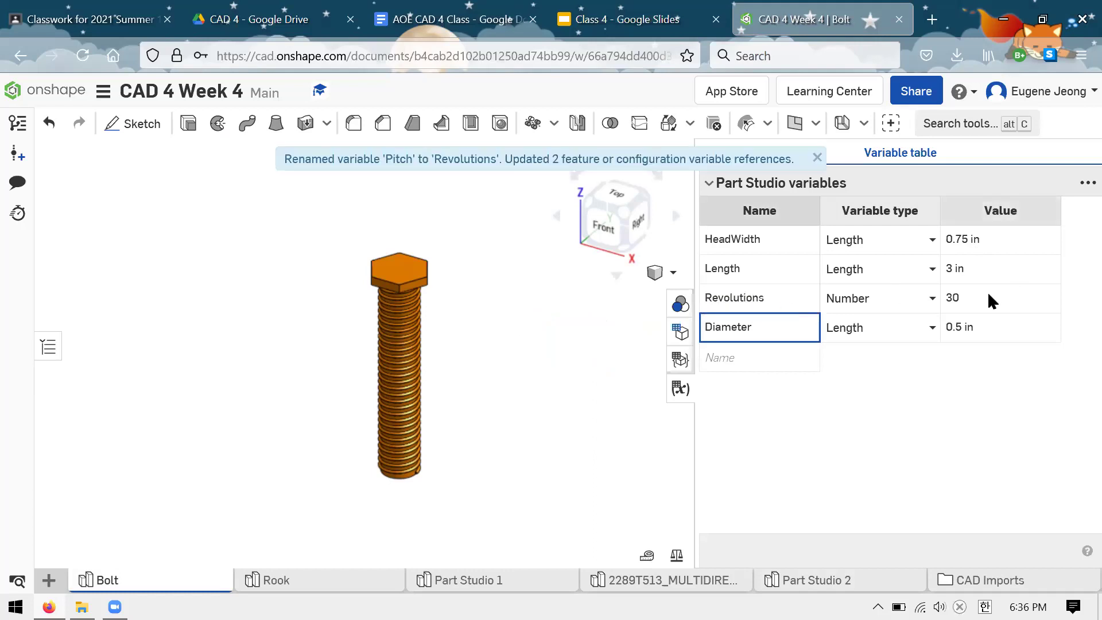
# Change the Revolutions value from 30 to 10.
pyautogui.click(990, 293)
pyautogui.press('Return')
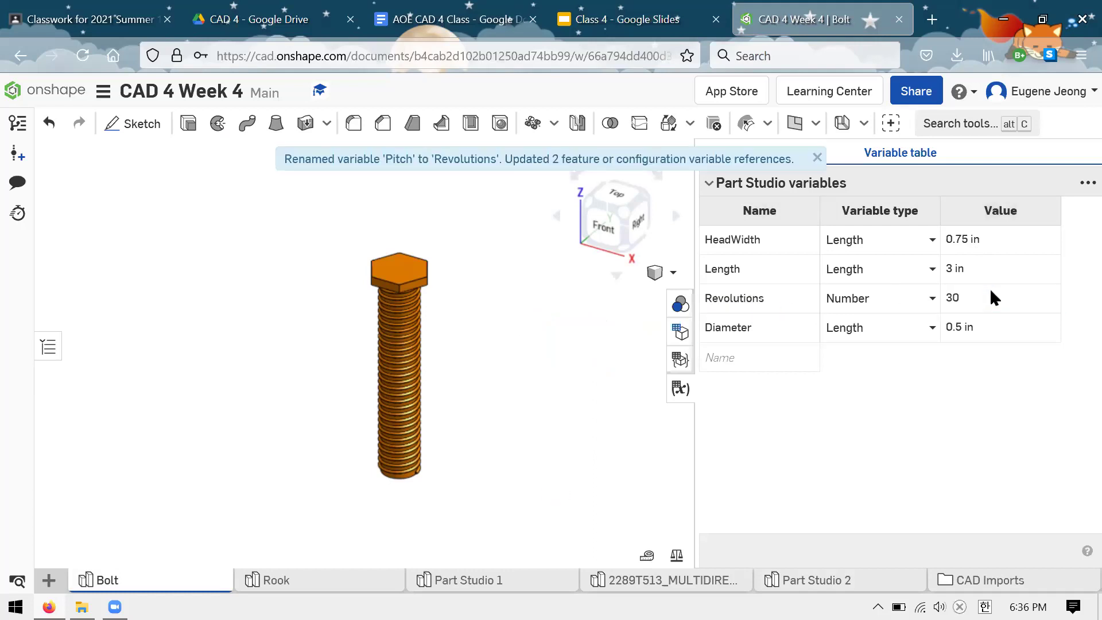
pyautogui.click(990, 293)
pyautogui.write('10')
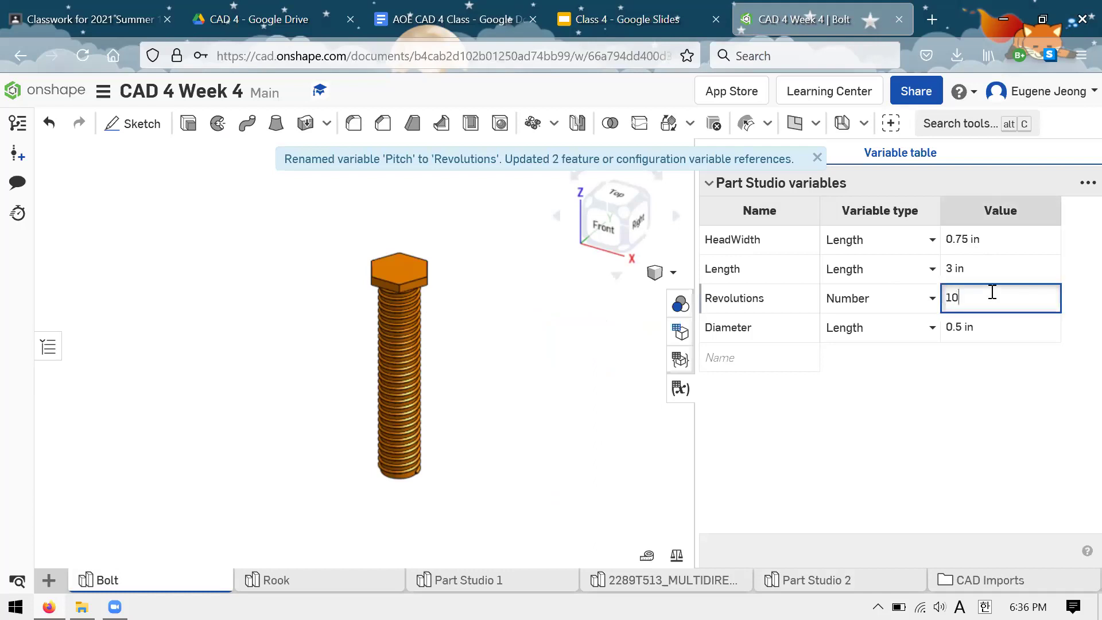
pyautogui.press('Return')
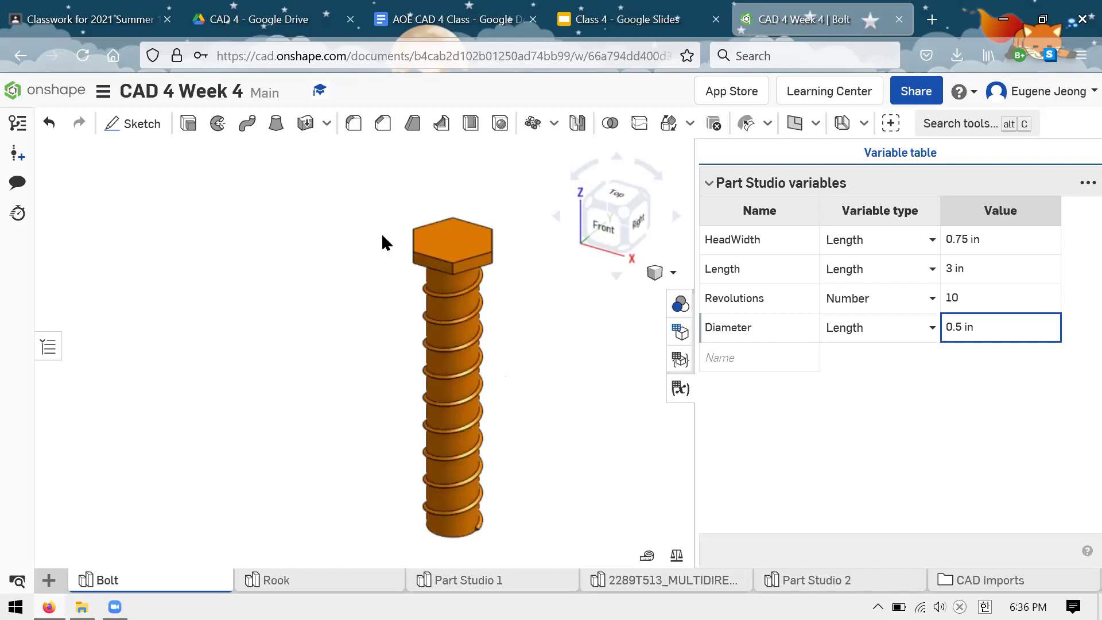
# Zoom and rotate the bolt to inspect its thread turns along the shank.
pyautogui.scroll(3, 371, 425)
pyautogui.scroll(-3, 345, 216)
pyautogui.scroll(2, 471, 359)
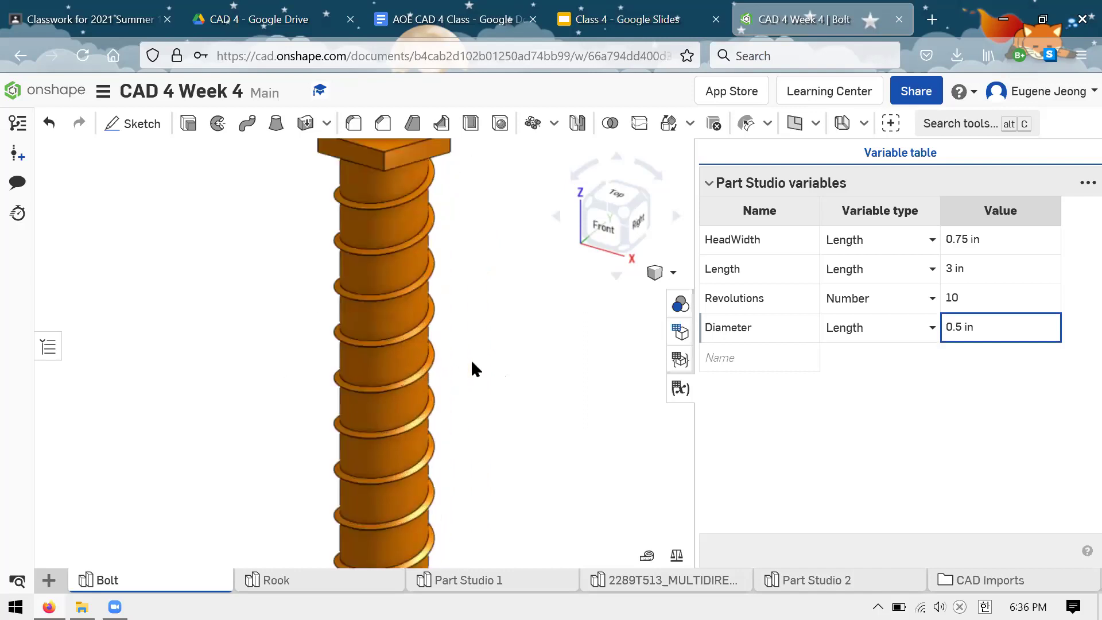
pyautogui.scroll(-1, 455, 313)
pyautogui.scroll(3, 447, 249)
pyautogui.scroll(-5, 448, 250)
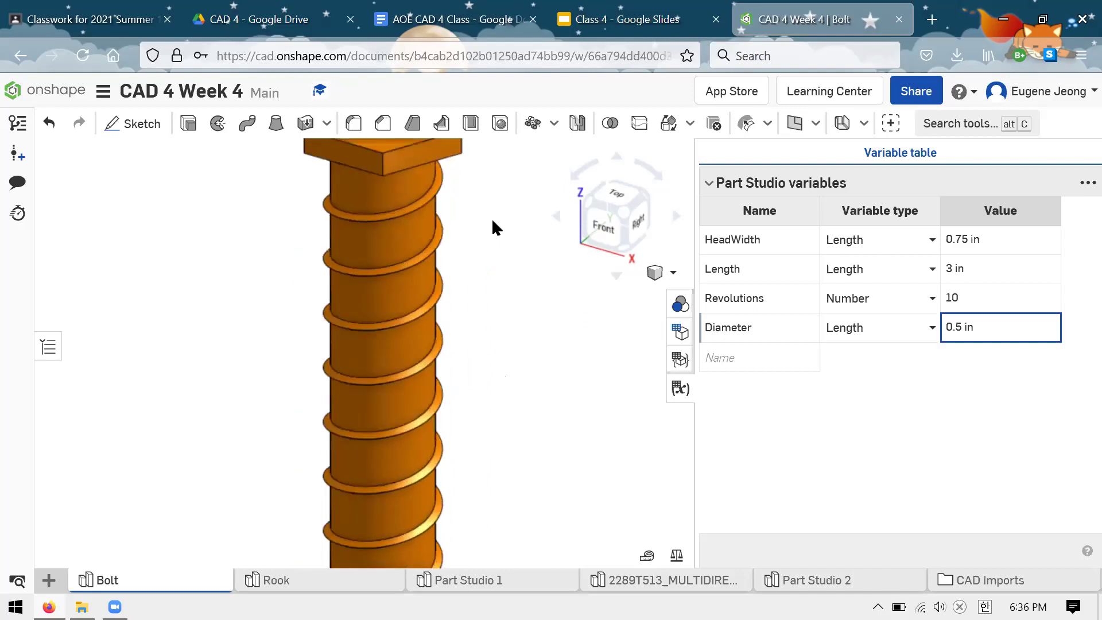
pyautogui.scroll(-1, 397, 265)
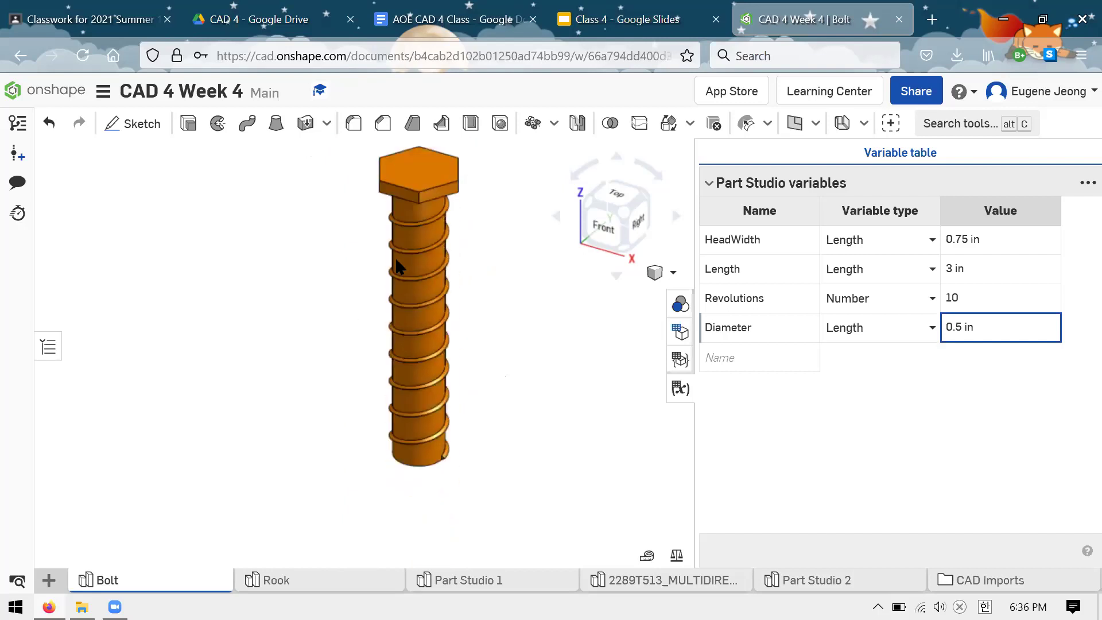
pyautogui.scroll(6, 487, 198)
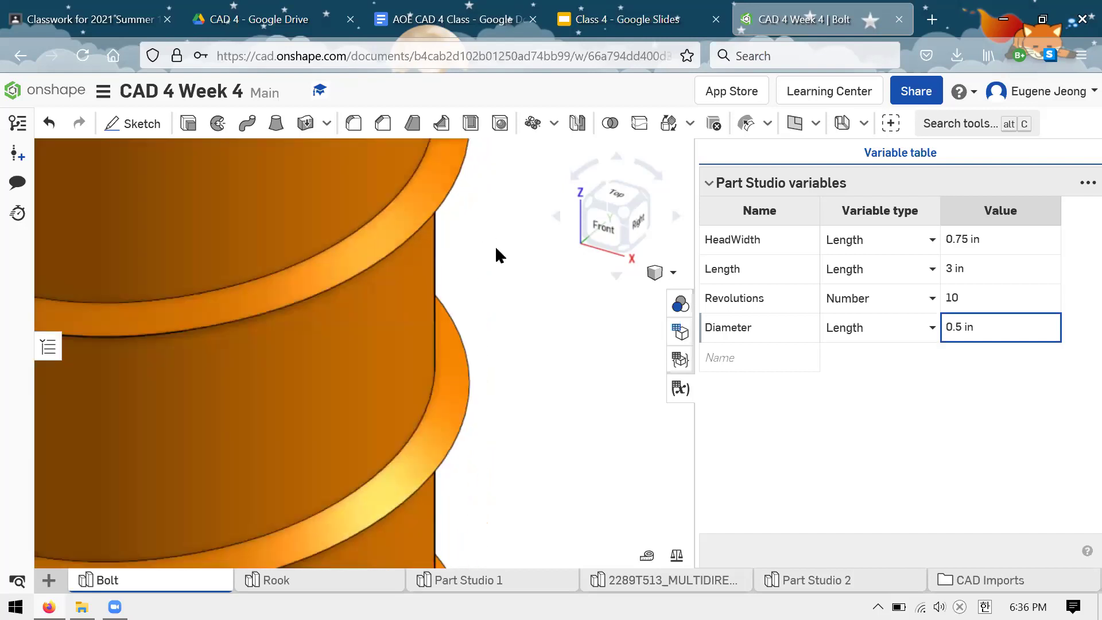
pyautogui.moveTo(490, 234); pyautogui.dragTo(454, 178, button='right')
pyautogui.scroll(-3, 454, 186)
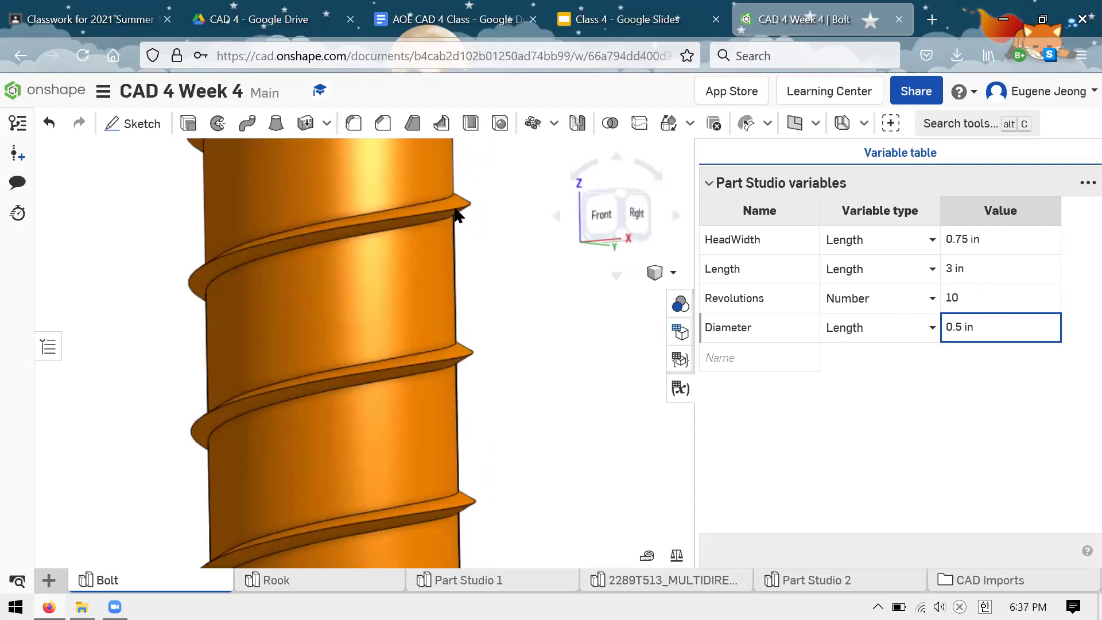
pyautogui.scroll(-8, 465, 273)
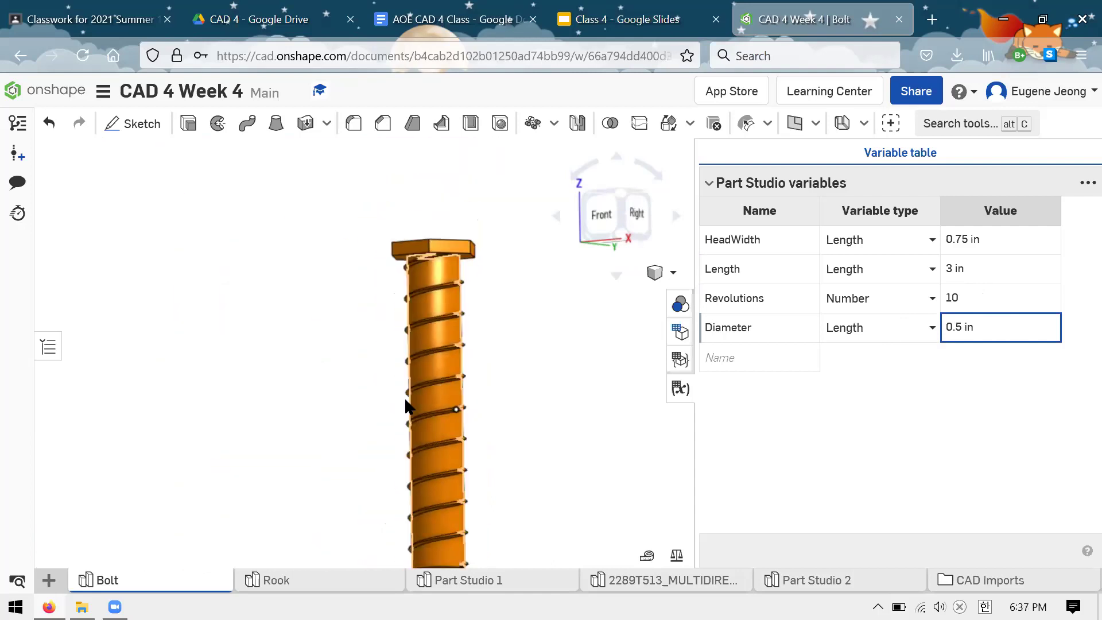
pyautogui.scroll(10, 439, 303)
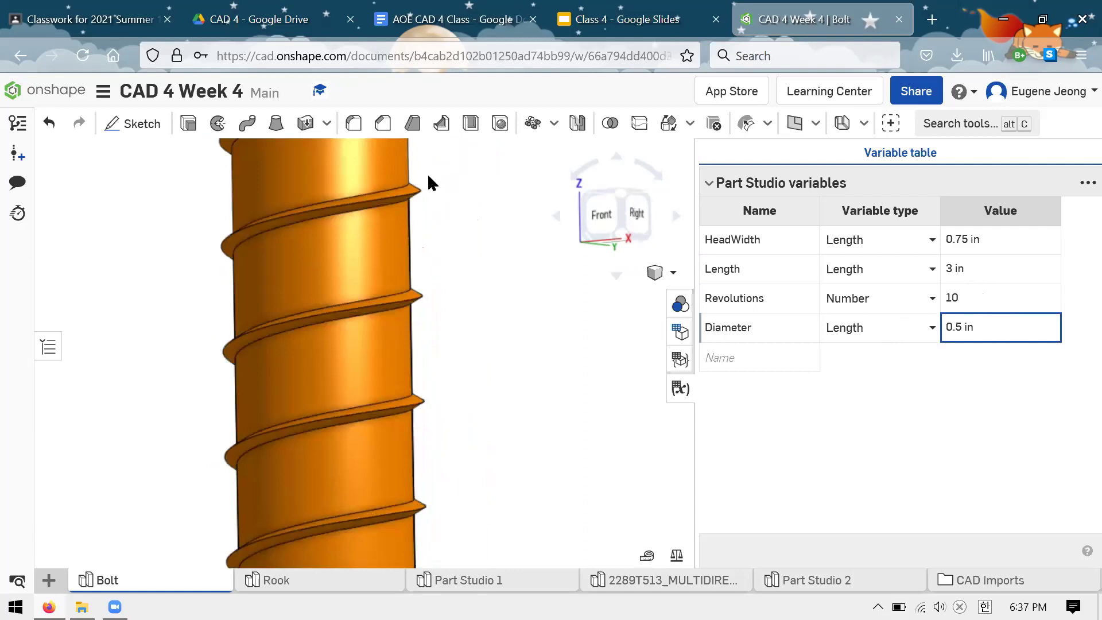
pyautogui.scroll(3, 429, 182)
pyautogui.scroll(-6, 405, 220)
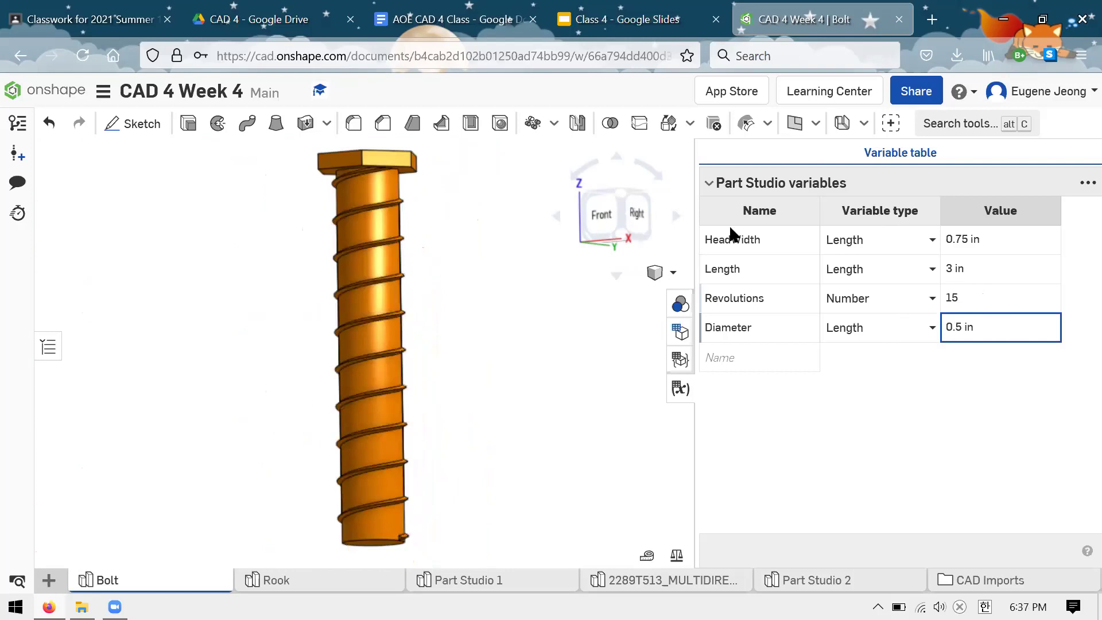
# Set the bolt's Length variable to 1 in.
pyautogui.click(988, 272)
pyautogui.write('1')
pyautogui.press('Return')
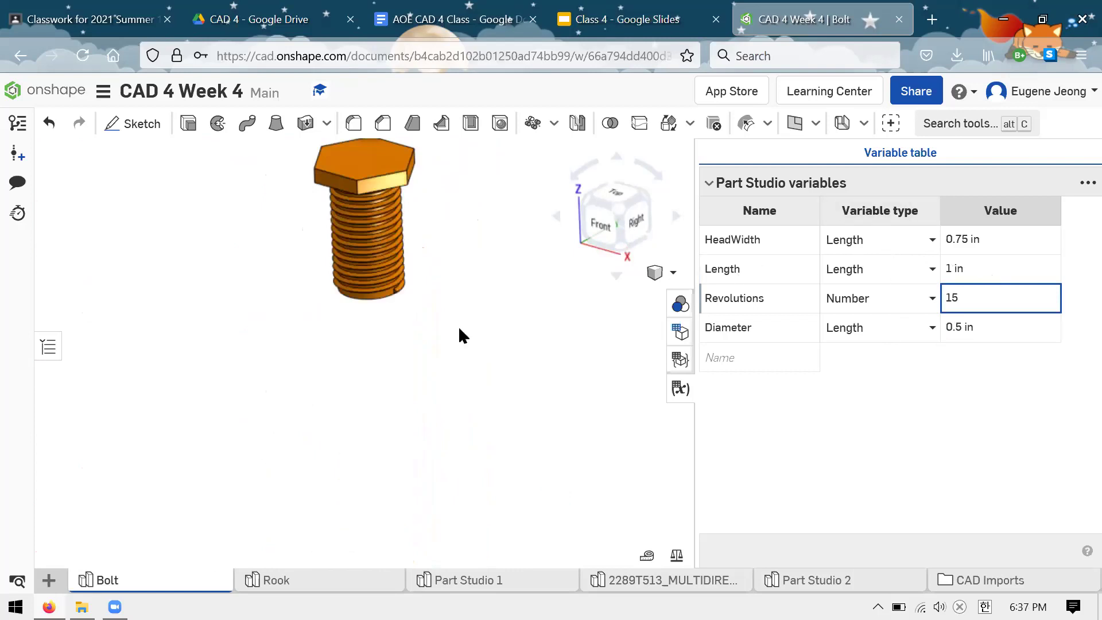
pyautogui.scroll(5, 330, 220)
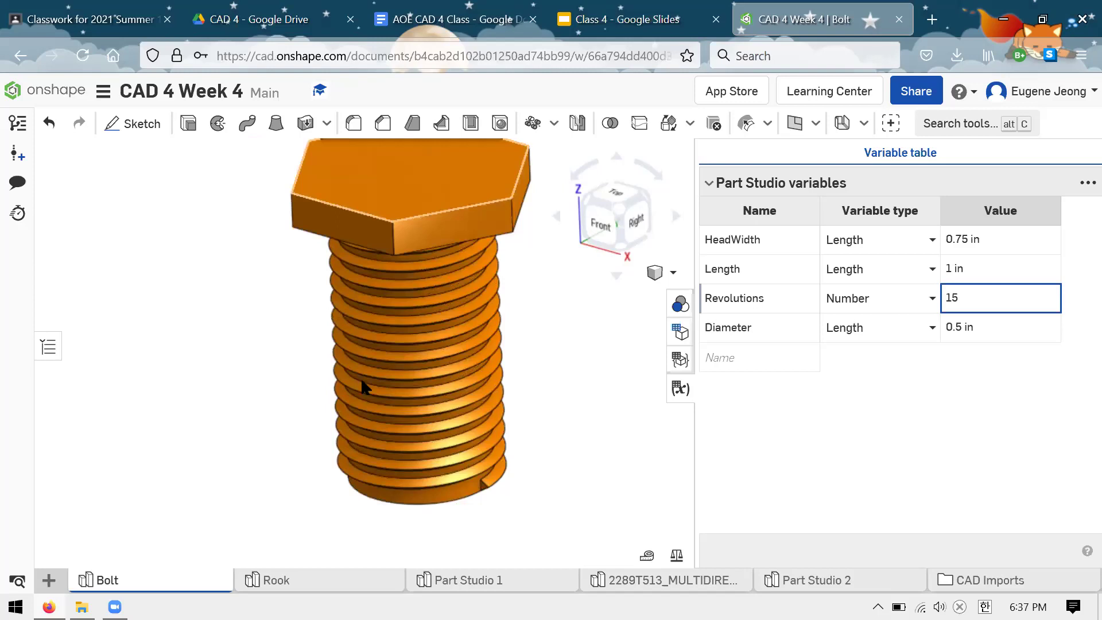
# Select the Length and HeadWidth values, then open the Rook part studio.
pyautogui.click(981, 260)
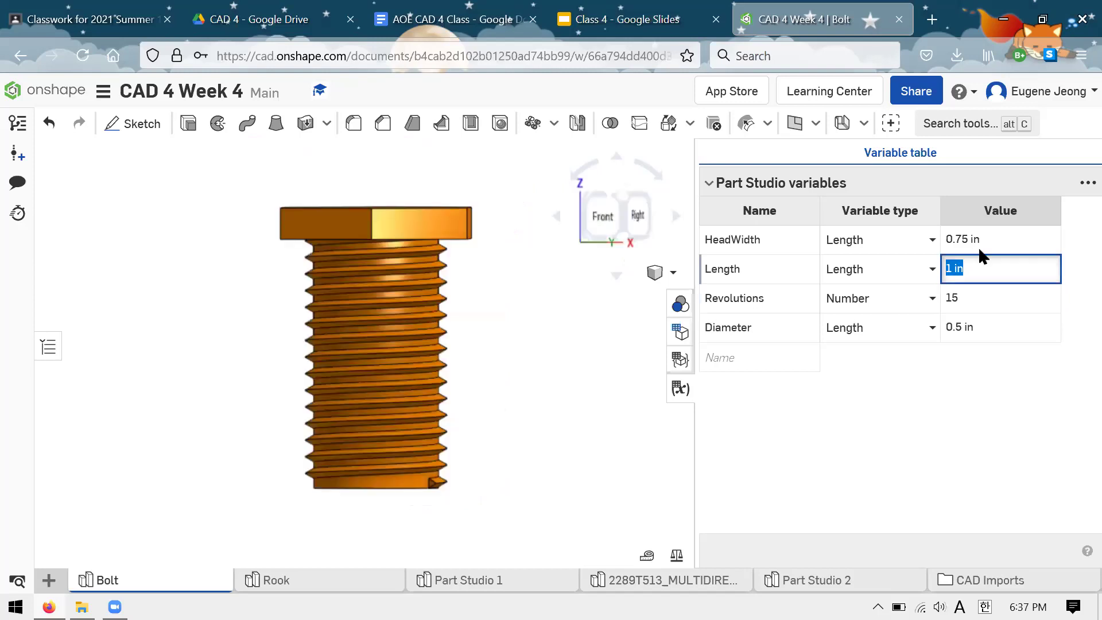
pyautogui.click(987, 245)
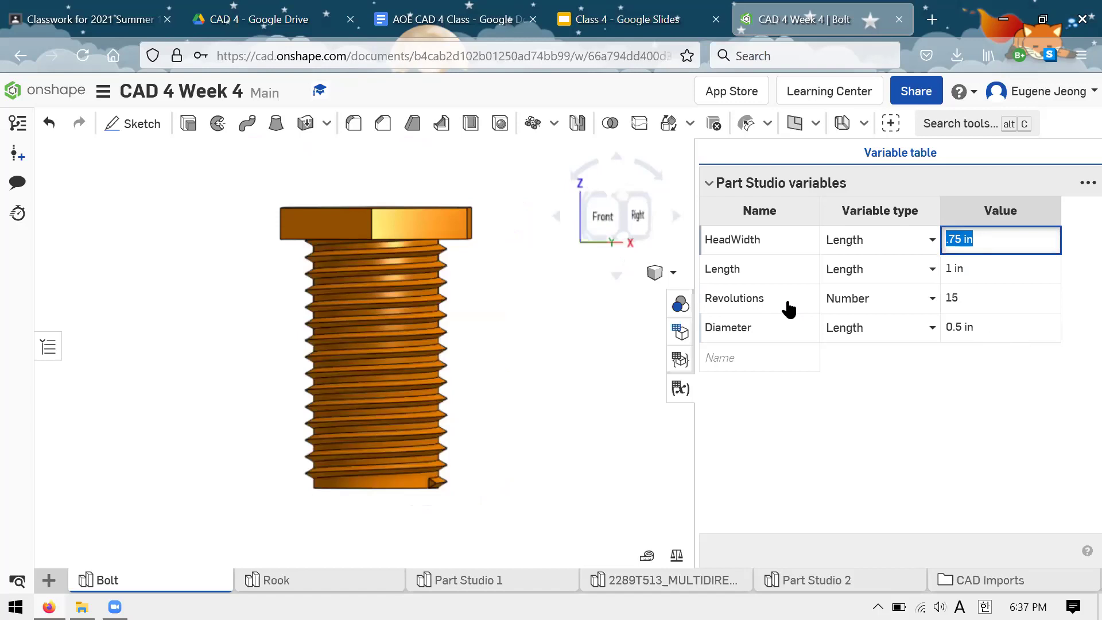
pyautogui.click(352, 585)
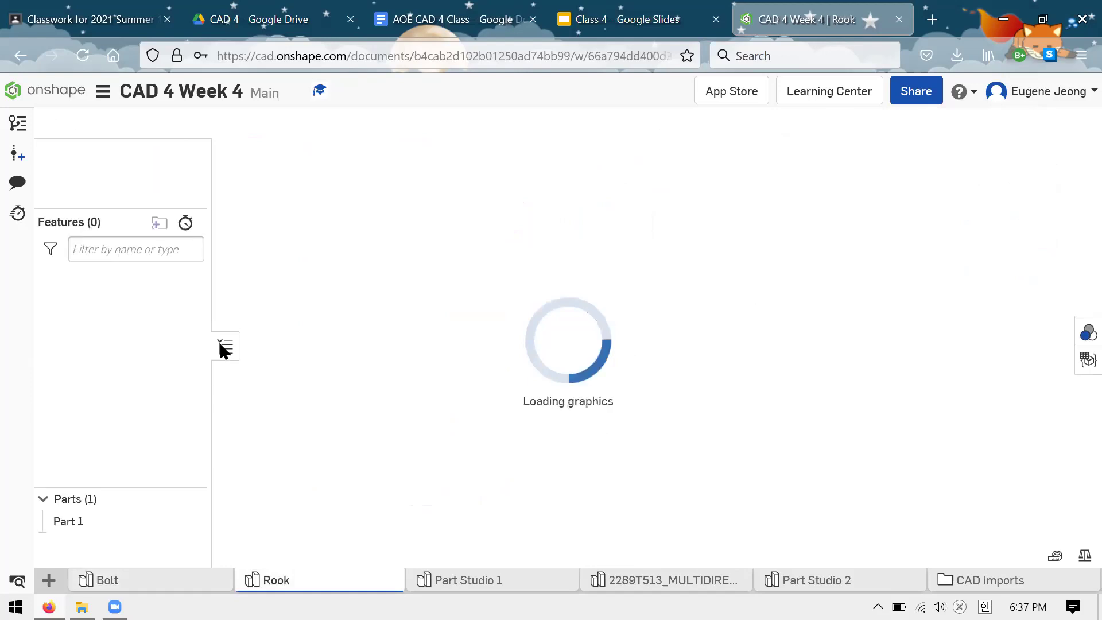
# Change the rook's Height variable from 1.8 in to 1.5 in.
pyautogui.click(224, 346)
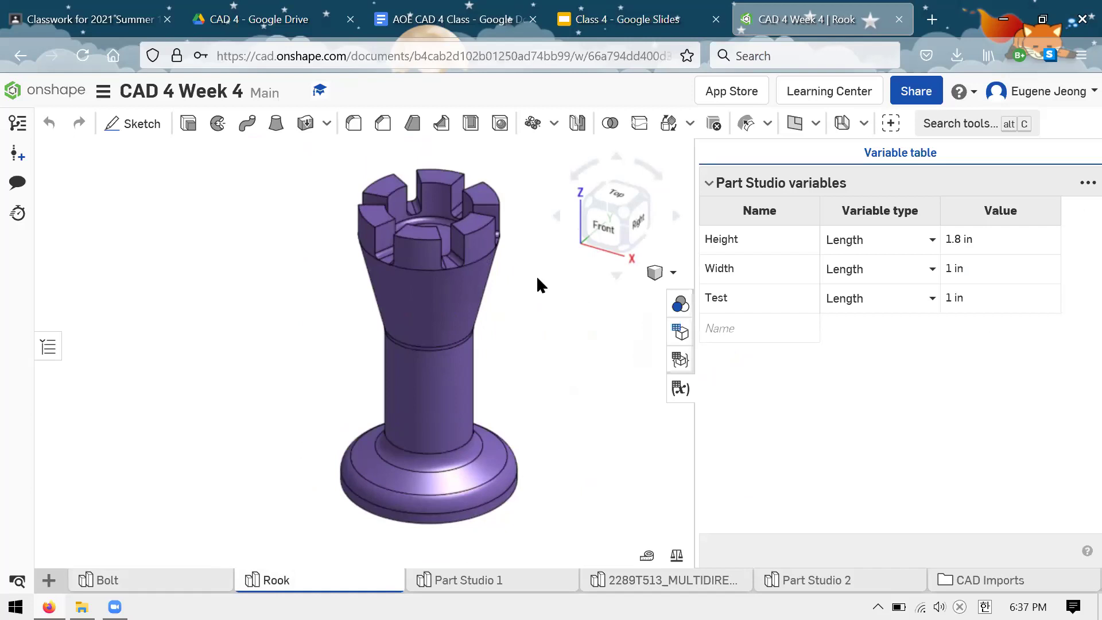
pyautogui.scroll(-8, 545, 290)
pyautogui.scroll(8, 503, 303)
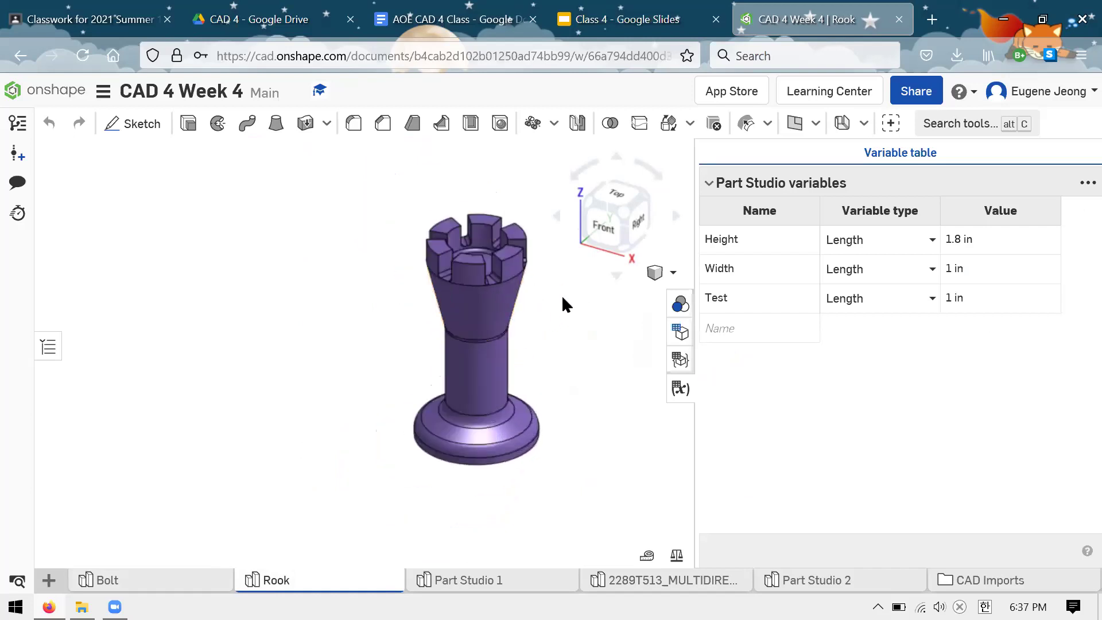
pyautogui.scroll(-2, 556, 290)
pyautogui.scroll(3, 546, 263)
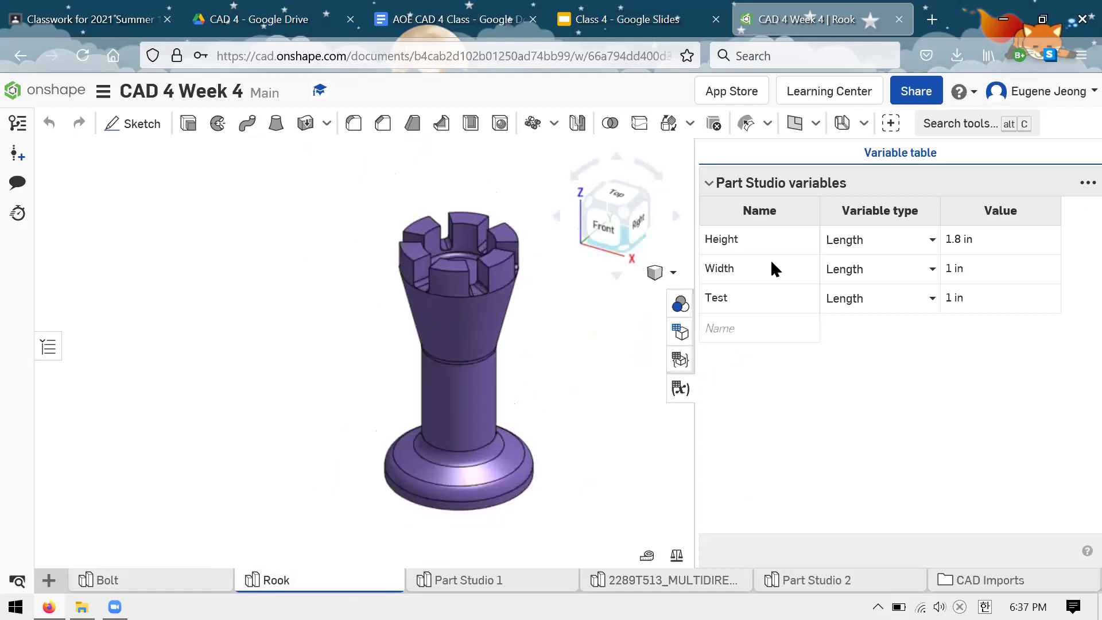
pyautogui.click(964, 241)
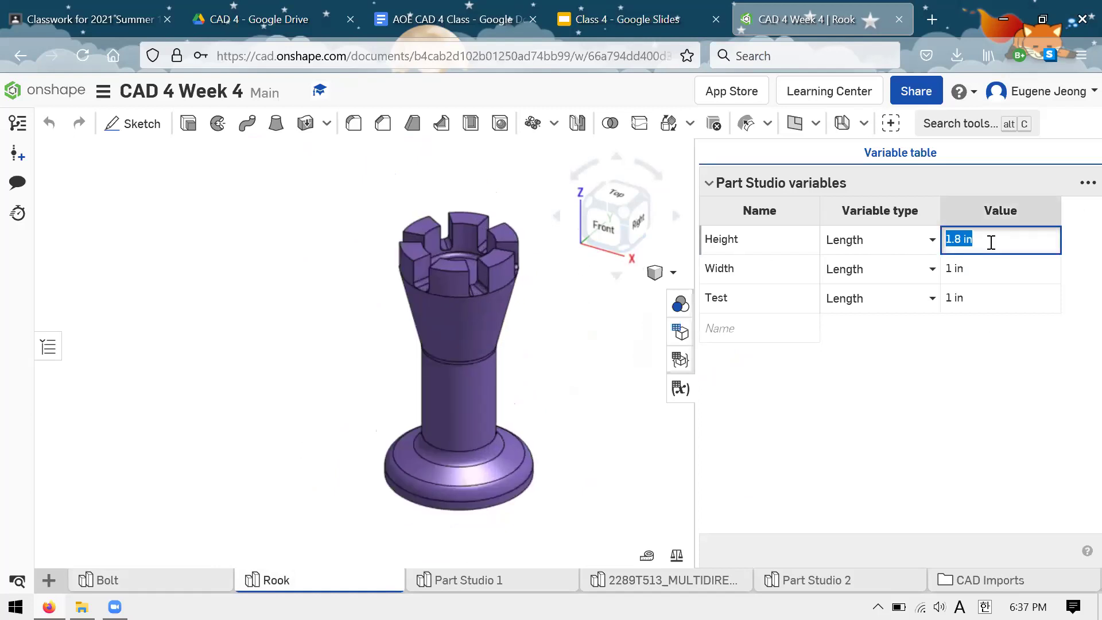
pyautogui.write('1.5')
pyautogui.press('Return')
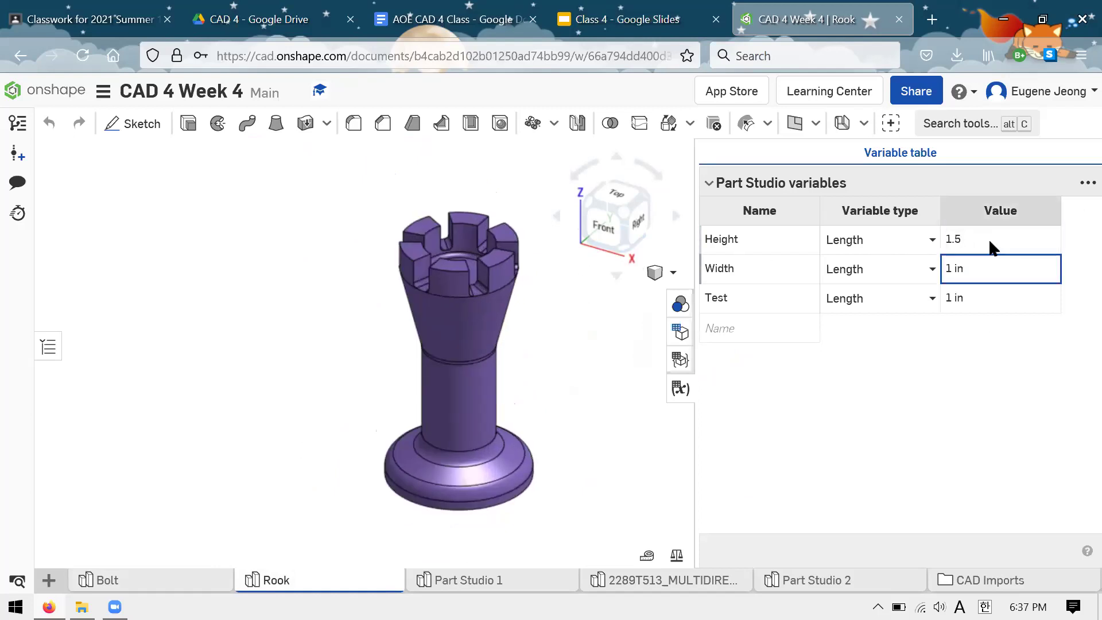
# Rotate the shortened rook to inspect it, then switch to Part Studio 2.
pyautogui.press('Left')
pyautogui.press('Left')
pyautogui.press('Up')
pyautogui.press('Up')
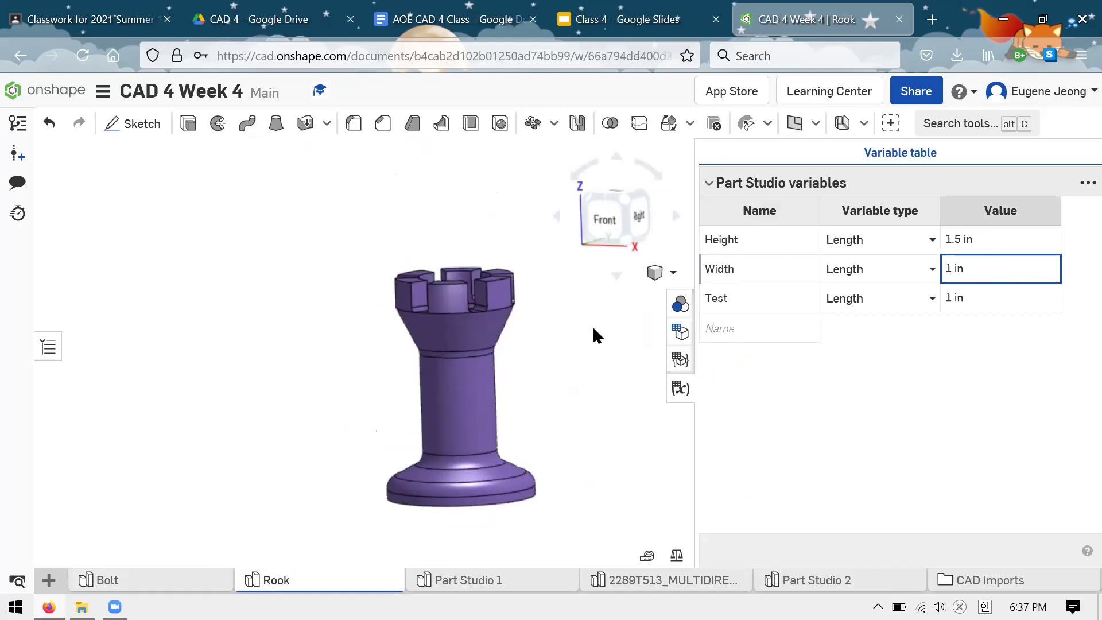
pyautogui.press('Left')
pyautogui.press('Down')
pyautogui.scroll(2, 443, 322)
pyautogui.scroll(-5, 442, 455)
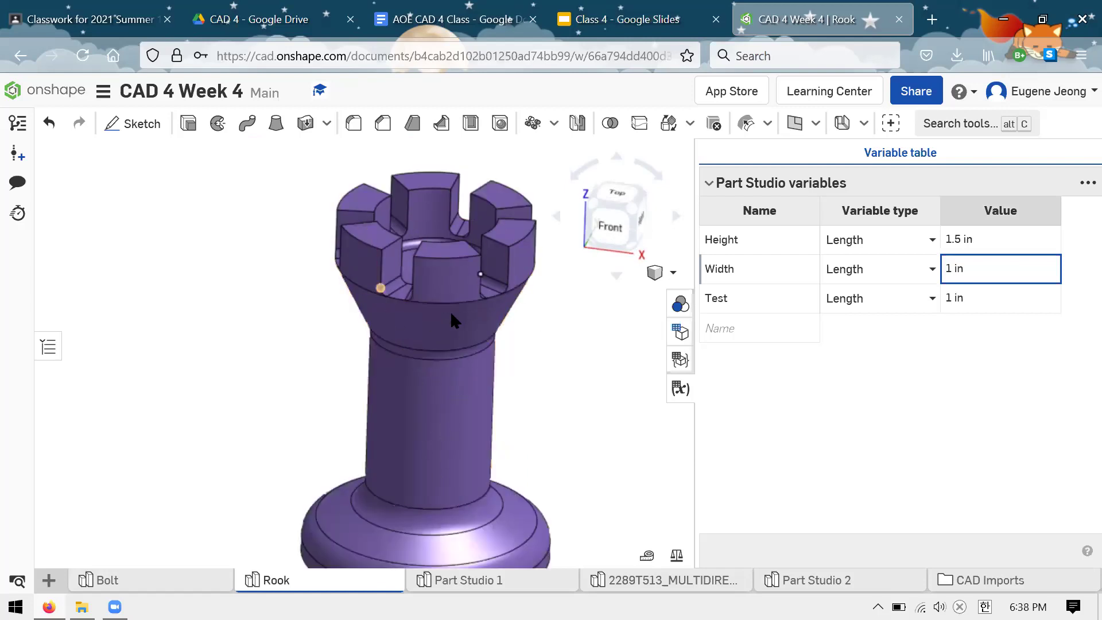
pyautogui.scroll(2, 490, 174)
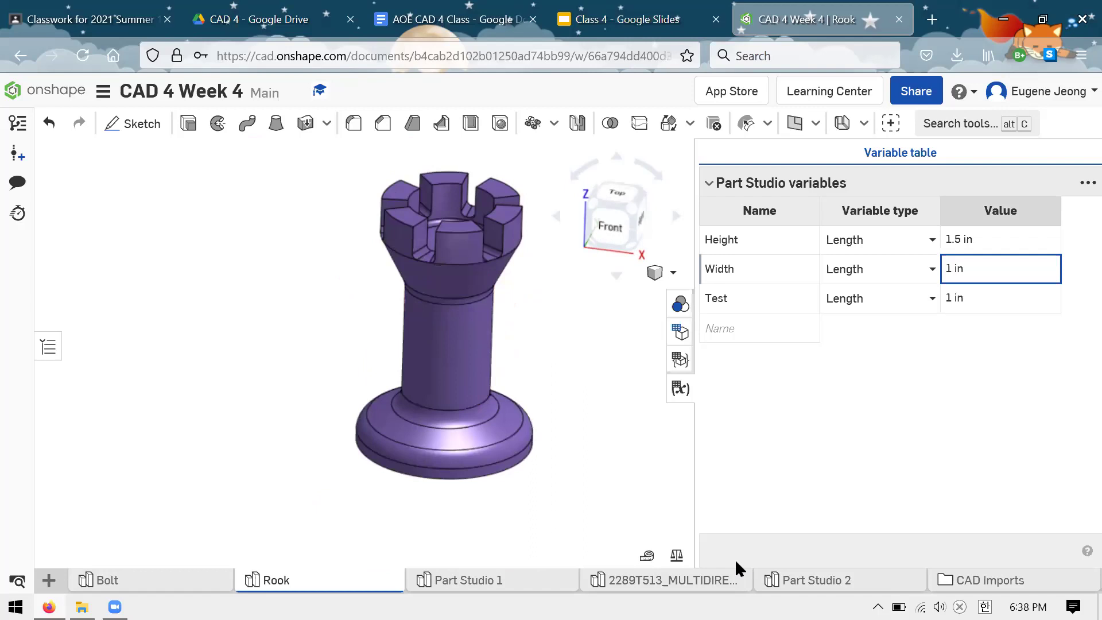
pyautogui.click(876, 580)
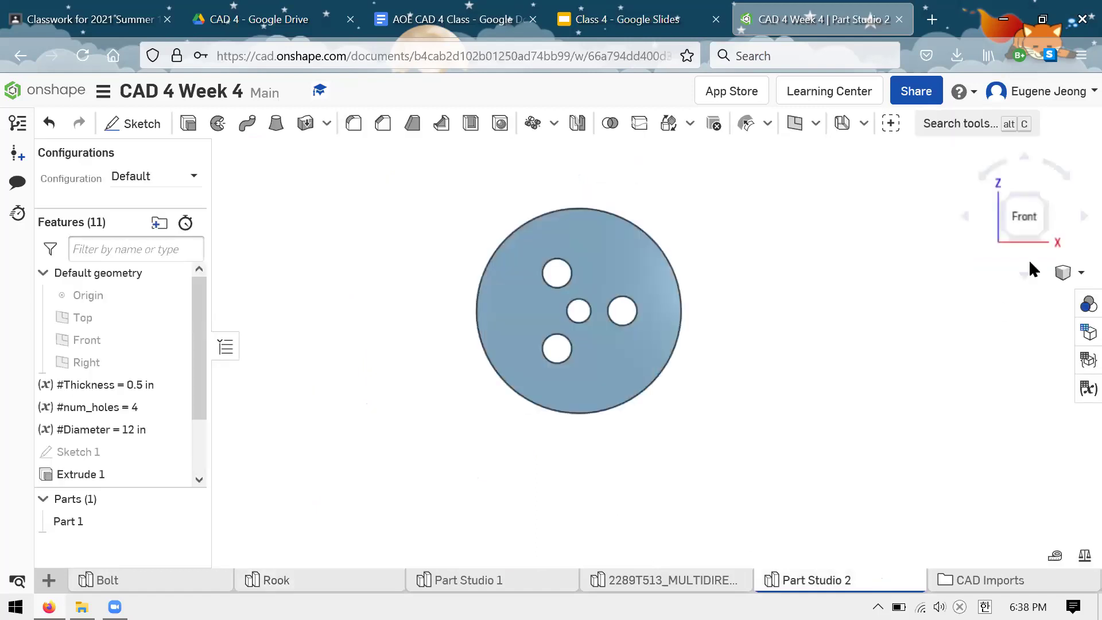
# Edit Sketch 1 so the outer circle diameter is #Diameter*1.5 (Ø12 to Ø18).
pyautogui.click(86, 450)
pyautogui.rightClick(87, 451)
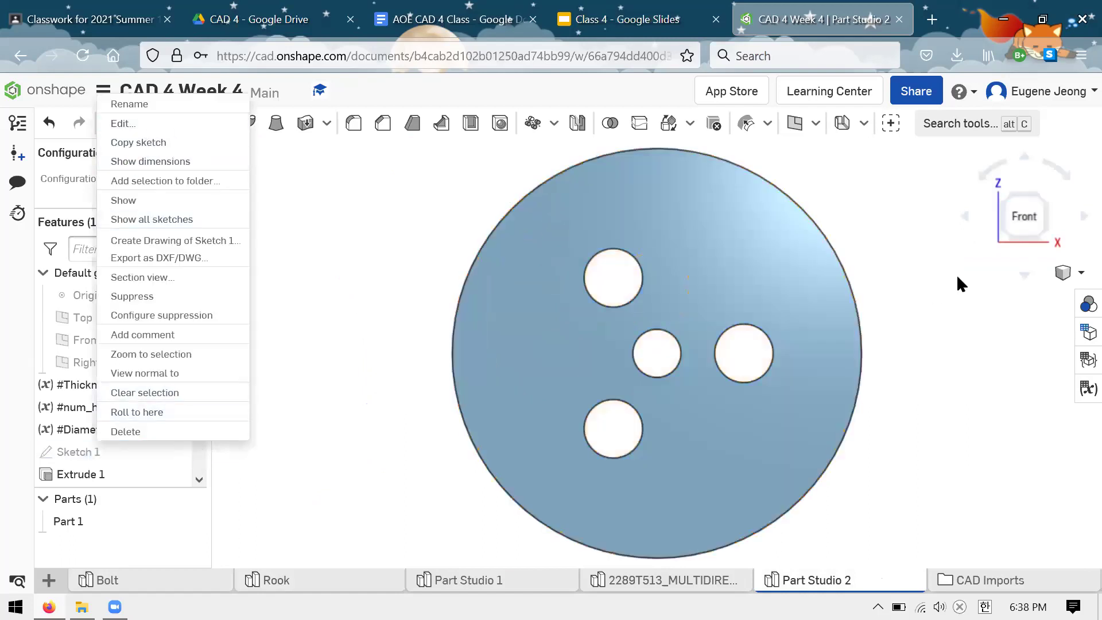
pyautogui.doubleClick(909, 242)
pyautogui.click(950, 246)
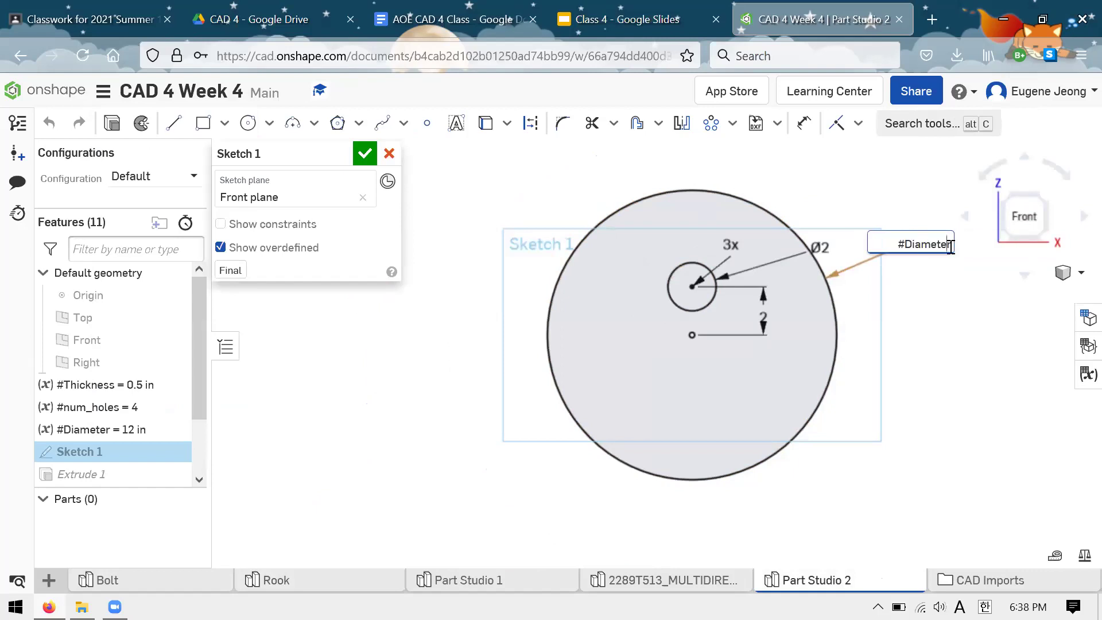
pyautogui.write('*1.5')
pyautogui.press('Return')
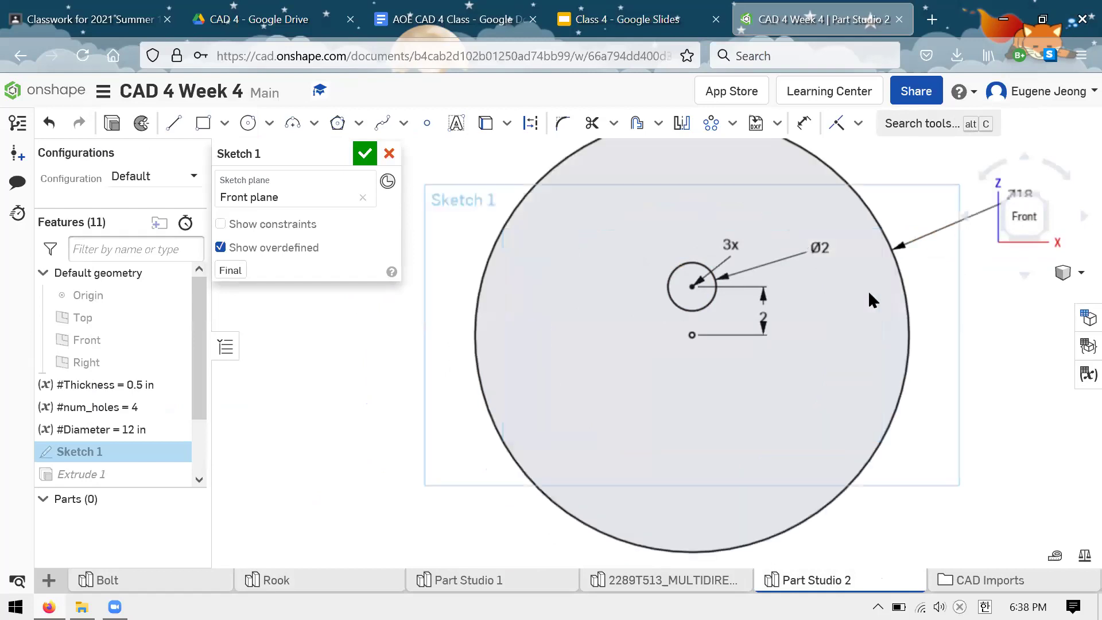
pyautogui.scroll(-3, 842, 307)
pyautogui.doubleClick(912, 252)
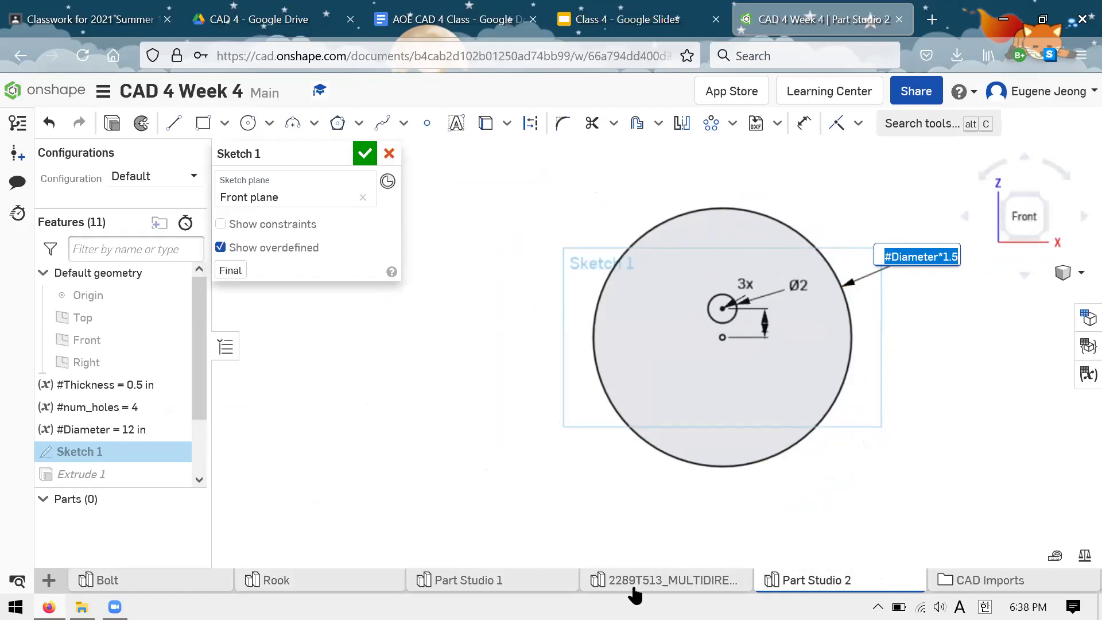
pyautogui.press('Return')
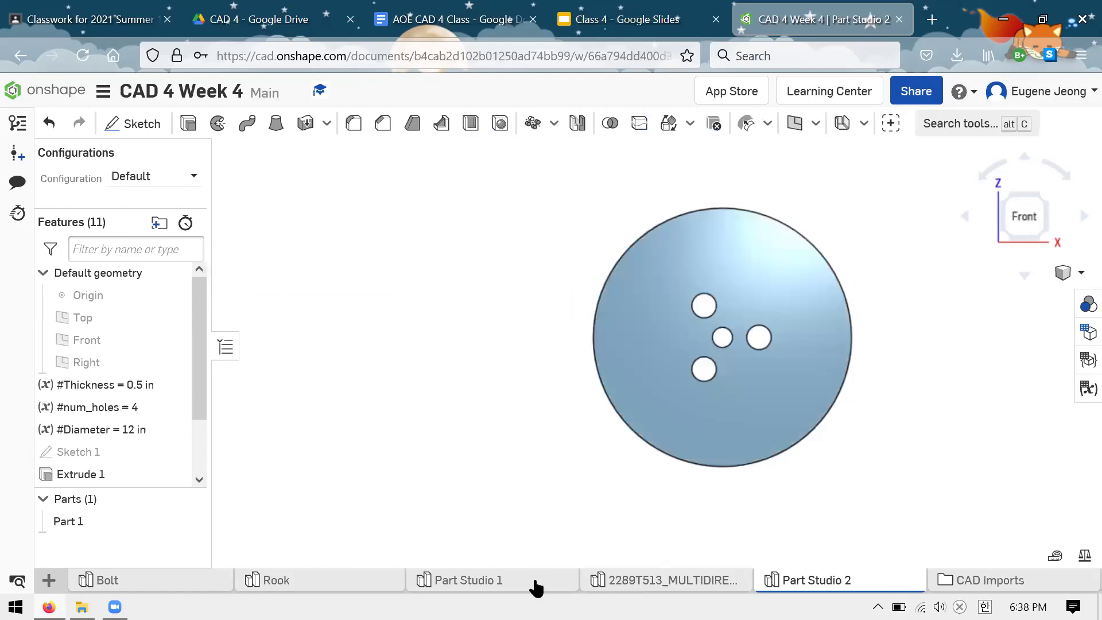
# Show Part Studio 1's stool with its Default and Holes configuration table.
pyautogui.click(537, 583)
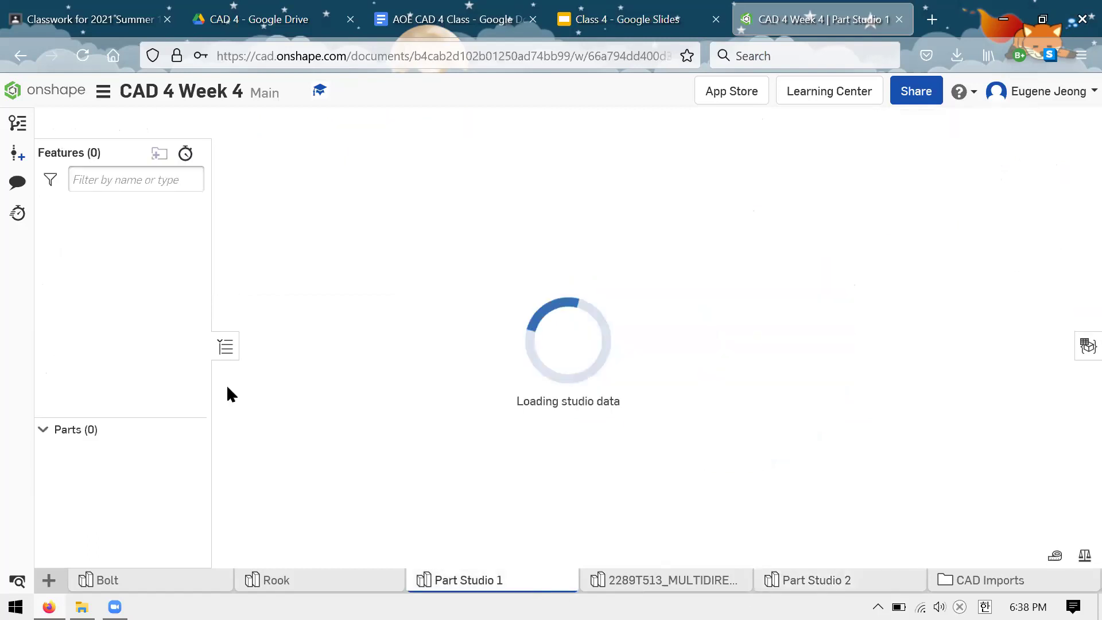
pyautogui.click(271, 580)
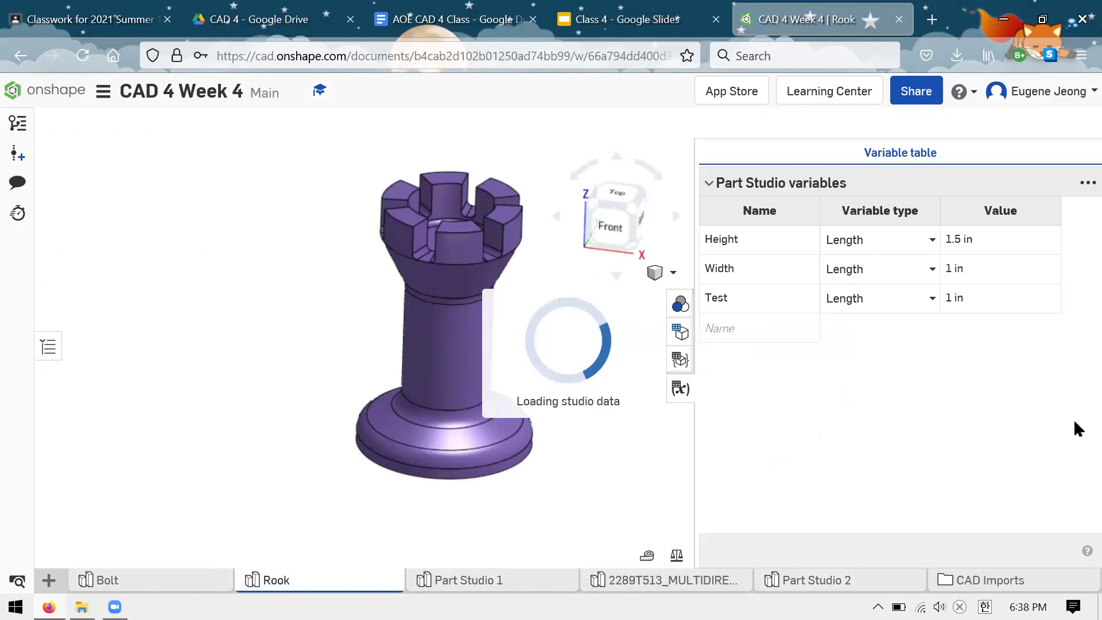
pyautogui.click(680, 331)
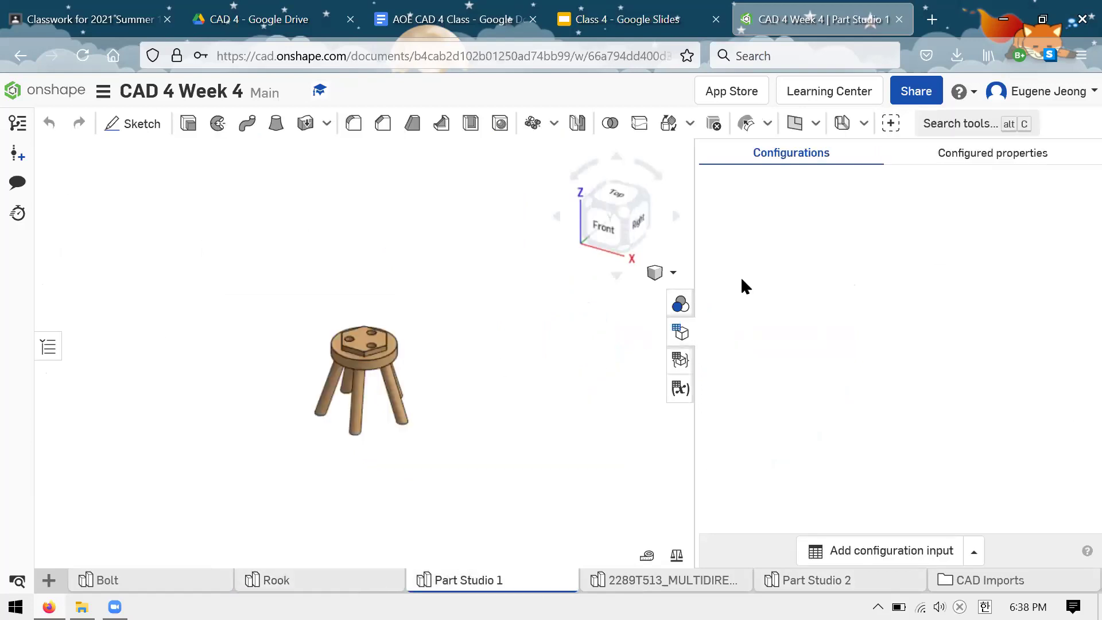
pyautogui.scroll(6, 417, 357)
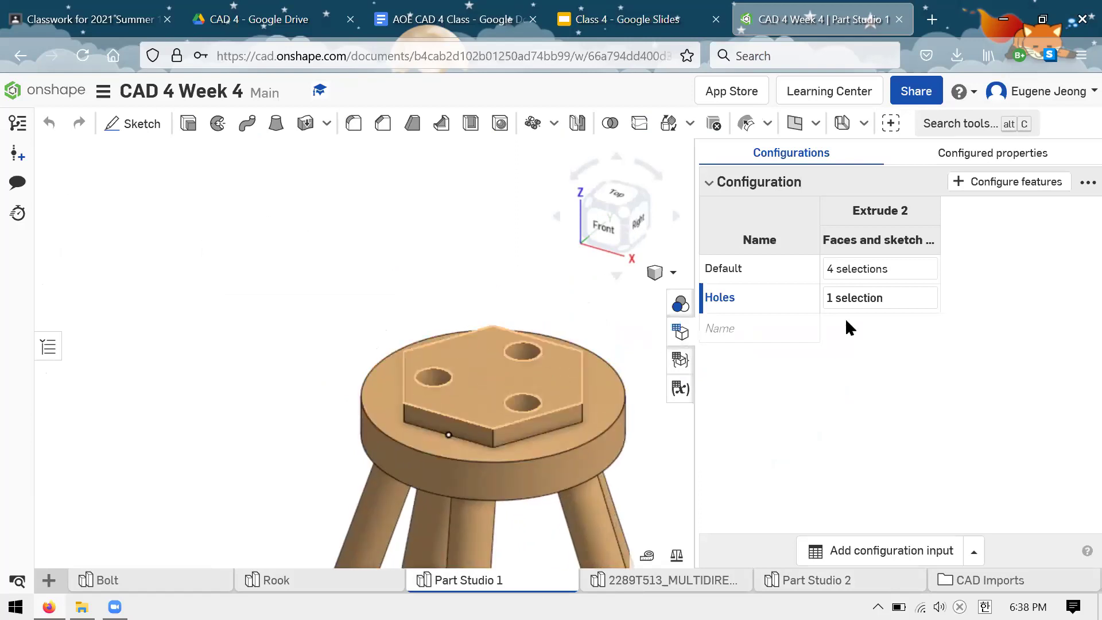
pyautogui.rightClick(769, 271)
# Put the stool in its Default configuration, close the table, and orbit it.
pyautogui.click(825, 292)
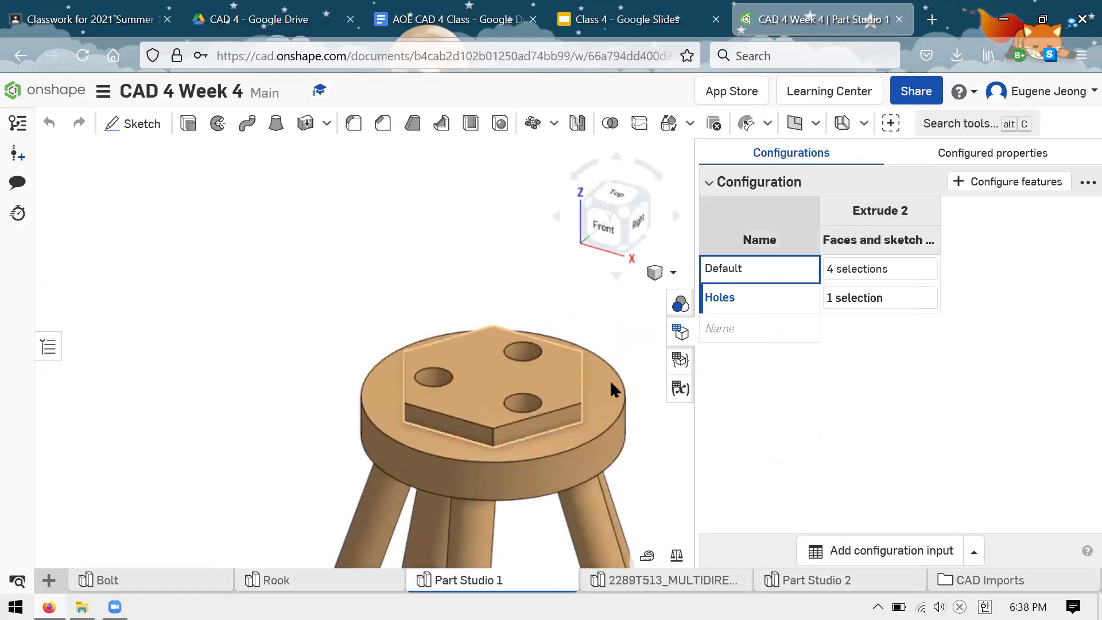
pyautogui.click(688, 336)
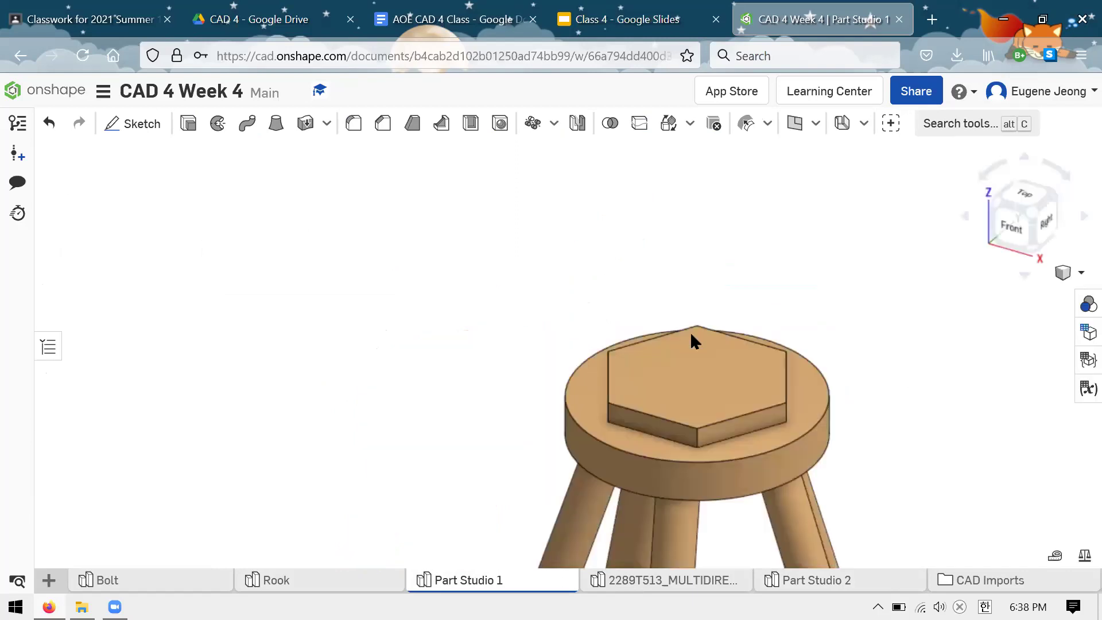
pyautogui.scroll(-5, 669, 250)
pyautogui.scroll(3, 671, 246)
pyautogui.scroll(-3, 708, 222)
pyautogui.scroll(3, 672, 379)
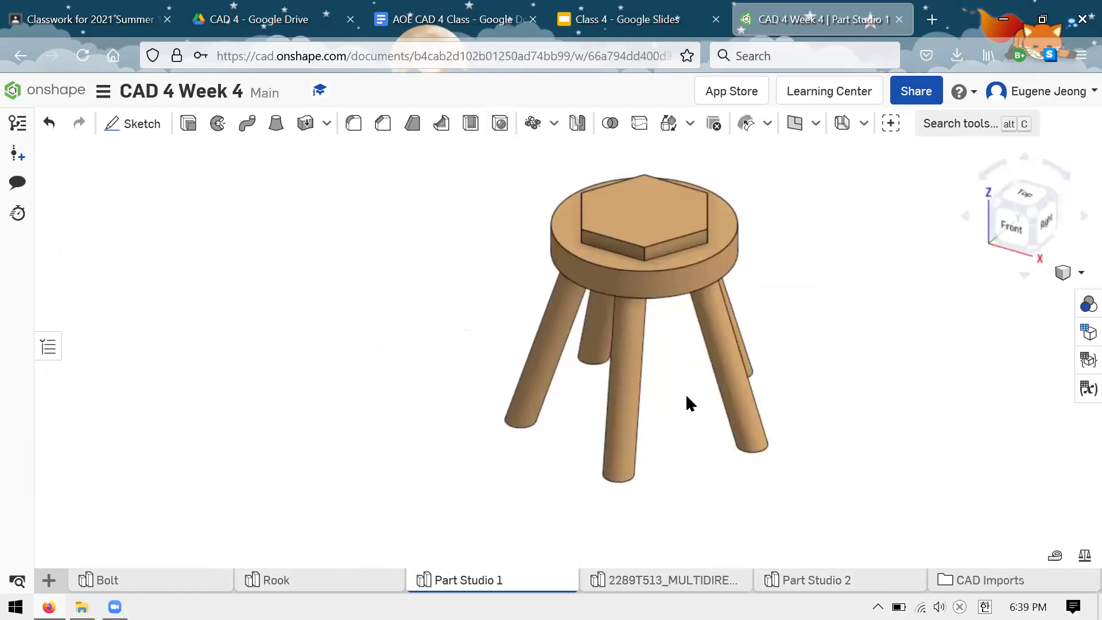
pyautogui.moveTo(787, 283); pyautogui.dragTo(769, 332, button='right')
# Look over the rook with its Variable table closed, then go to the Bolt part studio.
pyautogui.click(377, 582)
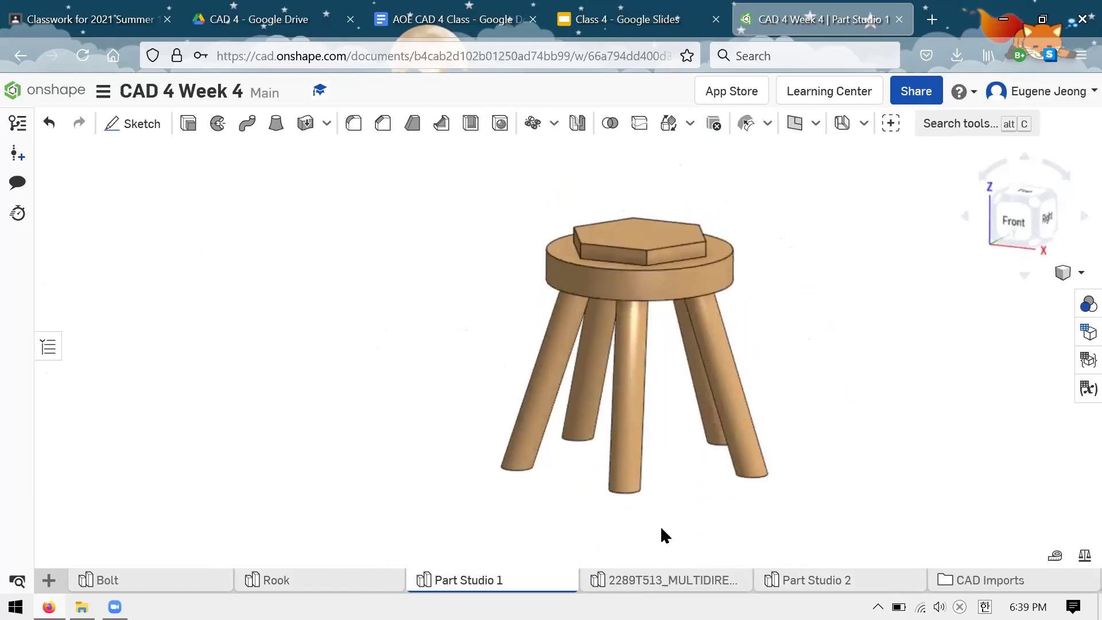
pyautogui.click(680, 388)
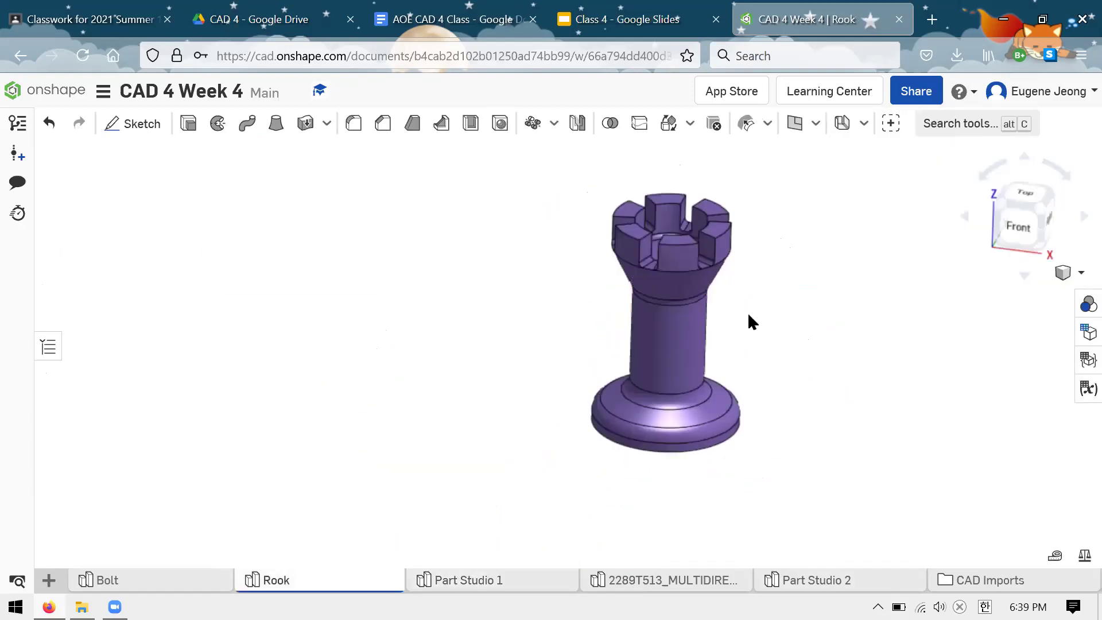
pyautogui.moveTo(742, 323); pyautogui.dragTo(771, 333, button='right')
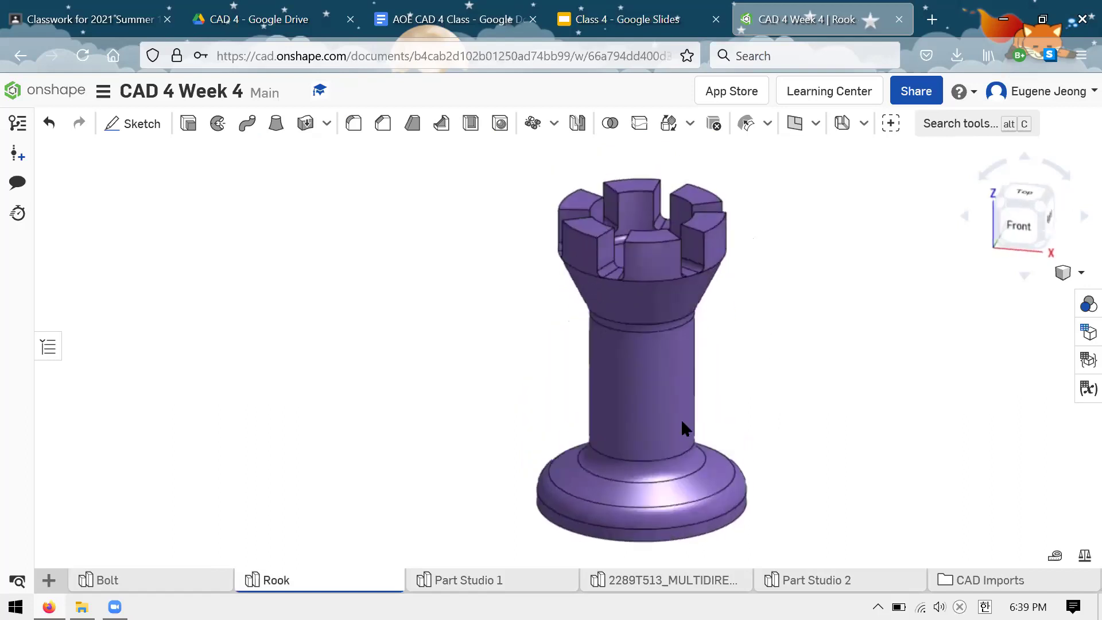
pyautogui.click(202, 580)
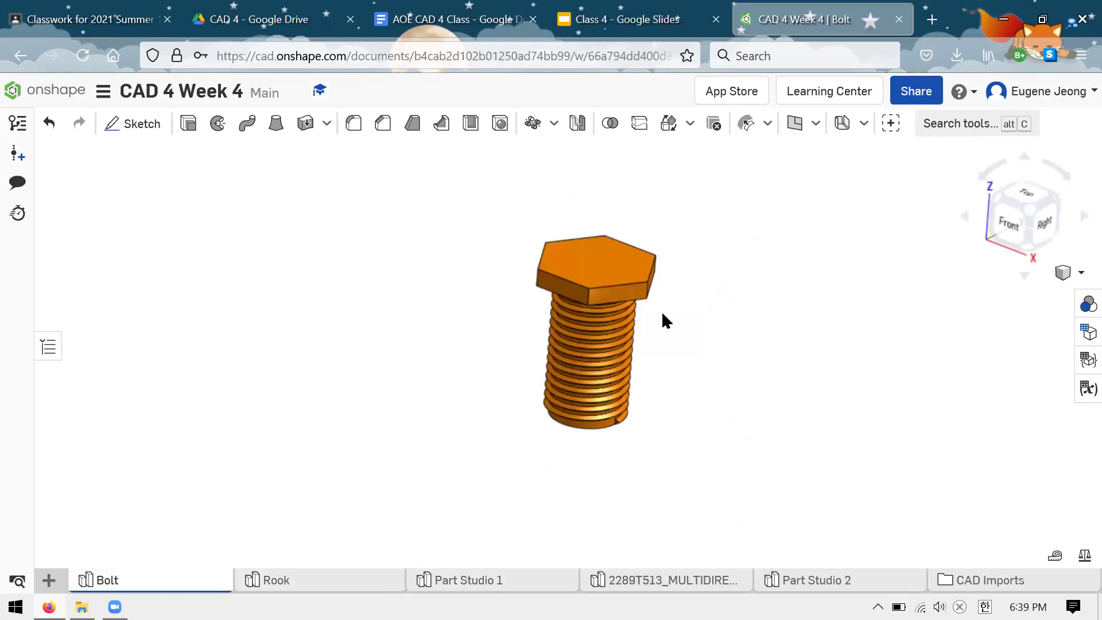
# Orbit the threaded bolt to a near side-on view, then switch to the class slides.
pyautogui.moveTo(795, 297); pyautogui.dragTo(787, 328, button='right')
pyautogui.scroll(3, 564, 315)
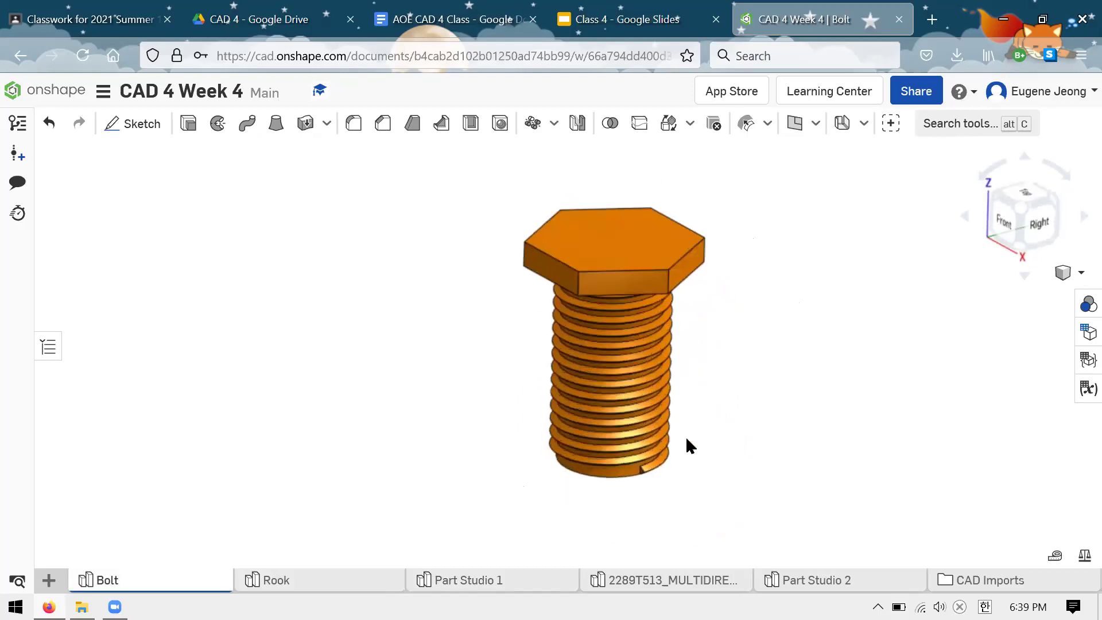
pyautogui.moveTo(786, 381); pyautogui.dragTo(768, 343, button='right')
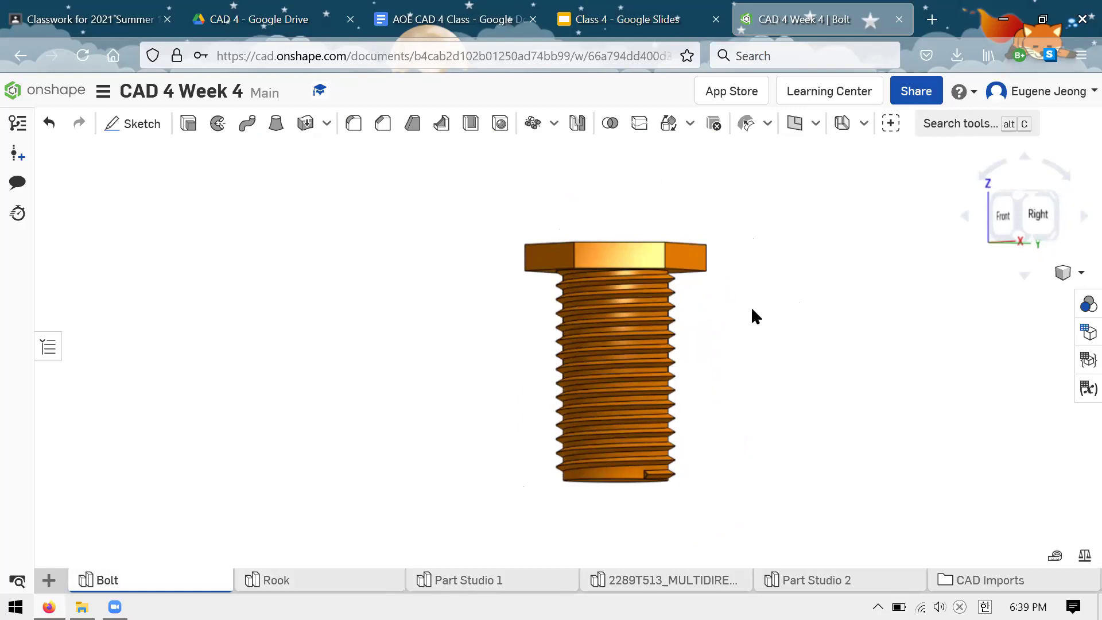
pyautogui.hotkey('ctrl', 'shift', 'Tab')
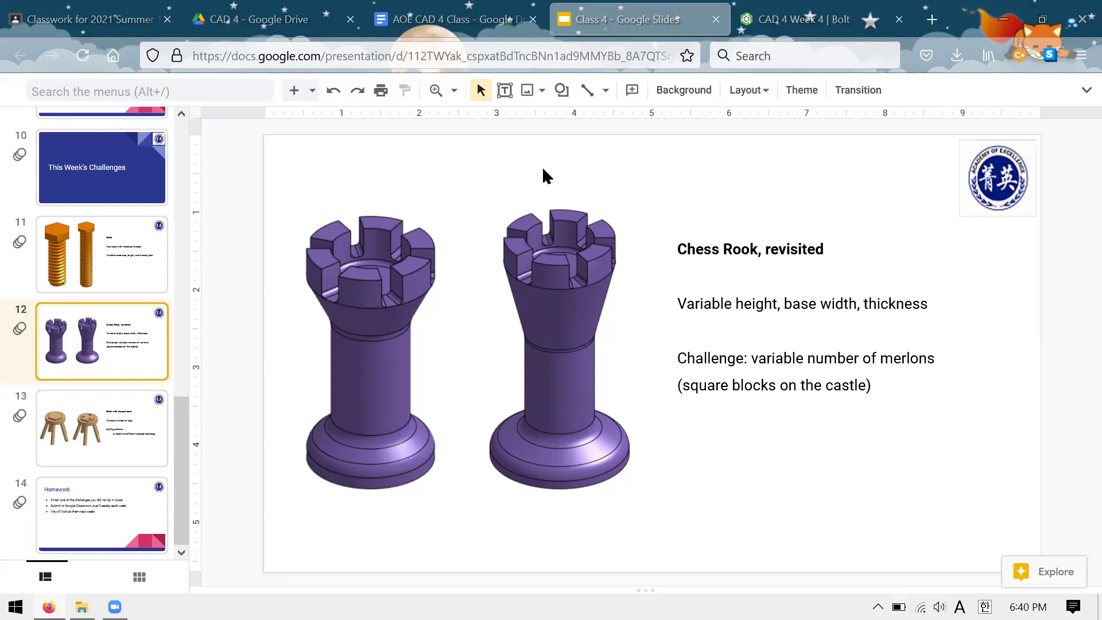
# Step back to the Bolts slide, then forward past Chess Rook to the Stool slide.
pyautogui.press('Up')
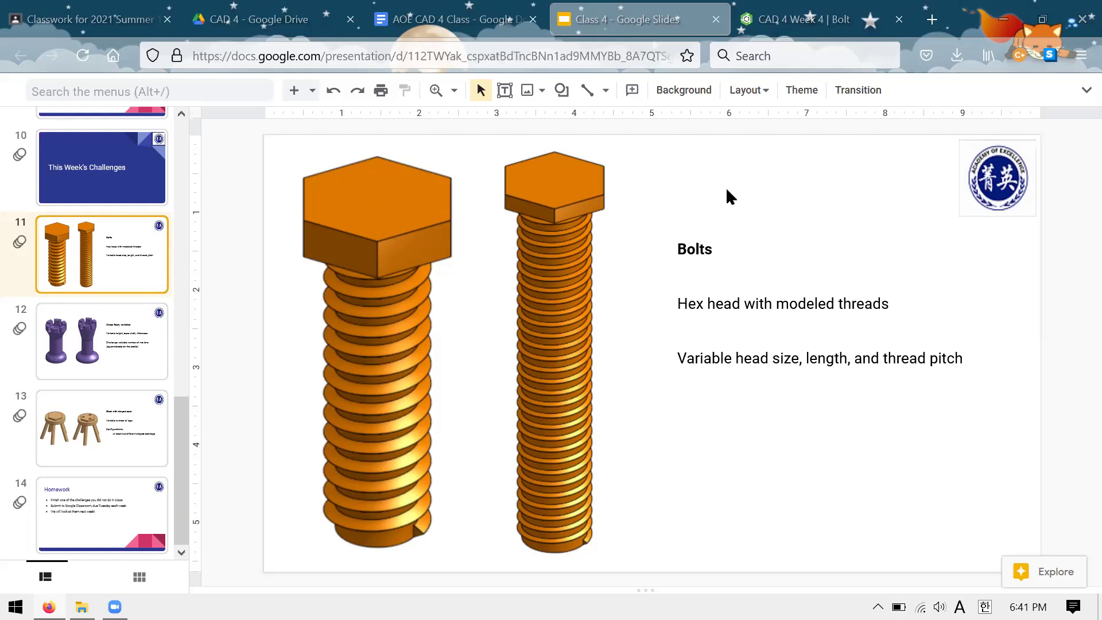
pyautogui.press('Down')
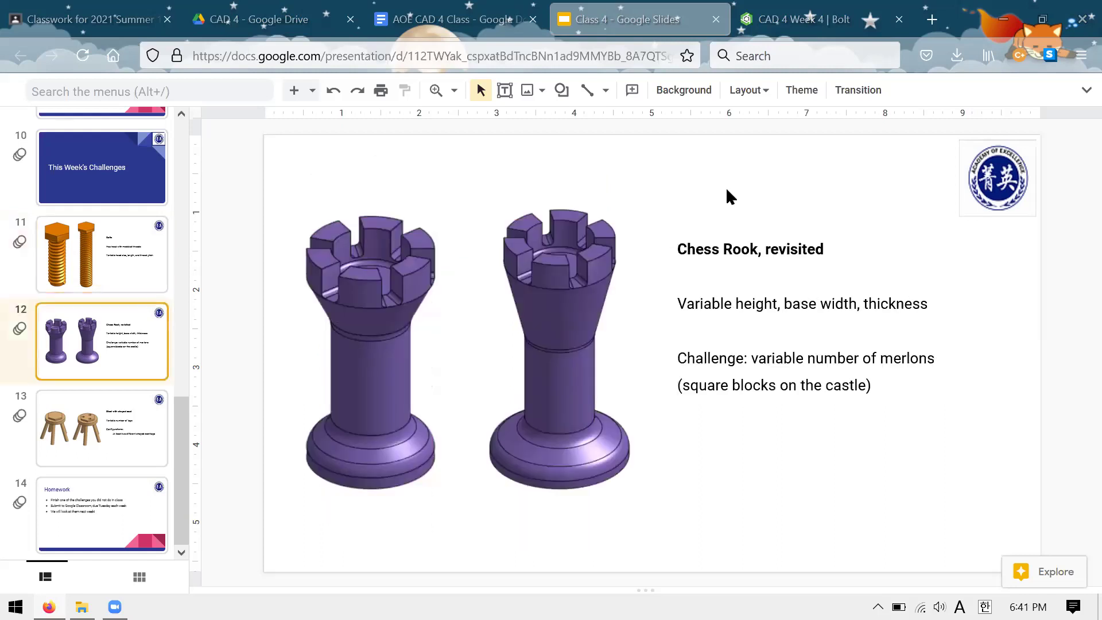
pyautogui.press('Down')
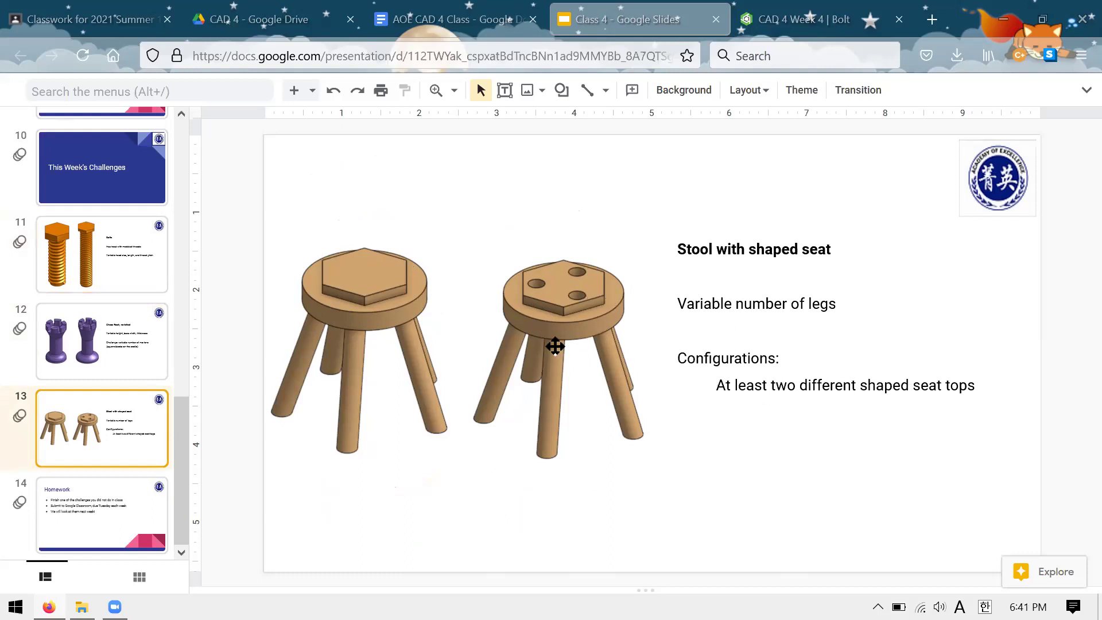
# Step back from the Stool slide toward the Bolts challenge slide.
pyautogui.press('Up')
pyautogui.press('Up')
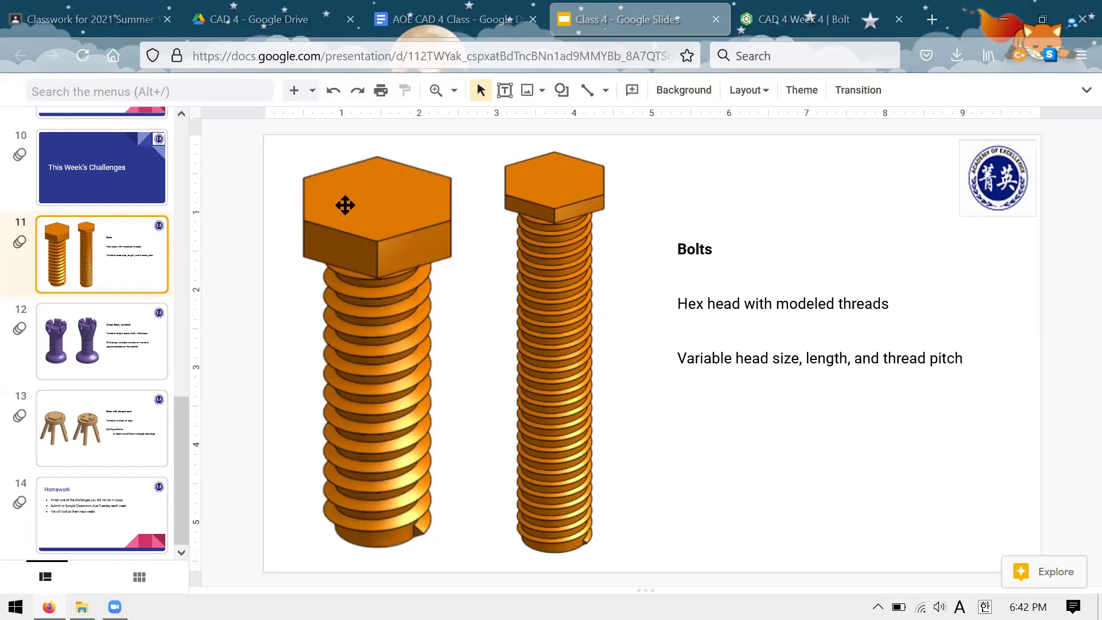
# Turn up the computer's volume.
pyautogui.press('XF86AudioRaiseVolume')
pyautogui.press('XF86AudioRaiseVolume')
pyautogui.press('XF86AudioRaiseVolume')
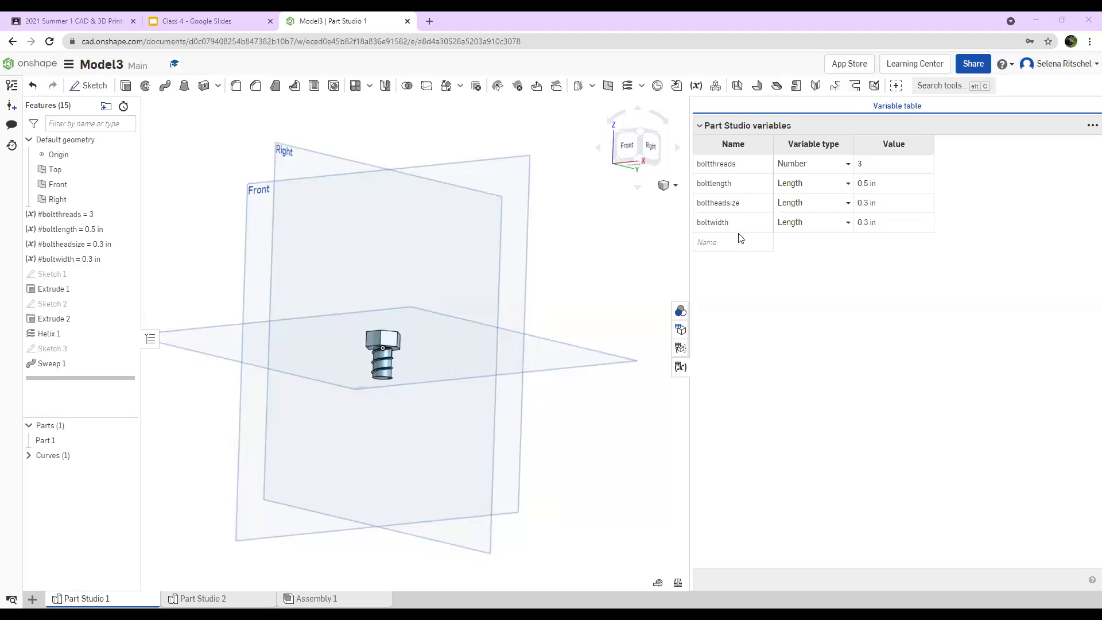
# Set boltthreads to 4 and boltlength to 0.9 in the bolt's Variable table.
pyautogui.click(880, 163)
pyautogui.write('4')
pyautogui.press('Return')
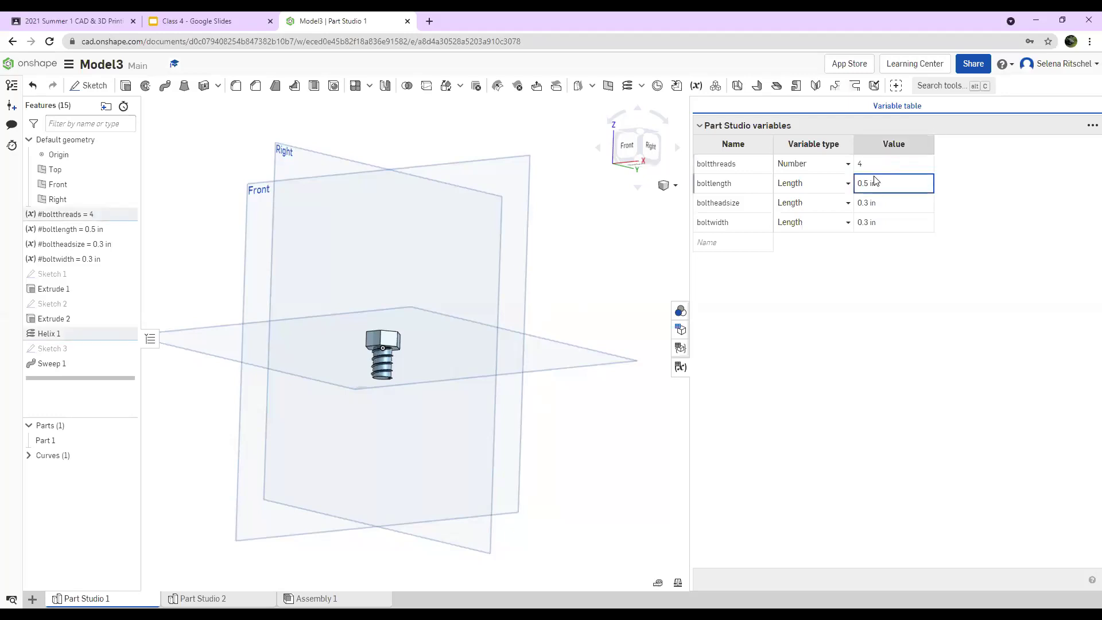
pyautogui.click(886, 193)
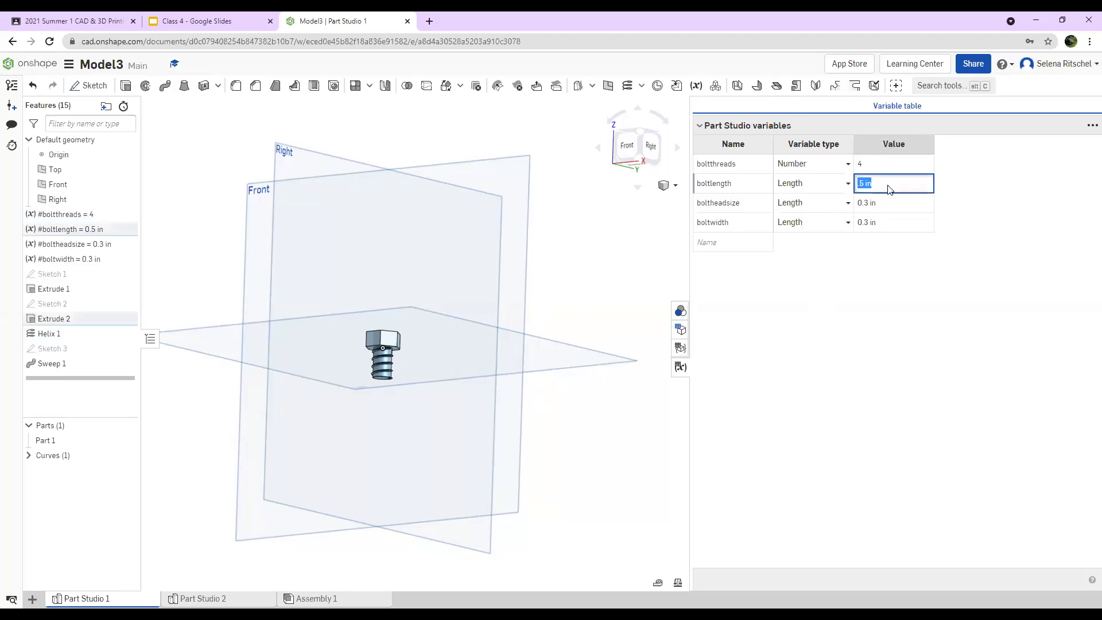
pyautogui.press('BackSpace')
pyautogui.write('.9')
pyautogui.press('Return')
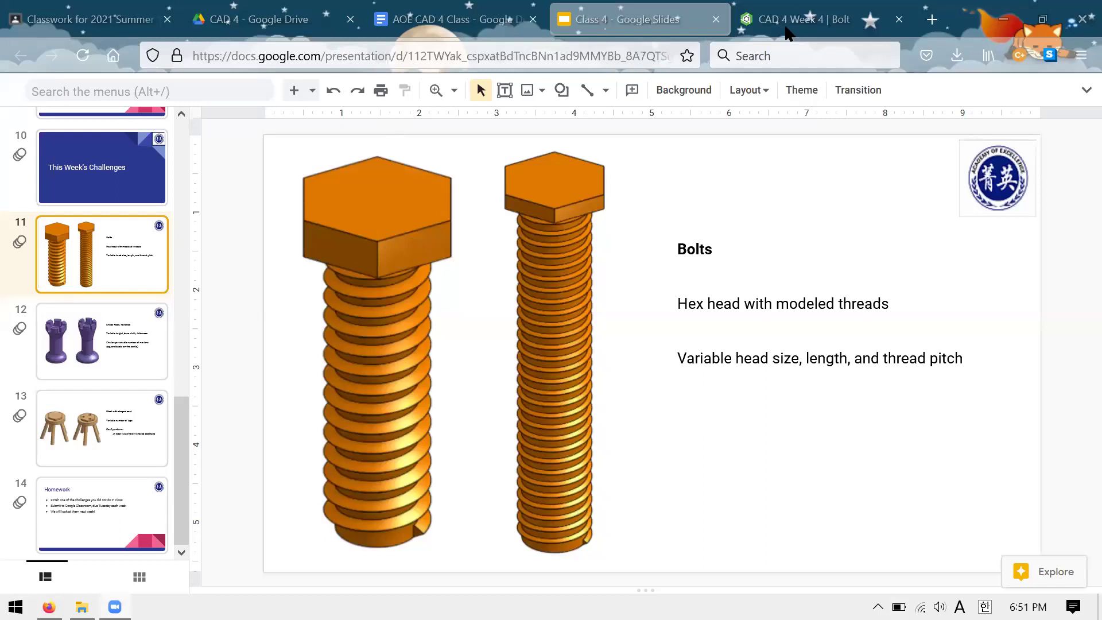
# Go to Part Studio 2 in the CAD 4 Week 4 document.
pyautogui.click(804, 19)
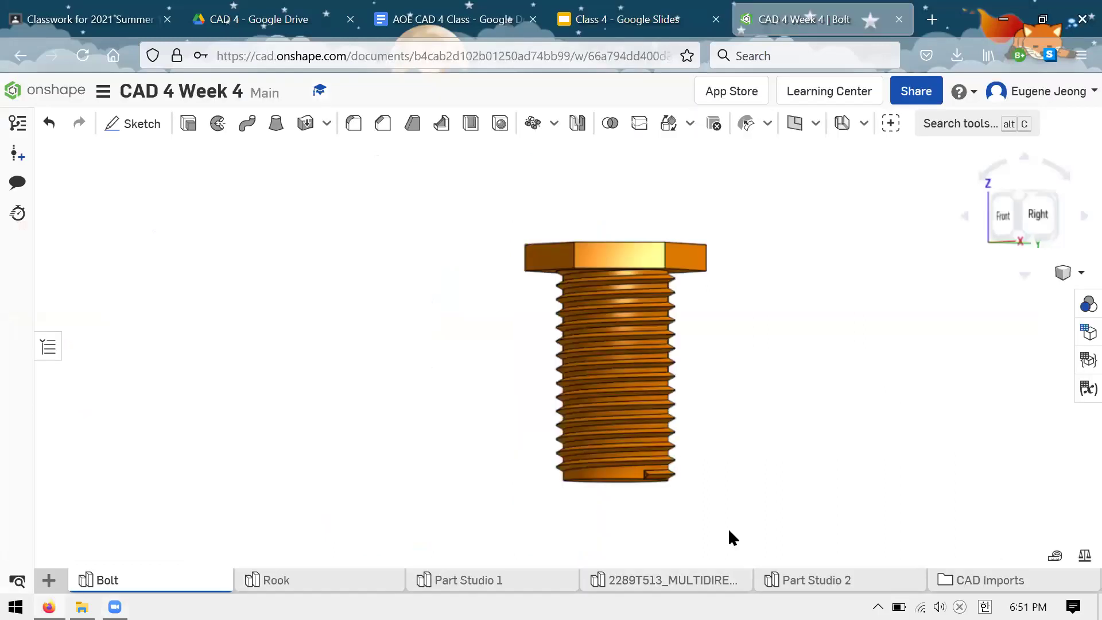
pyautogui.click(355, 583)
pyautogui.click(809, 580)
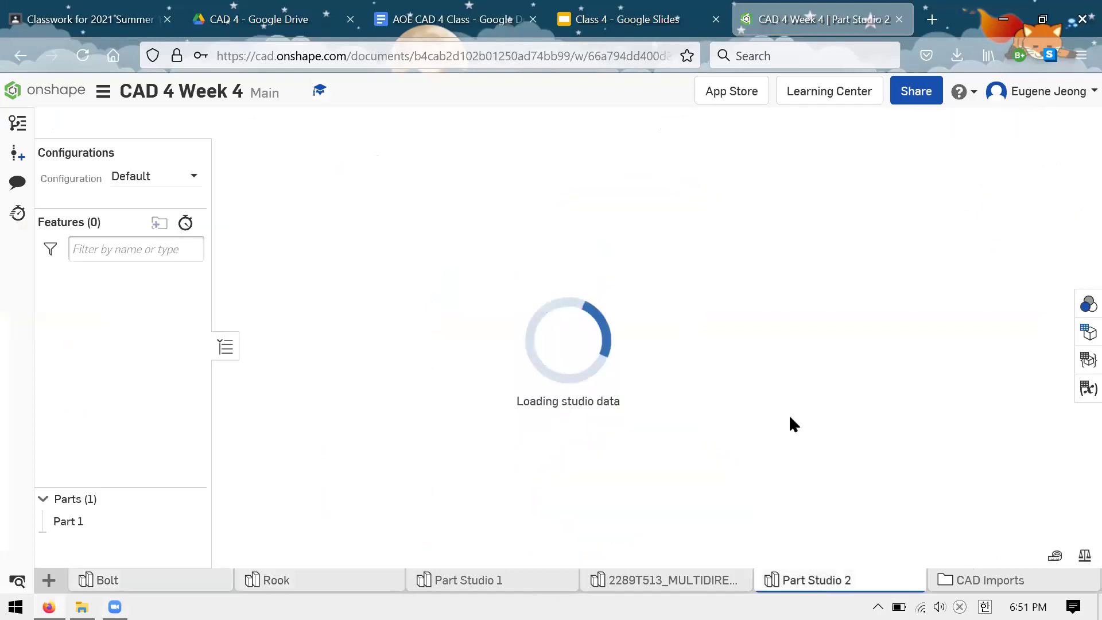
pyautogui.scroll(2, 760, 327)
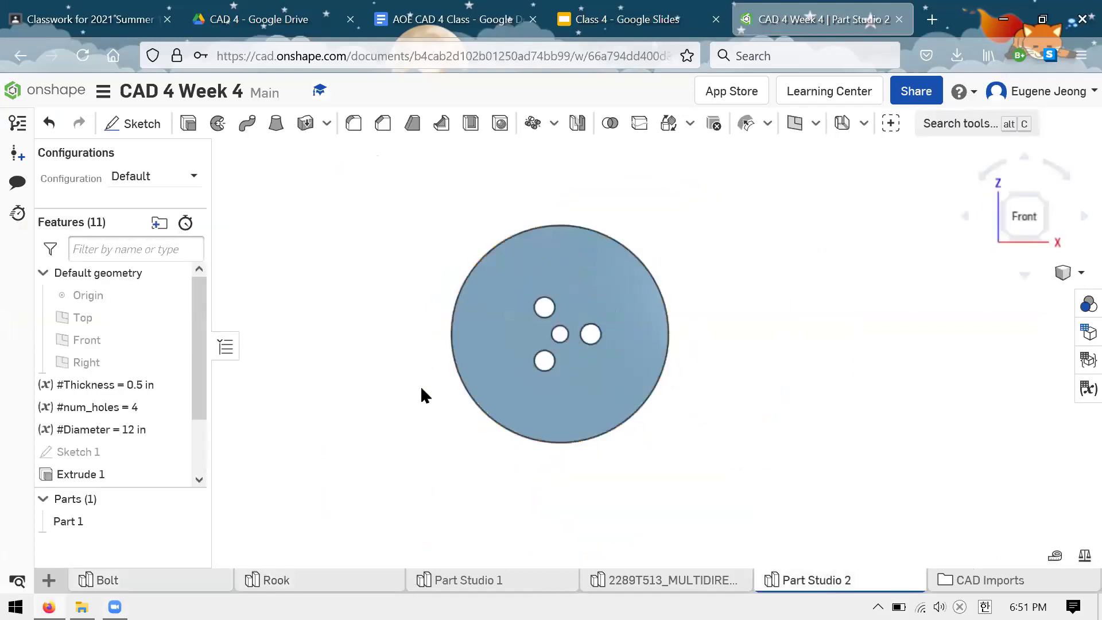
pyautogui.scroll(-2, 123, 454)
# Delete every feature from #Thickness through Extrude 2 and start a new sketch.
pyautogui.click(106, 453)
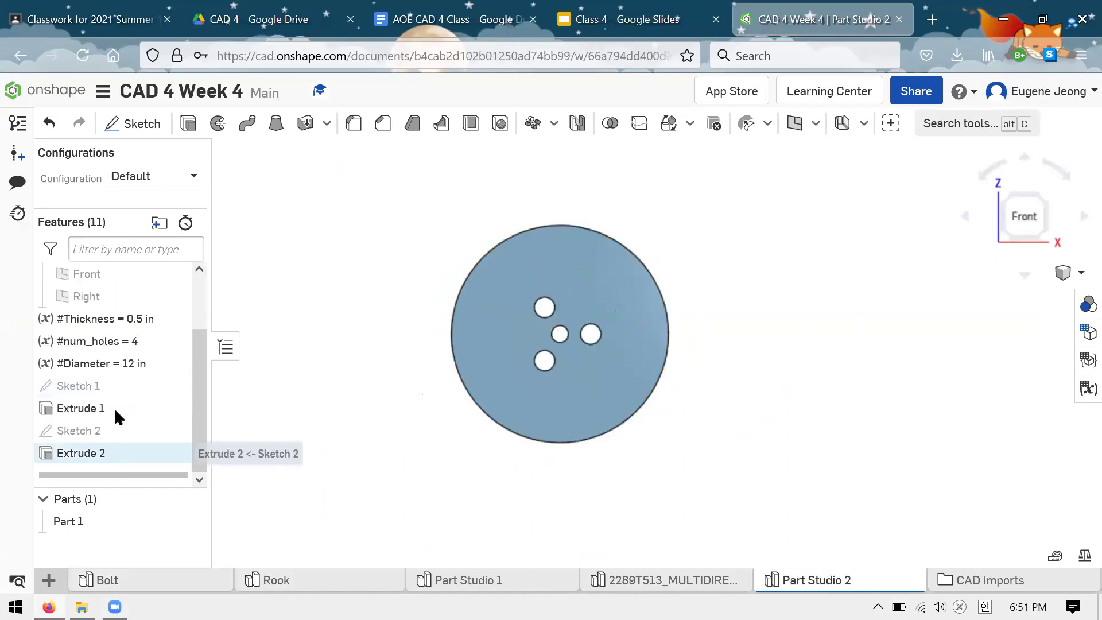
pyautogui.keyDown('shift'); pyautogui.click(119, 321); pyautogui.keyUp('shift')
pyautogui.press('Delete')
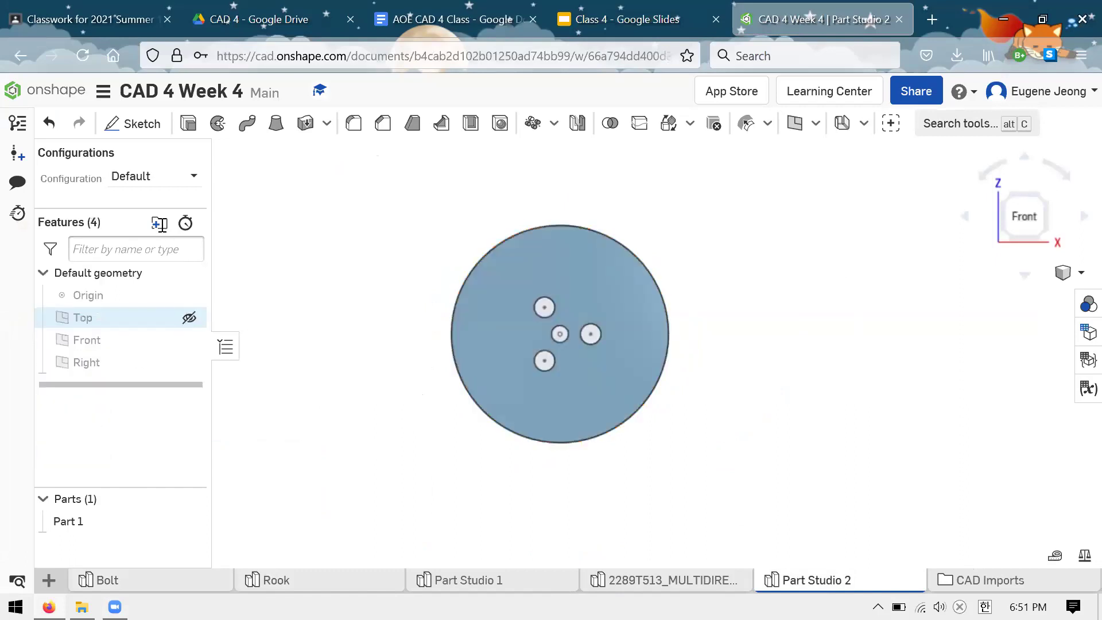
pyautogui.hotkey('shift', 's')
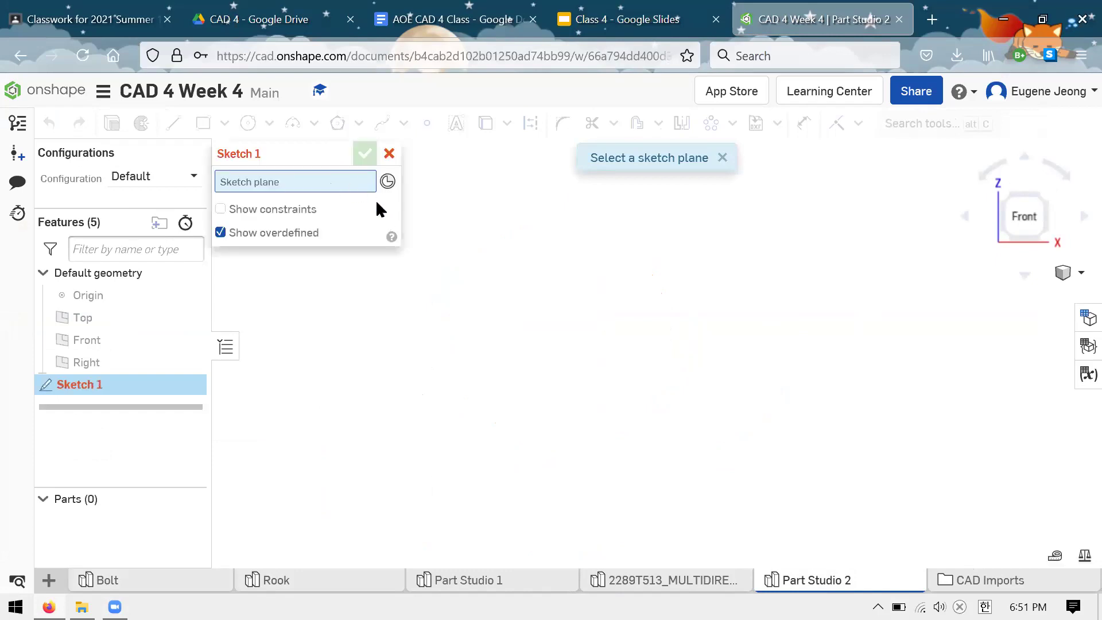
# Show the Top, Front and Right planes and place Sketch 1 on the Front plane.
pyautogui.click(190, 363)
pyautogui.click(189, 340)
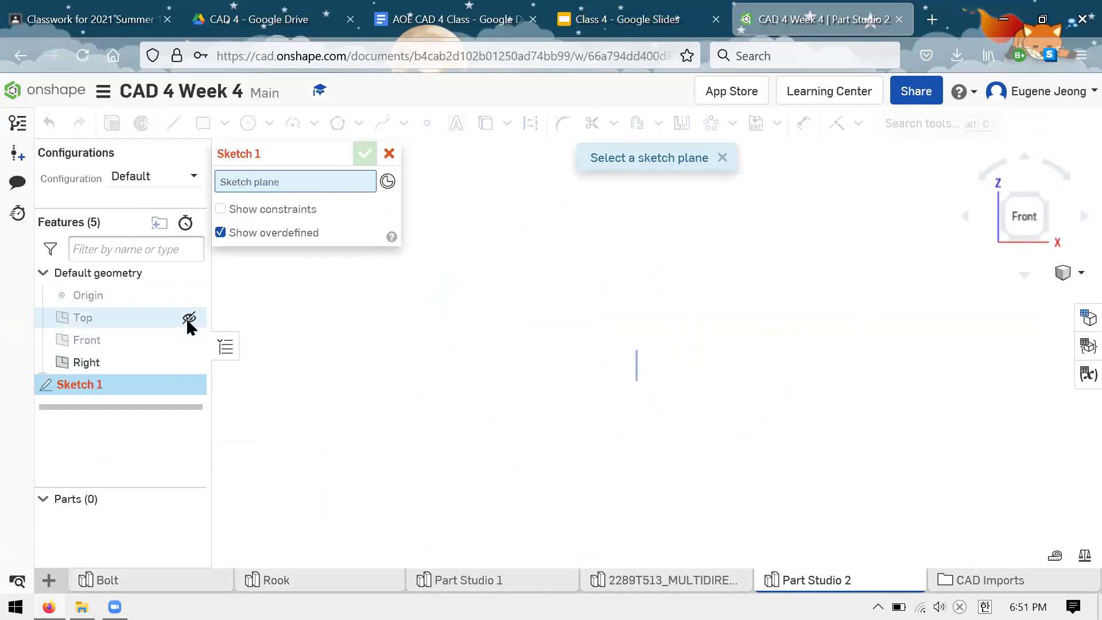
pyautogui.click(189, 317)
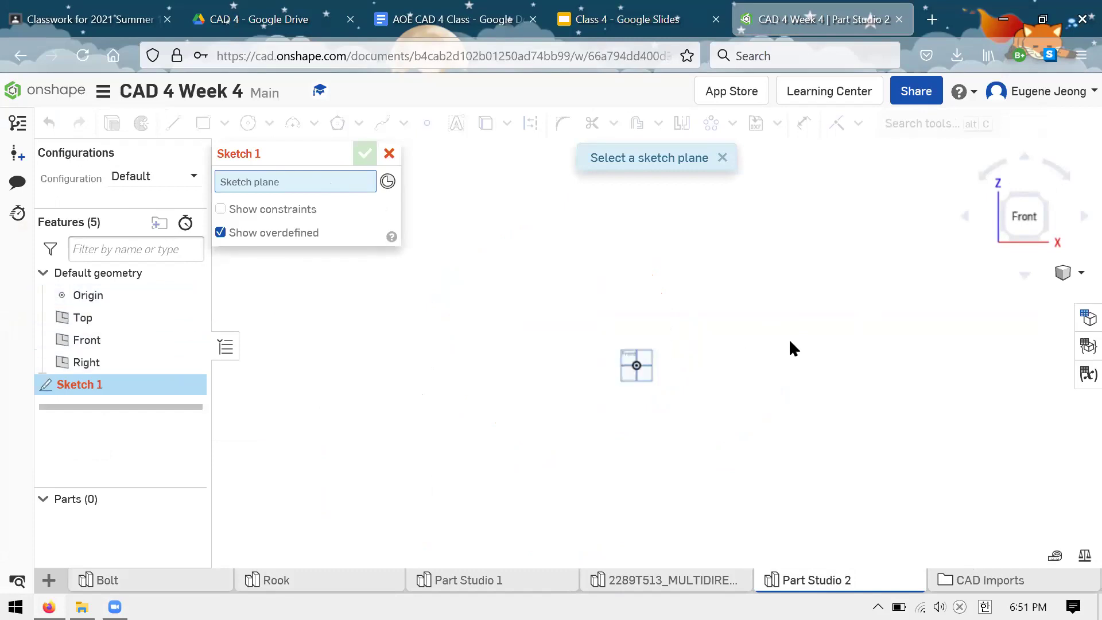
pyautogui.press('f')
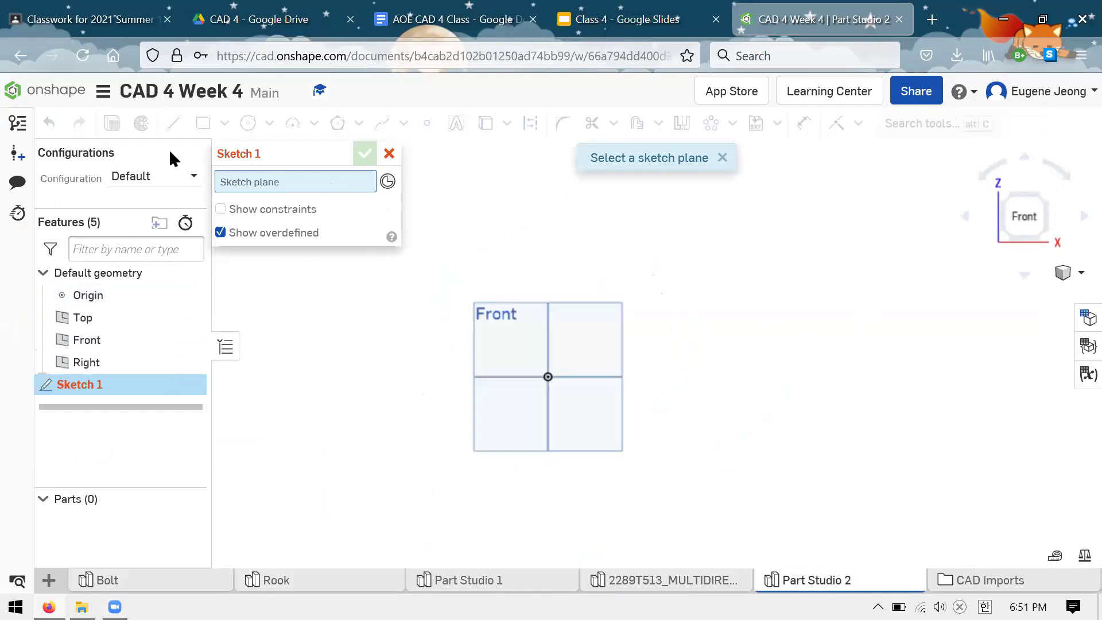
pyautogui.click(594, 342)
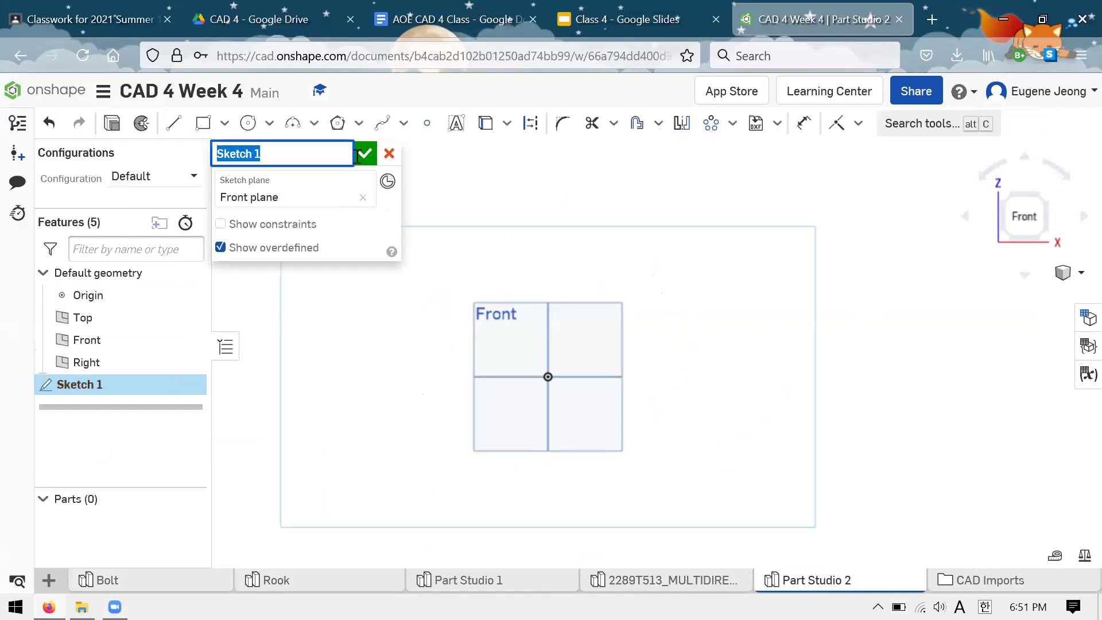
pyautogui.click(364, 153)
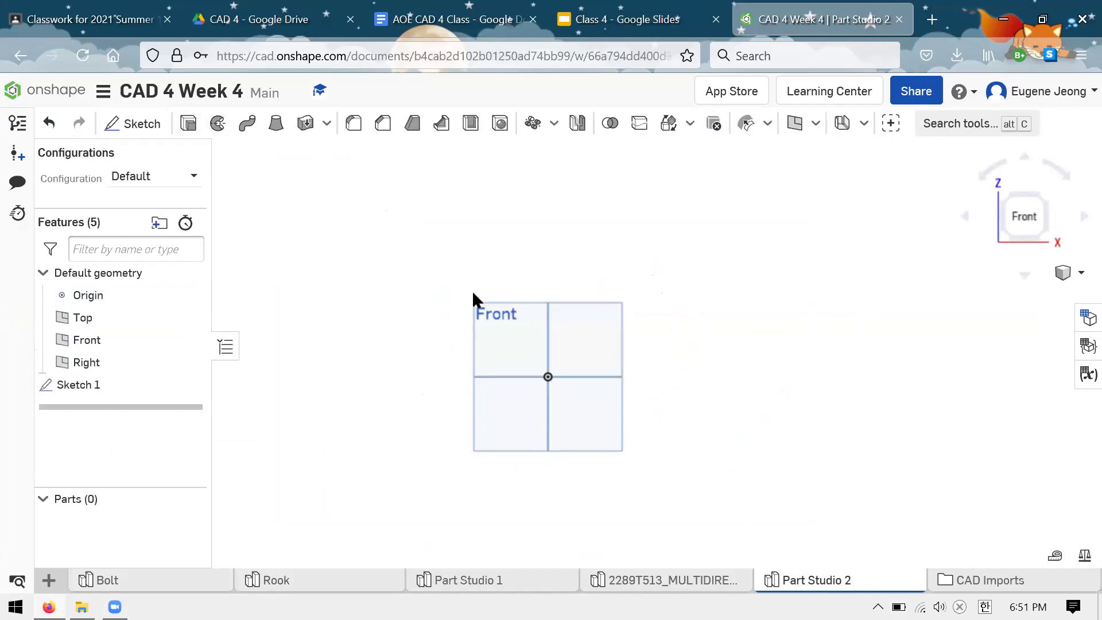
# Edit Sketch 1 to add a line from the origin up and to the right, then view it in 3D.
pyautogui.scroll(5, 505, 315)
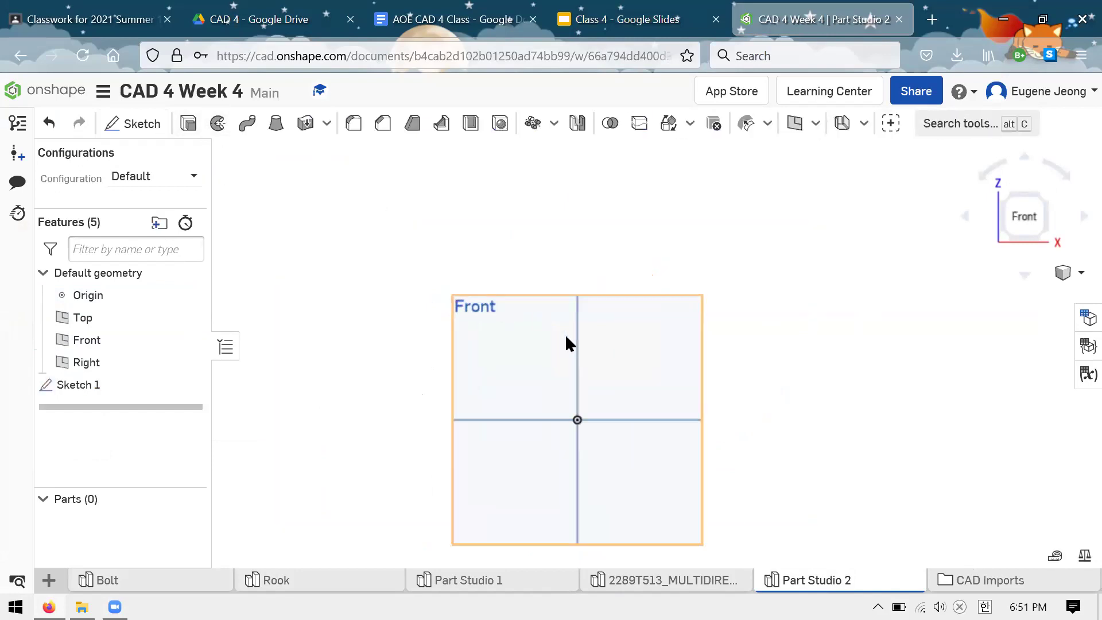
pyautogui.rightClick(102, 383)
pyautogui.click(207, 176)
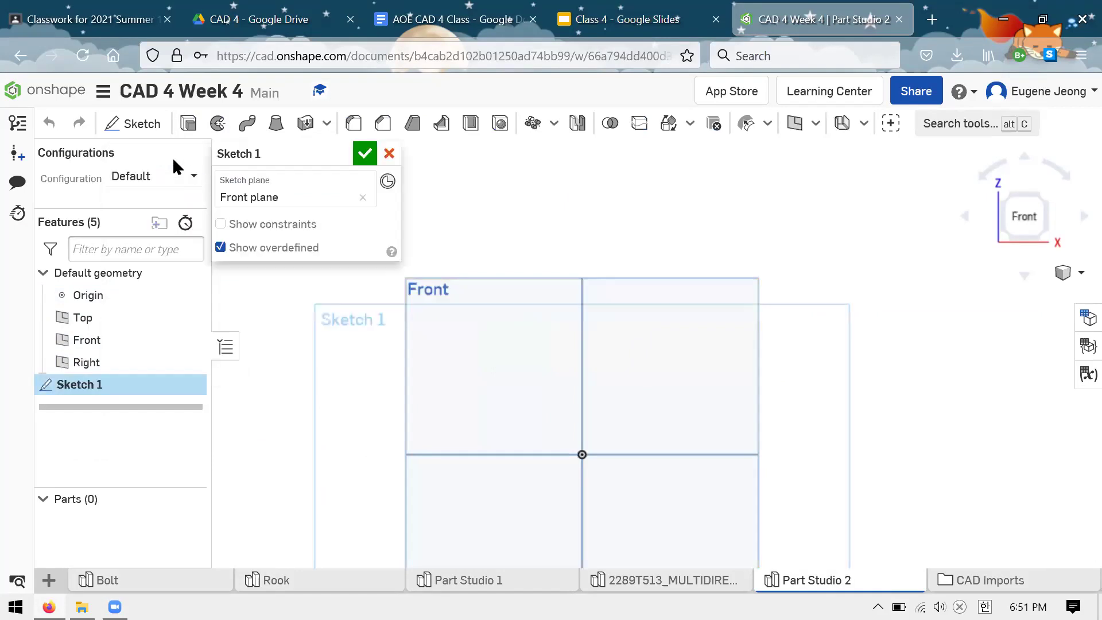
pyautogui.press('l')
pyautogui.click(582, 454)
pyautogui.click(706, 302)
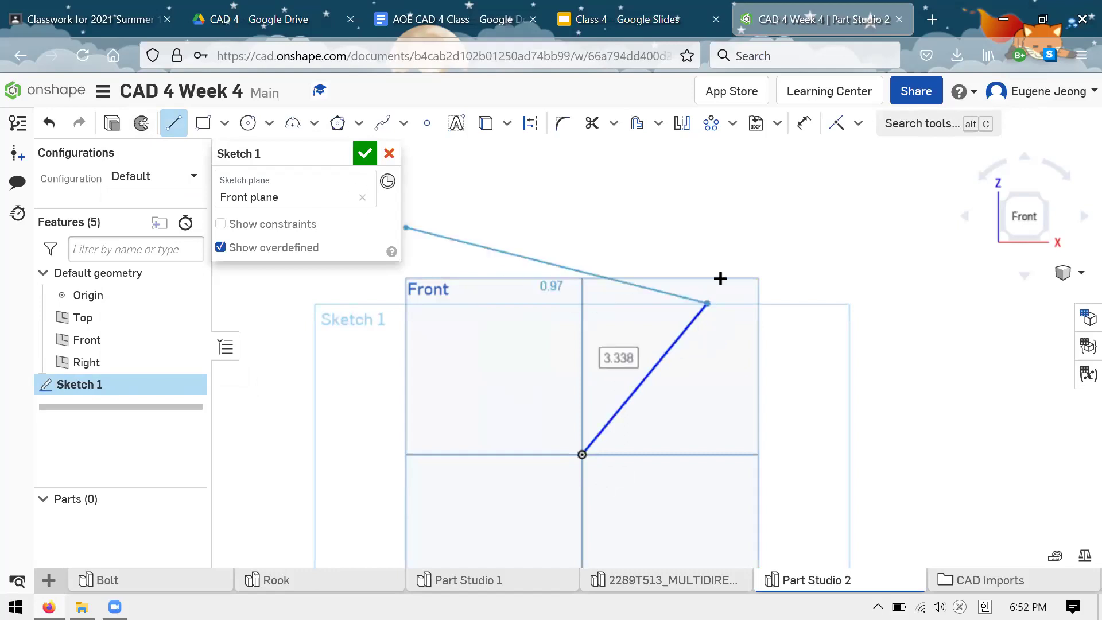
pyautogui.press('Escape')
pyautogui.click(373, 160)
pyautogui.moveTo(704, 229)
pyautogui.mouseDown(button='right')
pyautogui.moveTo(635, 232)
pyautogui.moveTo(681, 230)
pyautogui.moveTo(671, 233)
pyautogui.moveTo(705, 331)
pyautogui.mouseUp(button='right')
pyautogui.click(543, 278)
# Open and dismiss the context options for the Front plane and Sketch 1.
pyautogui.rightClick(494, 295)
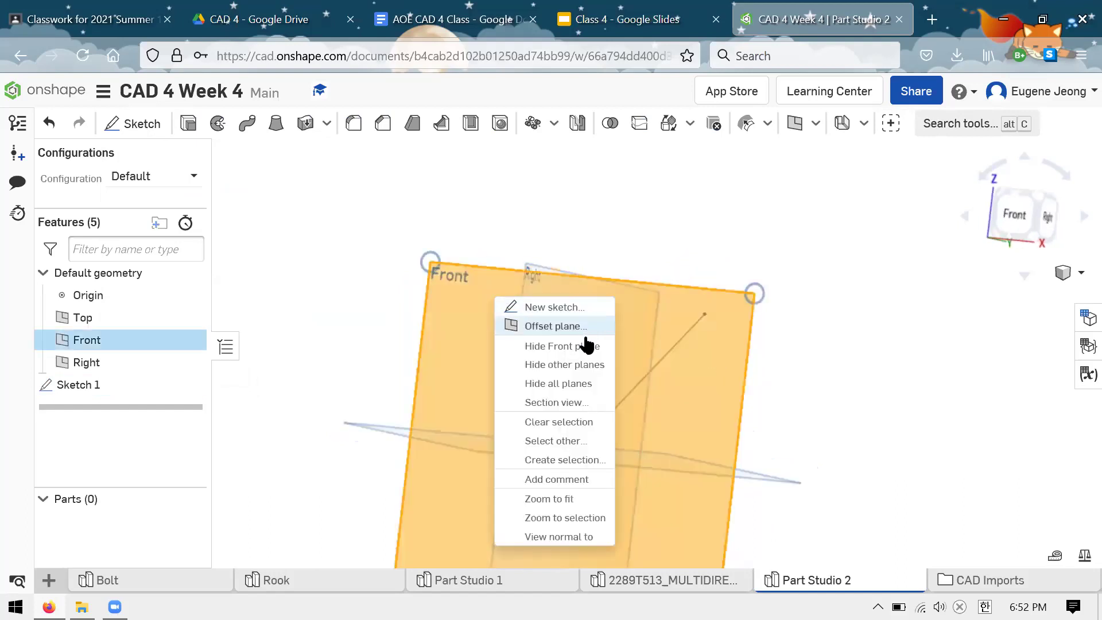
pyautogui.rightClick(128, 386)
pyautogui.click(281, 374)
pyautogui.click(344, 352)
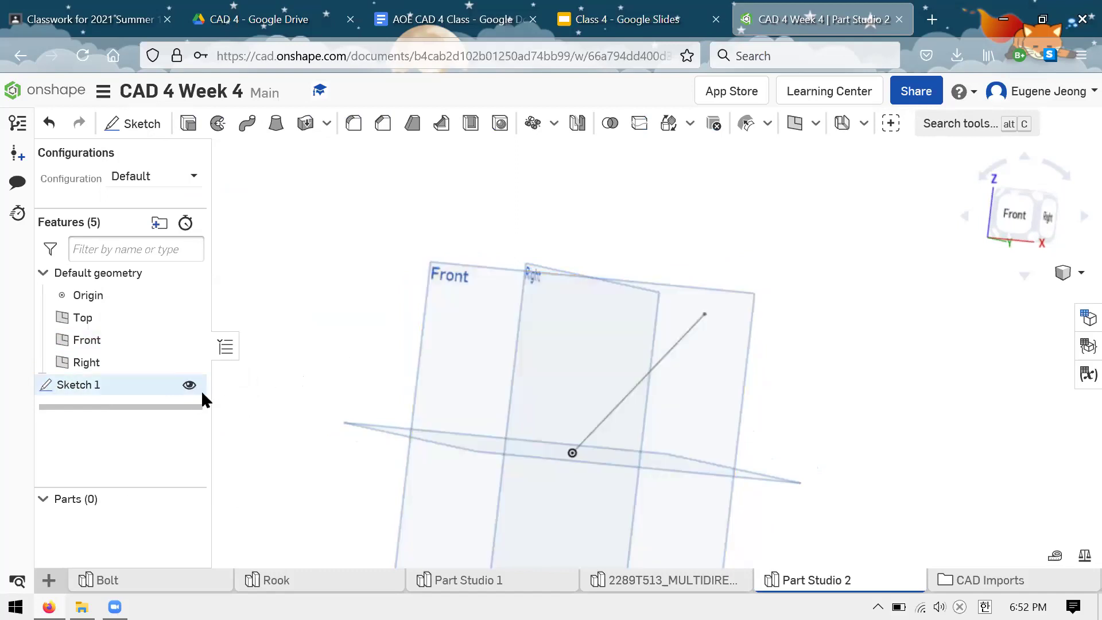
pyautogui.rightClick(172, 384)
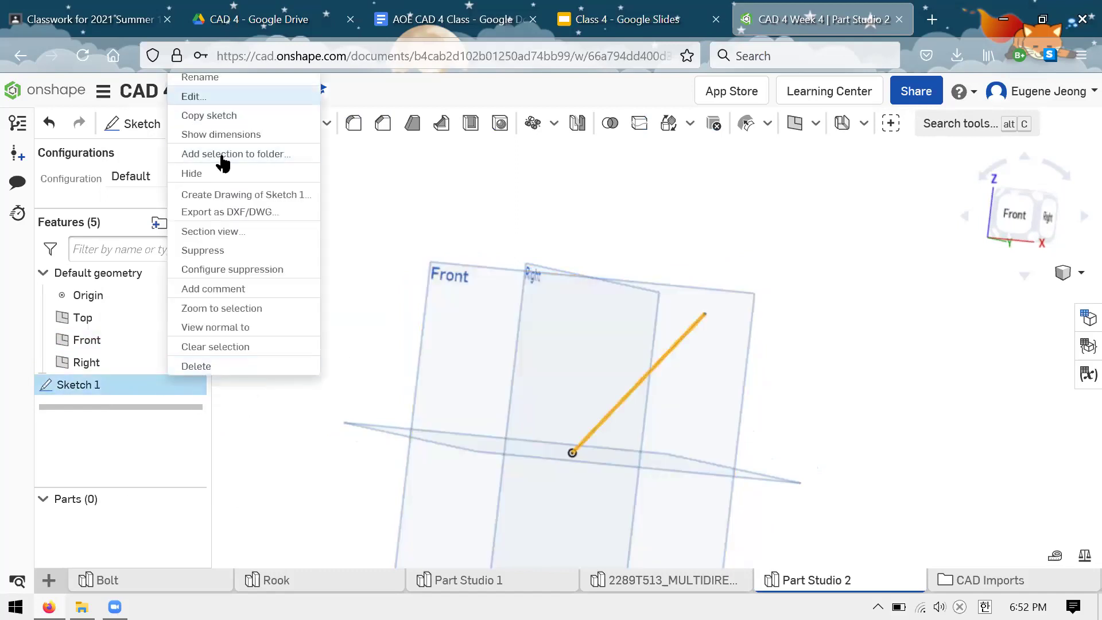
pyautogui.click(808, 306)
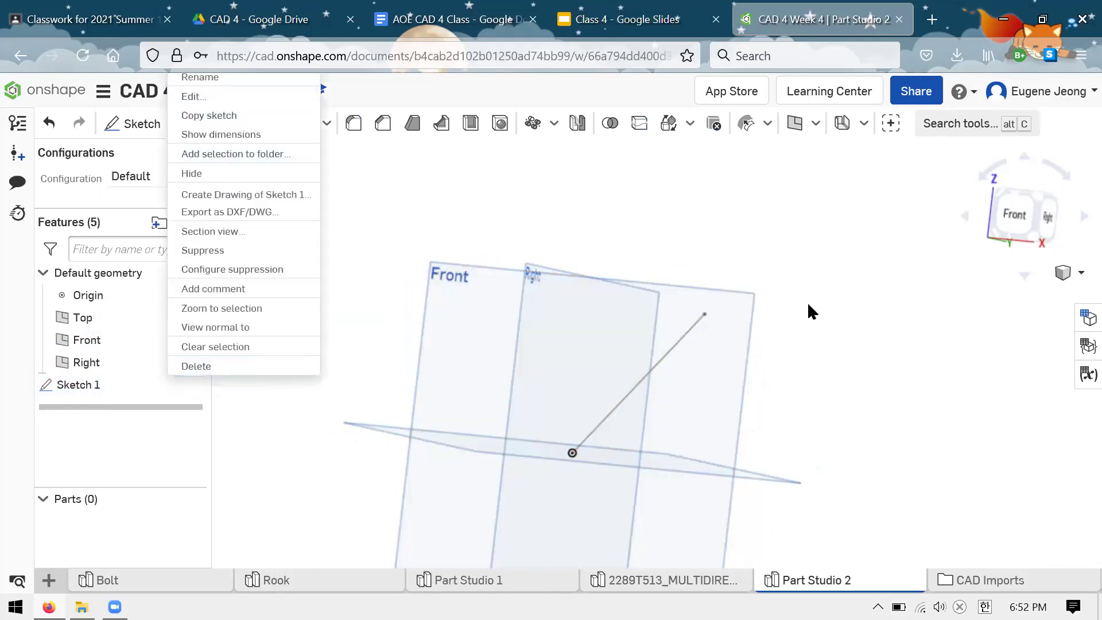
# Replace Sketch 1's diagonal with a line from upper left to lower right through the origin.
pyautogui.doubleClick(704, 308)
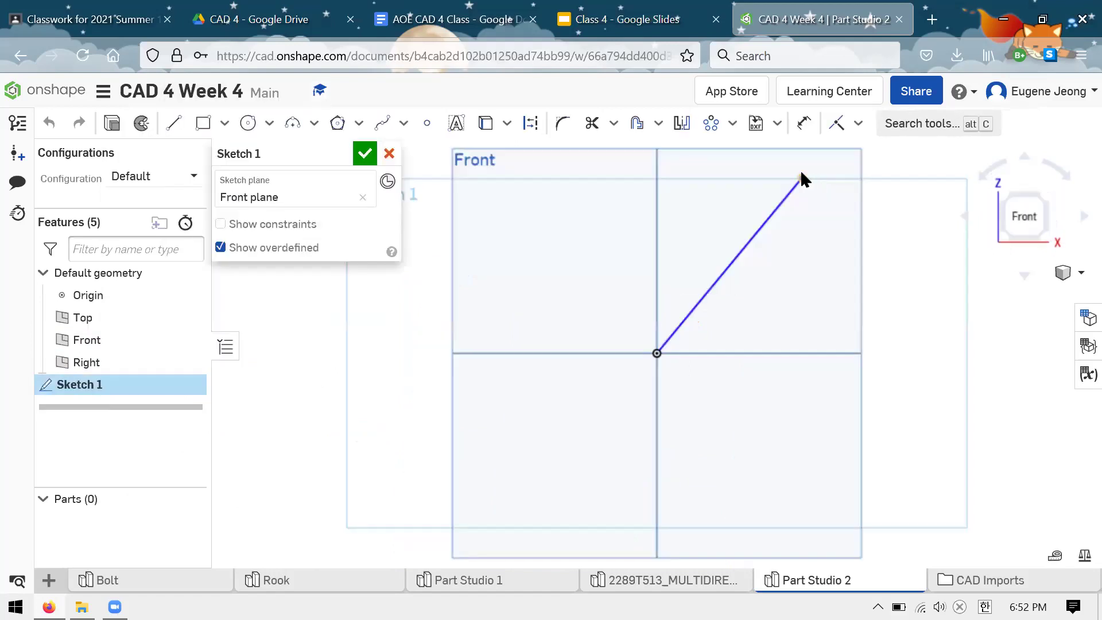
pyautogui.click(749, 229)
pyautogui.press('Delete')
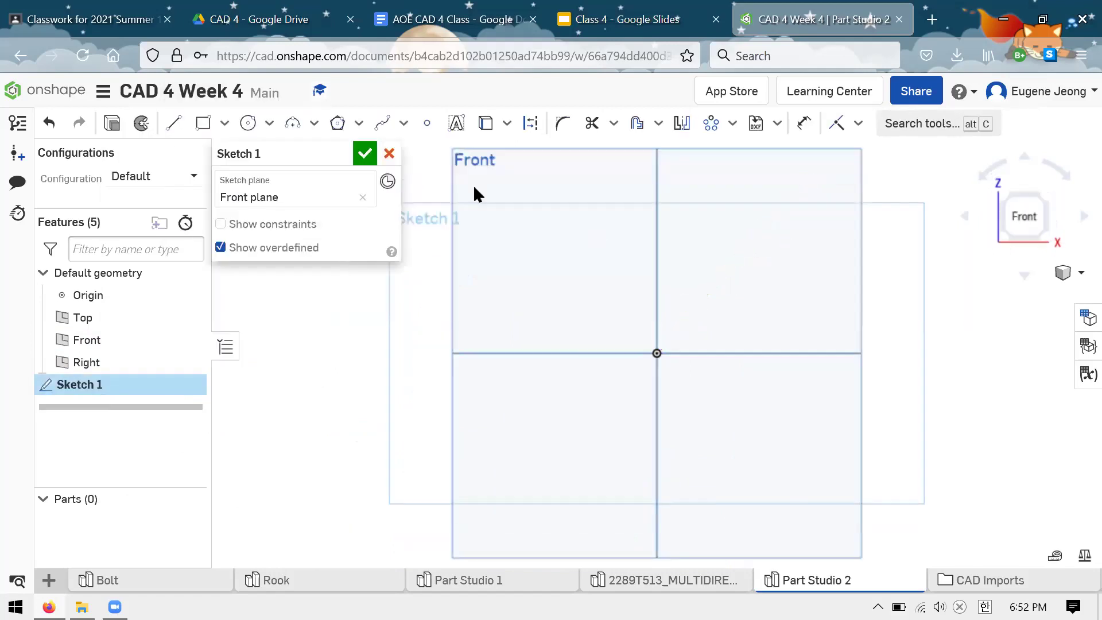
pyautogui.press('l')
pyautogui.click(547, 246)
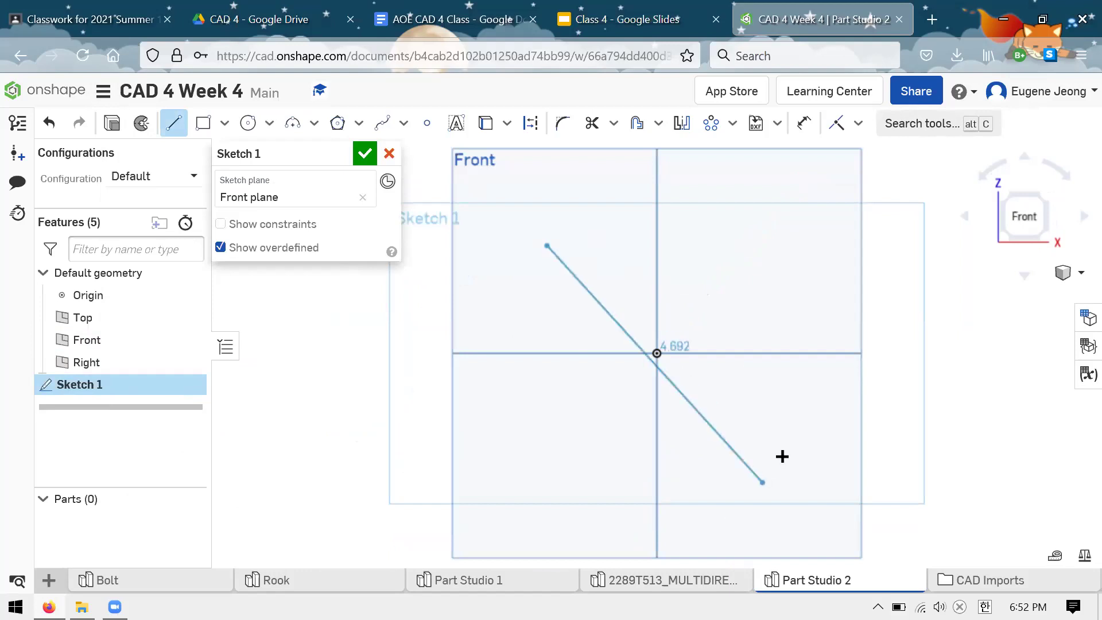
pyautogui.click(787, 410)
pyautogui.press('Escape')
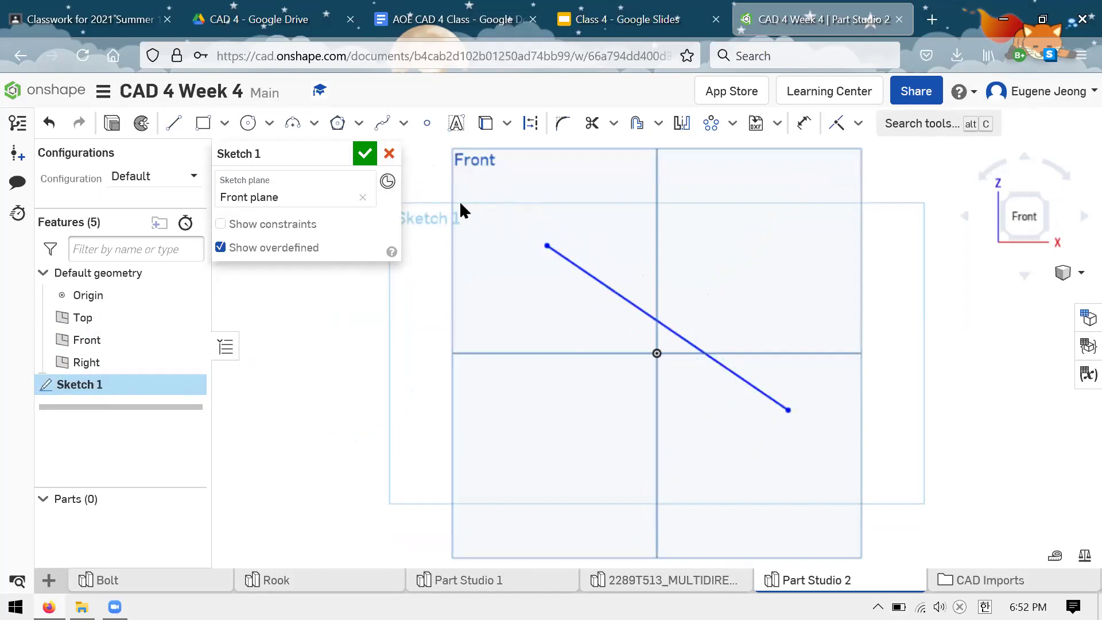
pyautogui.click(365, 155)
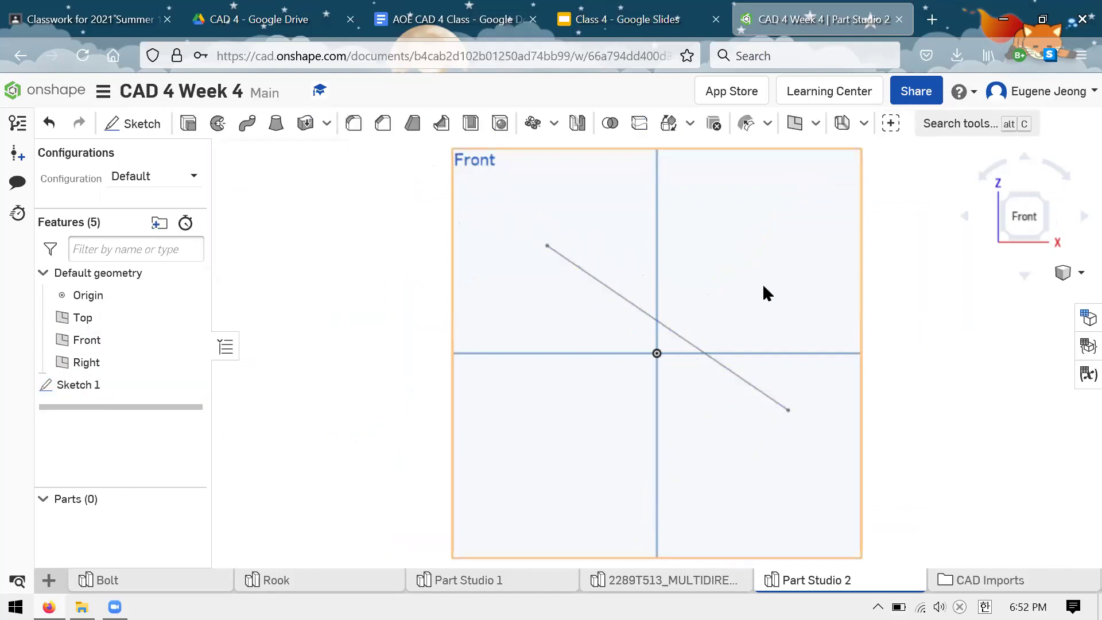
# Start Sketch 2 on the Right plane and draw a closed triangle with the Line tool.
pyautogui.moveTo(762, 284); pyautogui.dragTo(740, 267, button='right')
pyautogui.click(796, 239)
pyautogui.click(133, 123)
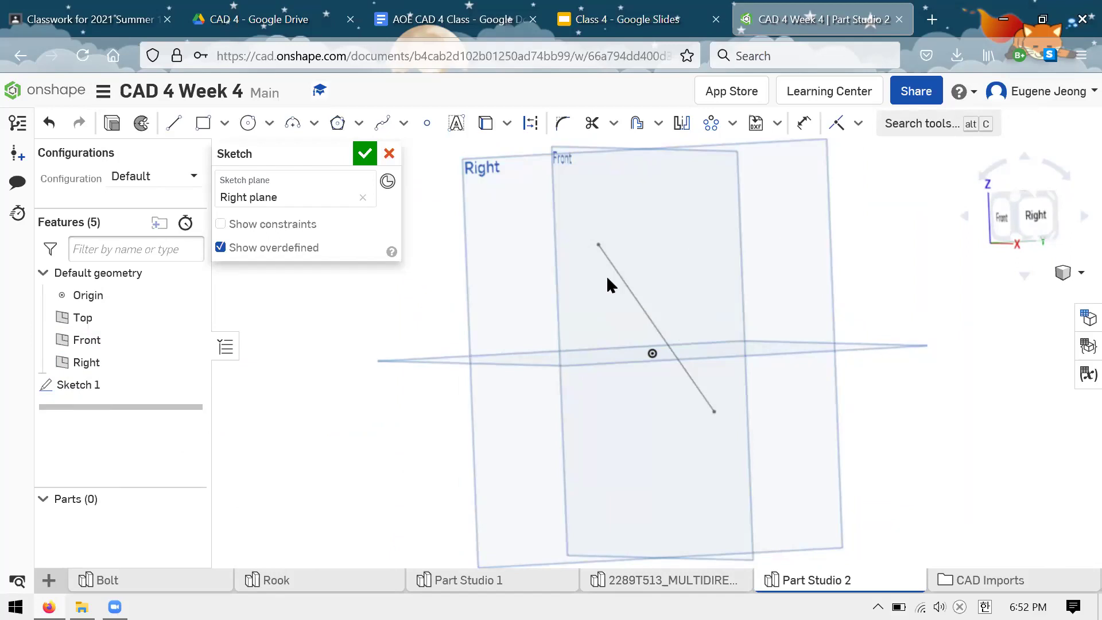
pyautogui.press('n')
pyautogui.press('l')
pyautogui.click(646, 223)
pyautogui.click(726, 230)
pyautogui.click(647, 224)
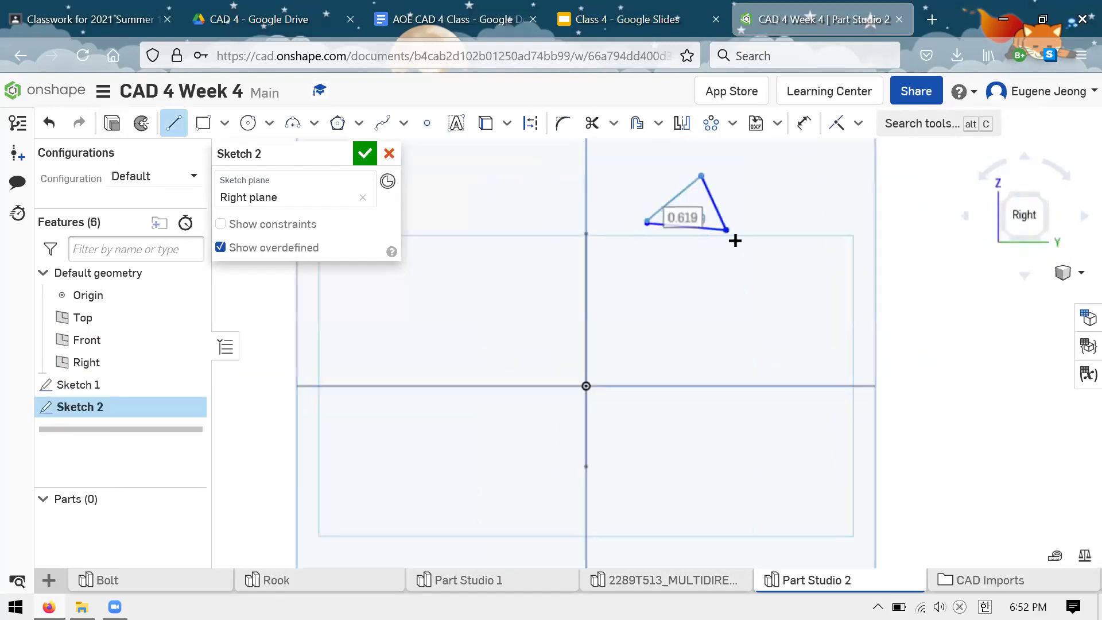
pyautogui.press('Escape')
# Bring the Sketch 1 line into view and select its top end point.
pyautogui.scroll(3, 712, 201)
pyautogui.scroll(-3, 492, 296)
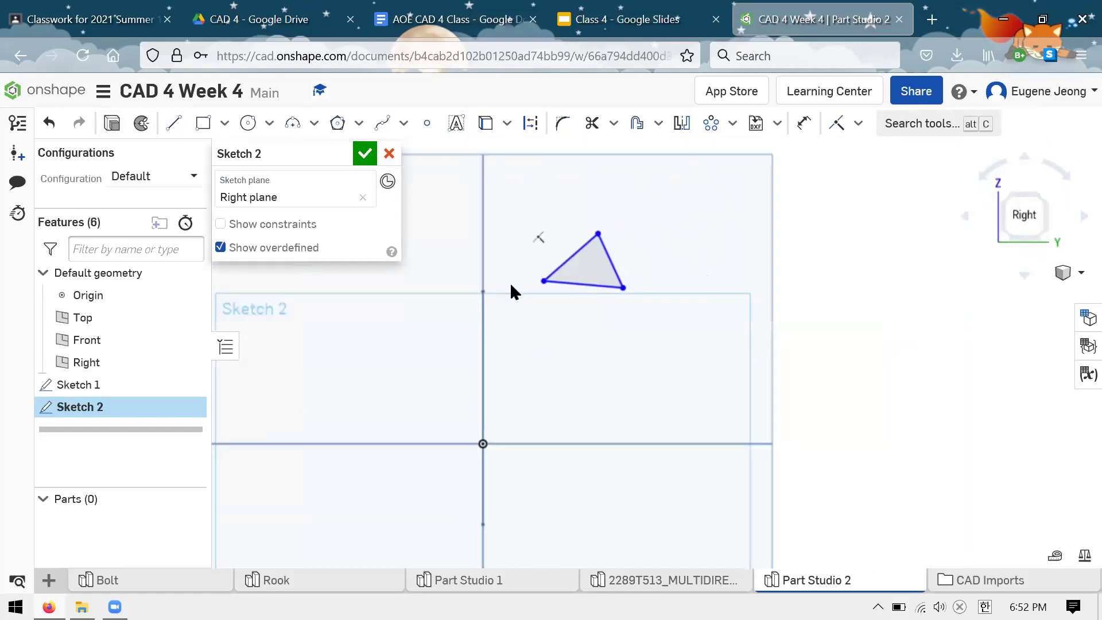
pyautogui.scroll(5, 504, 278)
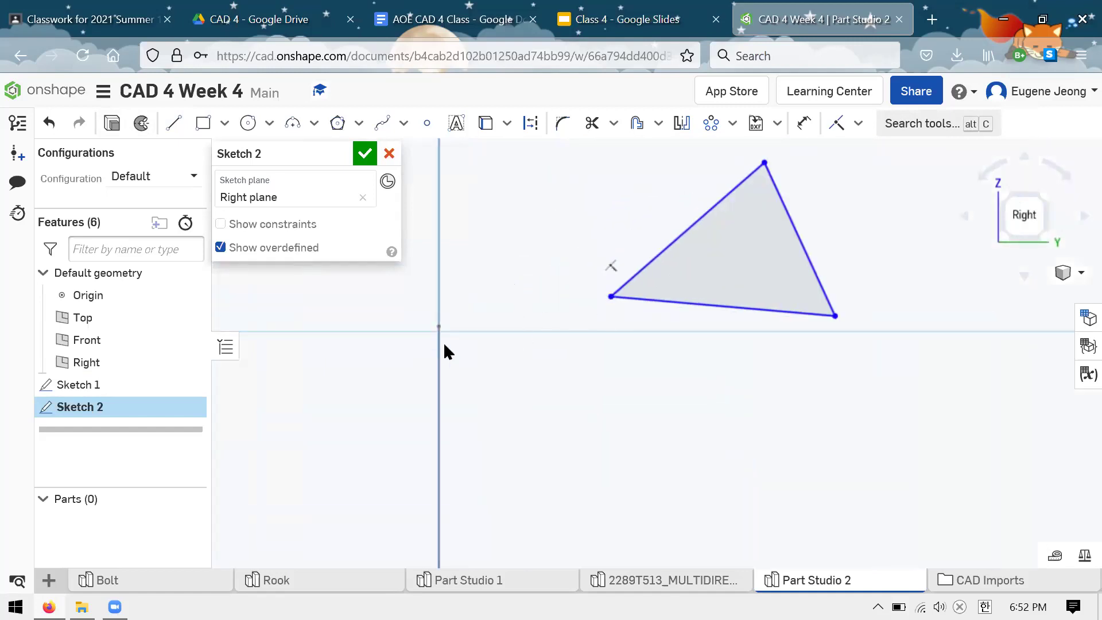
pyautogui.scroll(-2, 712, 309)
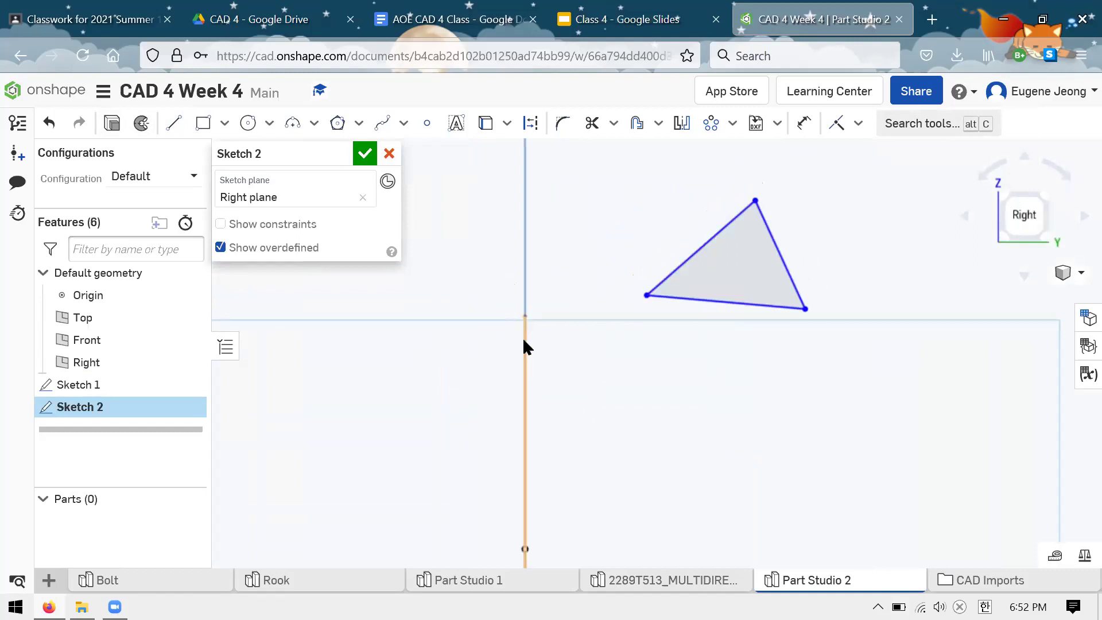
pyautogui.moveTo(569, 353); pyautogui.dragTo(535, 281, button='right')
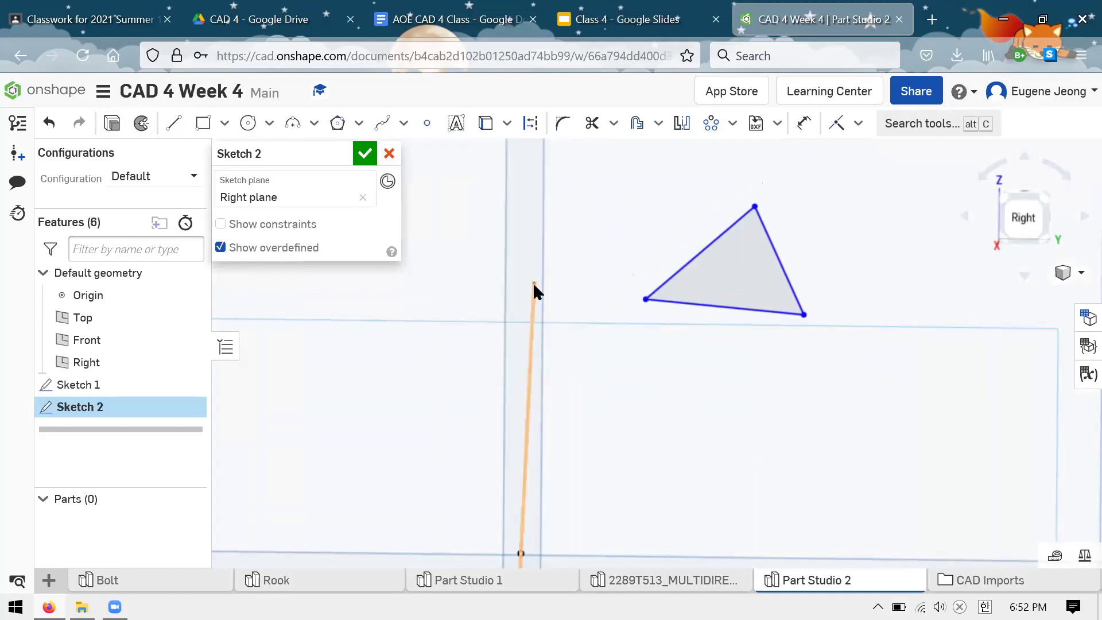
pyautogui.click(534, 284)
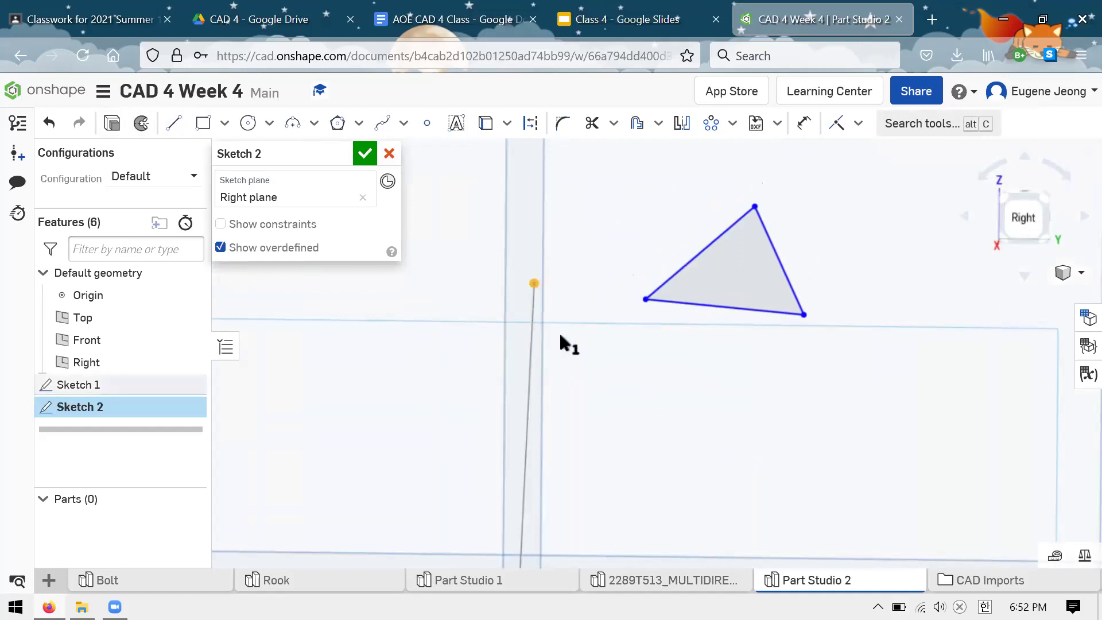
pyautogui.scroll(-3, 566, 249)
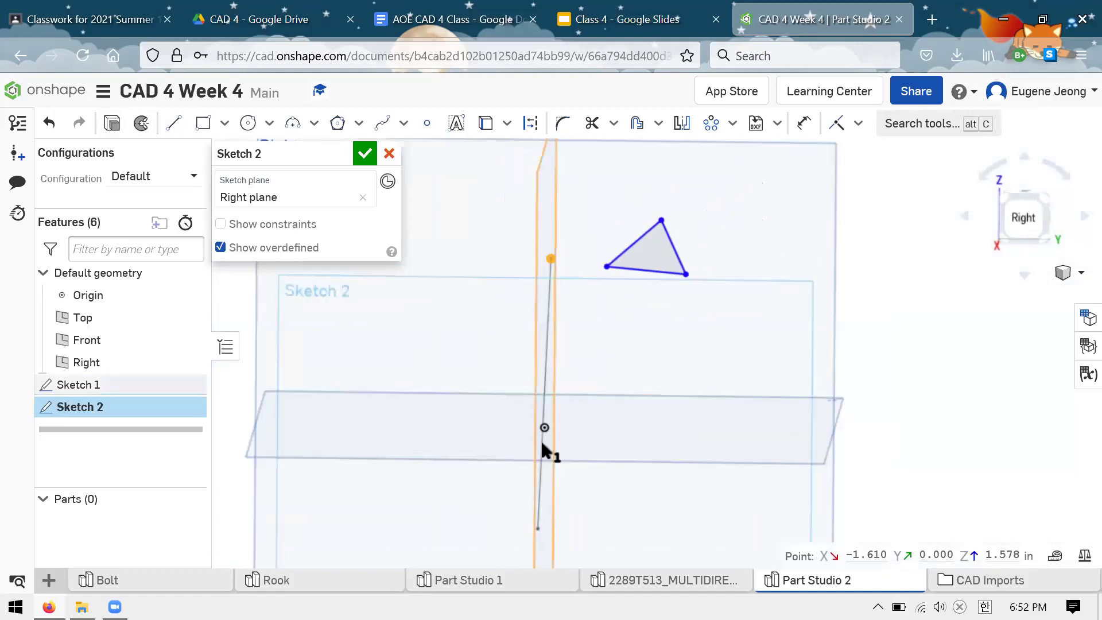
pyautogui.scroll(4, 552, 287)
pyautogui.scroll(3, 556, 248)
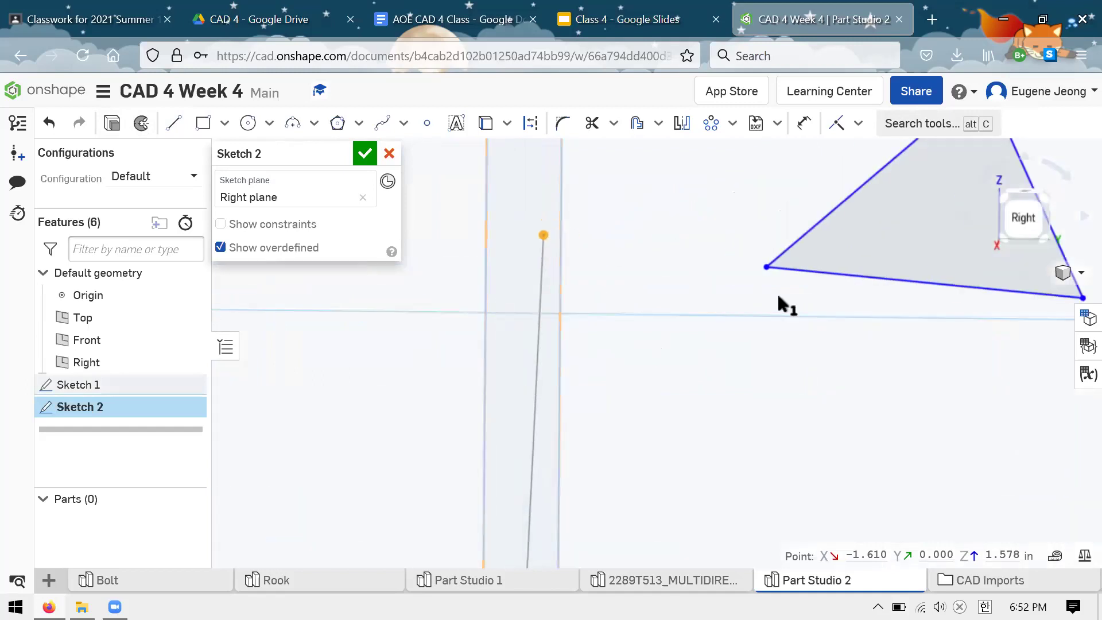
# Make the triangle's left corner coincident with the Sketch 1 line's end point and check it.
pyautogui.click(767, 267)
pyautogui.click(836, 123)
pyautogui.moveTo(660, 401); pyautogui.dragTo(847, 287, button='right')
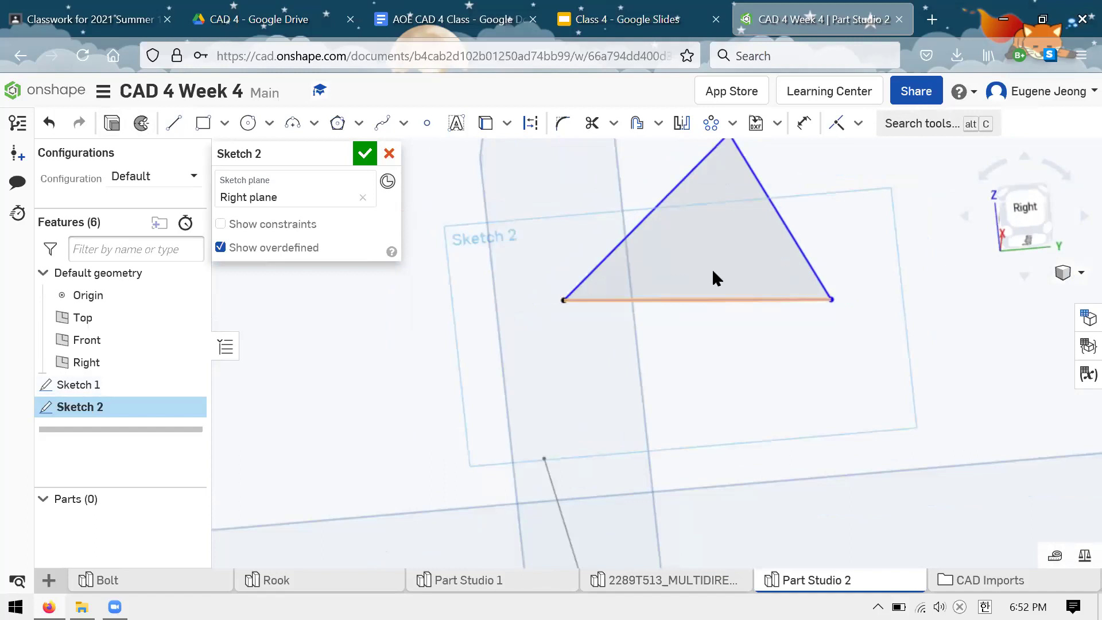
pyautogui.scroll(-3, 712, 269)
pyautogui.moveTo(696, 345); pyautogui.dragTo(646, 324, button='right')
pyautogui.click(665, 320)
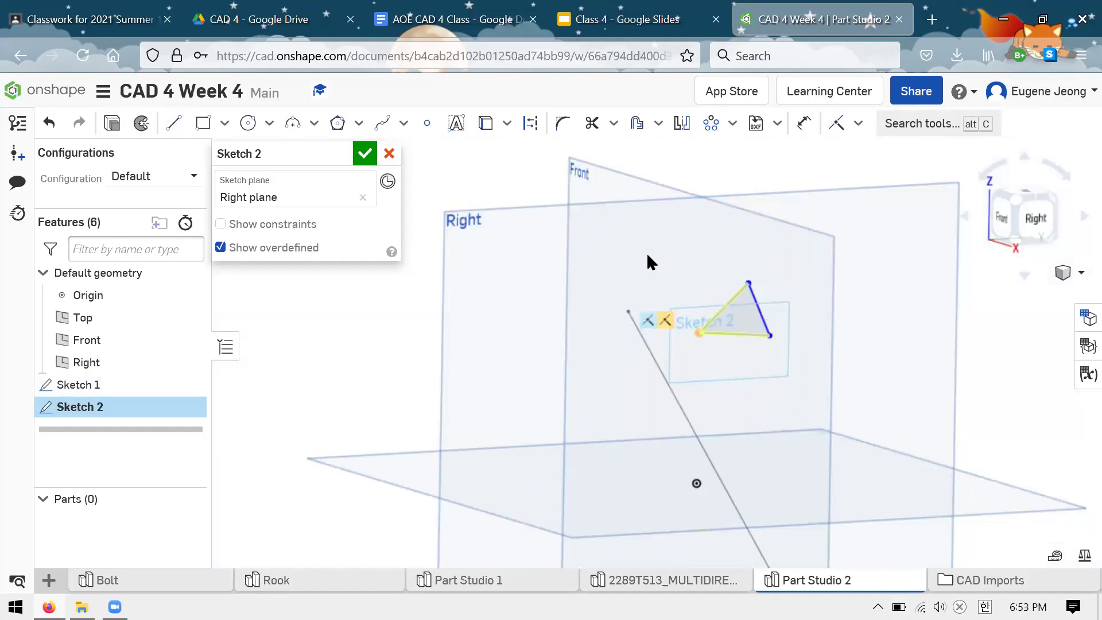
pyautogui.press('n')
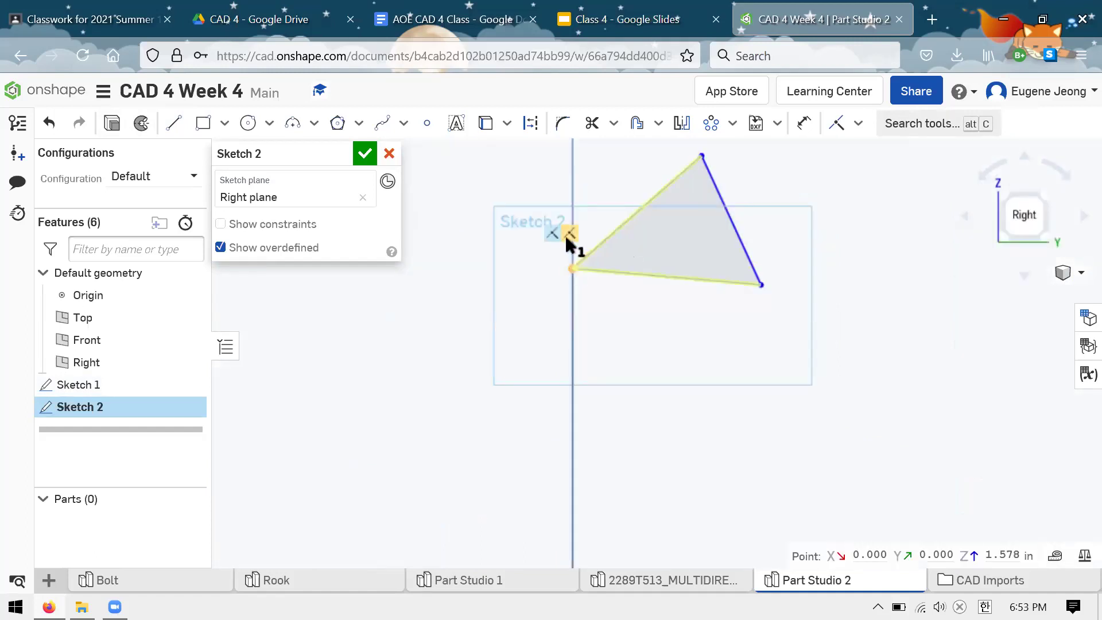
# Box-select the triangle's lines and delete them.
pyautogui.press('Escape')
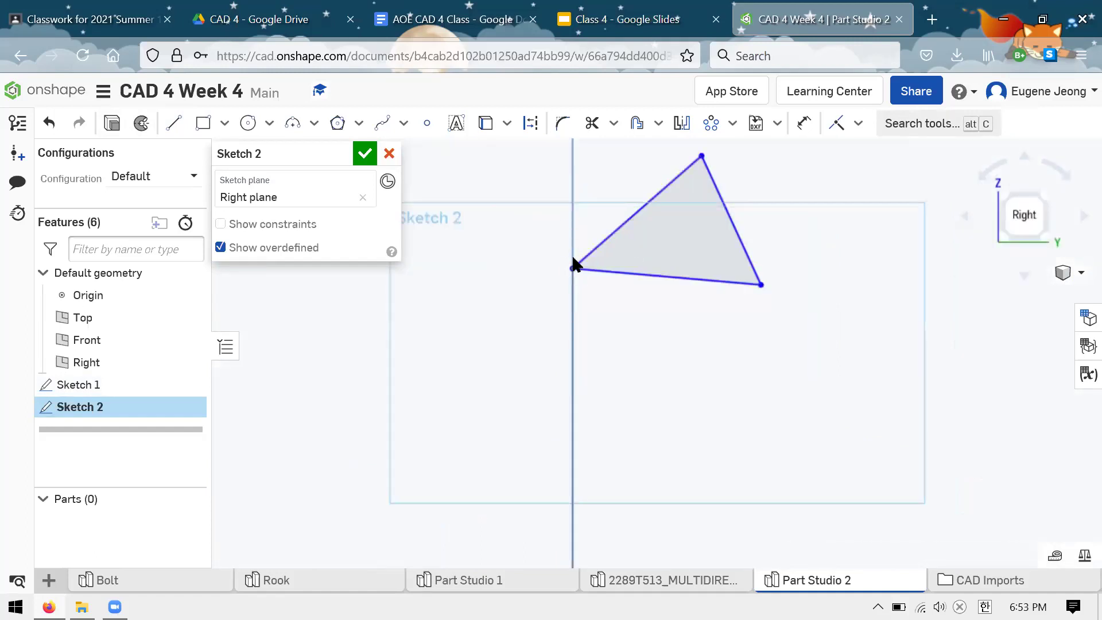
pyautogui.moveTo(574, 267); pyautogui.dragTo(617, 270)
pyautogui.moveTo(801, 307); pyautogui.dragTo(657, 150)
pyautogui.press('Delete')
pyautogui.scroll(-2, 444, 264)
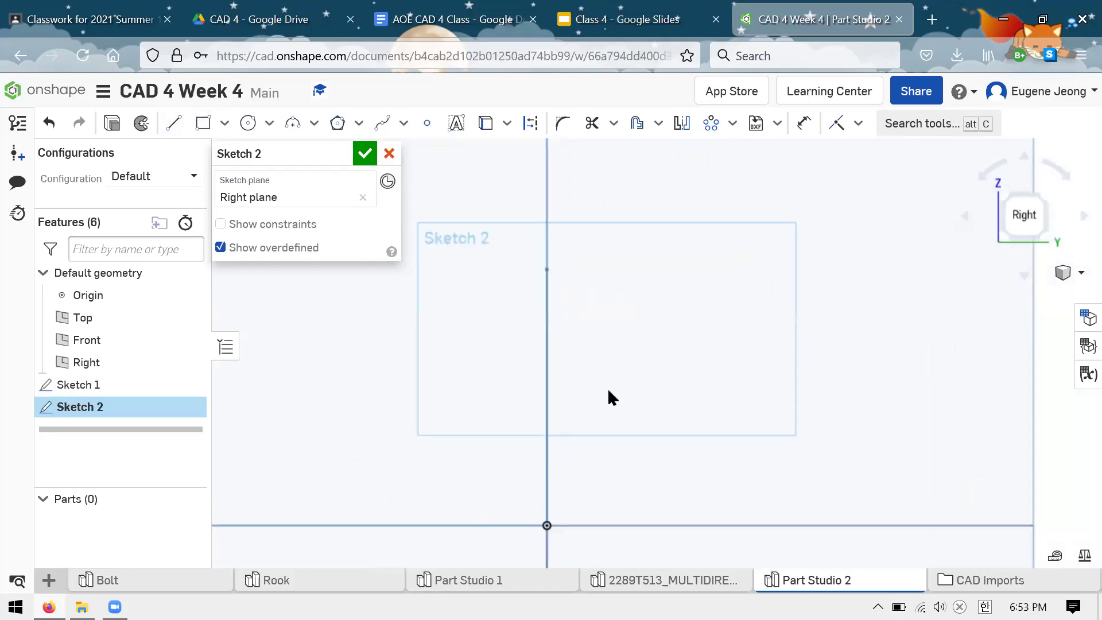
# Draw a new closed triangle in Sketch 2 with the Line tool.
pyautogui.click(173, 122)
pyautogui.moveTo(717, 225); pyautogui.dragTo(648, 291)
pyautogui.click(762, 320)
pyautogui.click(718, 225)
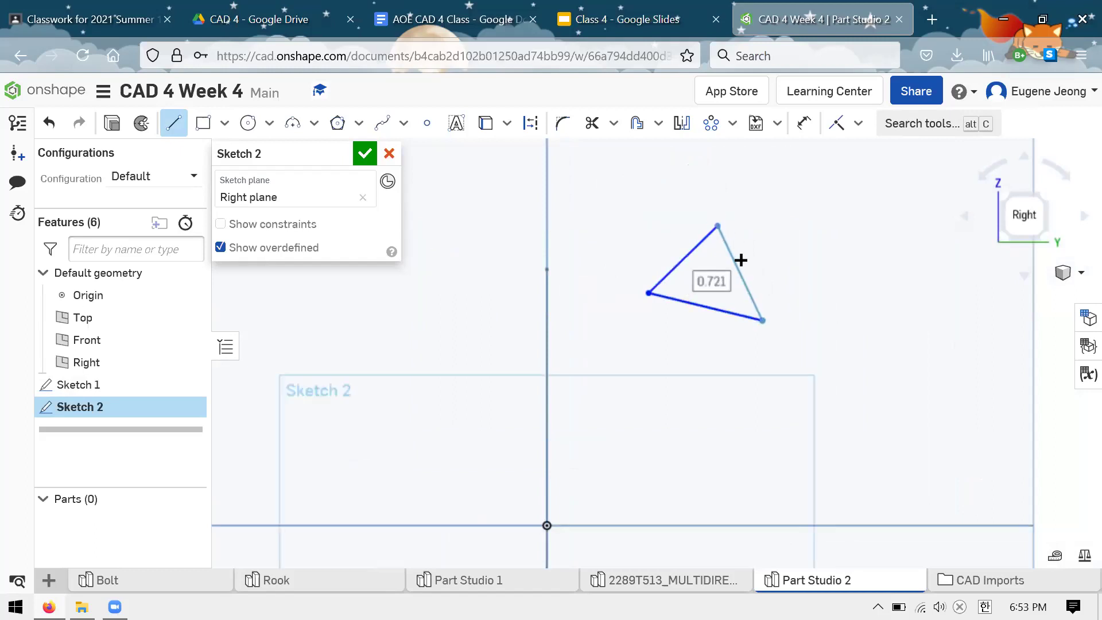
pyautogui.press('Escape')
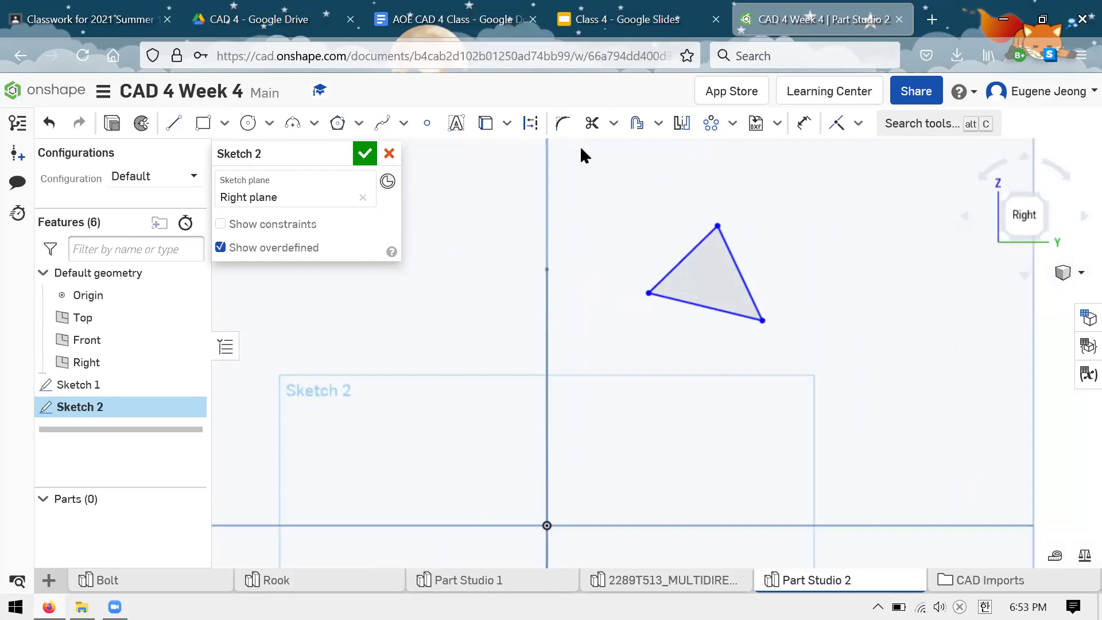
# Project the vertical axis line into Sketch 2 with the Use tool.
pyautogui.click(487, 124)
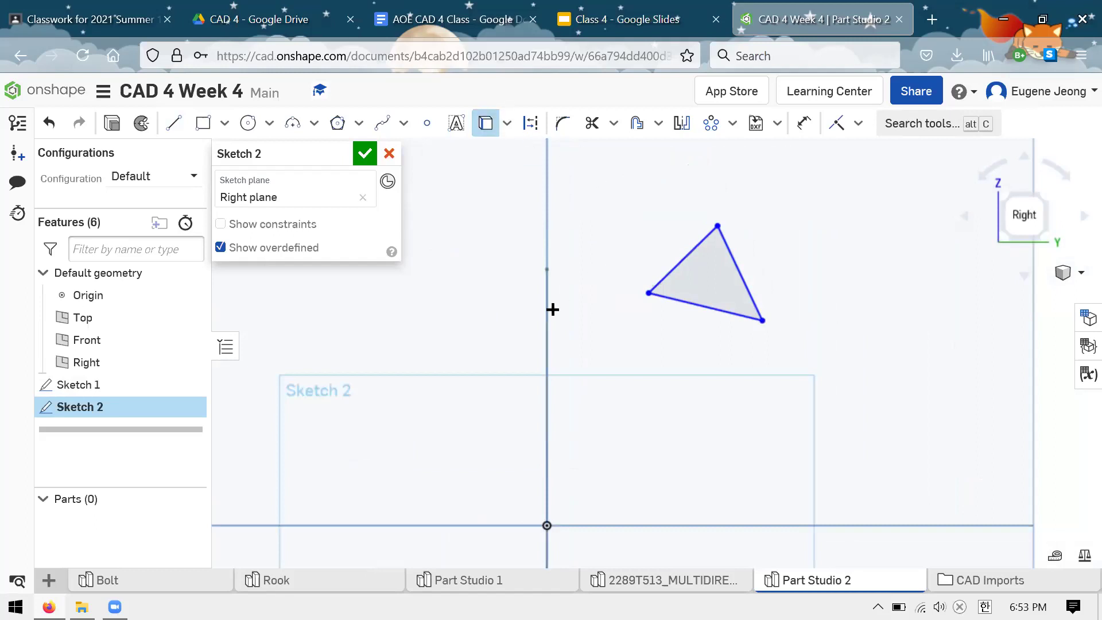
pyautogui.click(546, 290)
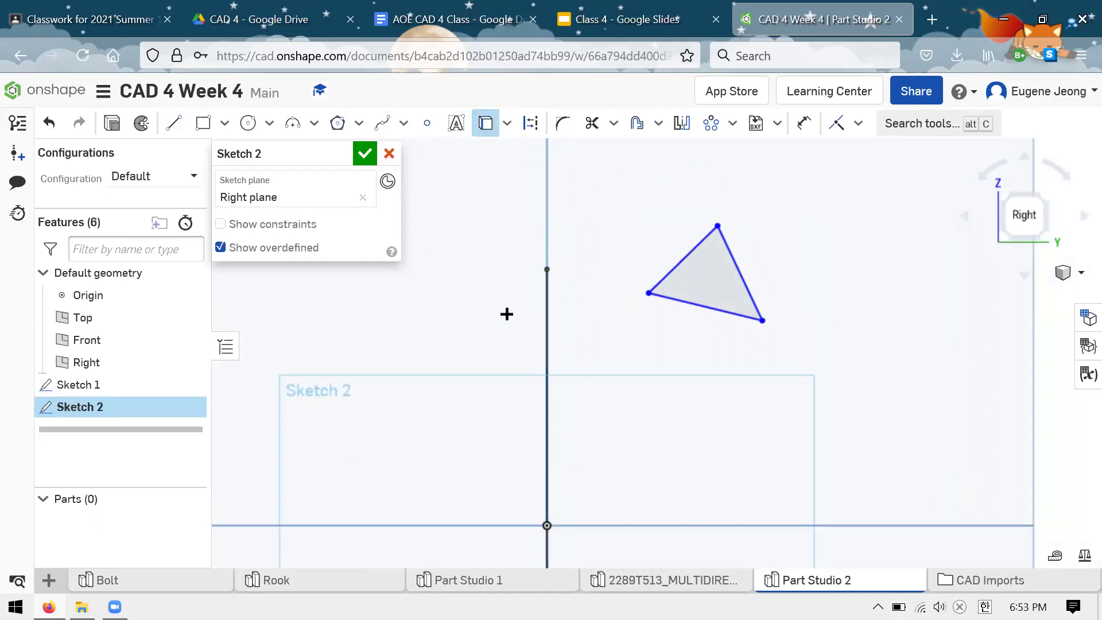
pyautogui.scroll(-3, 566, 278)
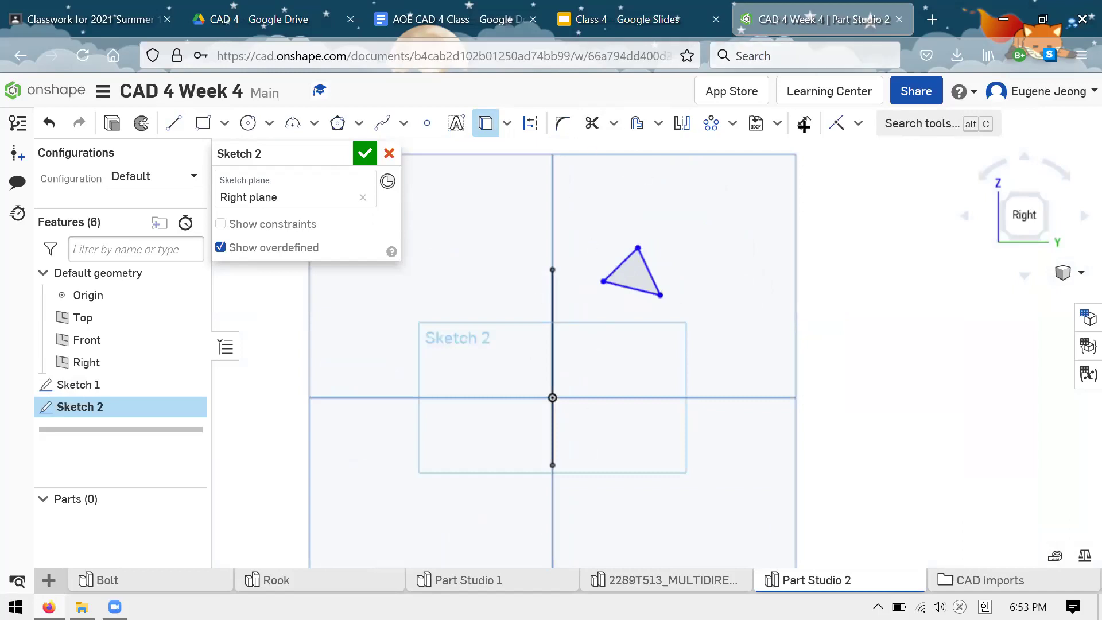
pyautogui.scroll(5, 617, 281)
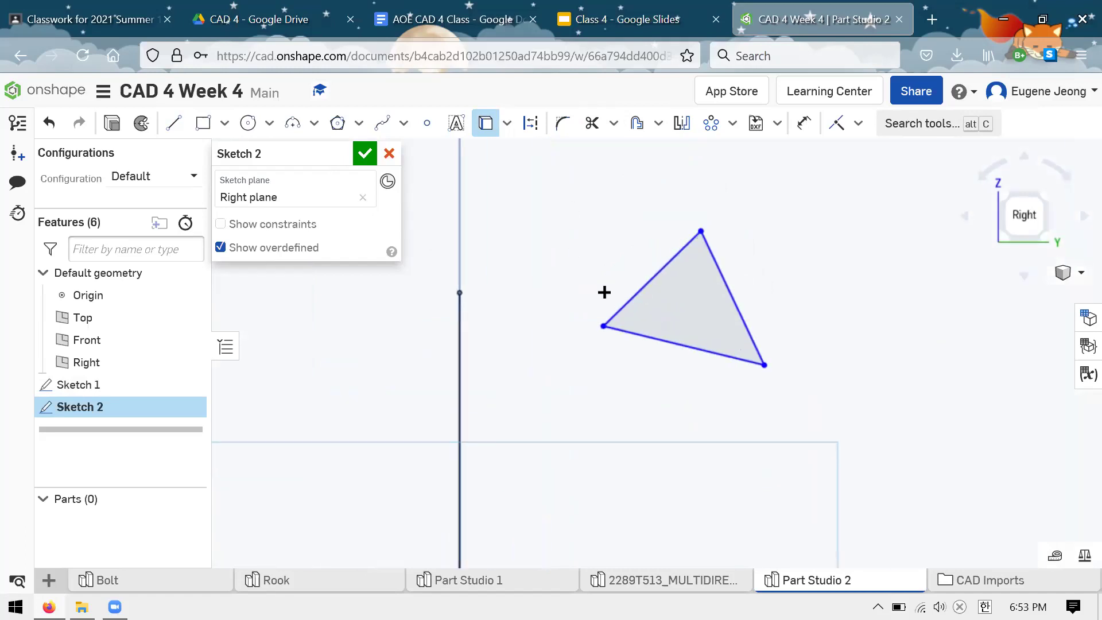
pyautogui.scroll(-2, 591, 253)
pyautogui.scroll(5, 585, 328)
pyautogui.press('Escape')
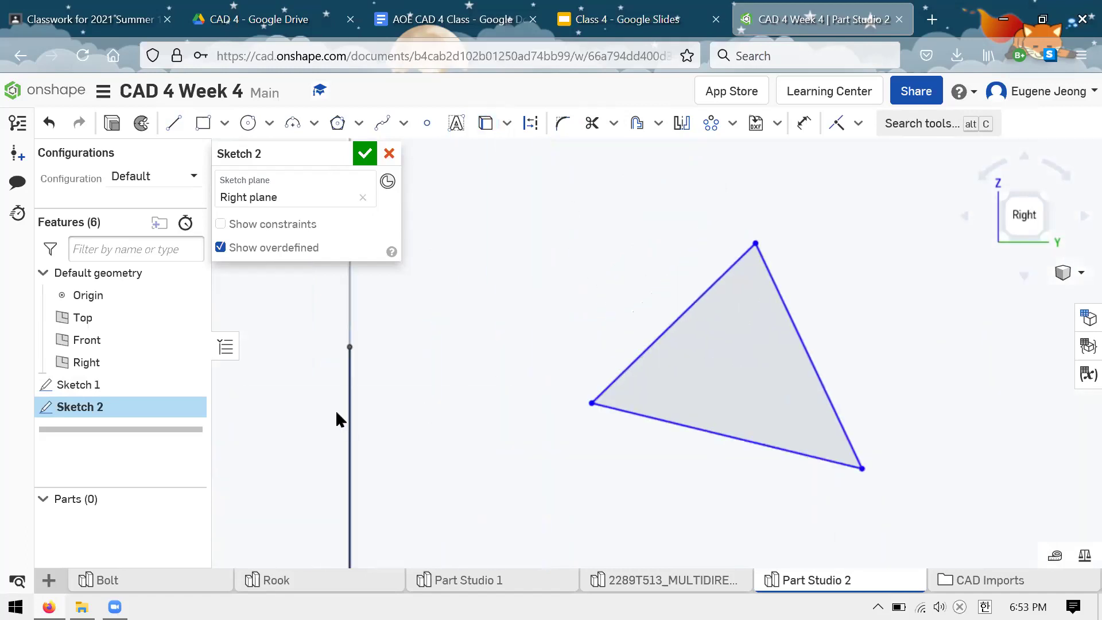
# Try a coincident constraint on the triangle's left corner, undo it, and delete the selected geometry.
pyautogui.press('Left')
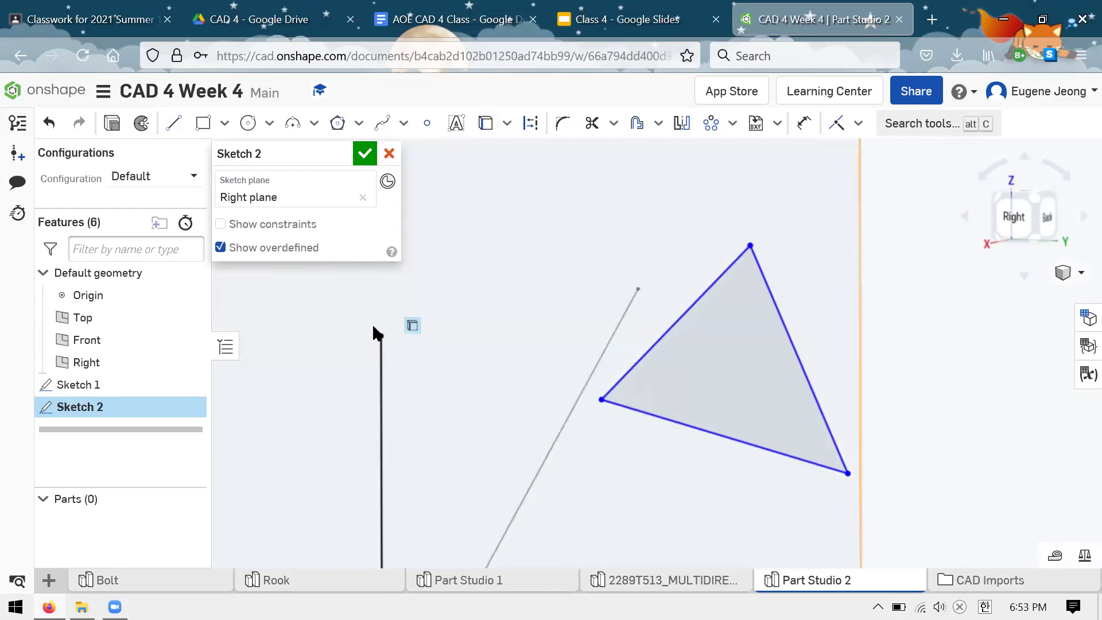
pyautogui.click(380, 336)
pyautogui.click(601, 399)
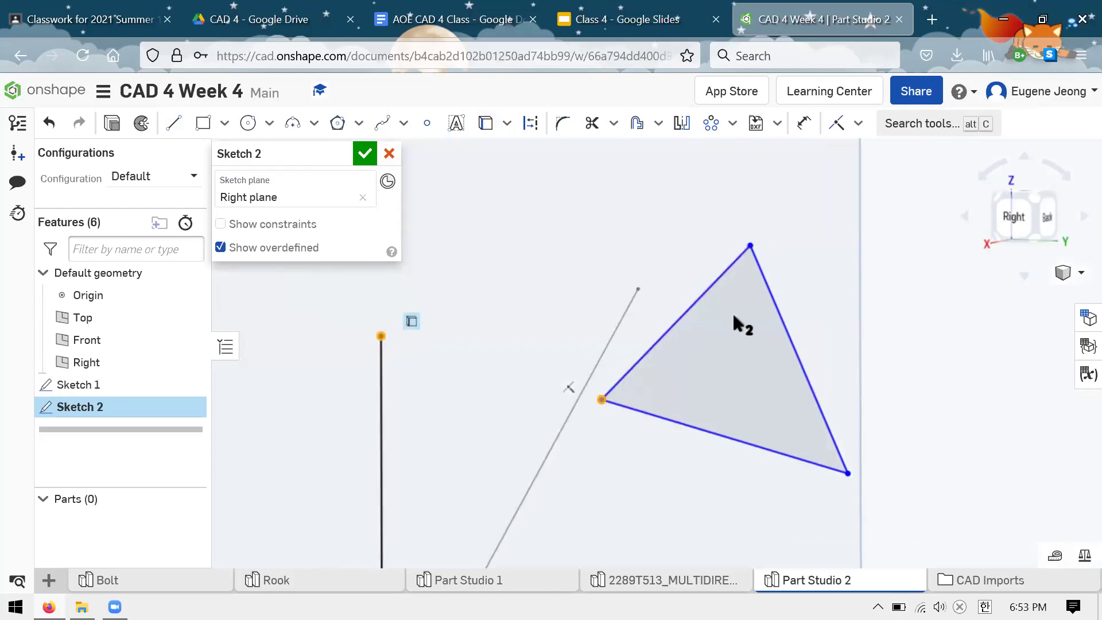
pyautogui.click(803, 124)
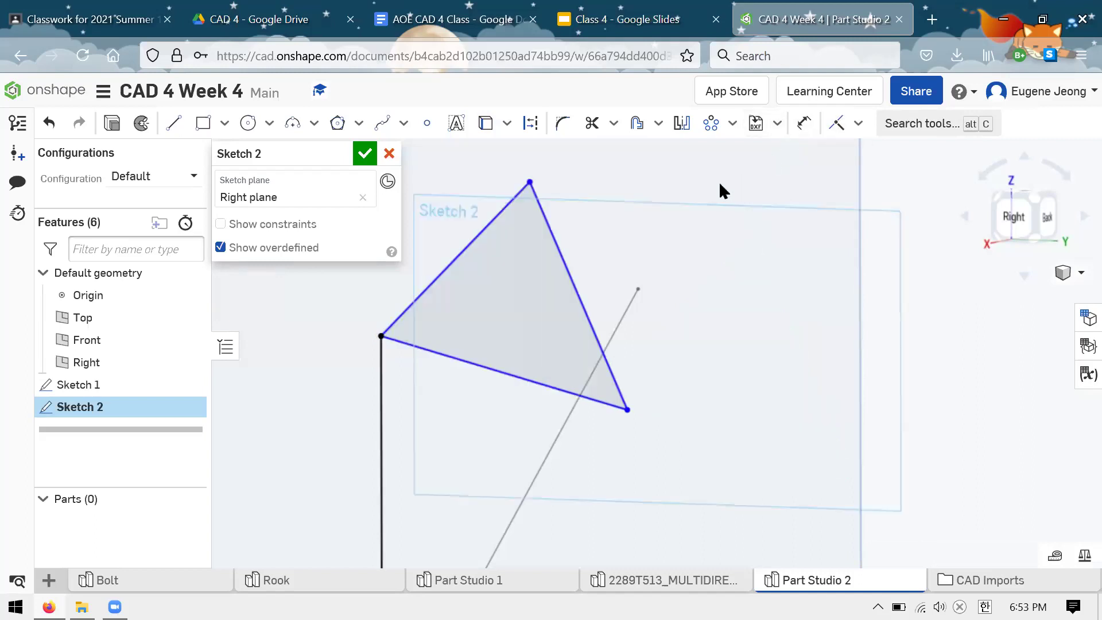
pyautogui.hotkey('ctrl', 'z')
pyautogui.scroll(-3, 655, 239)
pyautogui.moveTo(577, 361); pyautogui.dragTo(498, 237)
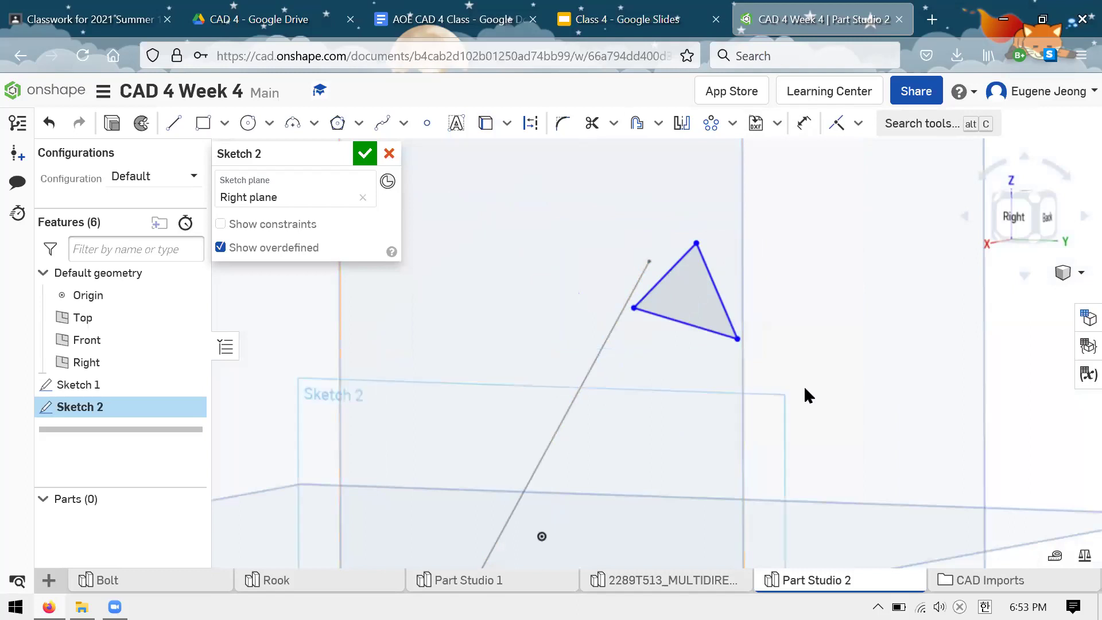
pyautogui.press('Delete')
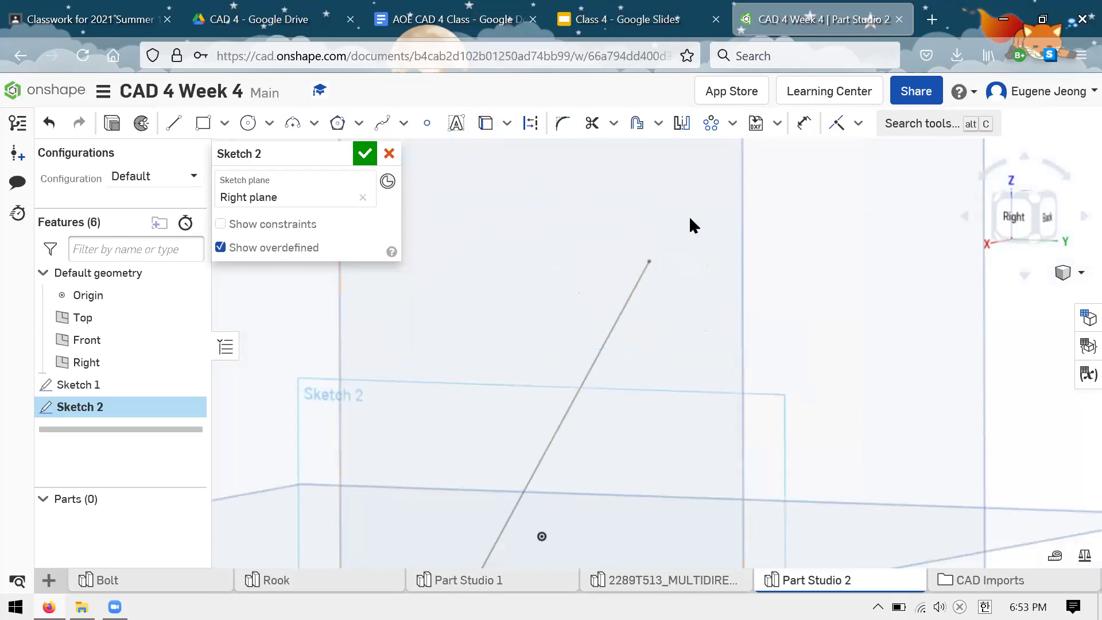
# Draw a triangle in Sketch 2 with its left side along the vertical axis.
pyautogui.press('n')
pyautogui.click(174, 123)
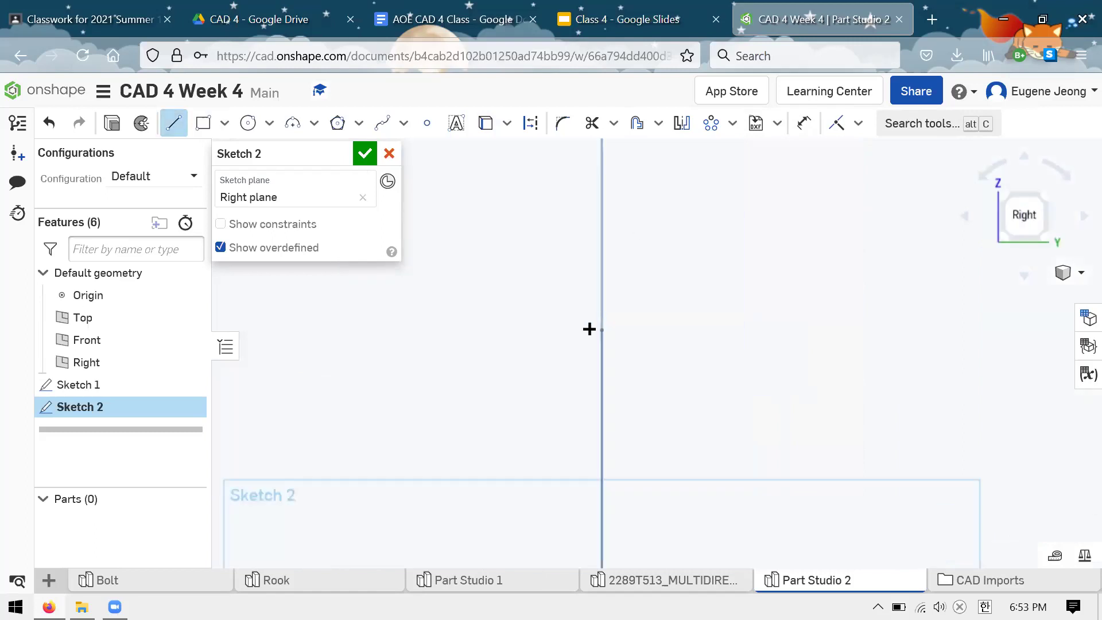
pyautogui.scroll(1, 617, 332)
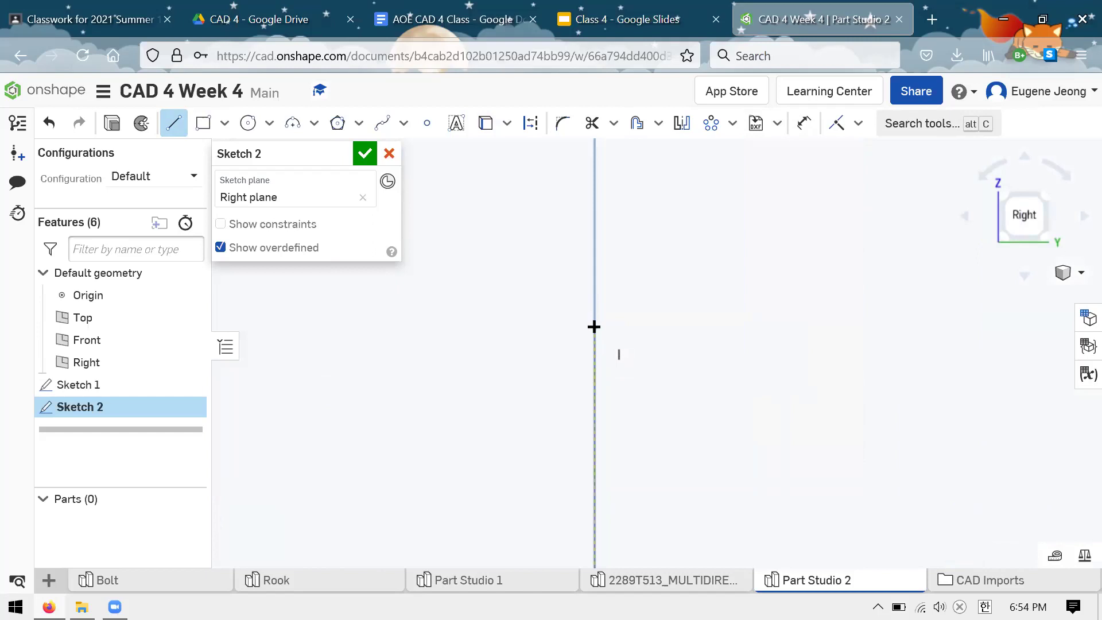
pyautogui.click(595, 328)
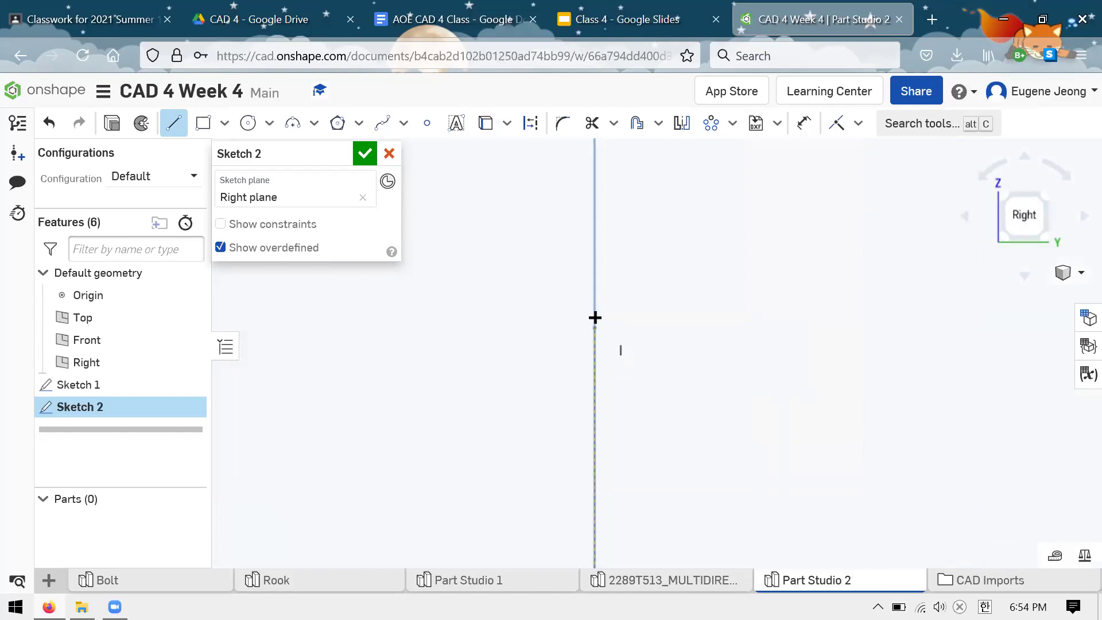
pyautogui.click(595, 366)
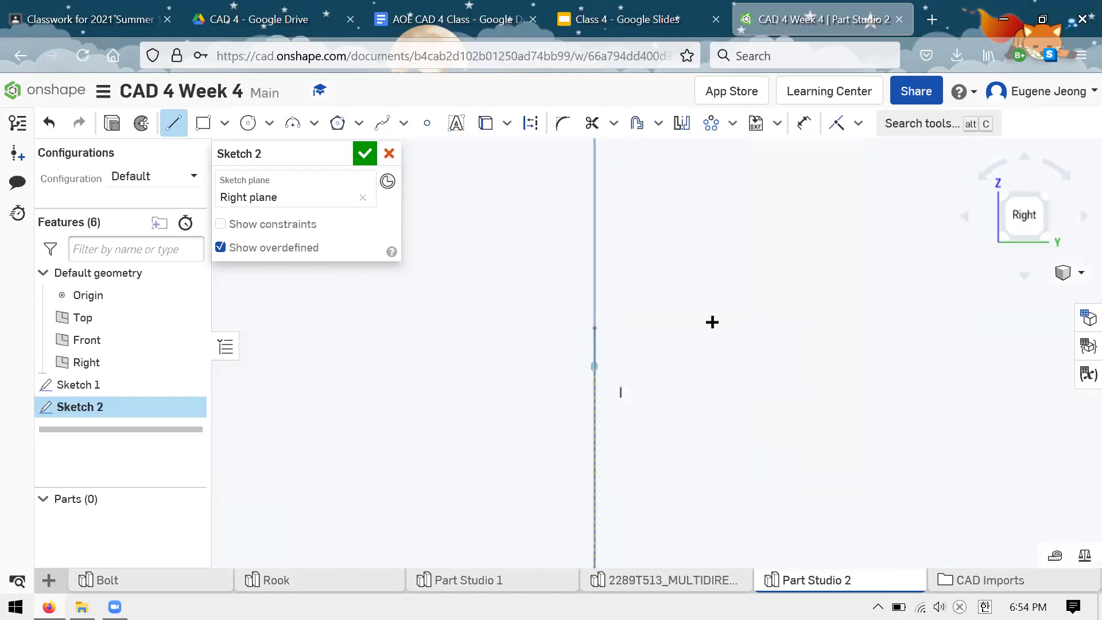
pyautogui.click(811, 270)
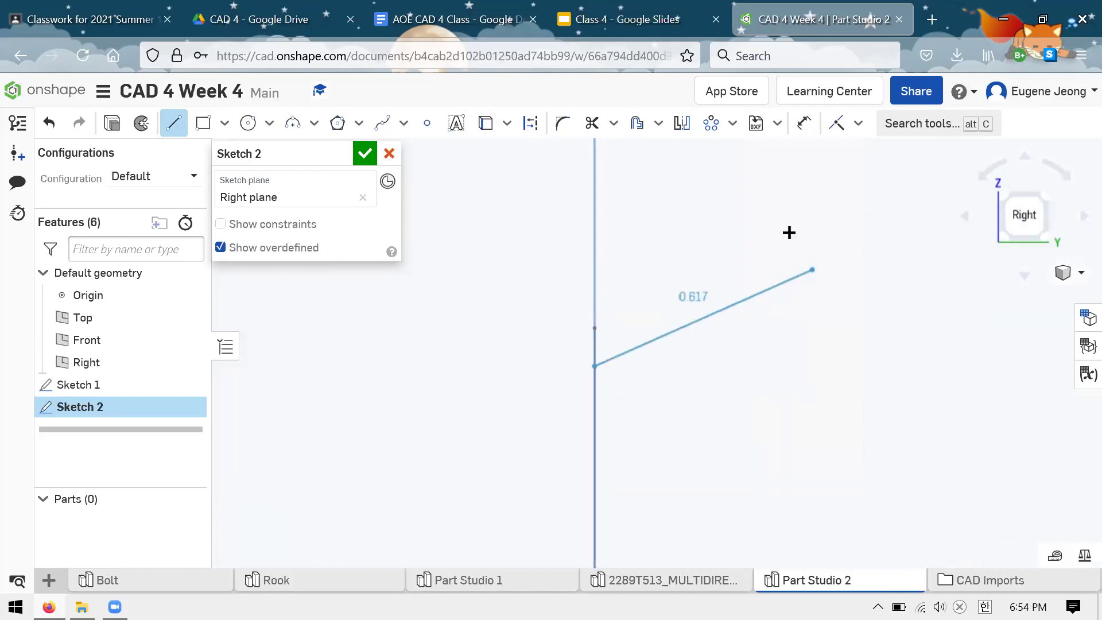
pyautogui.click(595, 178)
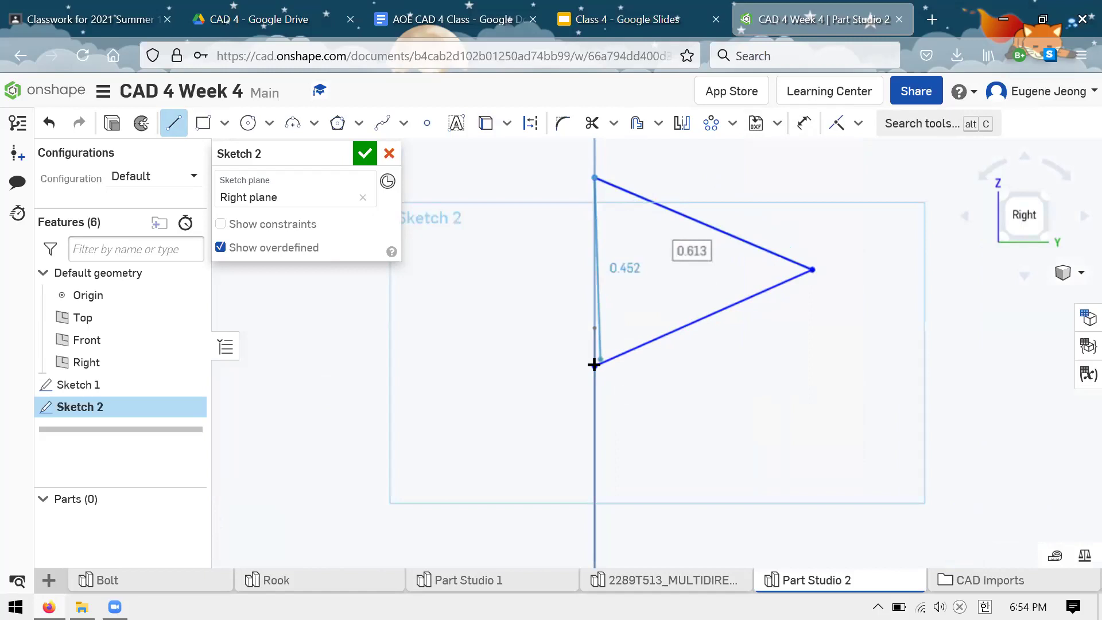
pyautogui.click(595, 365)
pyautogui.press('Escape')
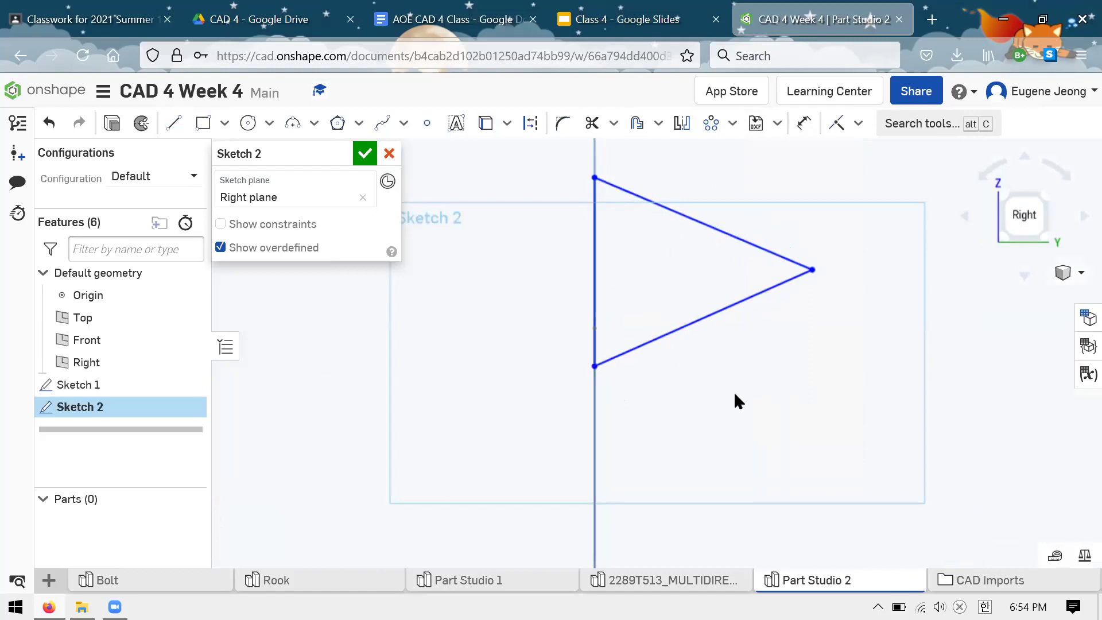
# Orbit to inspect the triangle, then cancel Sketch 2 and dismiss the notice.
pyautogui.moveTo(733, 399); pyautogui.dragTo(707, 396, button='right')
pyautogui.scroll(-3, 750, 371)
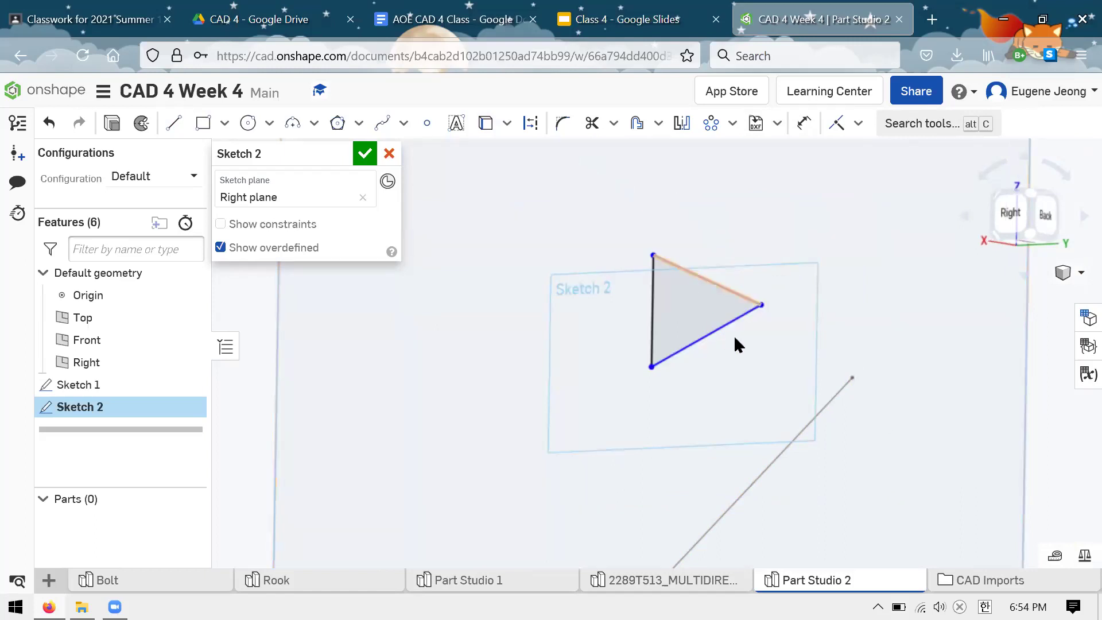
pyautogui.scroll(-4, 734, 335)
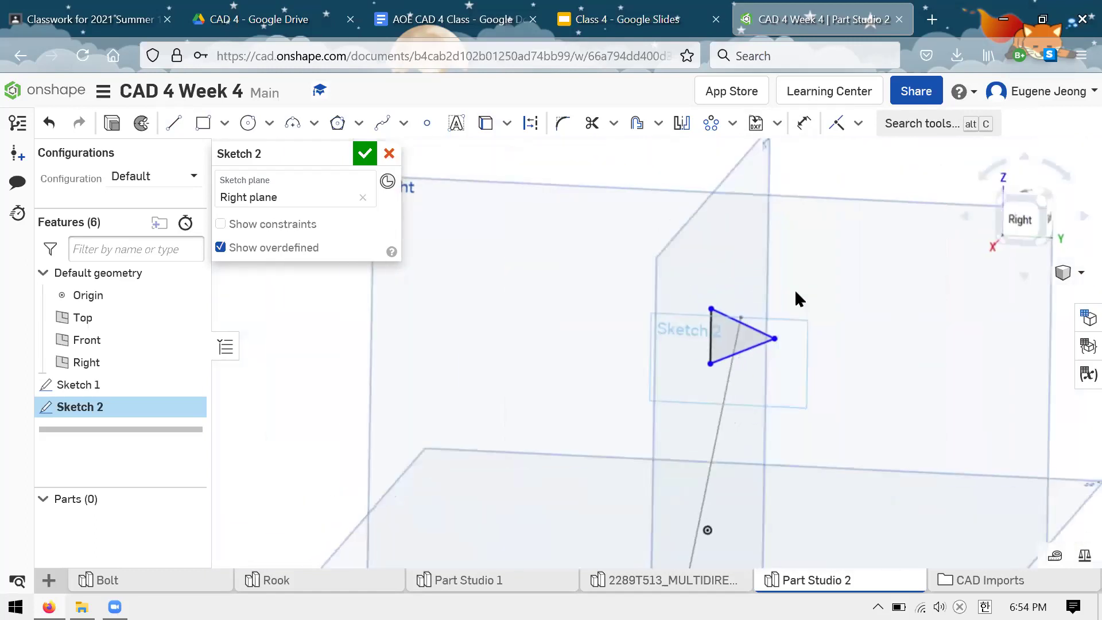
pyautogui.moveTo(794, 290); pyautogui.dragTo(844, 299, button='right')
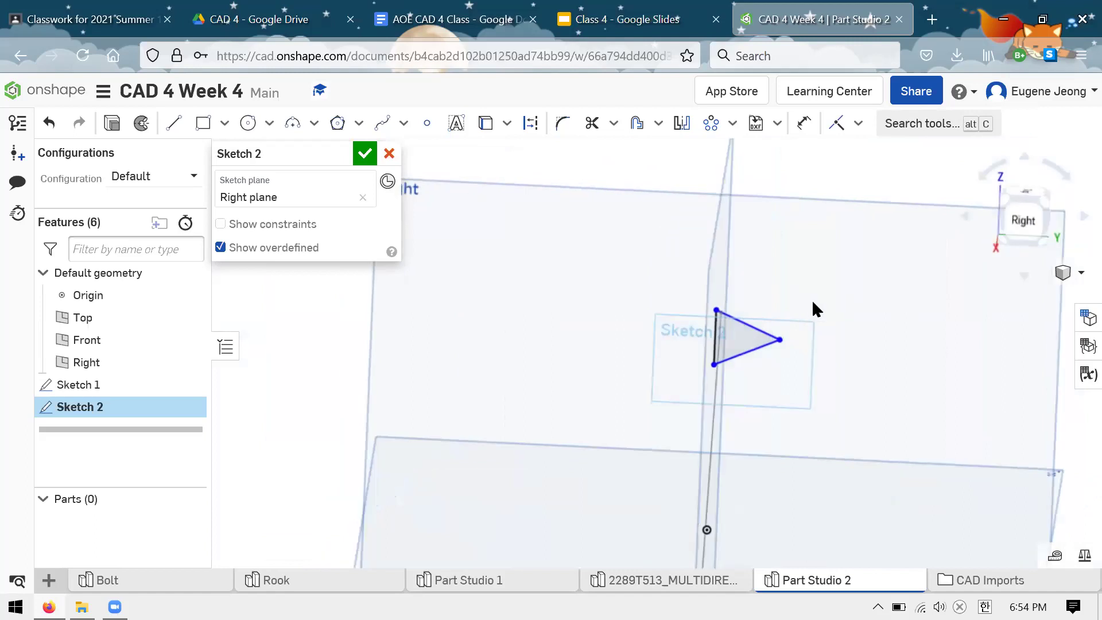
pyautogui.click(389, 154)
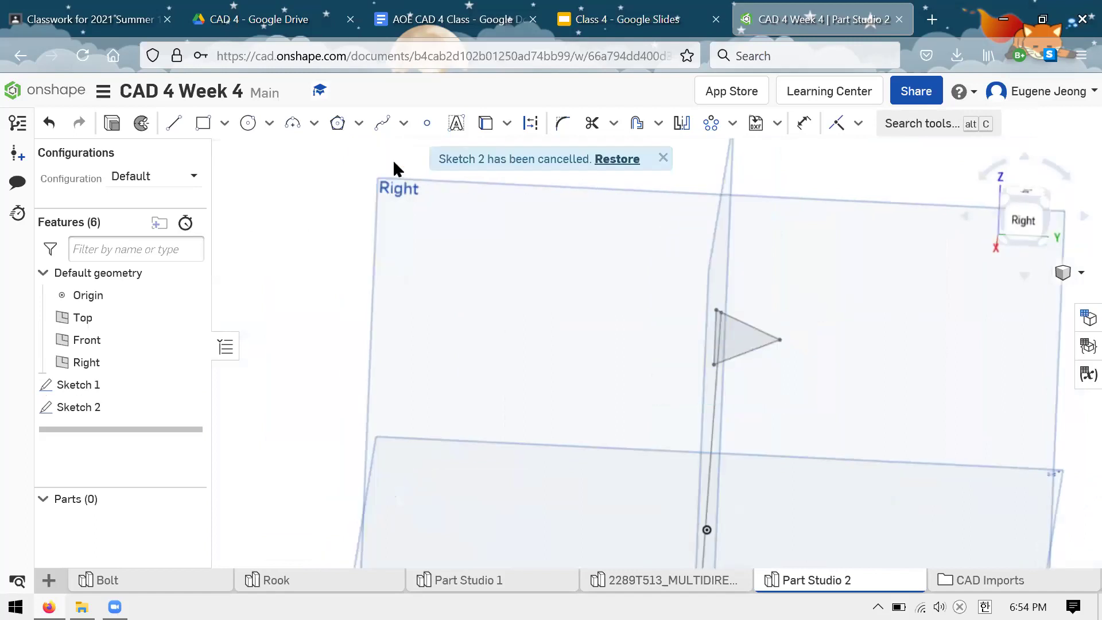
pyautogui.click(664, 164)
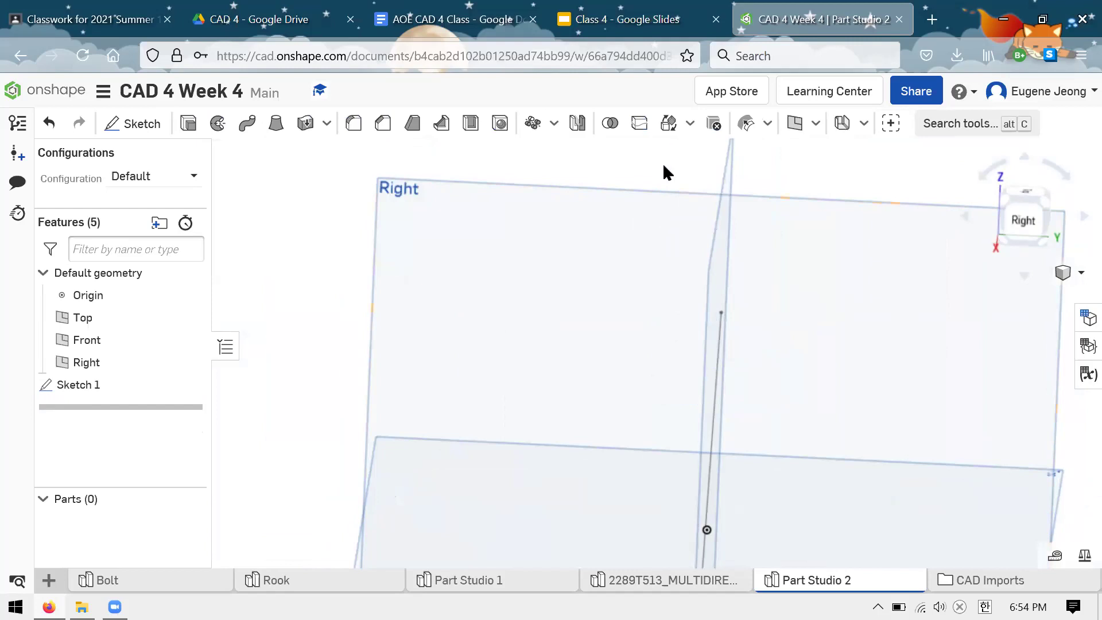
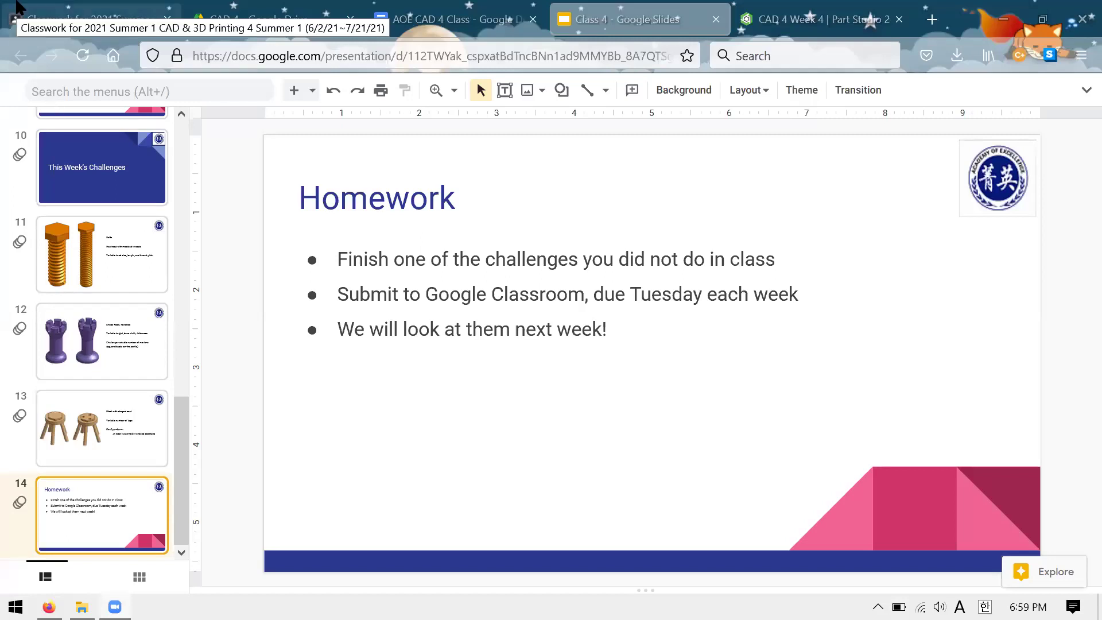
# Switch from the Homework slide to the 'Classwork for 2021 Summer' page in Google Classroom.
pyautogui.click(17, 7)
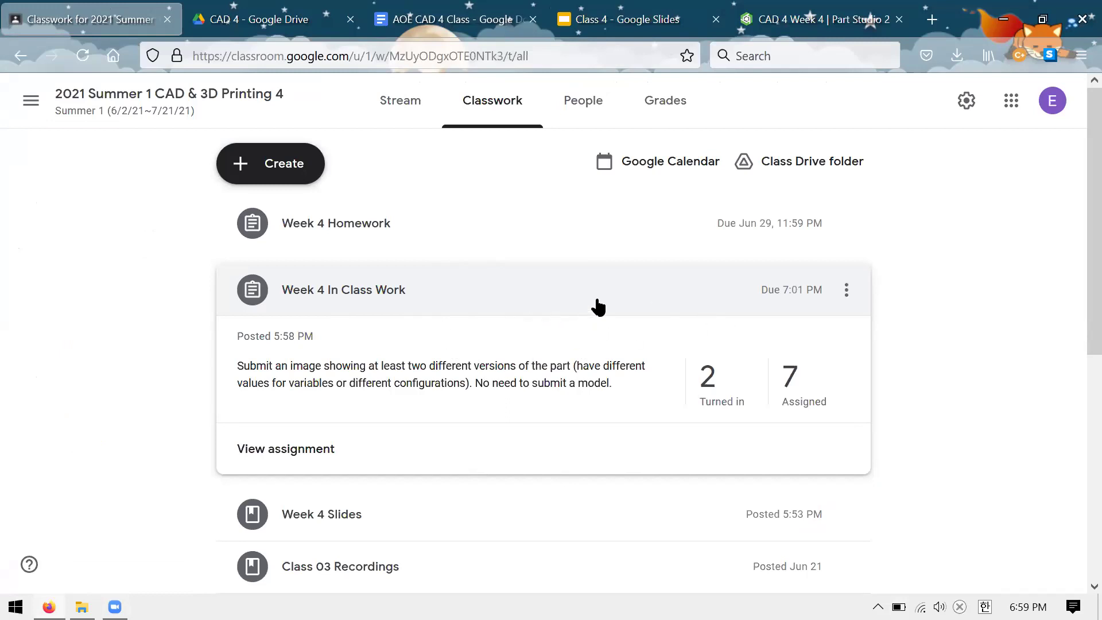
# Expand the Week 4 Homework assignment, then bring up the CAD 4 Week 4 Part Studio in Onshape.
pyautogui.click(569, 246)
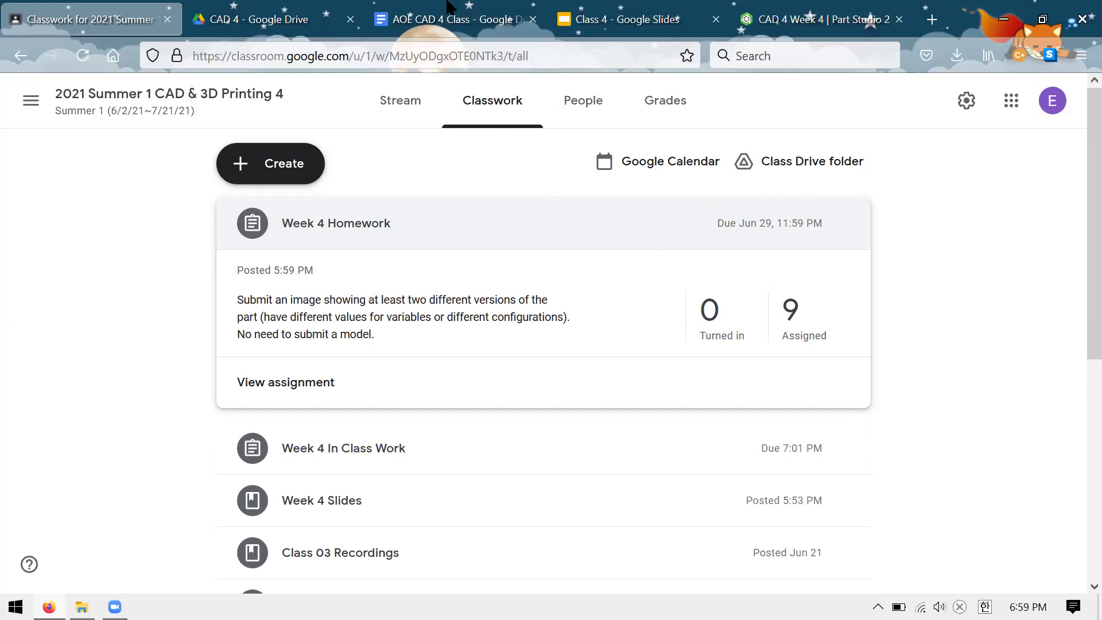
pyautogui.click(757, 9)
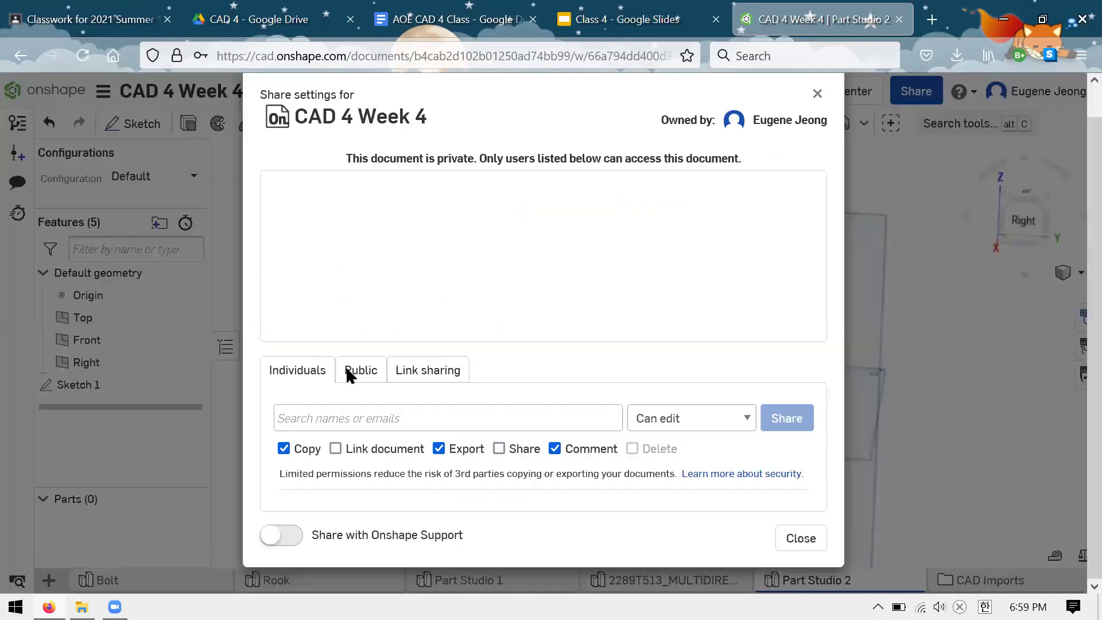
# Confirm CAD 4 Week 4 is private with link sharing off, then go back to Classroom.
pyautogui.click(360, 396)
pyautogui.click(416, 407)
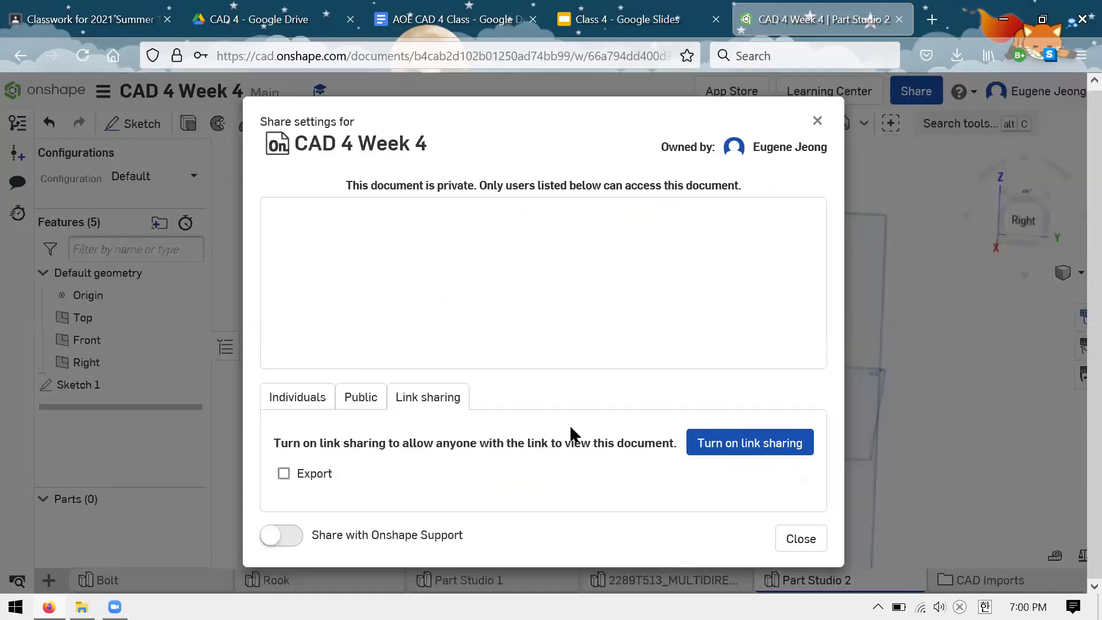
pyautogui.click(818, 123)
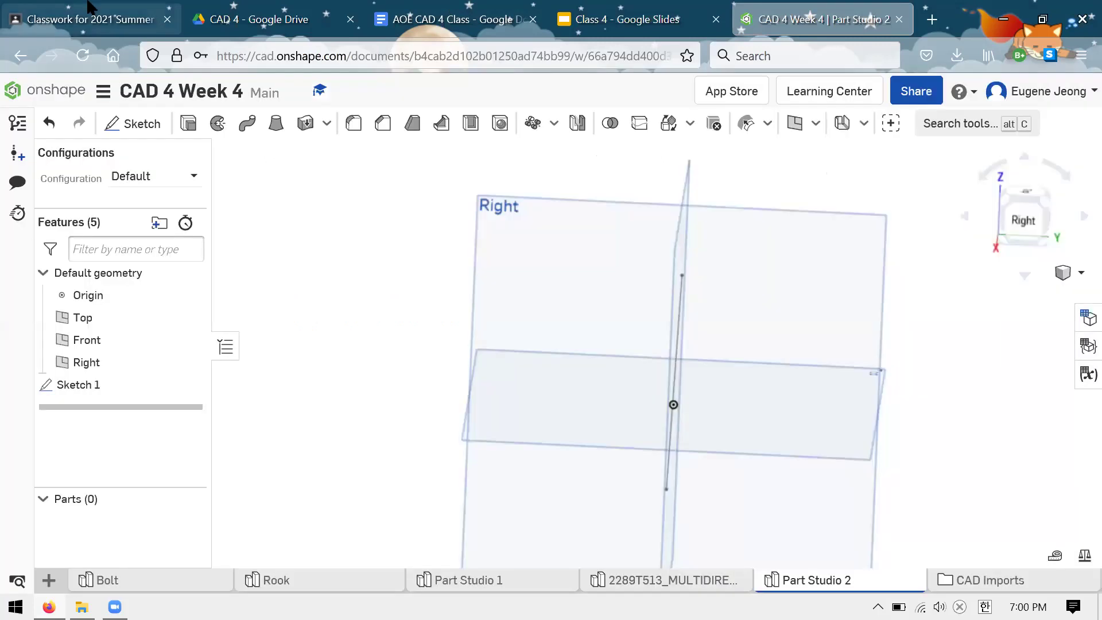
pyautogui.click(90, 8)
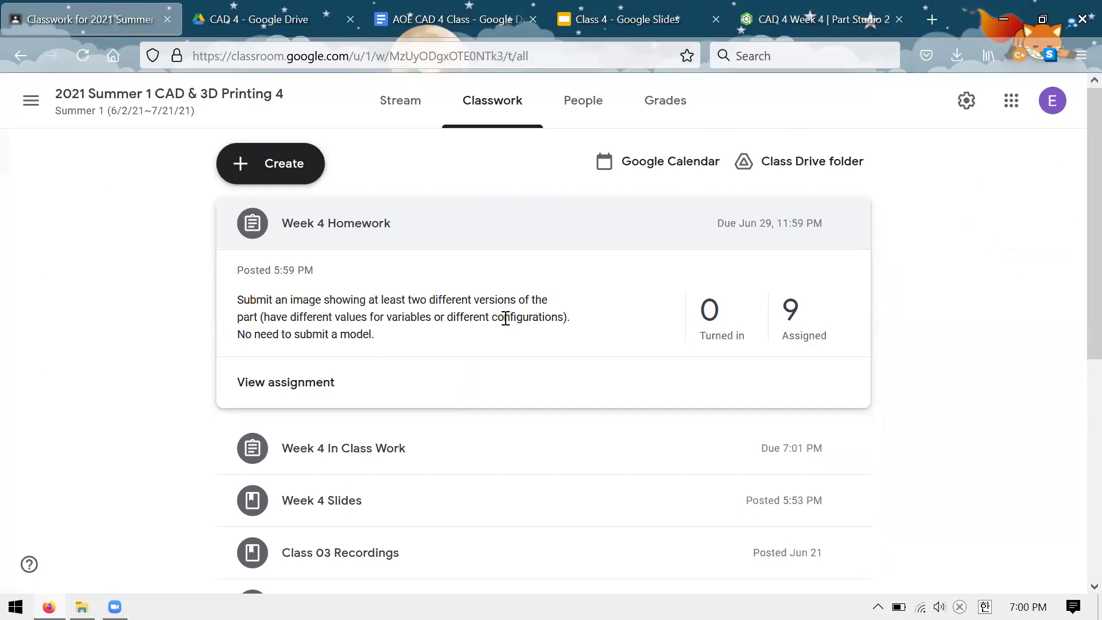
# Expand Week 4 In Class Work to see its submissions, then return to Homework slide 14.
pyautogui.click(413, 448)
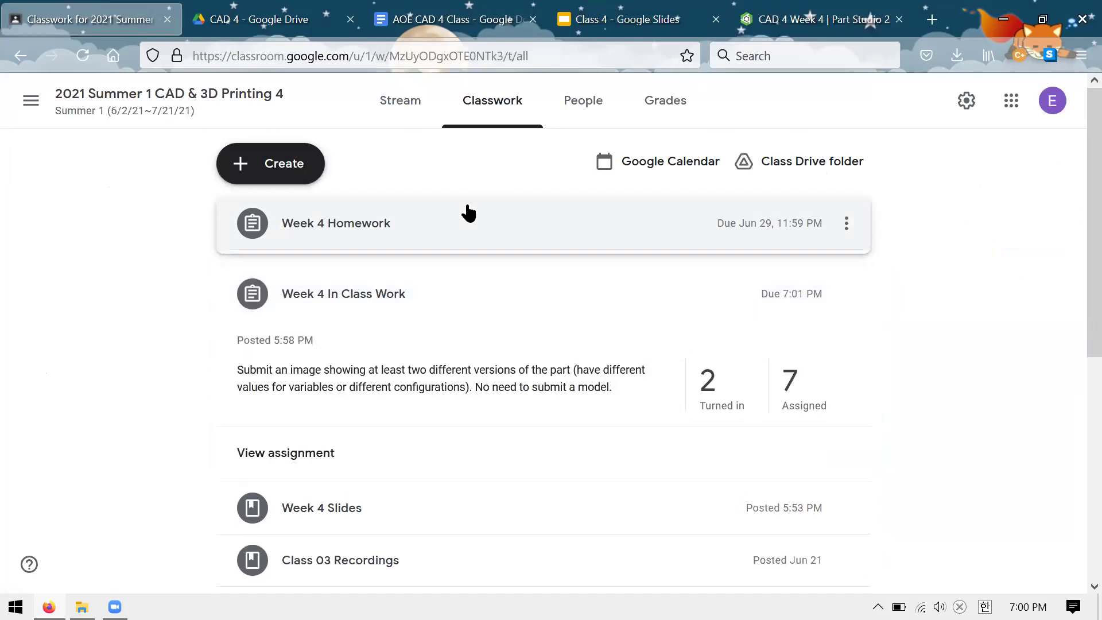
pyautogui.click(469, 213)
pyautogui.click(496, 445)
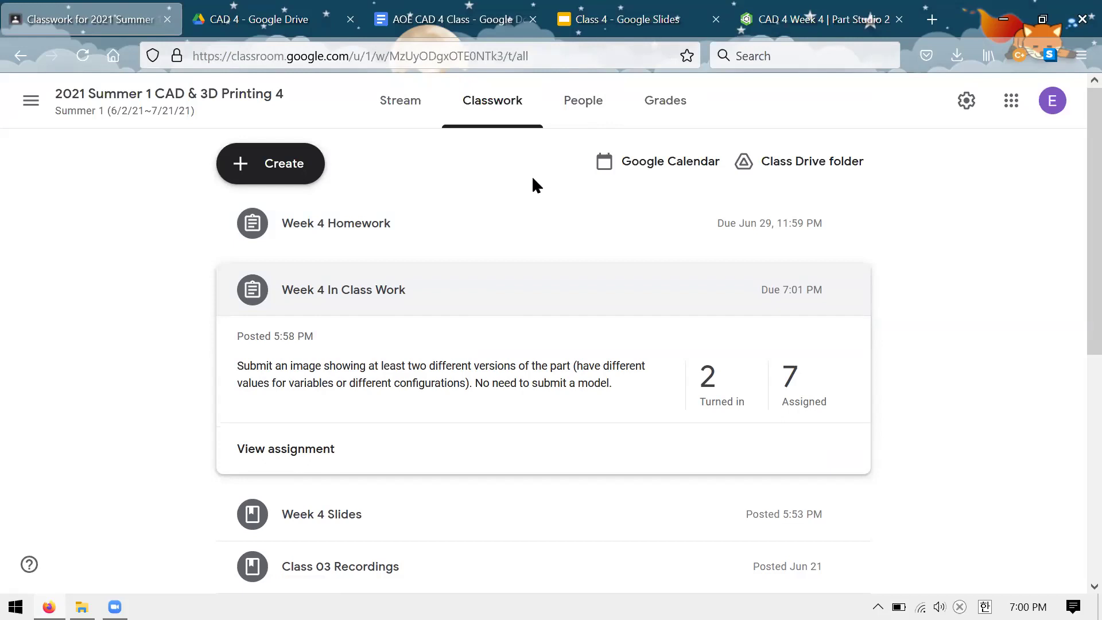
pyautogui.click(601, 8)
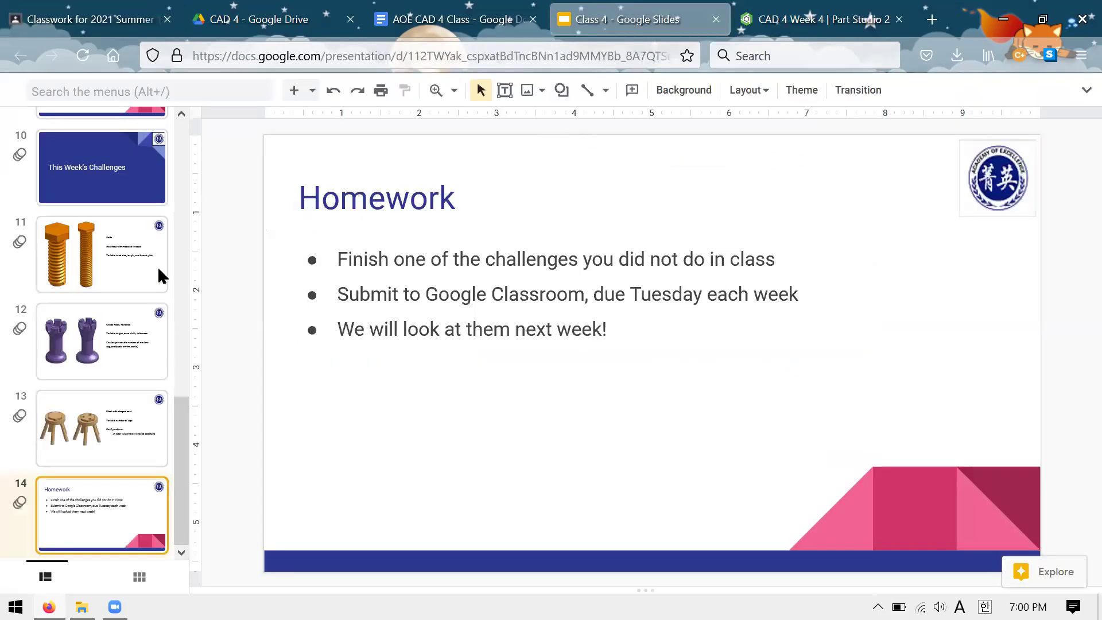